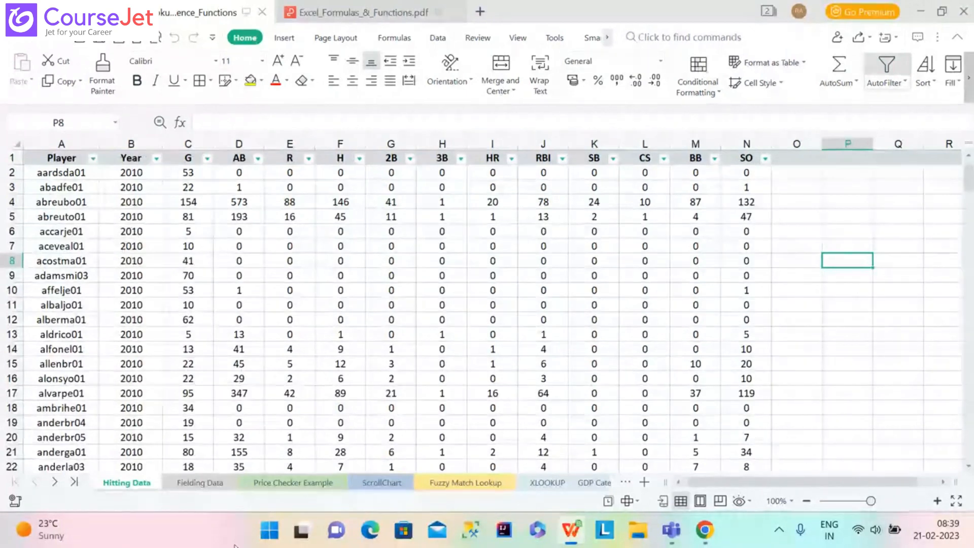
Step: Look through the Fielding Data, Price Checker Example and ScrollChart sheets, and return to Fielding Data
left_click(209, 485)
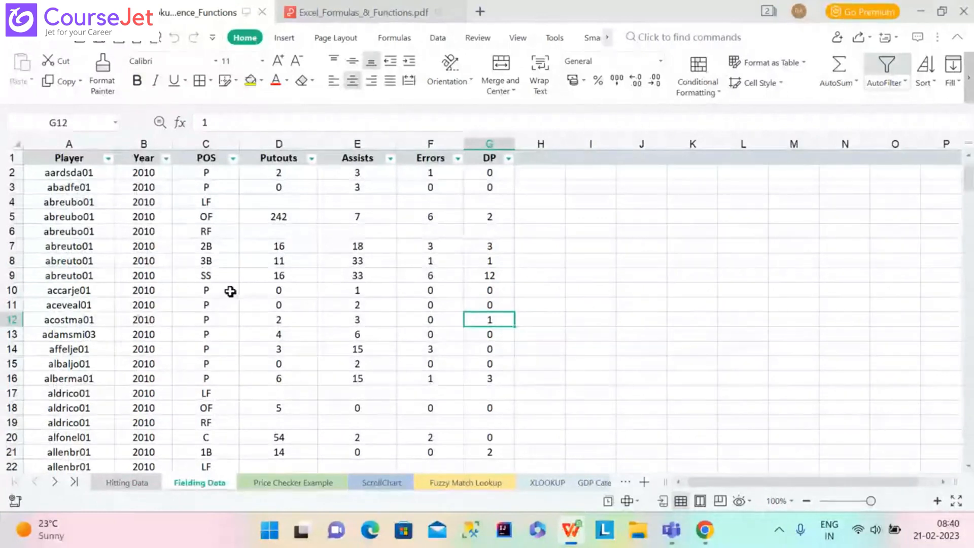
left_click(285, 486)
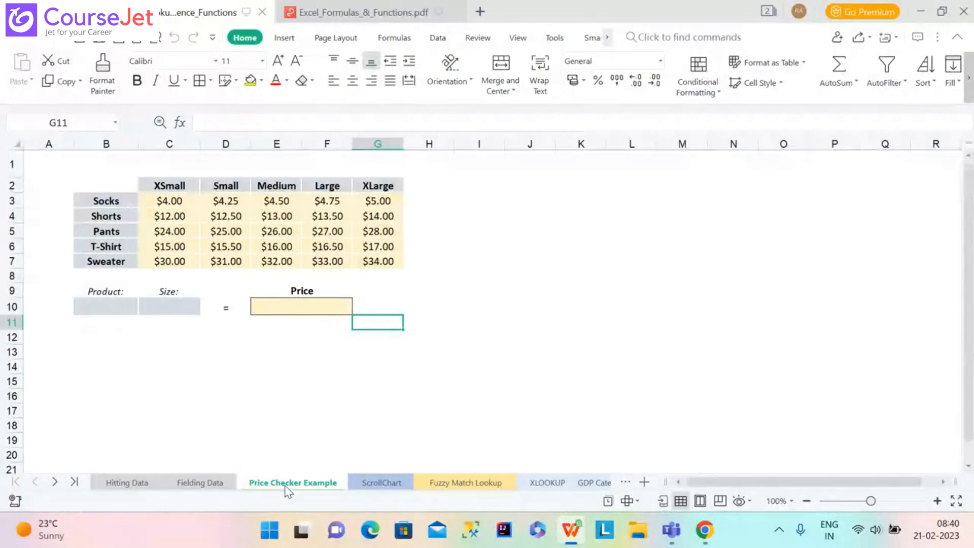
left_click(382, 483)
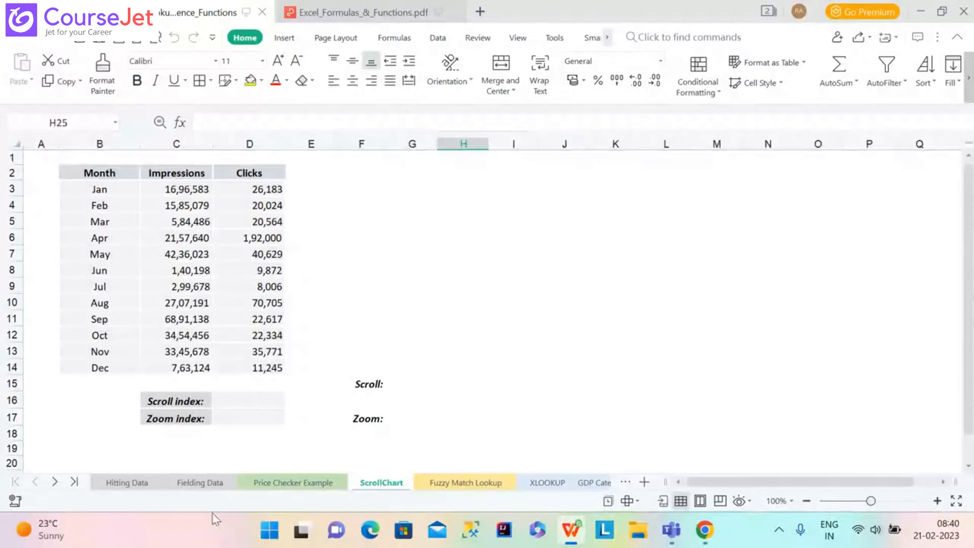
left_click(191, 487)
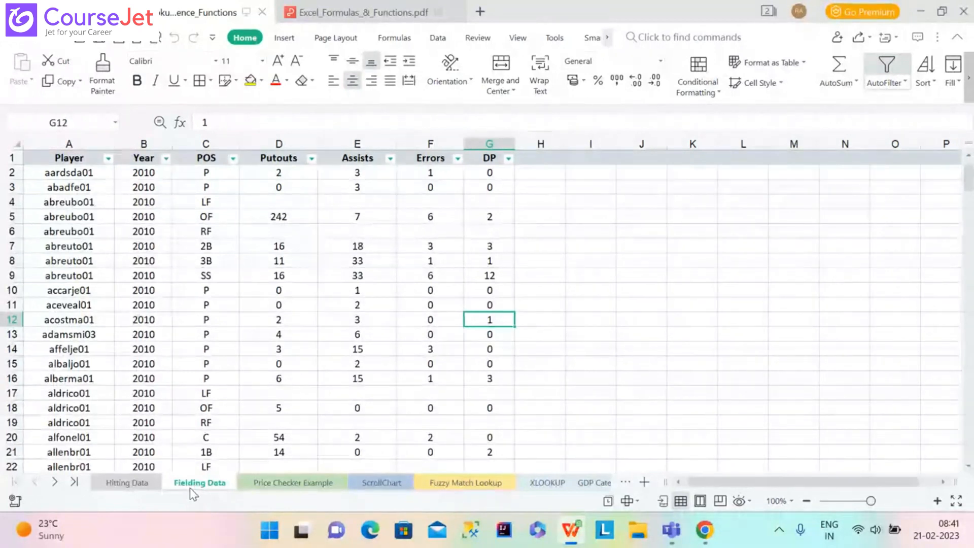
left_click(85, 158)
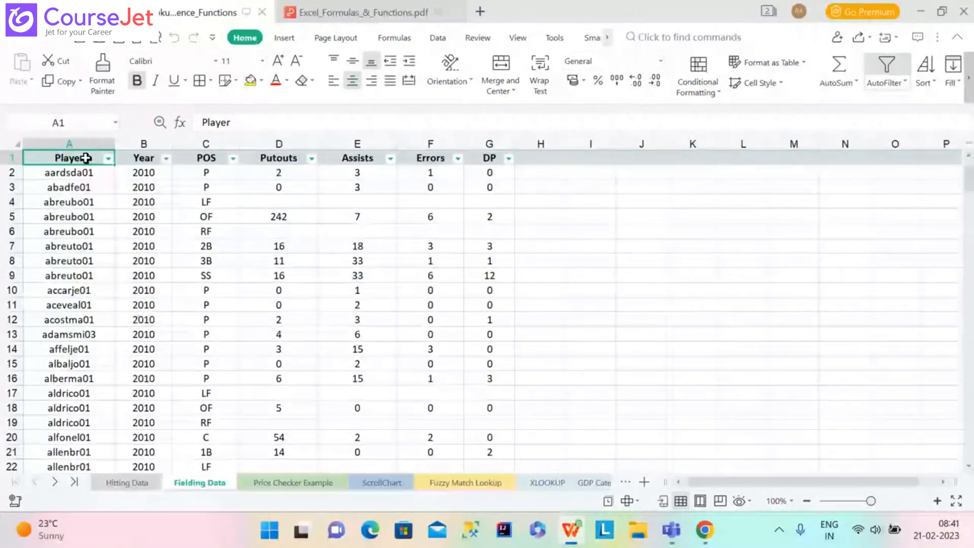
key("ctrl+shift+Right")
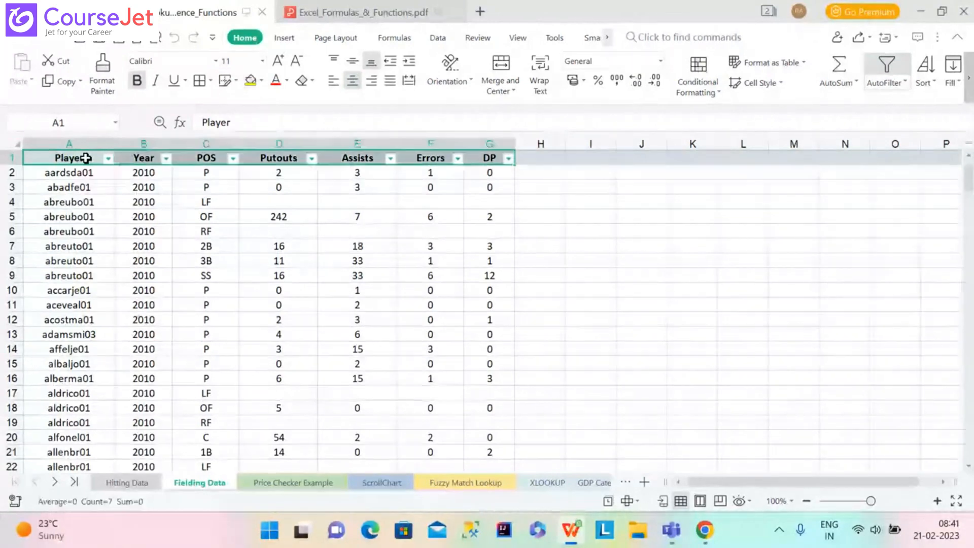
key("ctrl+shift+Down")
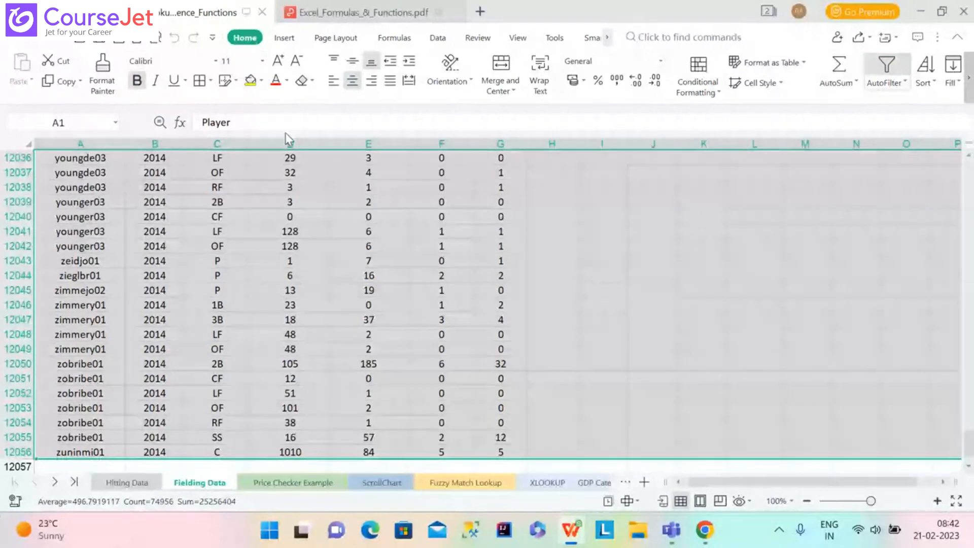
left_click(581, 262)
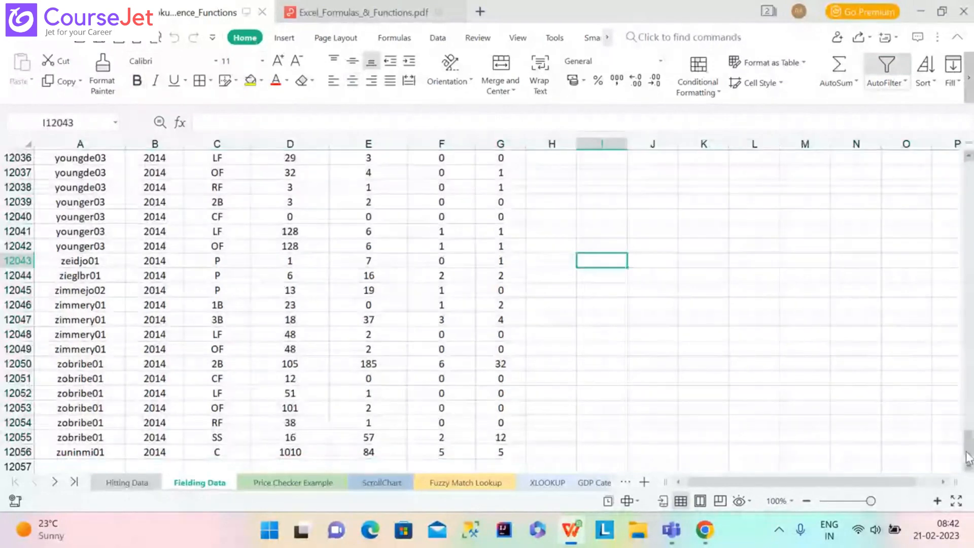
left_click_drag(968, 457, 970, 168)
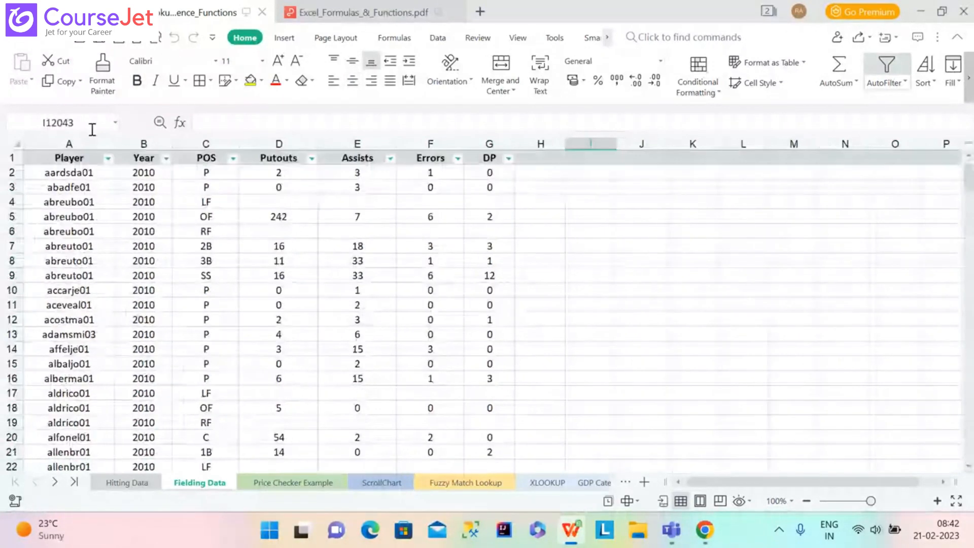
left_click(90, 160)
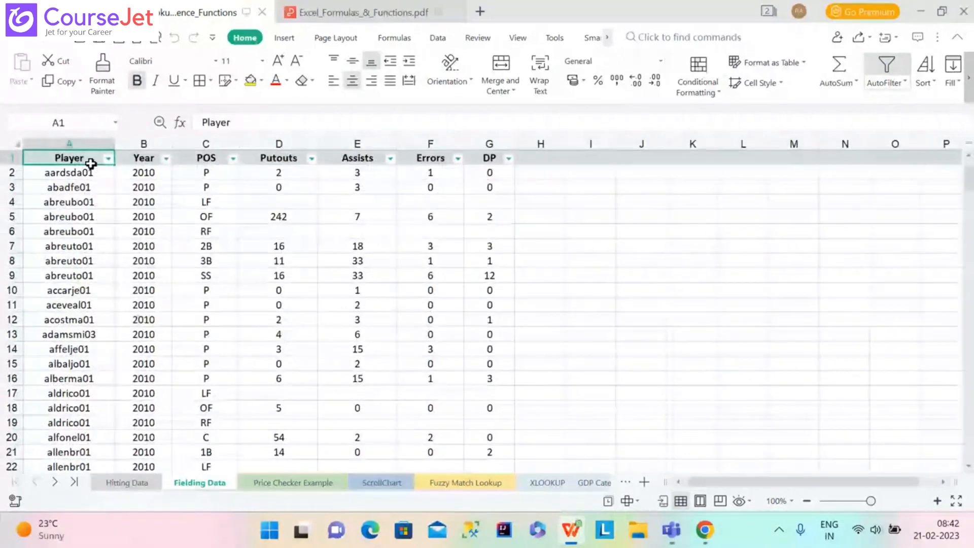
key("ctrl+shift+Right")
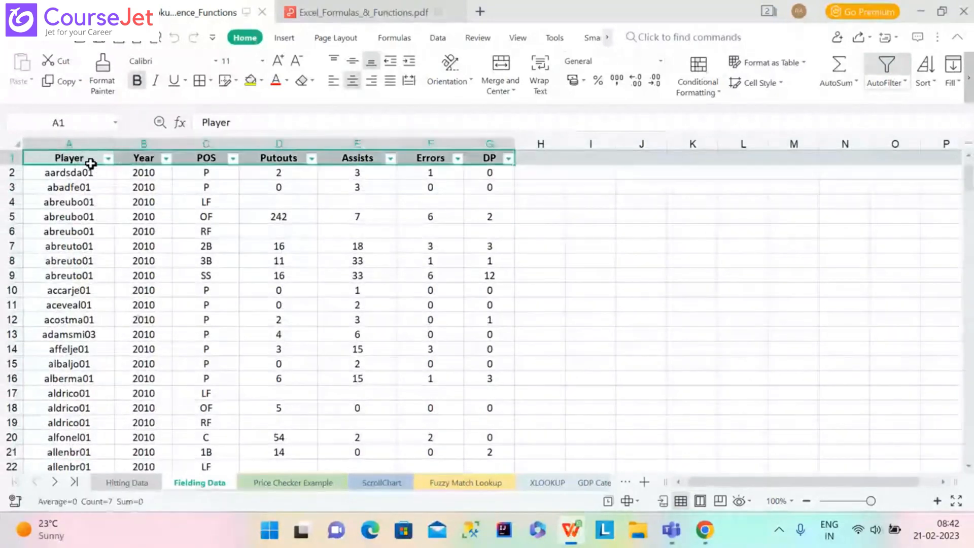
key("ctrl+shift+Right")
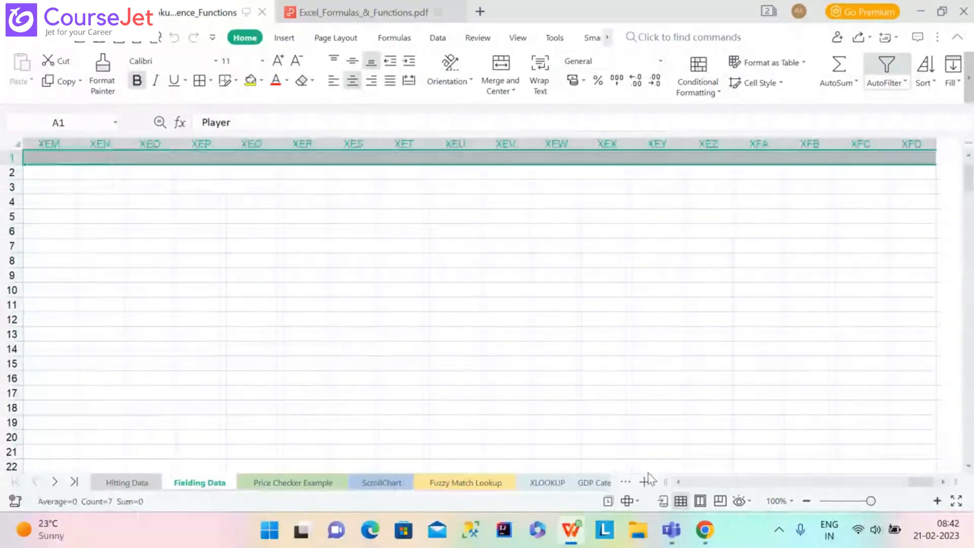
left_click(868, 284)
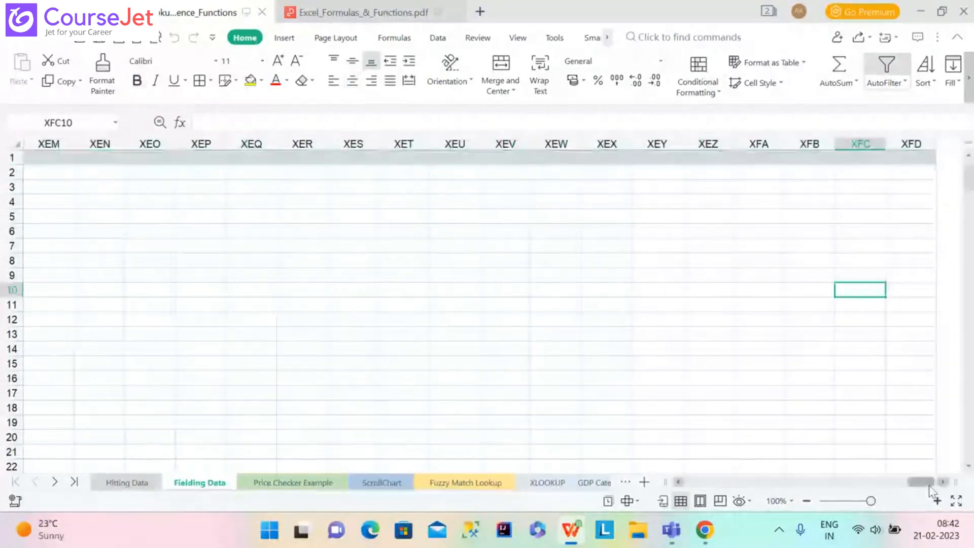
left_click_drag(924, 483, 640, 537)
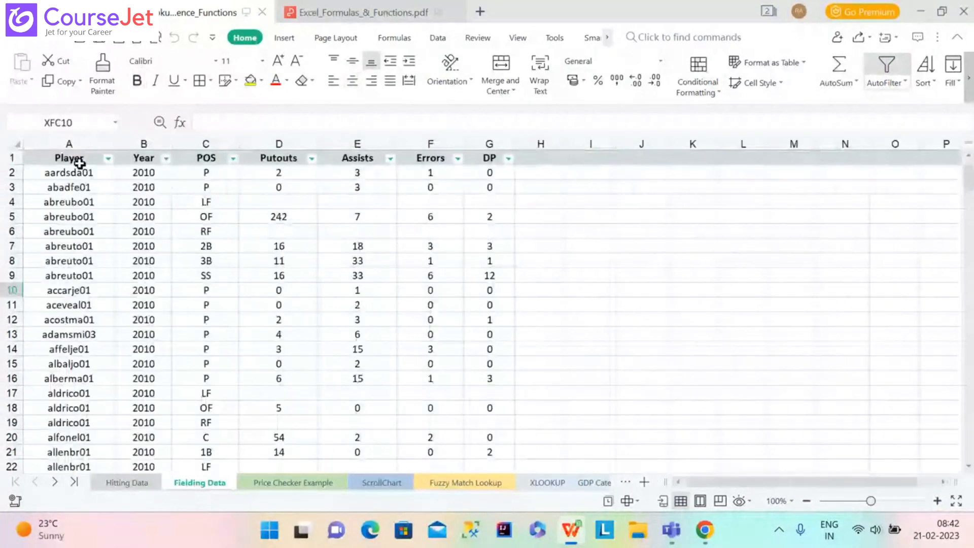
key("ctrl+Home")
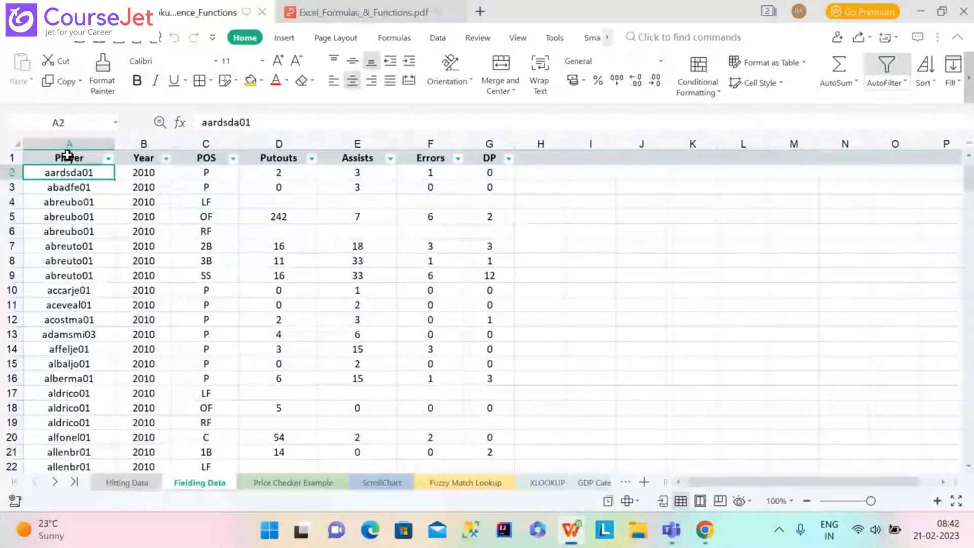
Step: Select the entire fielding table, from the Player header through the DP column down to row 12056
left_click(68, 155)
key("ctrl+shift+Right")
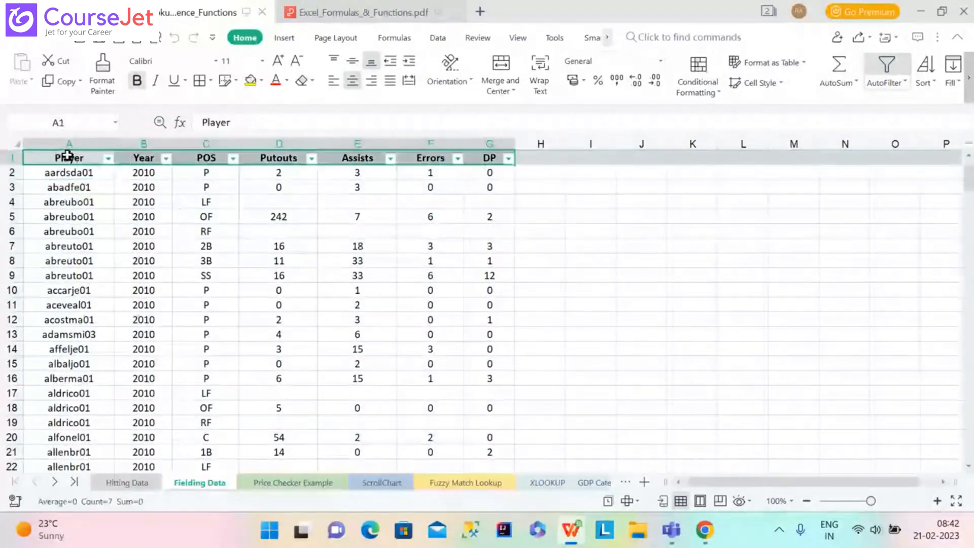
key("ctrl+shift+Down")
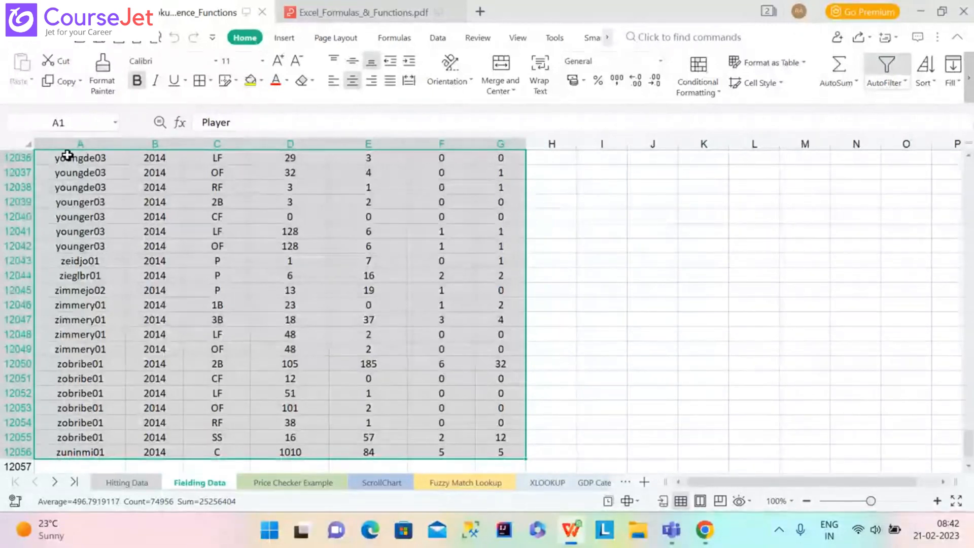
Step: Try to name the selected fielding table range Fielding
left_click(97, 125)
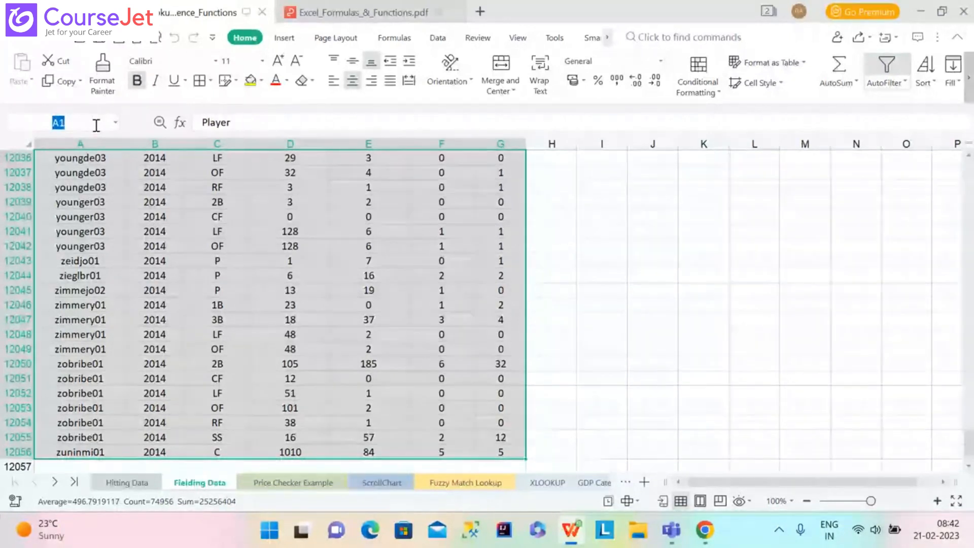
type("Fi")
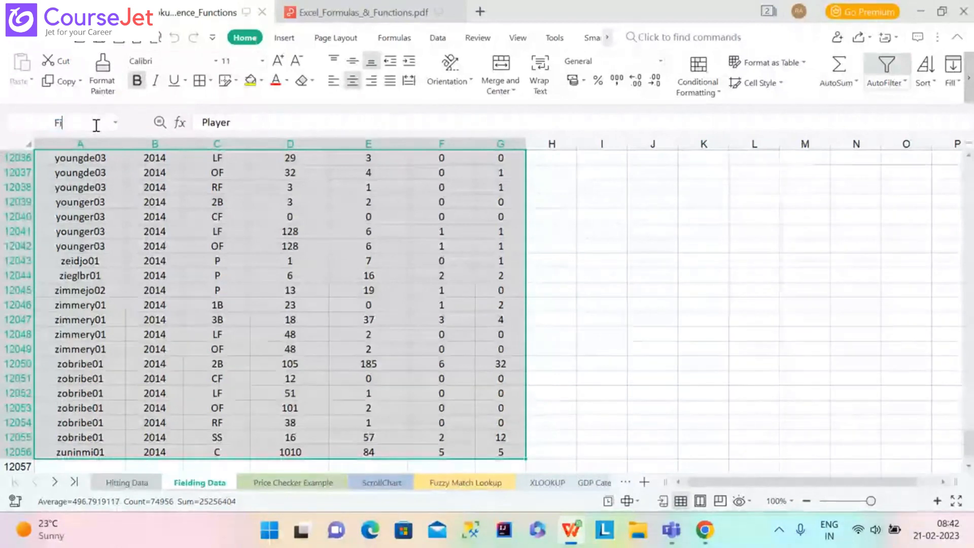
type("elding")
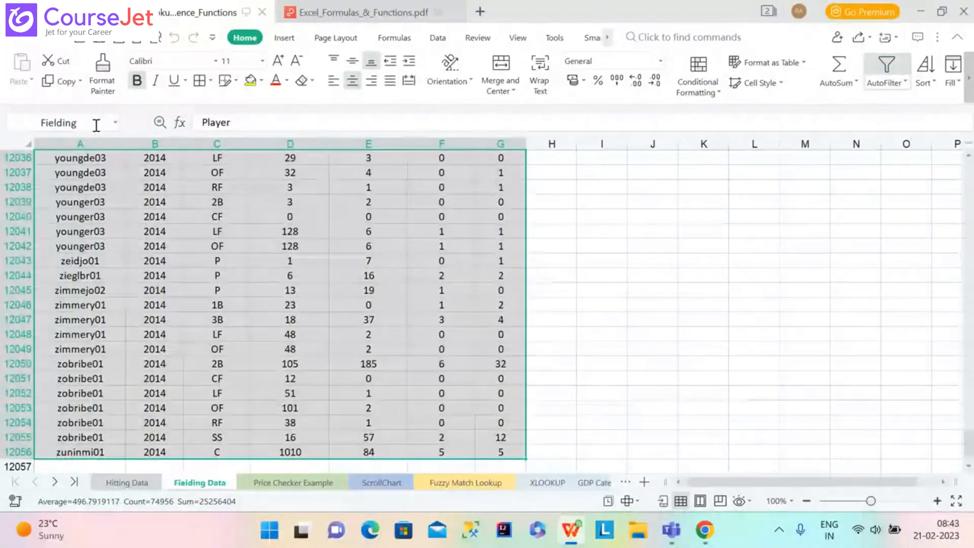
left_click(400, 39)
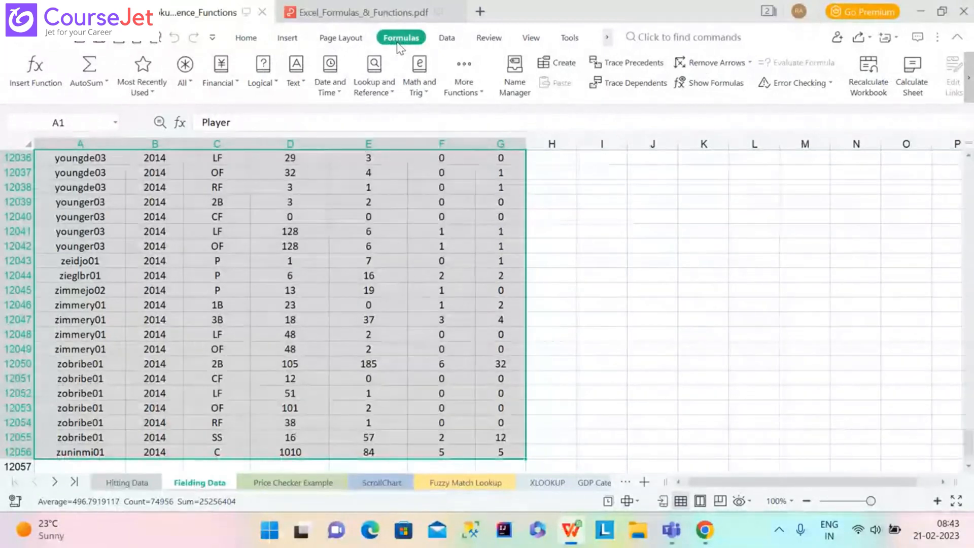
Step: Try to name the selected range FIELDING and check the list of defined names
left_click(84, 122)
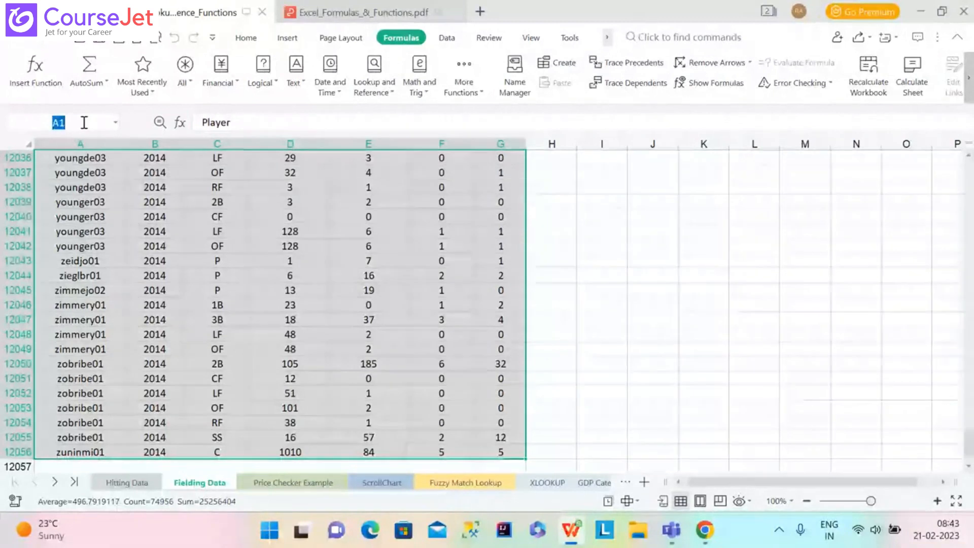
type("F")
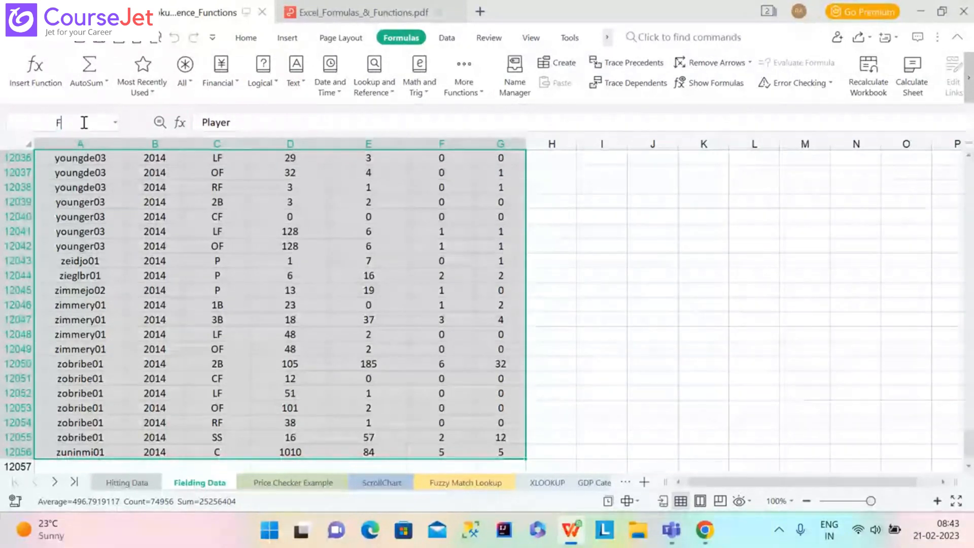
type("IELDIN")
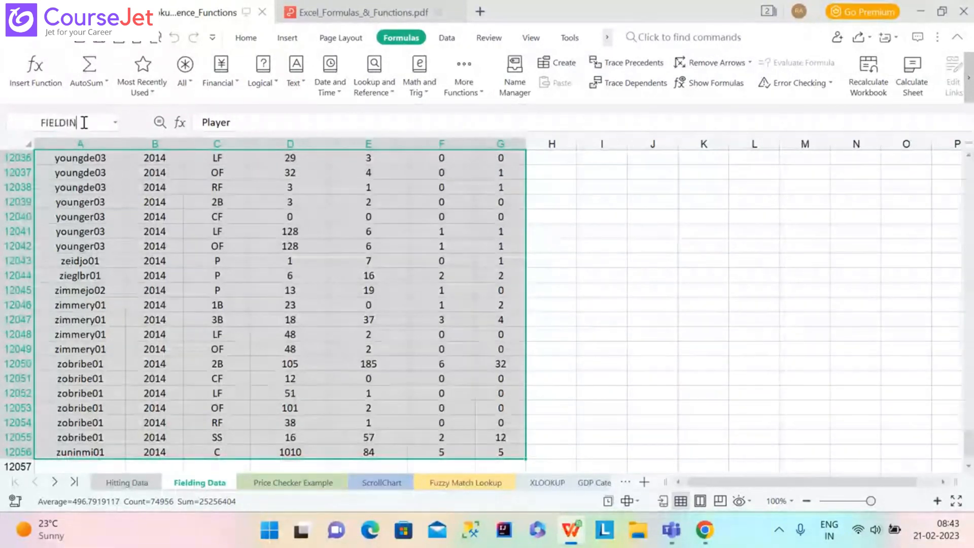
type("G")
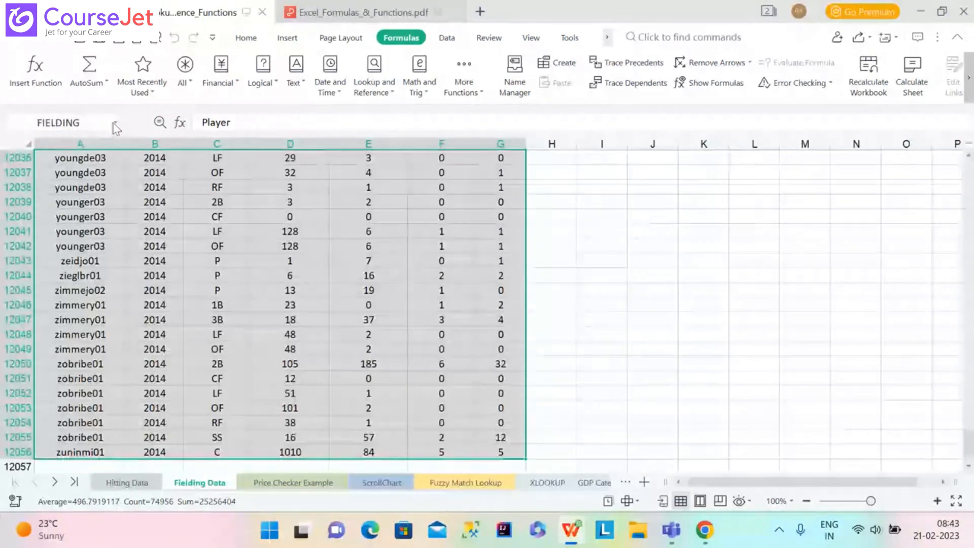
left_click(115, 125)
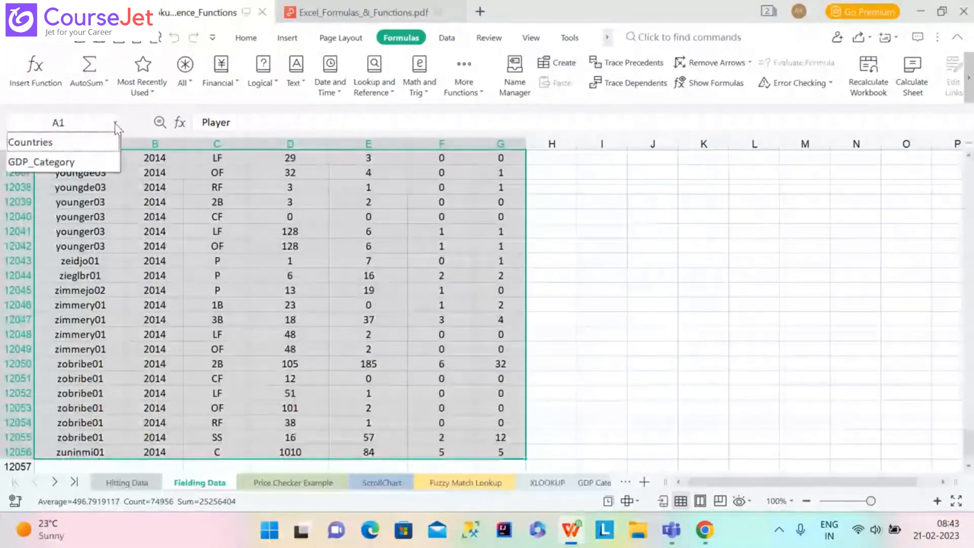
Step: Name the selected cell range A1:G12056 Fielding and confirm the name
left_click(90, 128)
type("F")
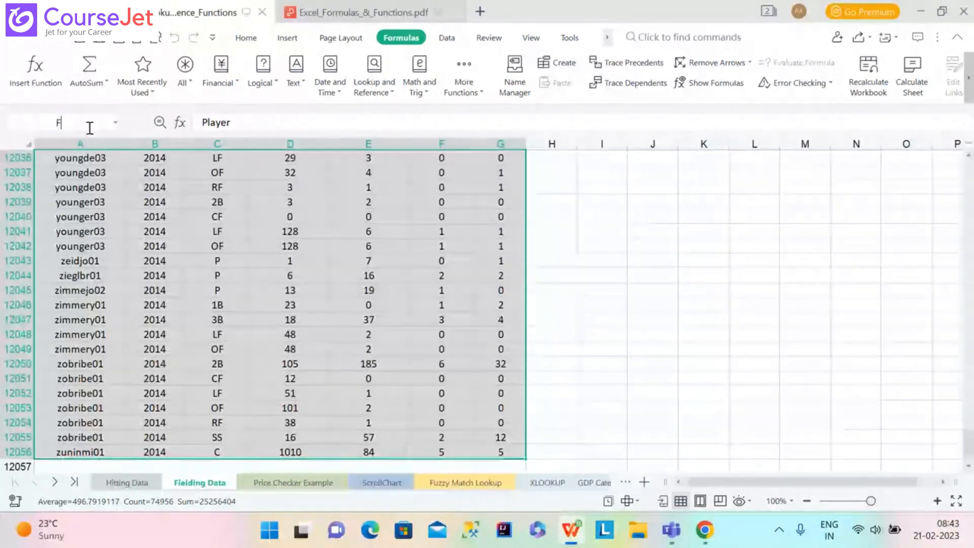
type("ieldin")
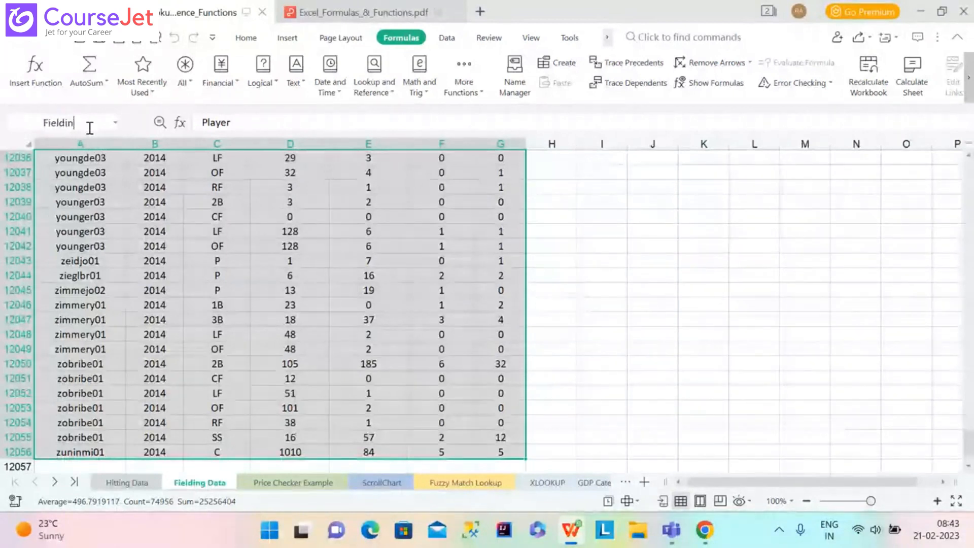
type("g")
key("Return")
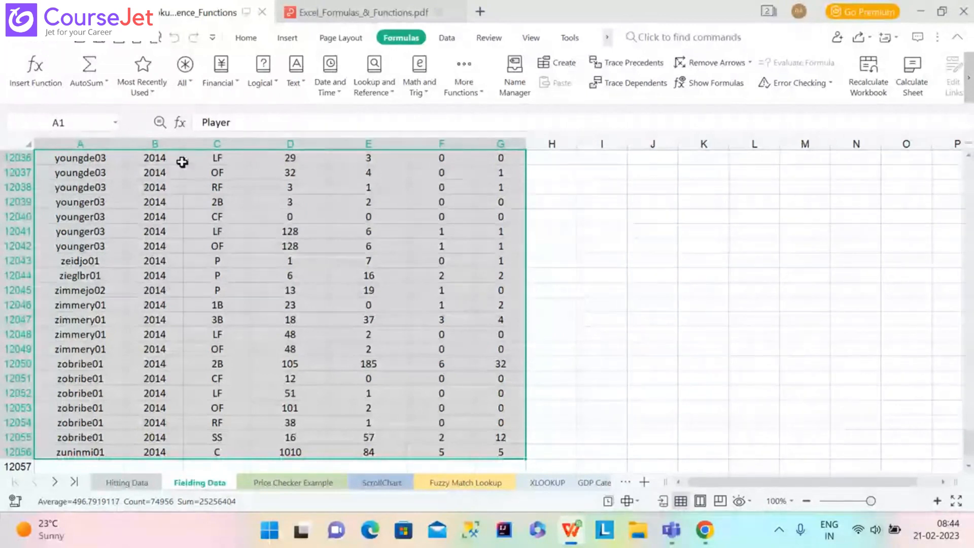
Step: Retry assigning the name Fielding to the selected table
left_click(98, 126)
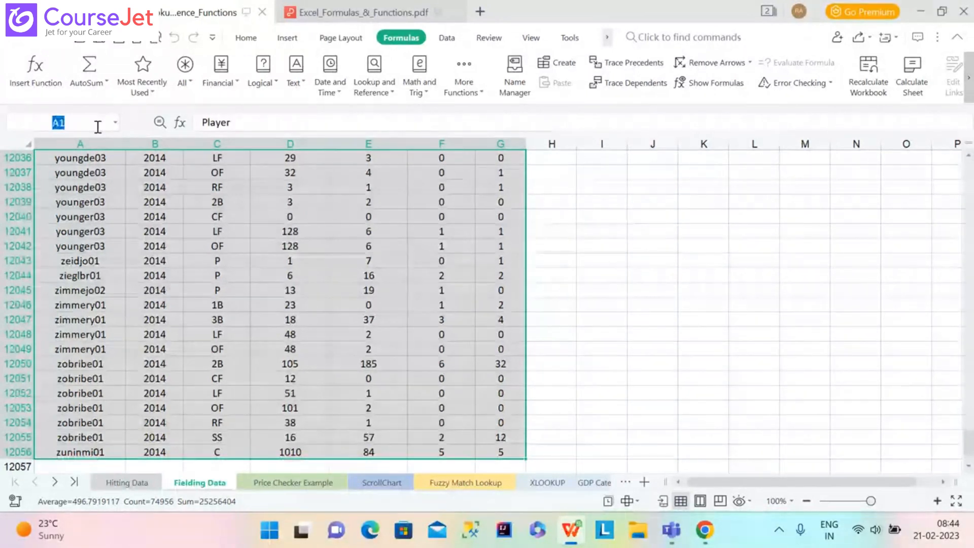
type("Fielding")
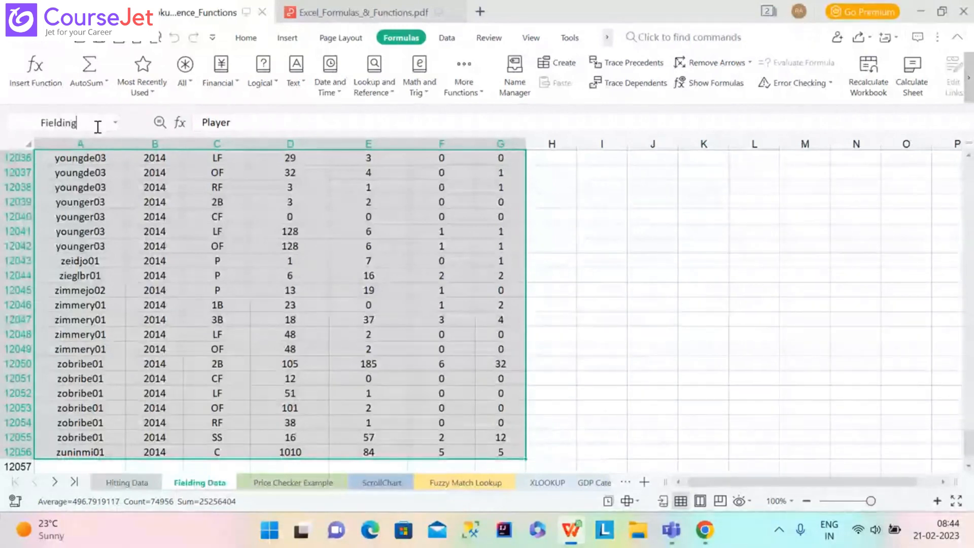
left_click_drag(969, 446, 952, 169)
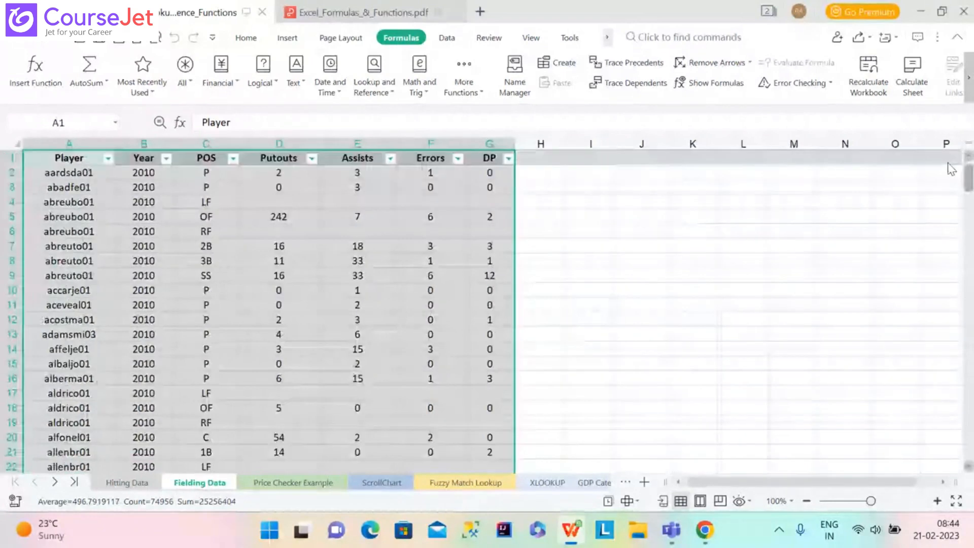
Step: Try again to give the selected fielding table range the name Fielding
left_click(74, 126)
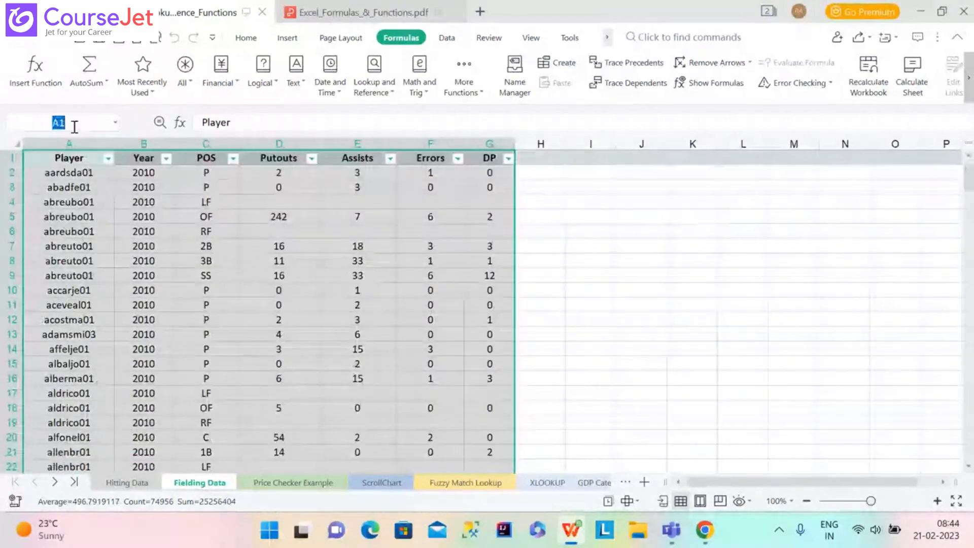
type("F")
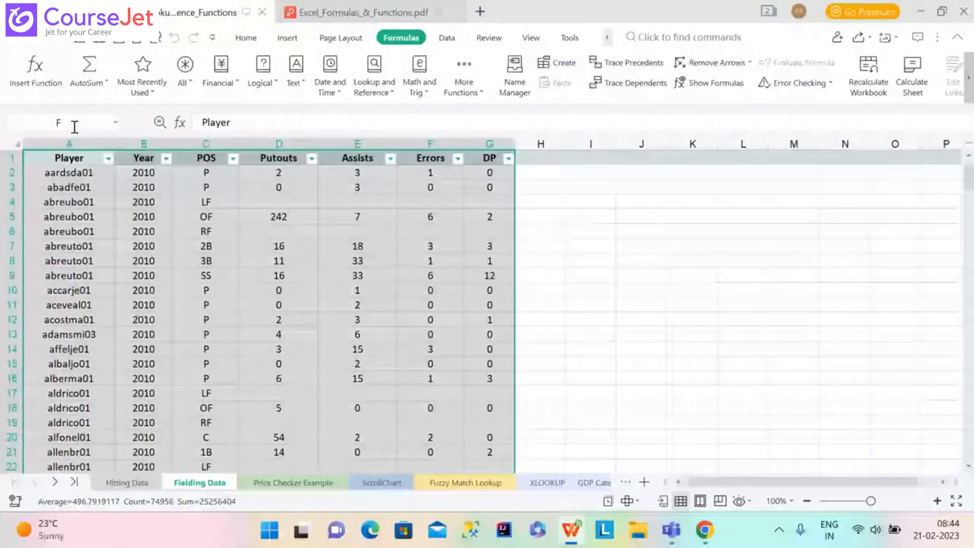
type("ei")
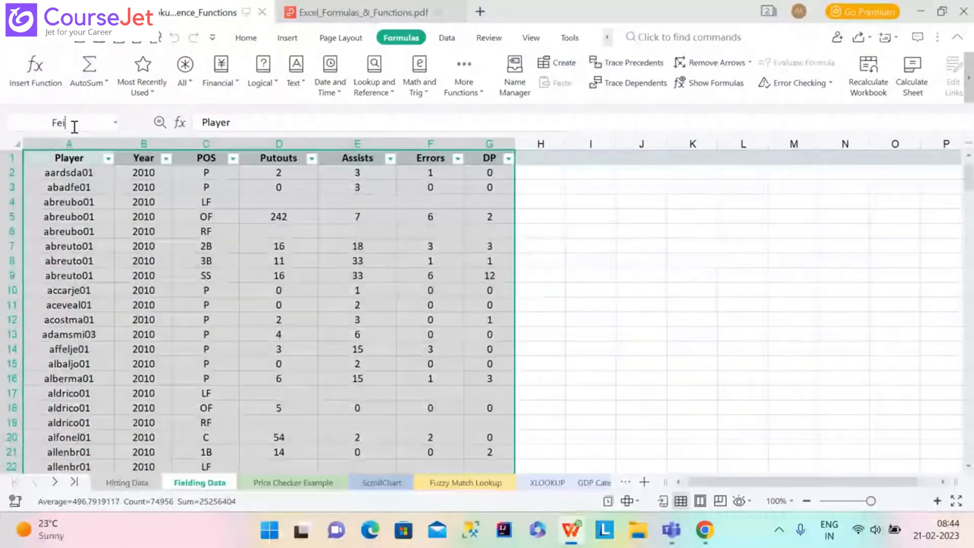
key("BackSpace")
key("BackSpace")
type("ie")
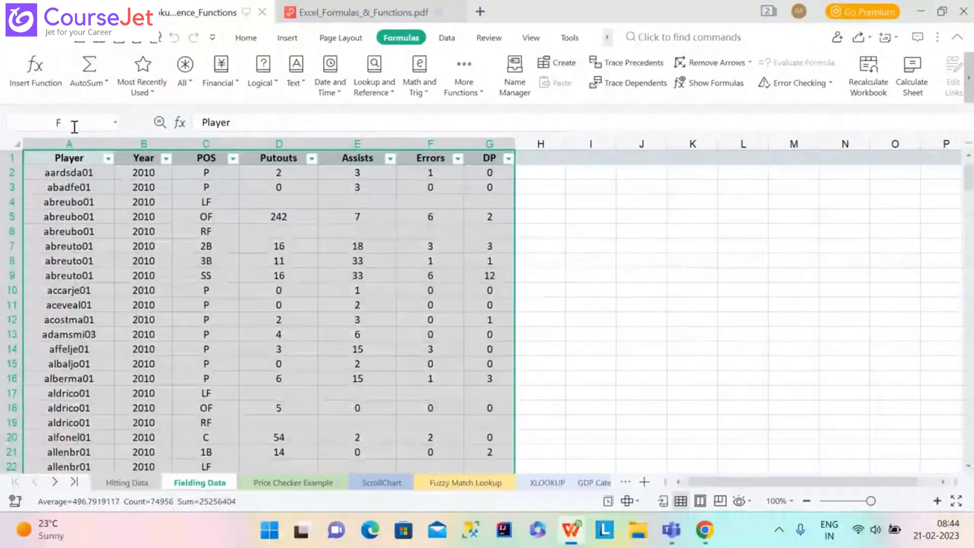
type("lding")
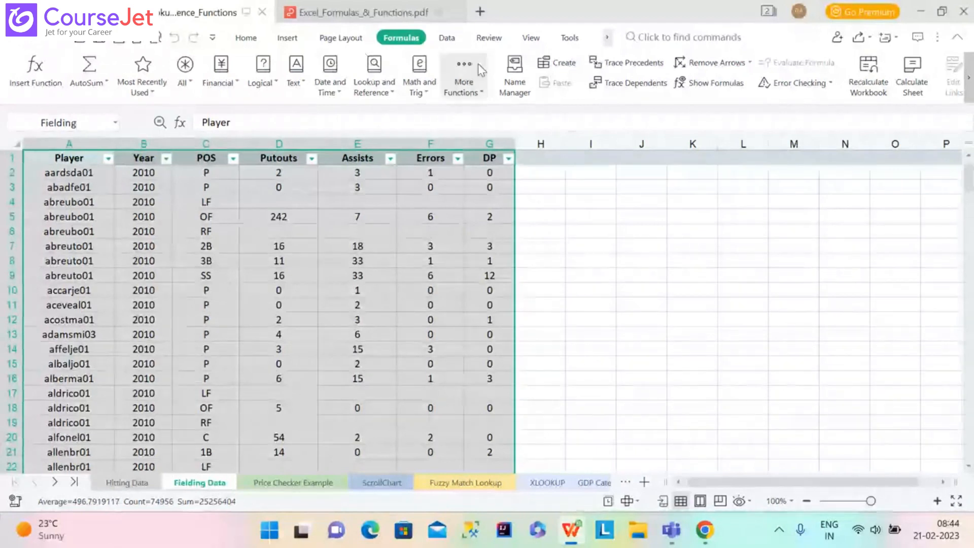
Step: Define a new workbook-scope name Fielding that refers to 'Fielding Data'!$A$1:$G$12056
left_click(523, 86)
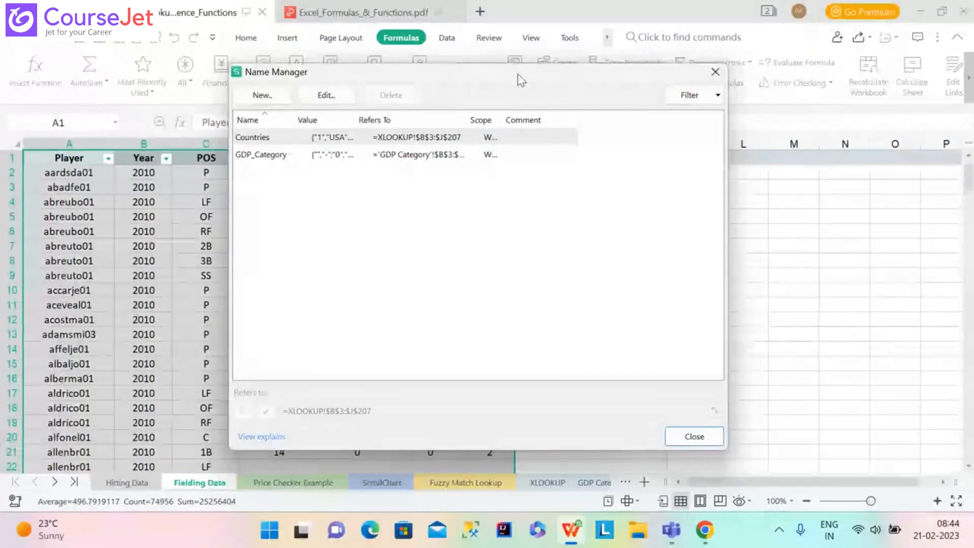
left_click(261, 98)
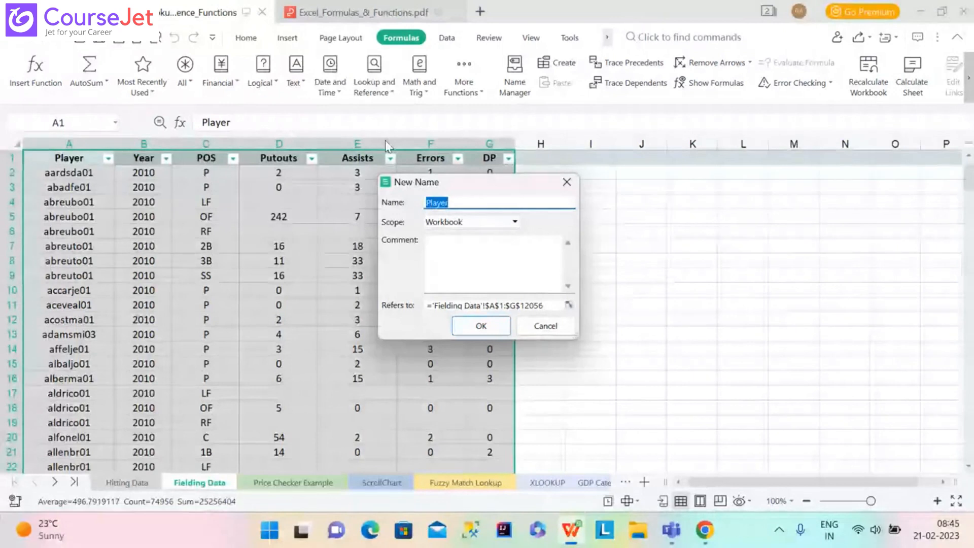
type("Fielding")
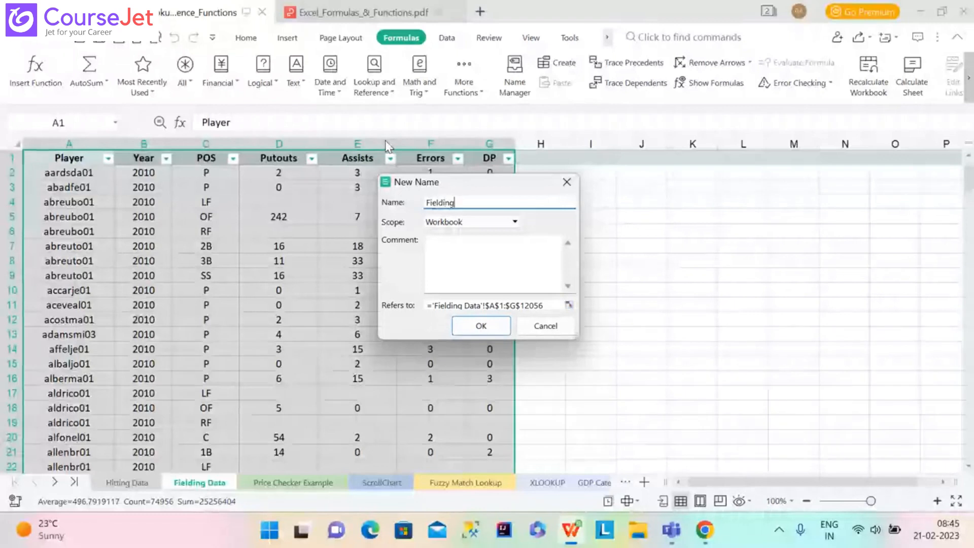
left_click(479, 327)
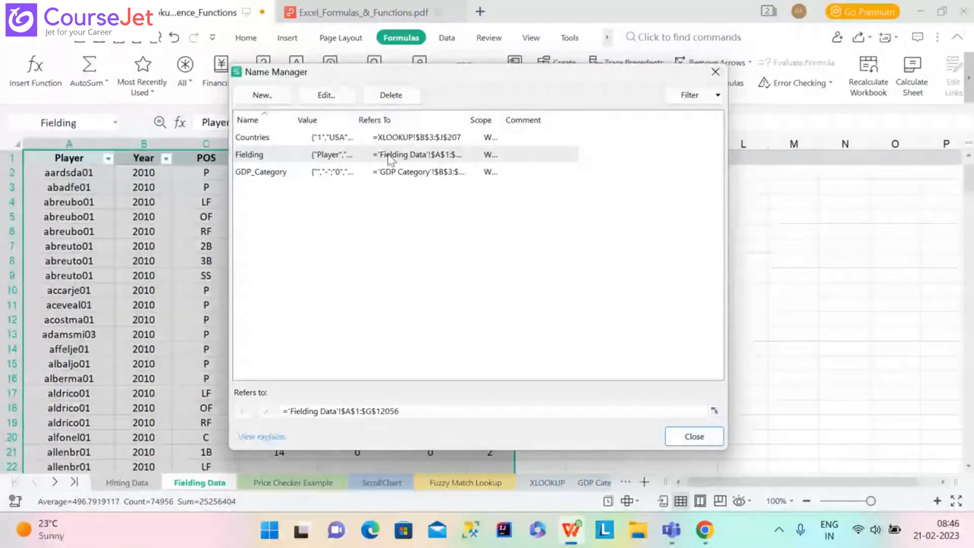
Step: Delete the defined name Fielding and deselect the table
left_click(387, 100)
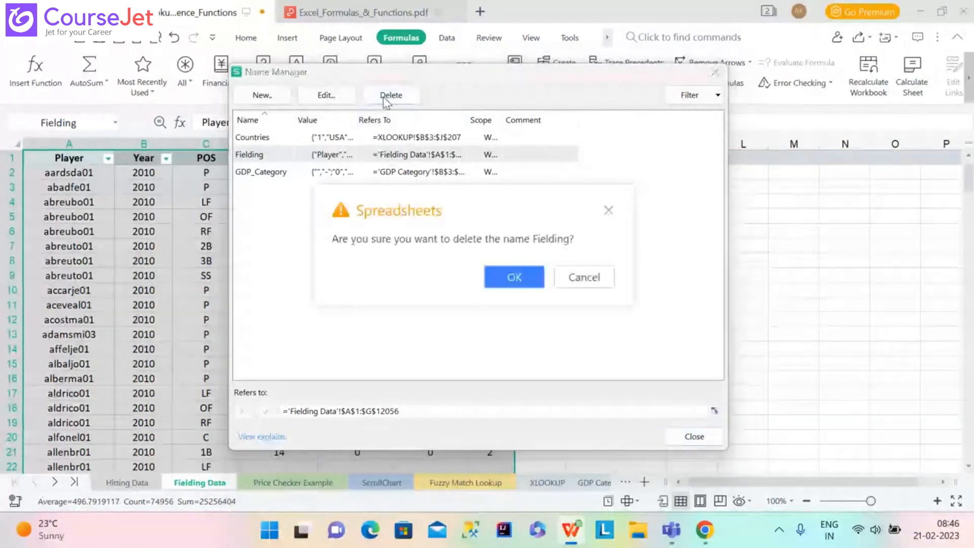
left_click(516, 279)
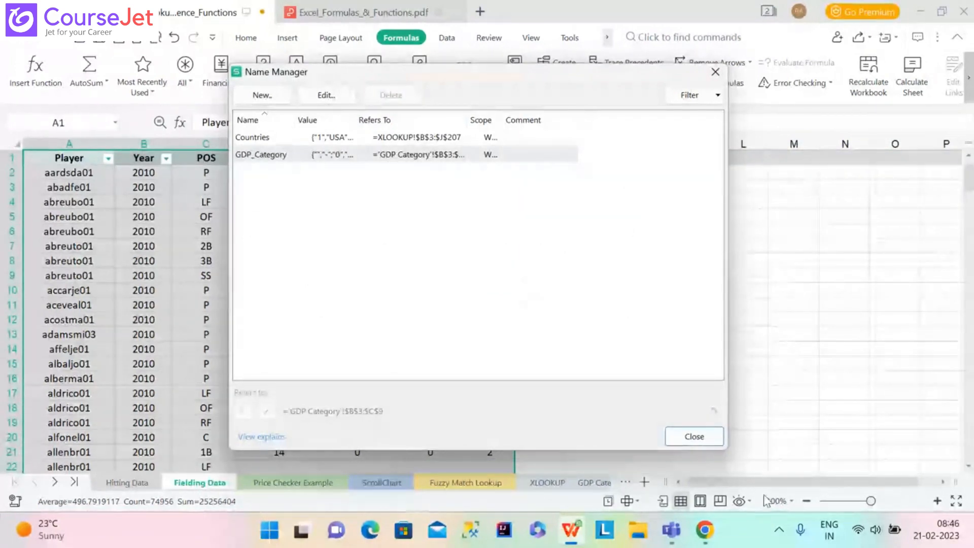
left_click(715, 441)
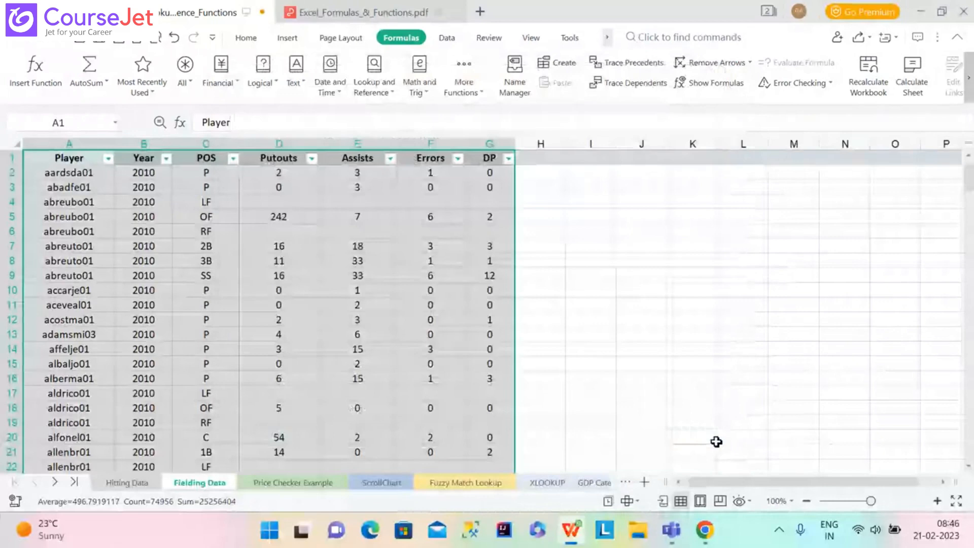
left_click(716, 441)
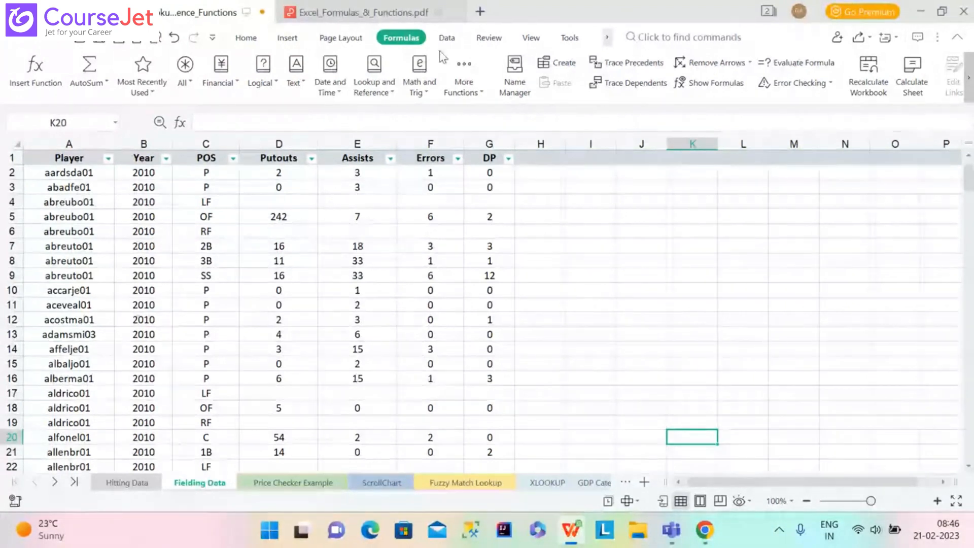
left_click(485, 96)
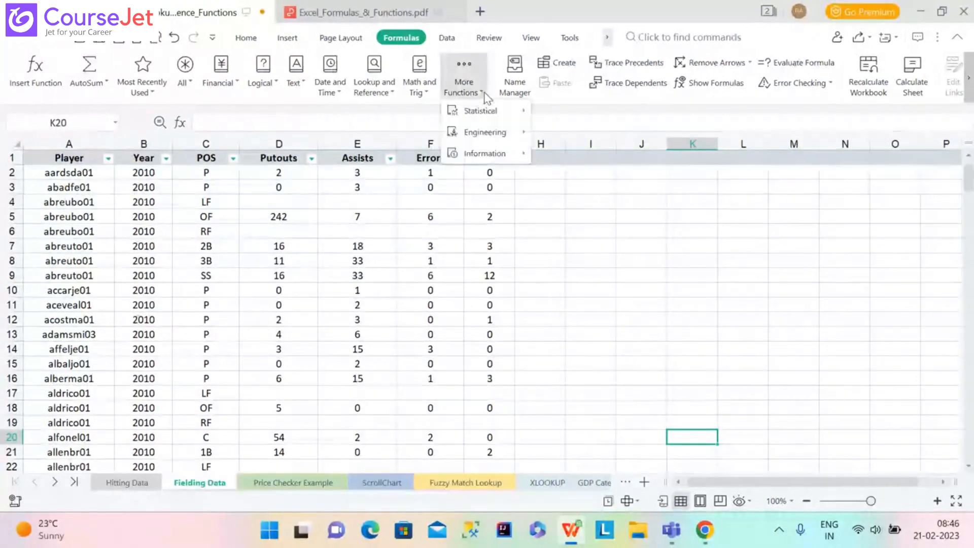
left_click(379, 116)
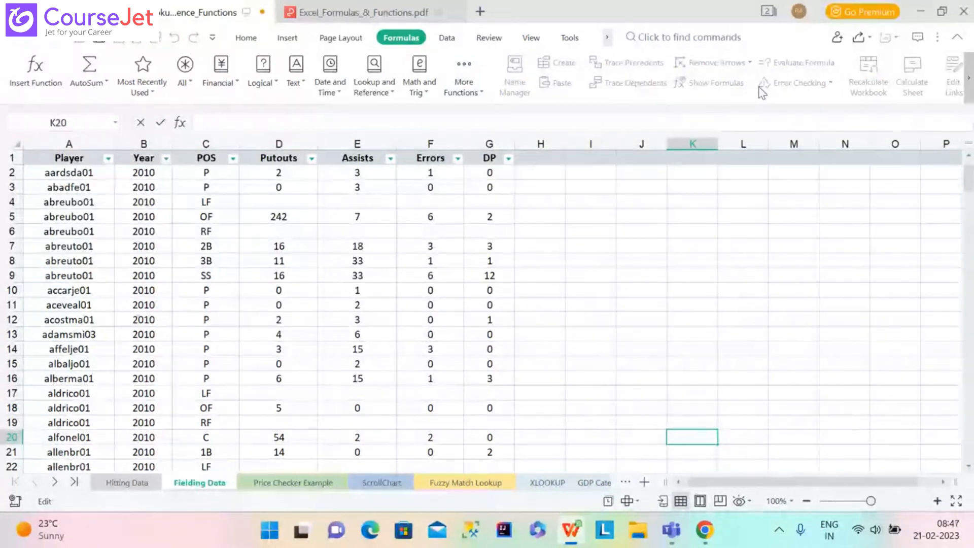
left_click(967, 83)
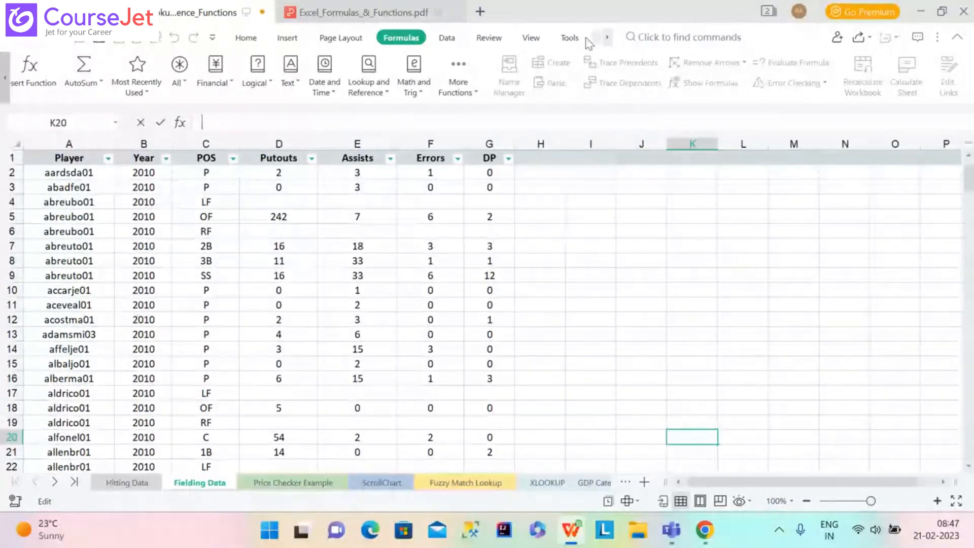
left_click(73, 161)
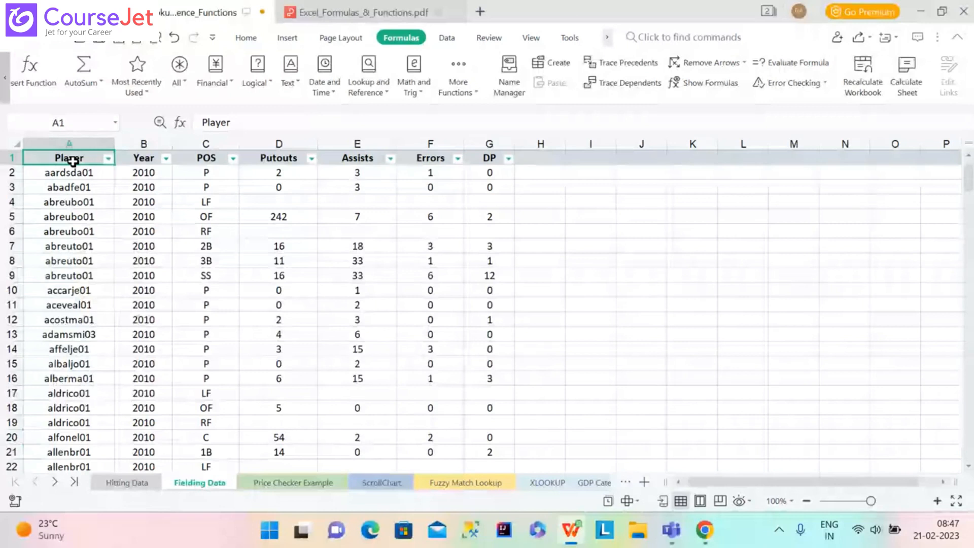
left_click(554, 71)
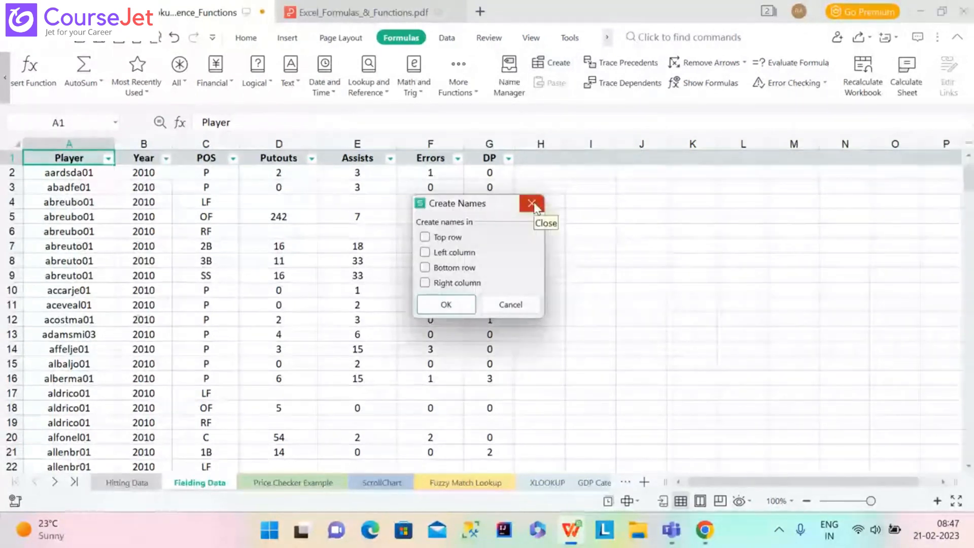
left_click(534, 204)
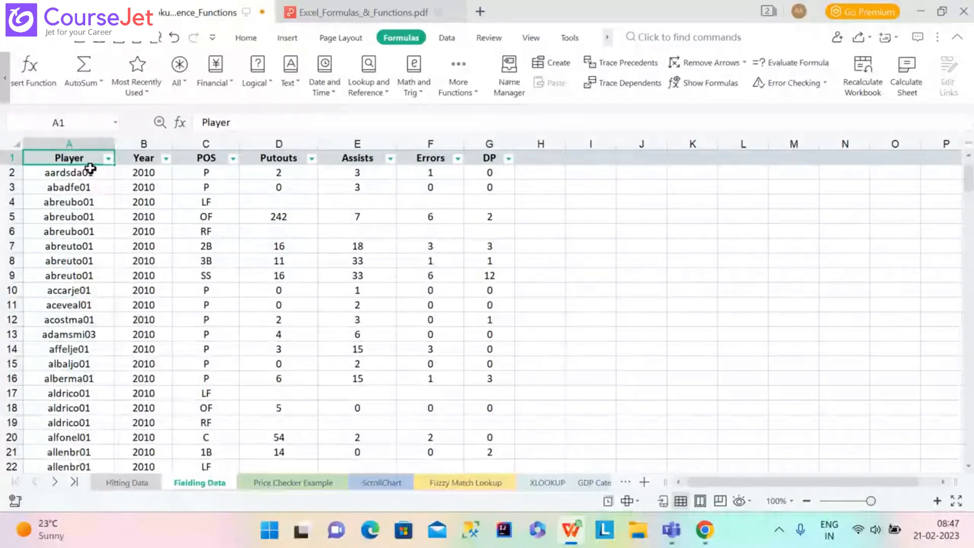
Step: Select the full fielding table A1:G12056 and try to create names from its top row and left column
key("ctrl+shift+Right")
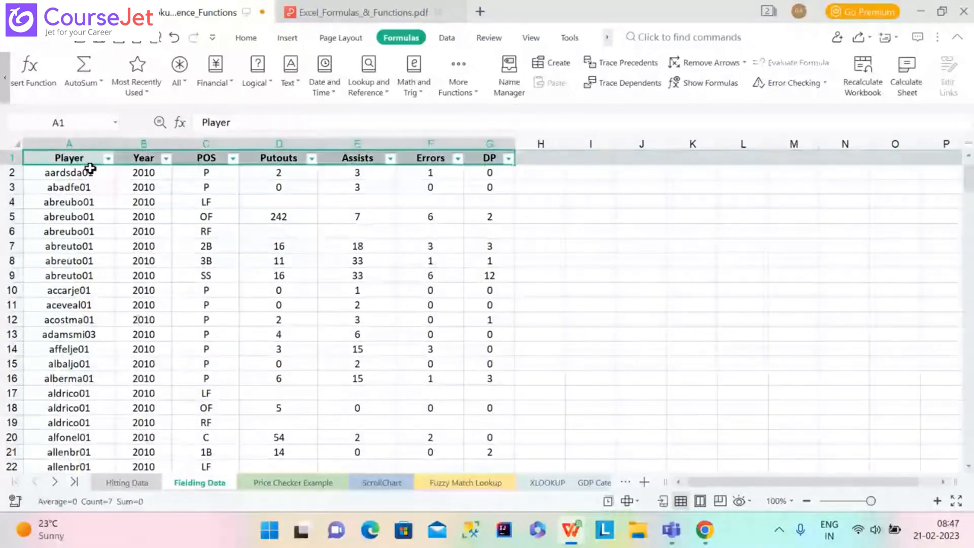
key("ctrl+shift+Down")
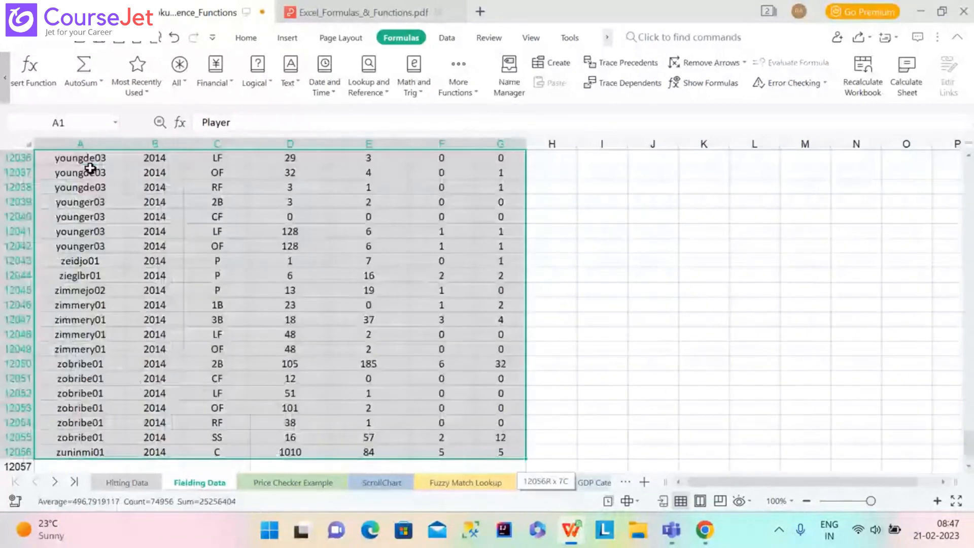
left_click(556, 63)
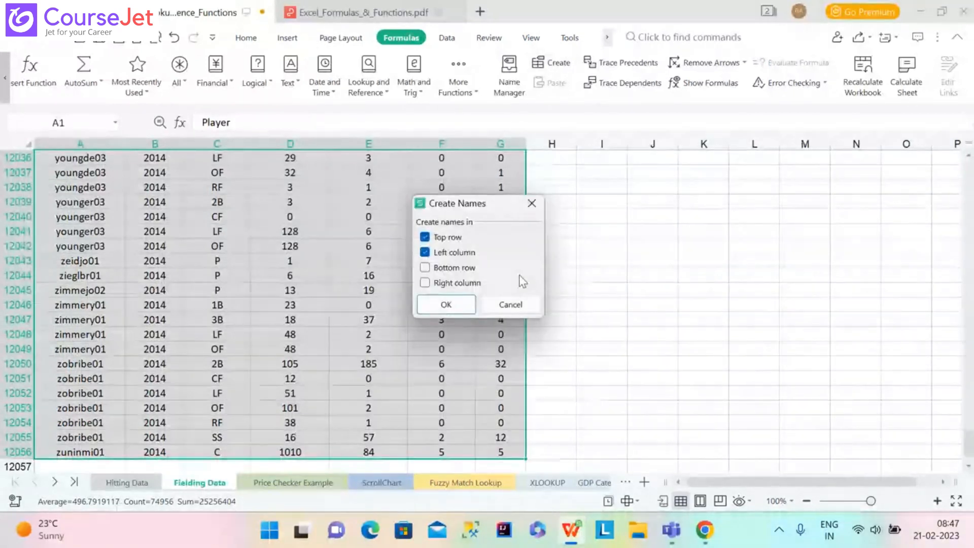
left_click(463, 305)
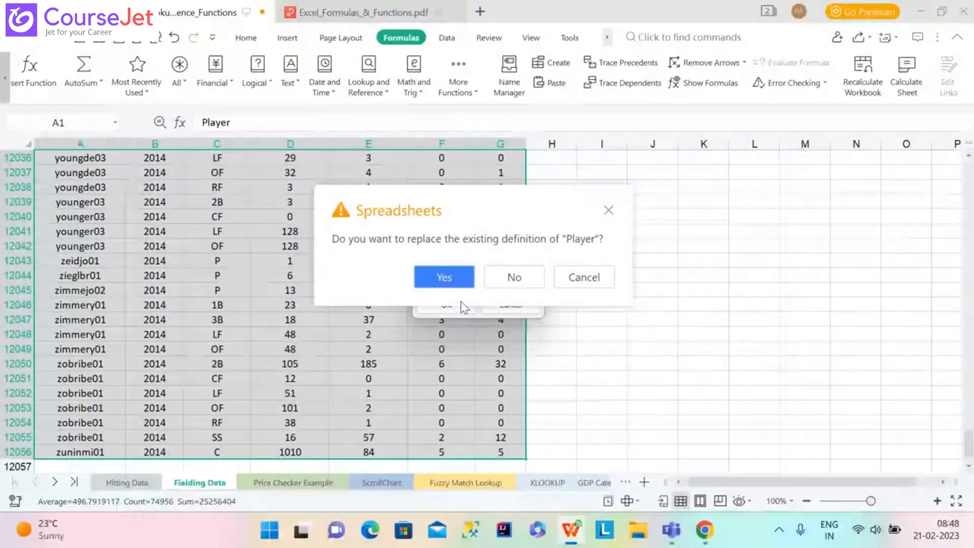
left_click(608, 210)
Step: Enter Fielding as the name for the selected range A1:G12056
left_click(83, 124)
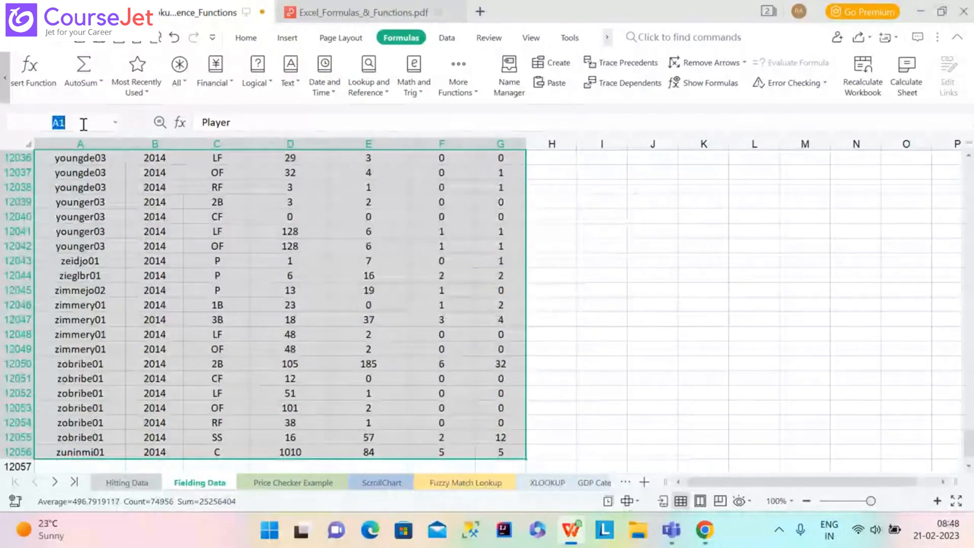
type("Fi")
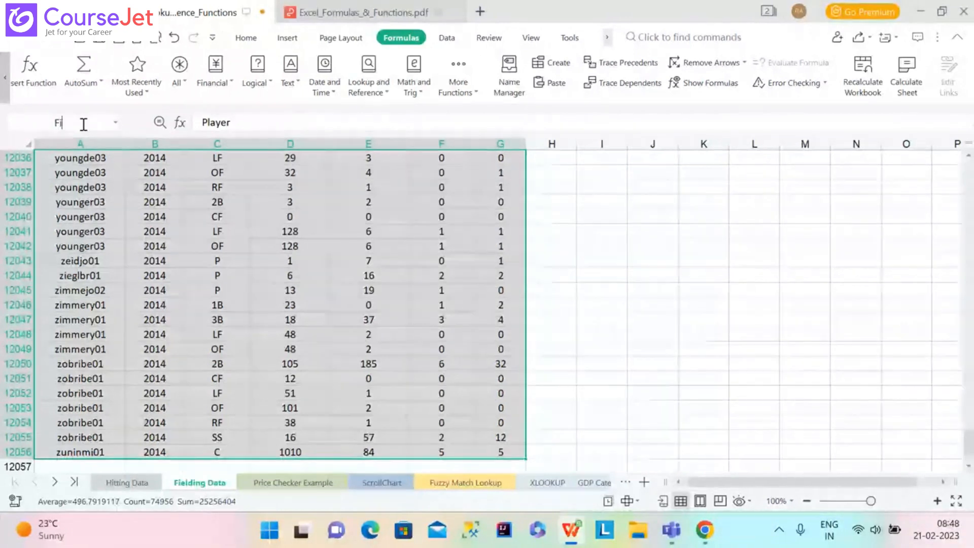
type("e")
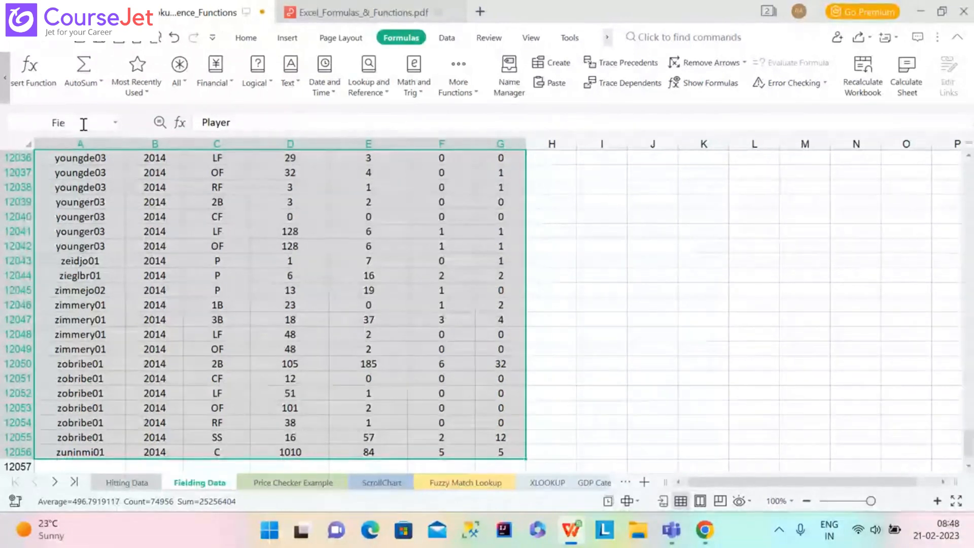
type("lding")
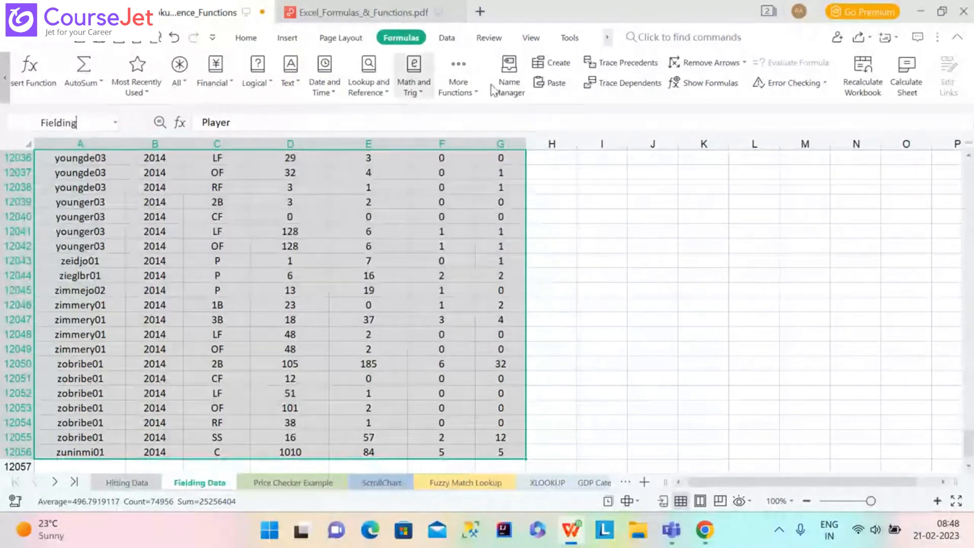
Step: Try to create names from the table's top row and left column, replacing Player but keeping the existing Year and Assists definitions
left_click(555, 69)
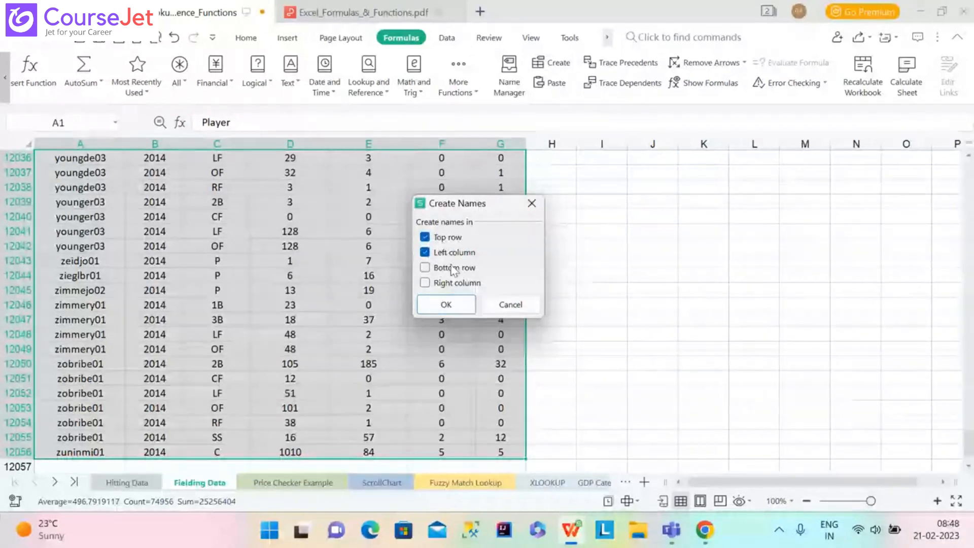
left_click(450, 308)
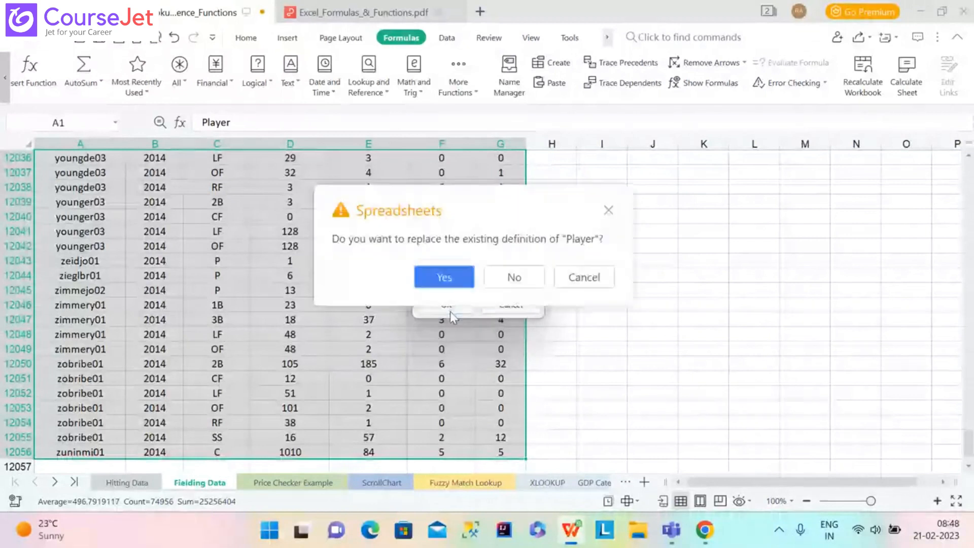
left_click(427, 287)
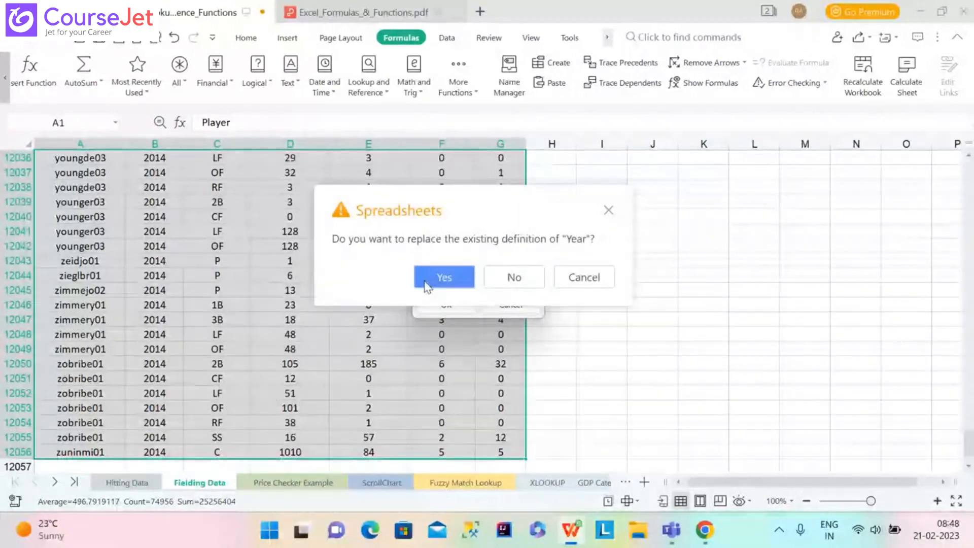
left_click(523, 283)
left_click(523, 283)
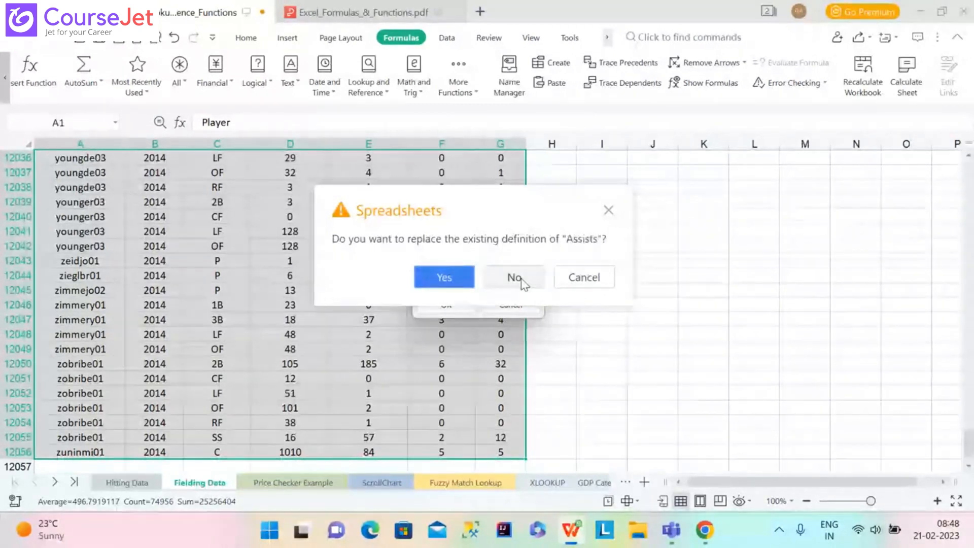
left_click(523, 283)
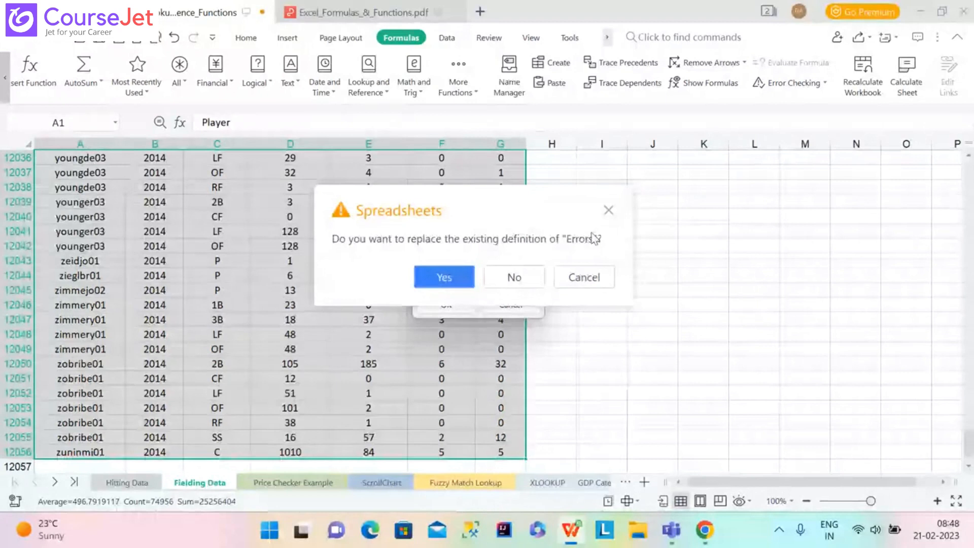
left_click(609, 211)
left_click(610, 212)
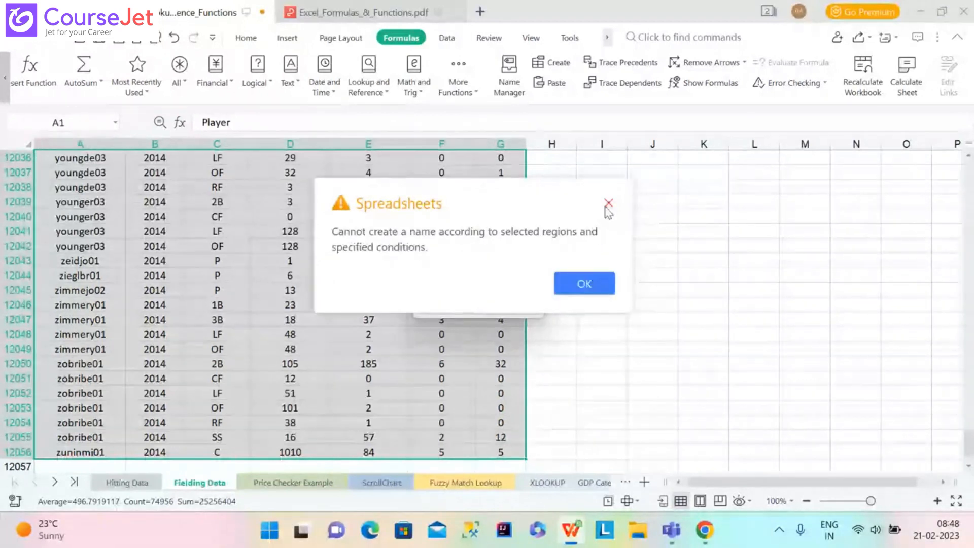
left_click(608, 205)
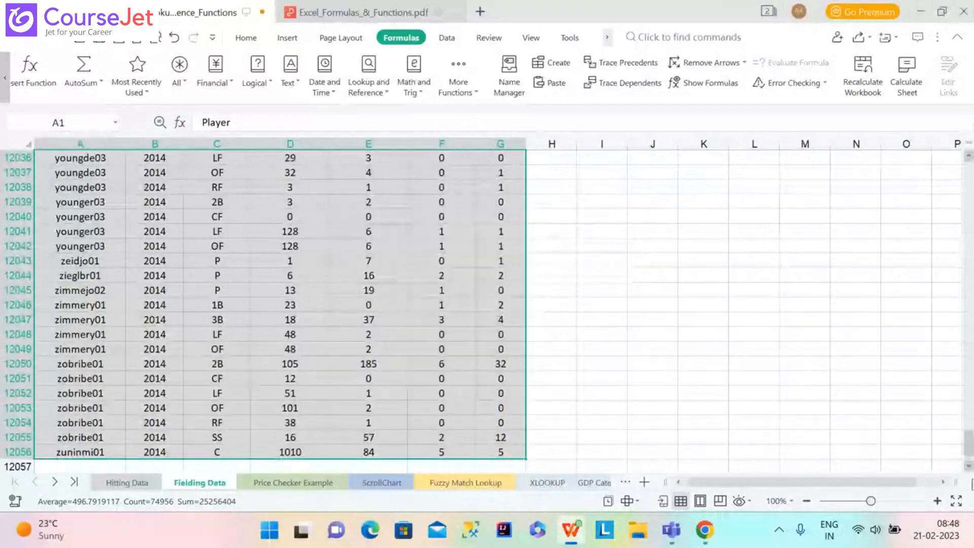
left_click_drag(968, 452, 964, 147)
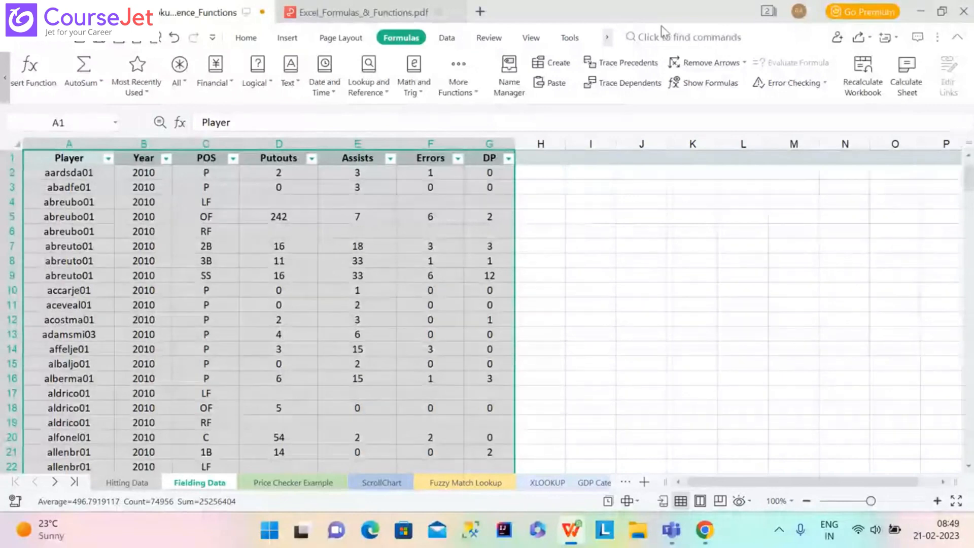
Step: Define a workbook-scope name Fielding for 'Fielding Data'!$A$1:$G$12056 with the comment "This is fielding data"
left_click(500, 81)
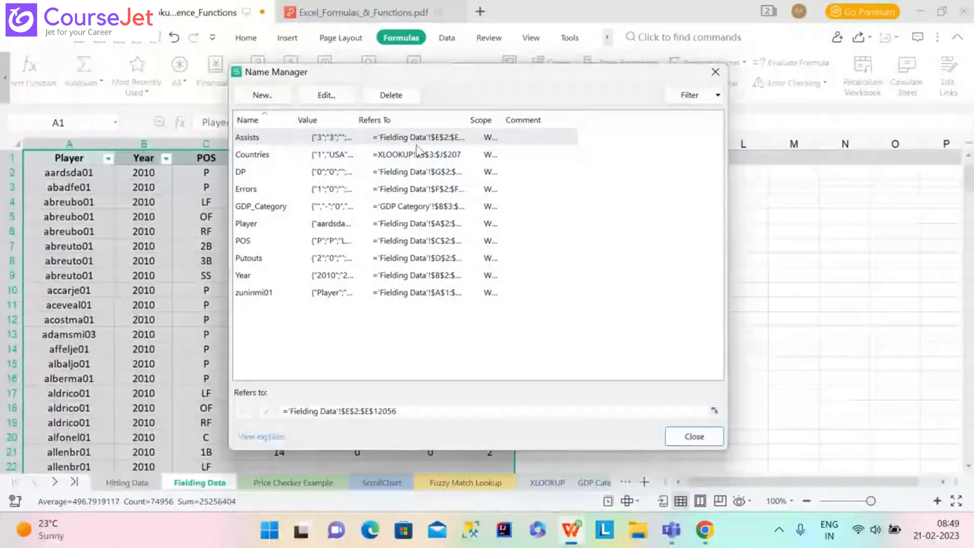
left_click(277, 96)
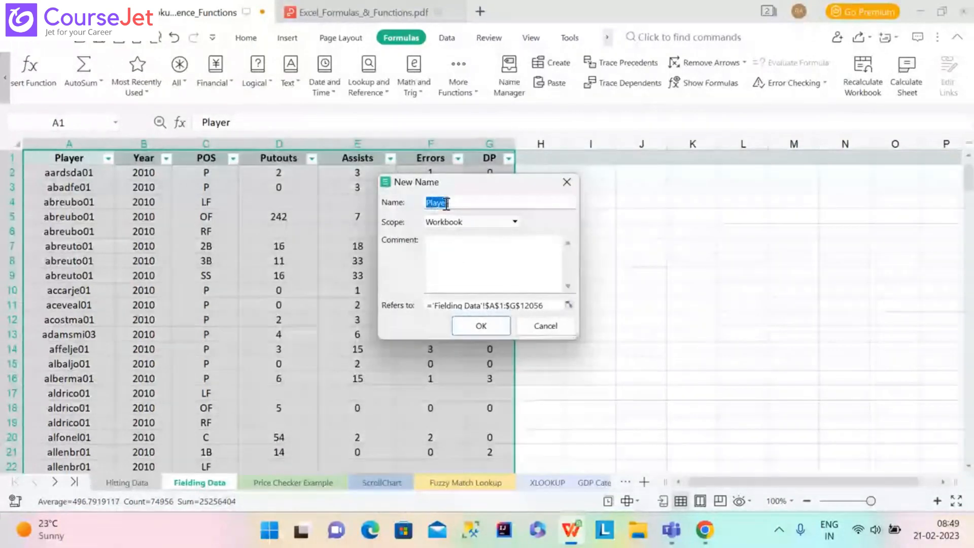
type("Fielding")
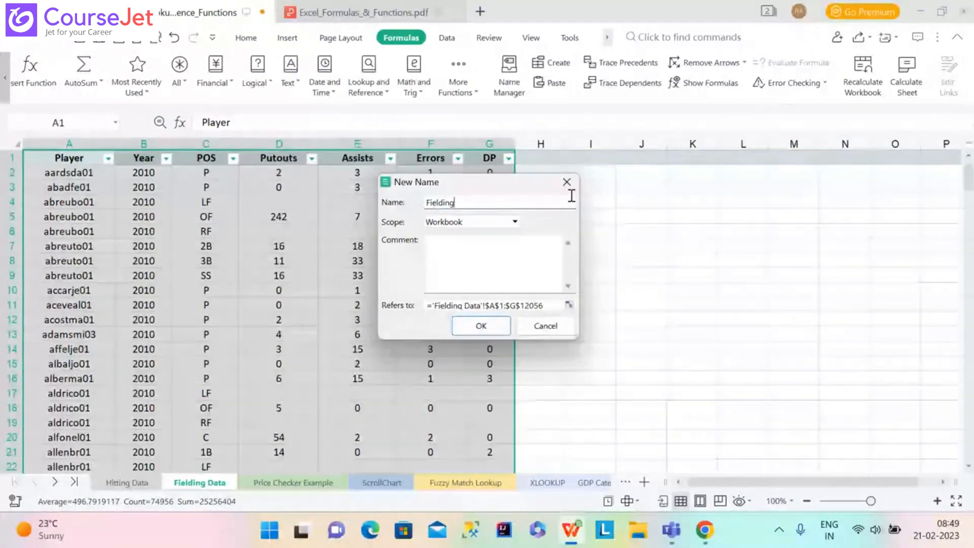
left_click(570, 305)
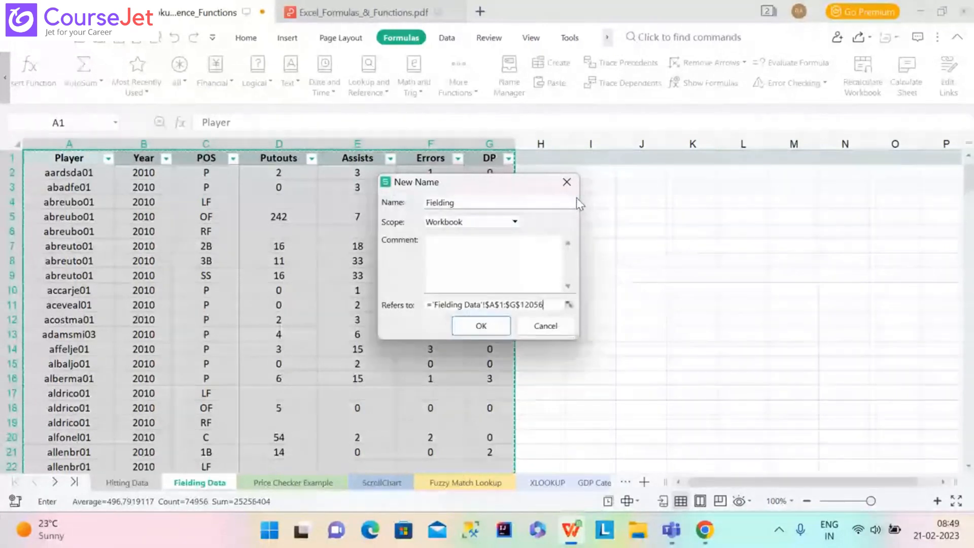
left_click(467, 284)
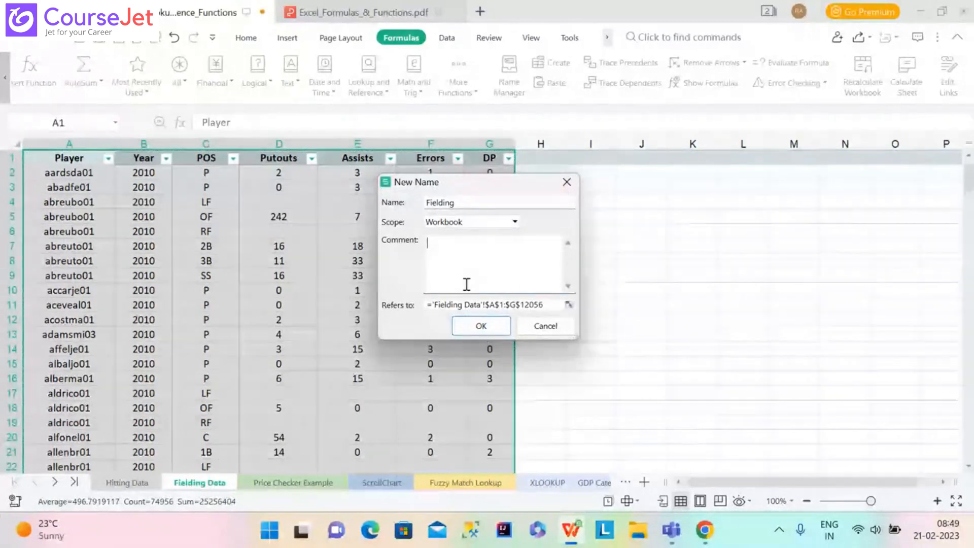
type("This is fielding data")
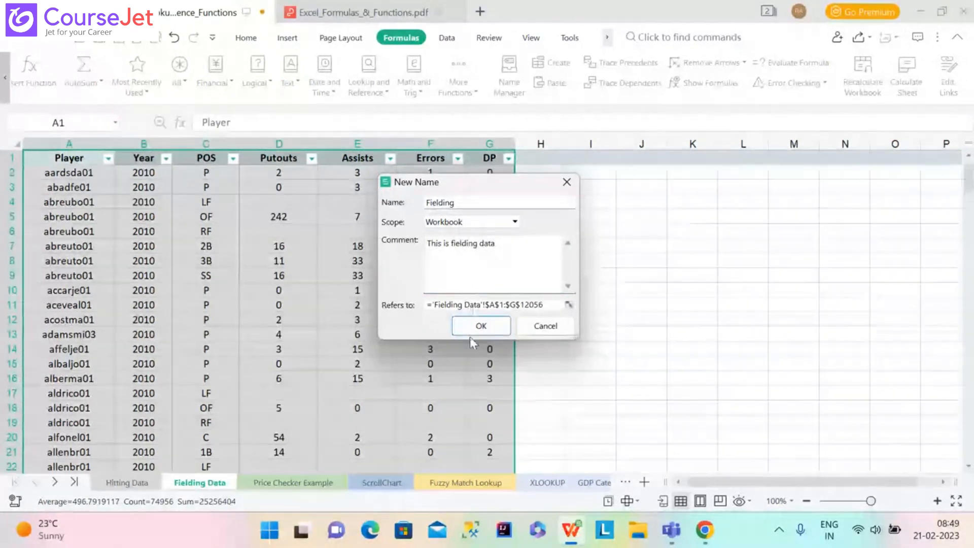
left_click(480, 326)
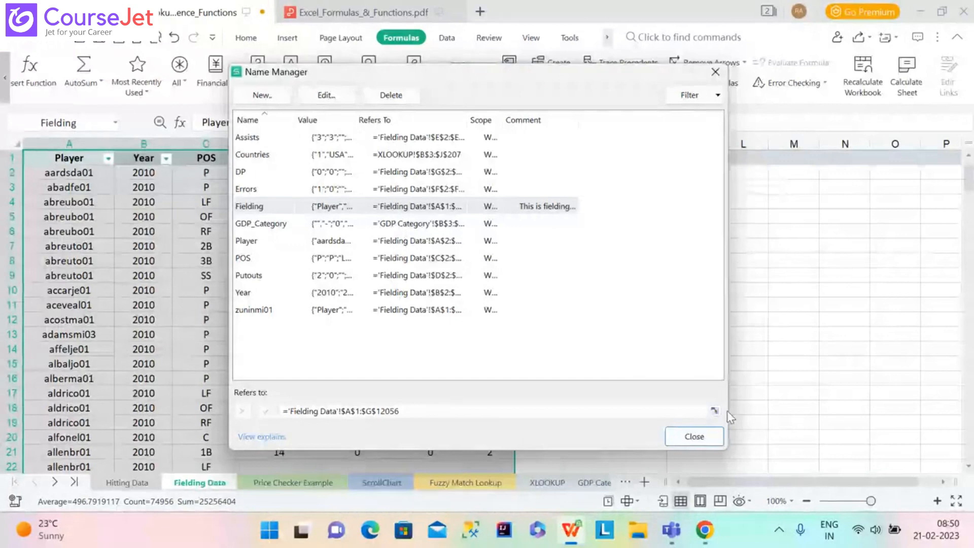
left_click(706, 437)
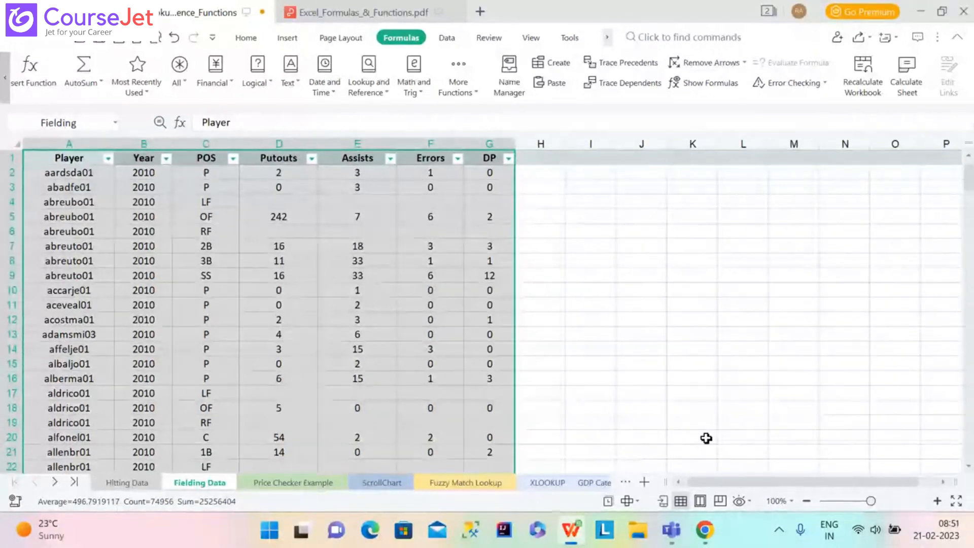
Step: Review the Named Ranges and VLOOKUP pages in Excel_Formulas_&_Functions.pdf
mouse_move(582, 542)
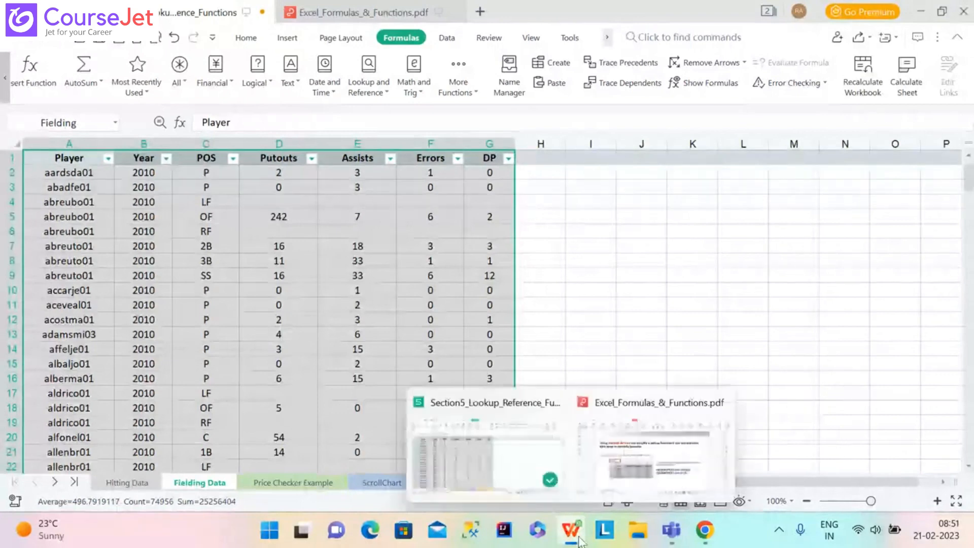
left_click(628, 453)
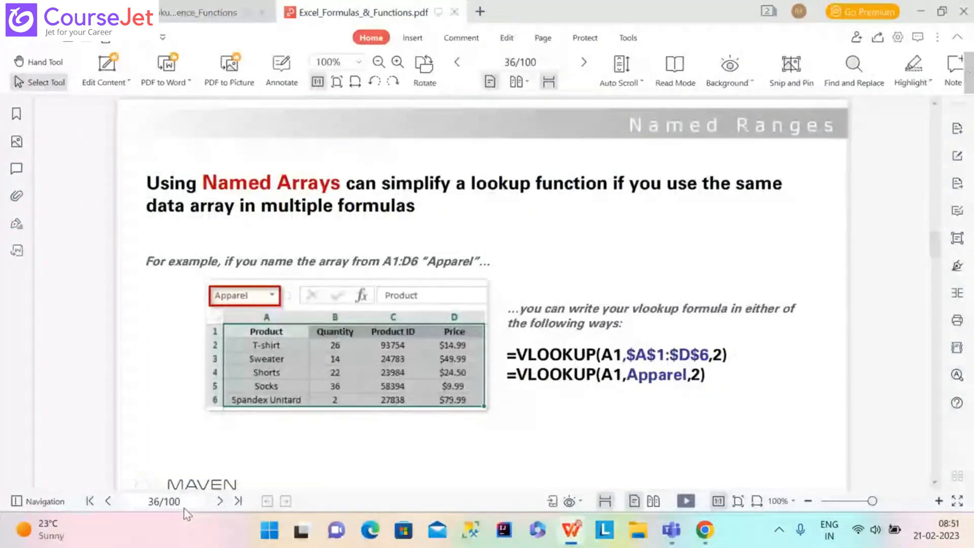
left_click(219, 501)
left_click(220, 501)
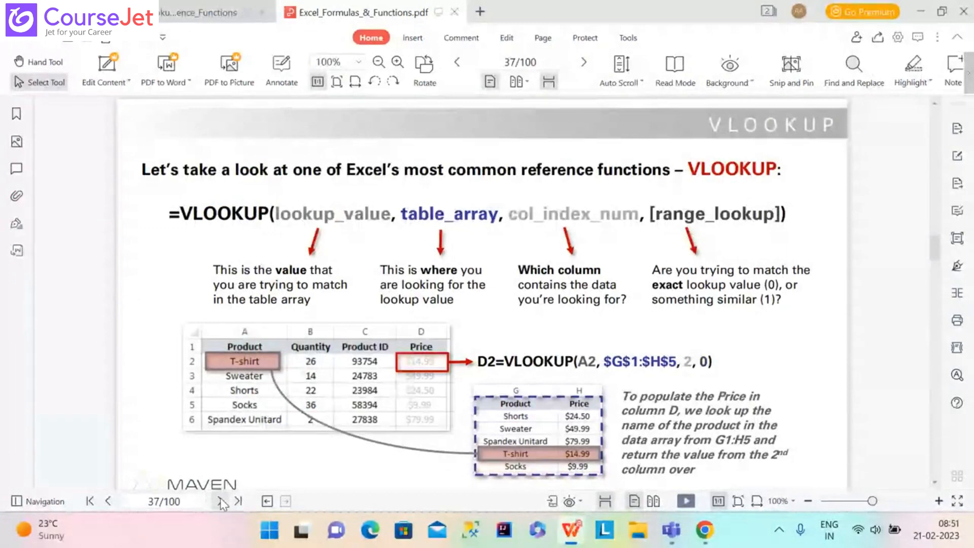
left_click(109, 503)
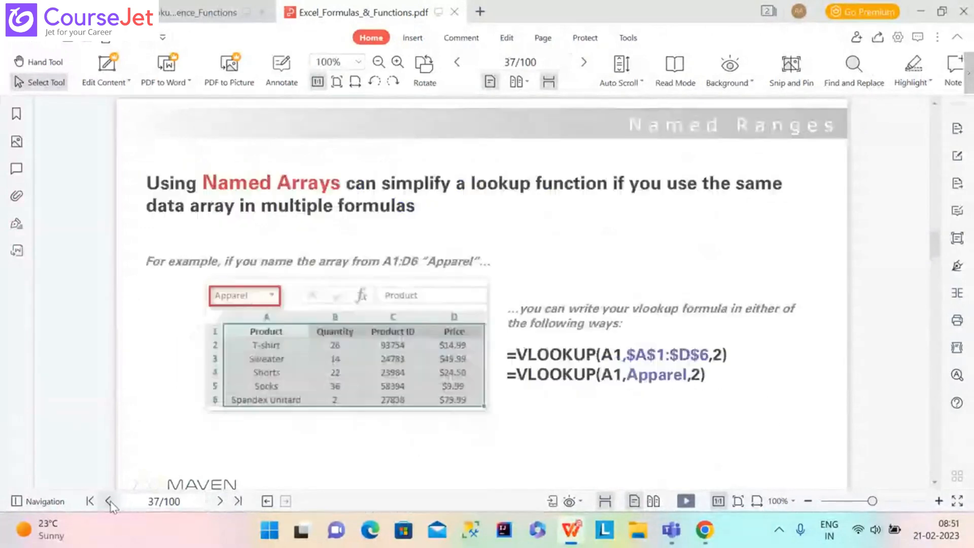
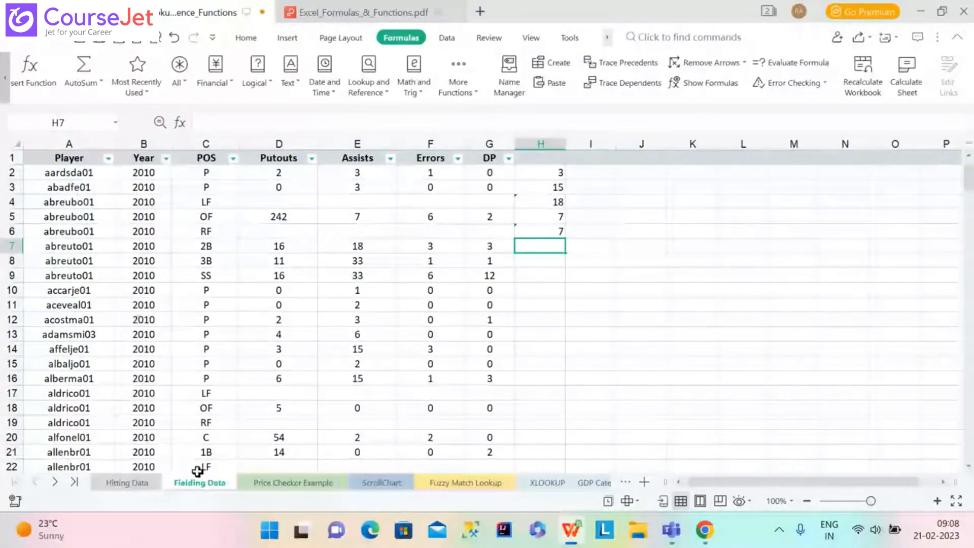
Step: Clear all the leftover formulas from column H of the Fielding Data sheet
left_click(127, 483)
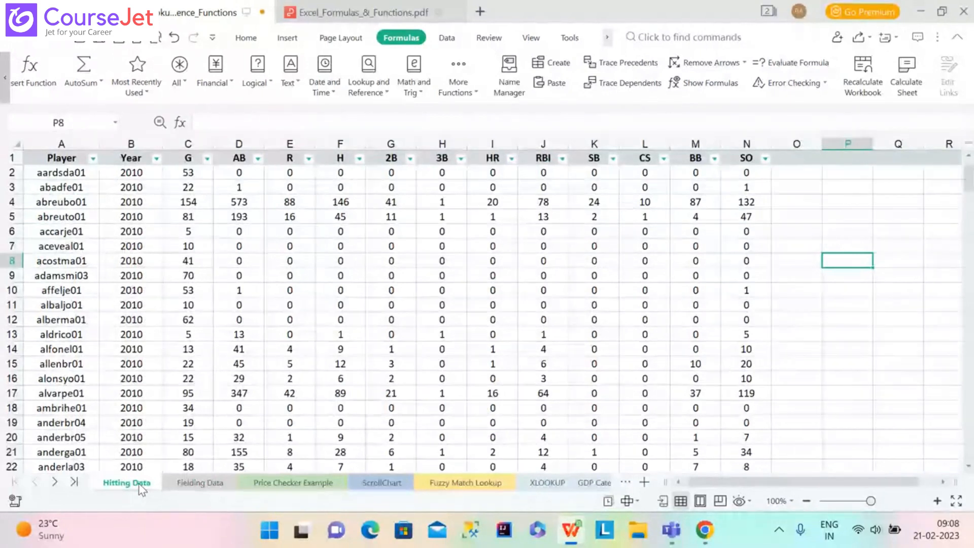
left_click(195, 485)
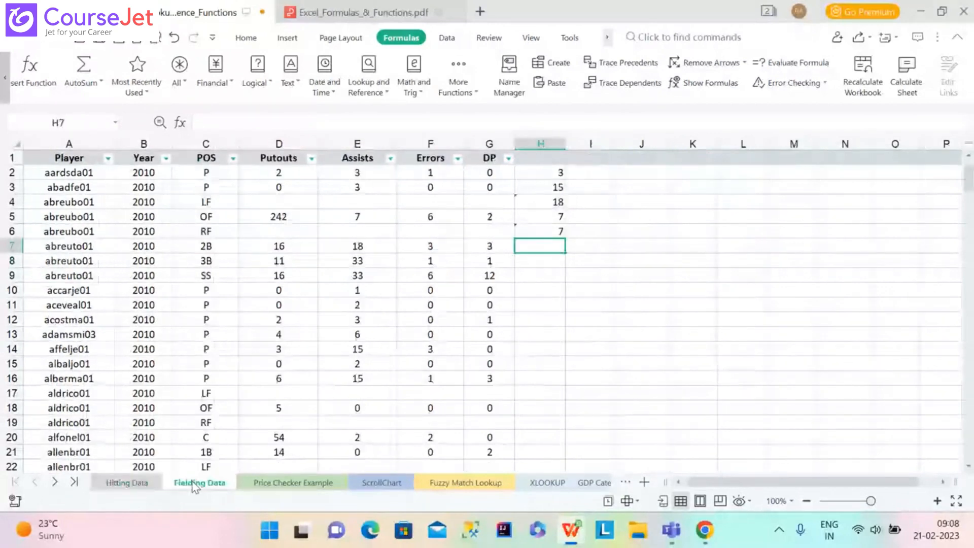
left_click(531, 173)
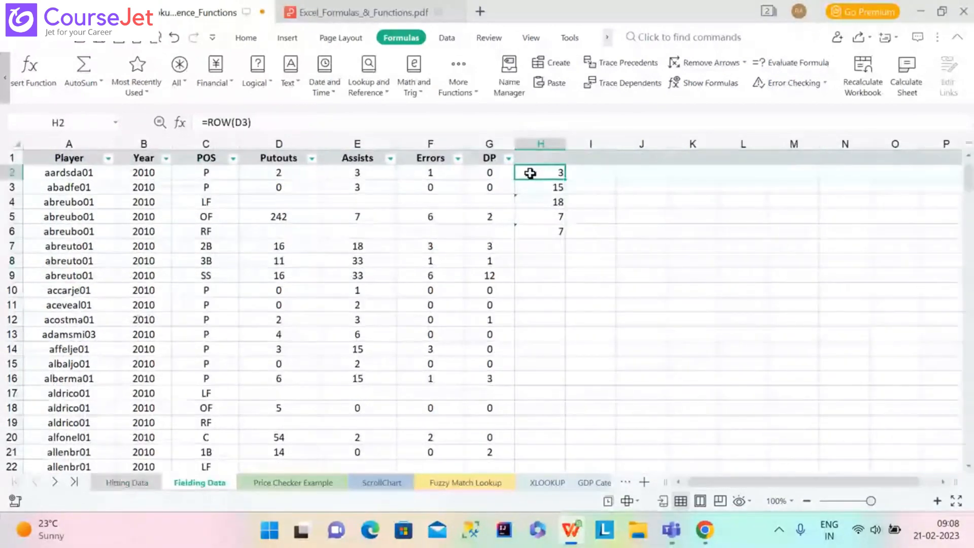
key("Delete")
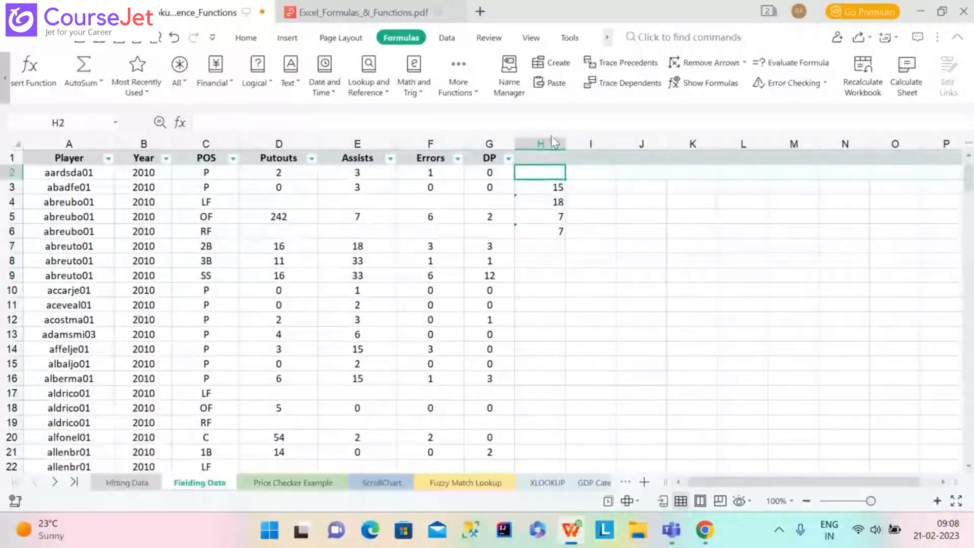
left_click(542, 144)
key("Delete")
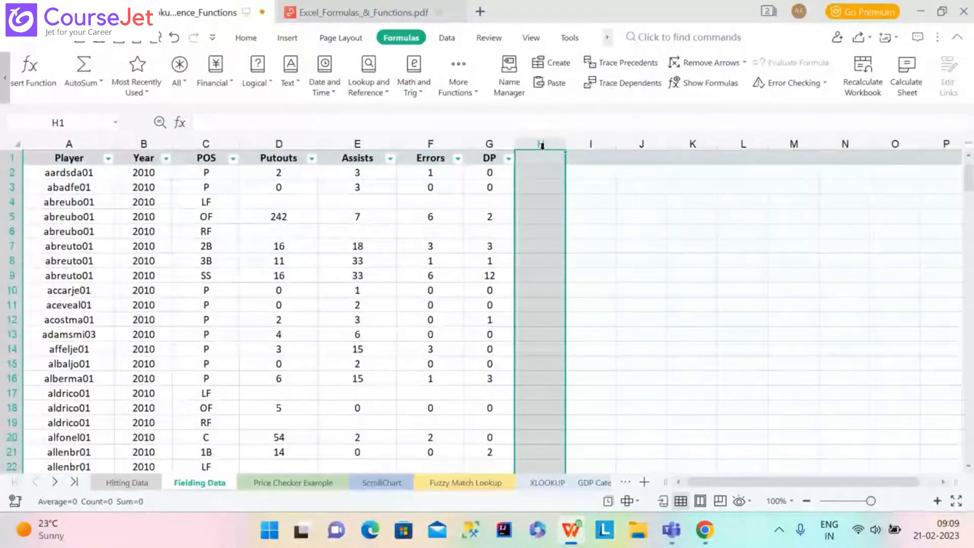
Step: Compare the Player and Year columns and the other fields of the Hitting Data and Fielding Data sheets
left_click(122, 485)
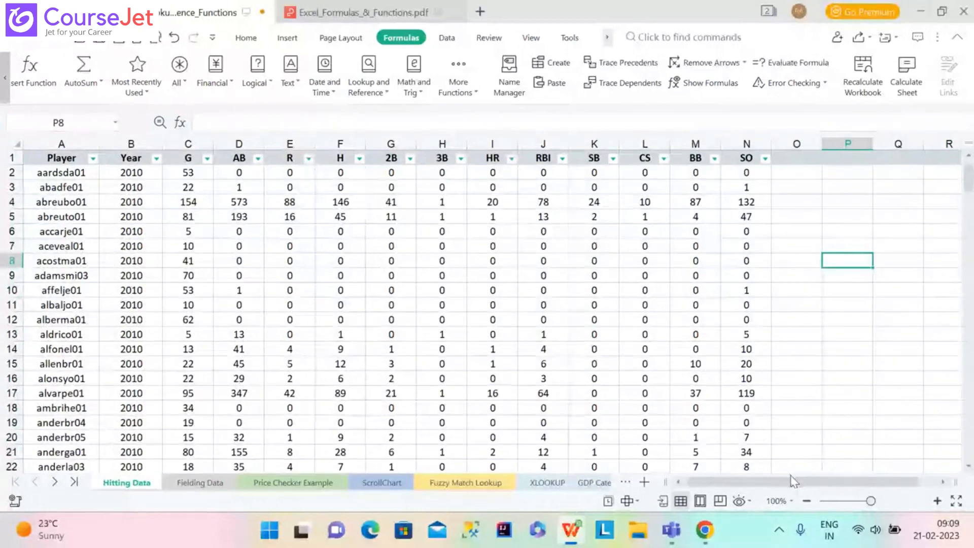
left_click_drag(824, 479, 803, 469)
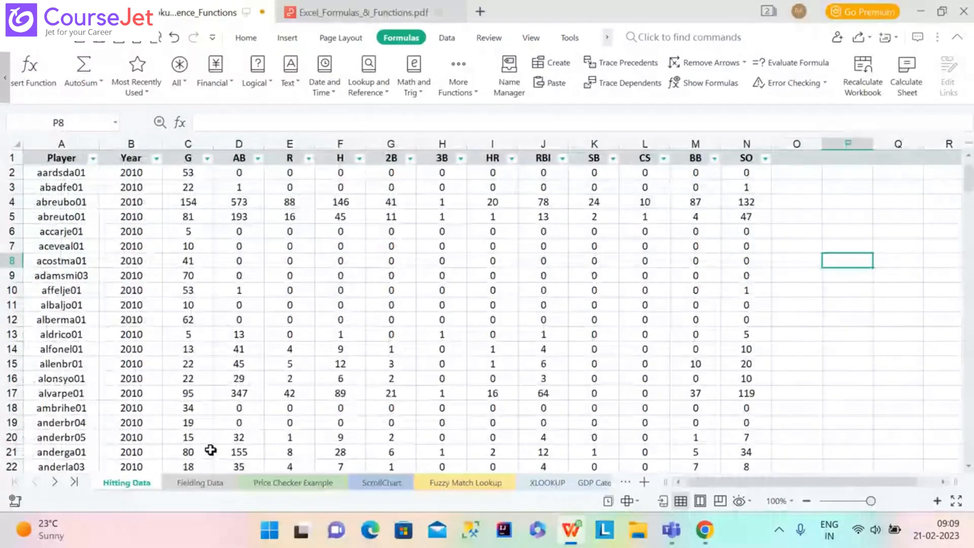
left_click(190, 483)
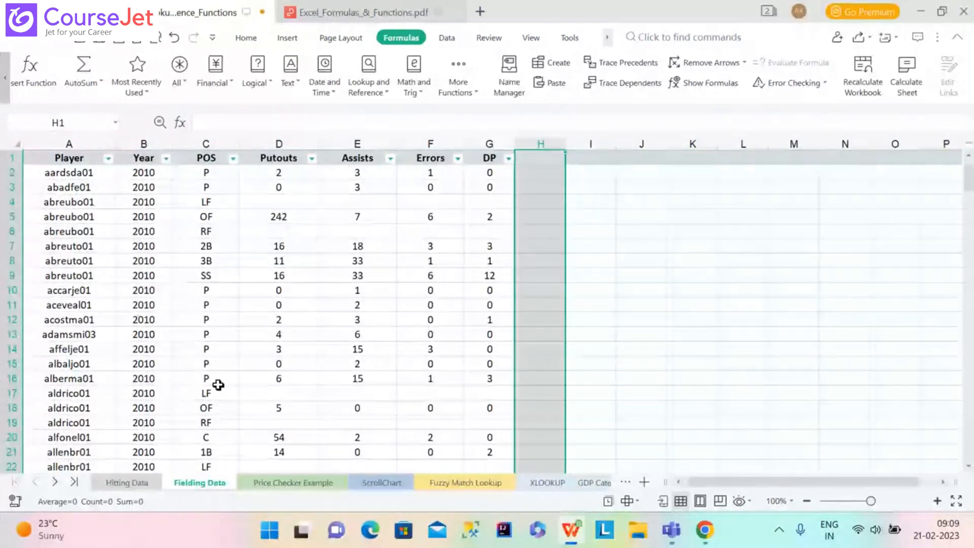
left_click(127, 483)
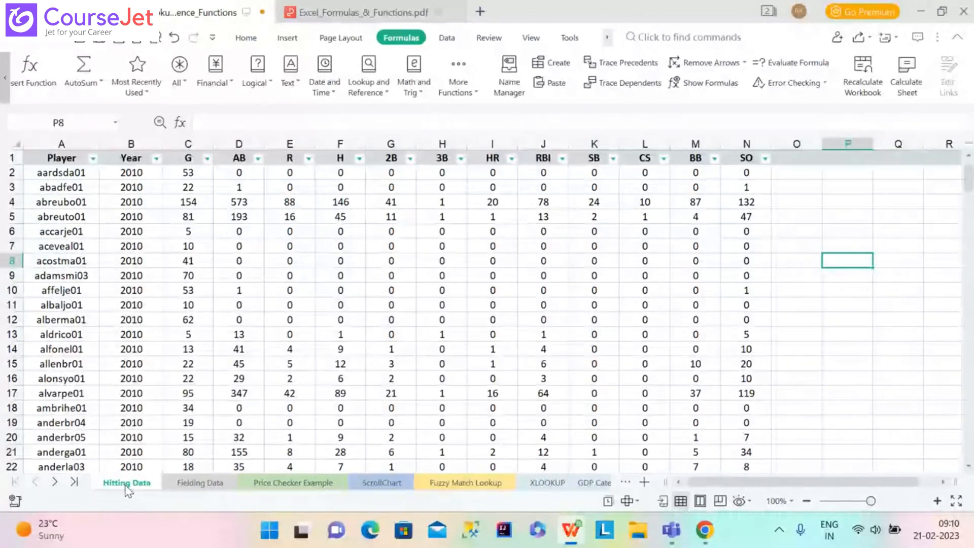
left_click(186, 485)
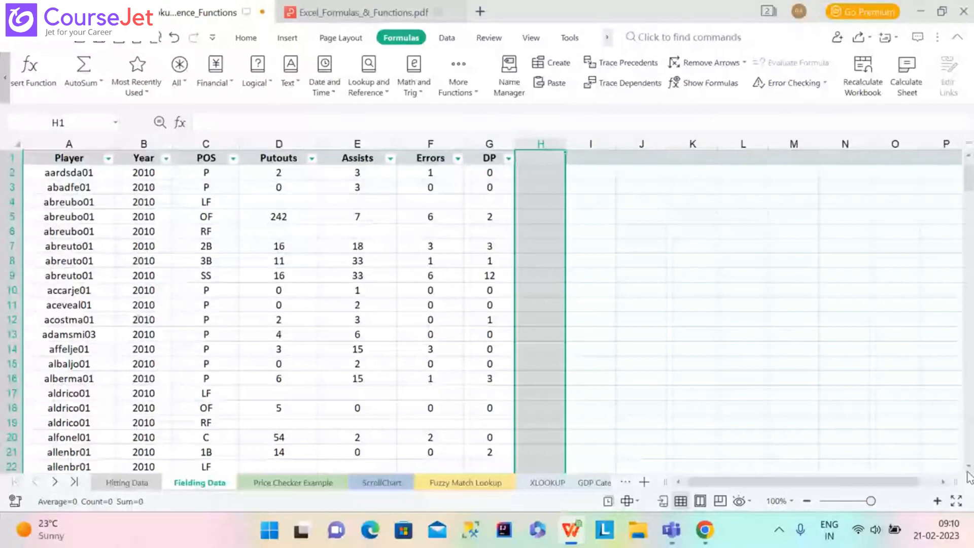
scroll(969, 477, "down", 4)
scroll(970, 477, "down", 1)
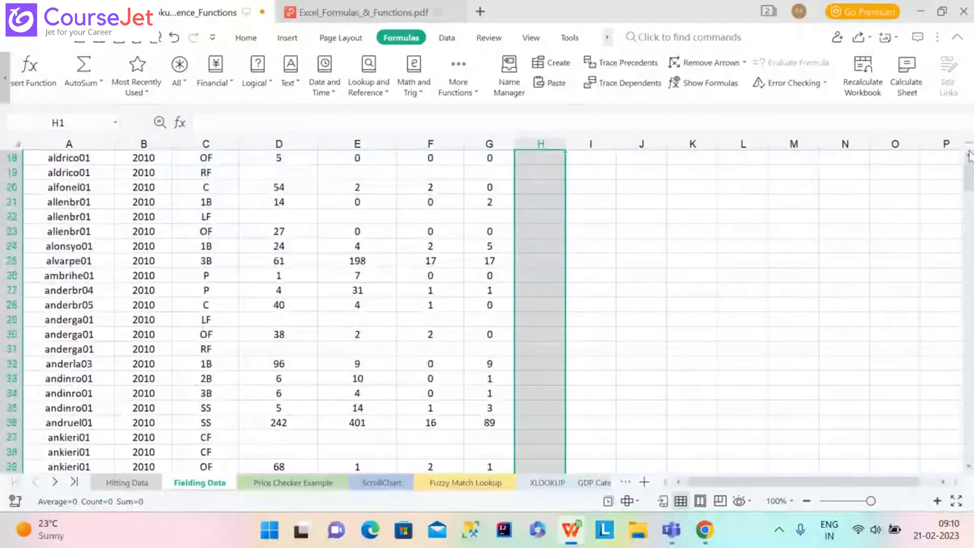
left_click_drag(969, 156, 930, 144)
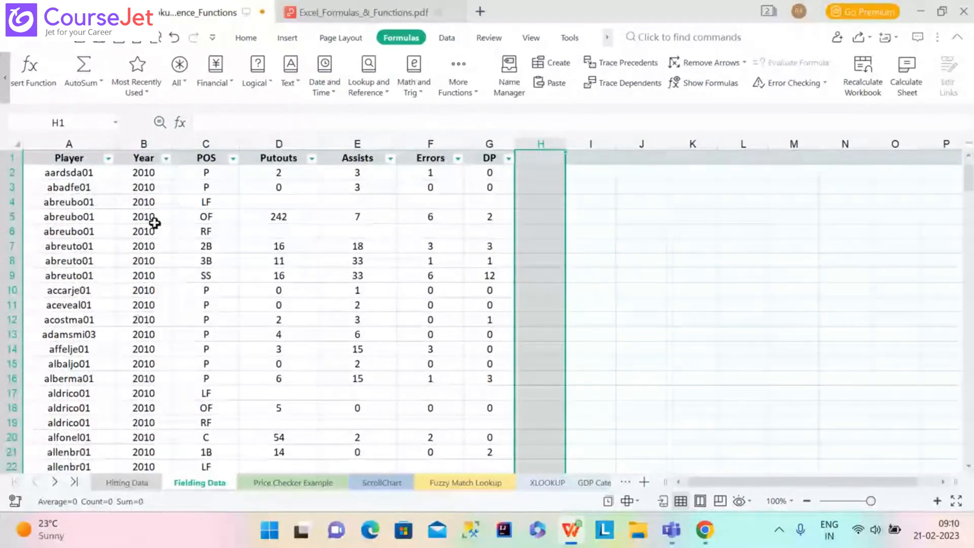
Step: Insert a blank column before Player on the Hitting Data sheet and give it the header Key
left_click(126, 481)
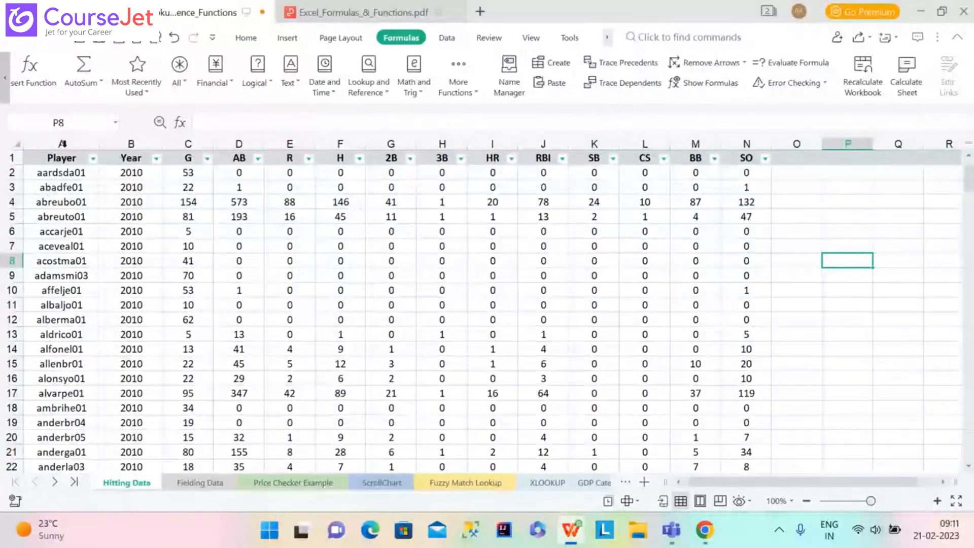
right_click(30, 142)
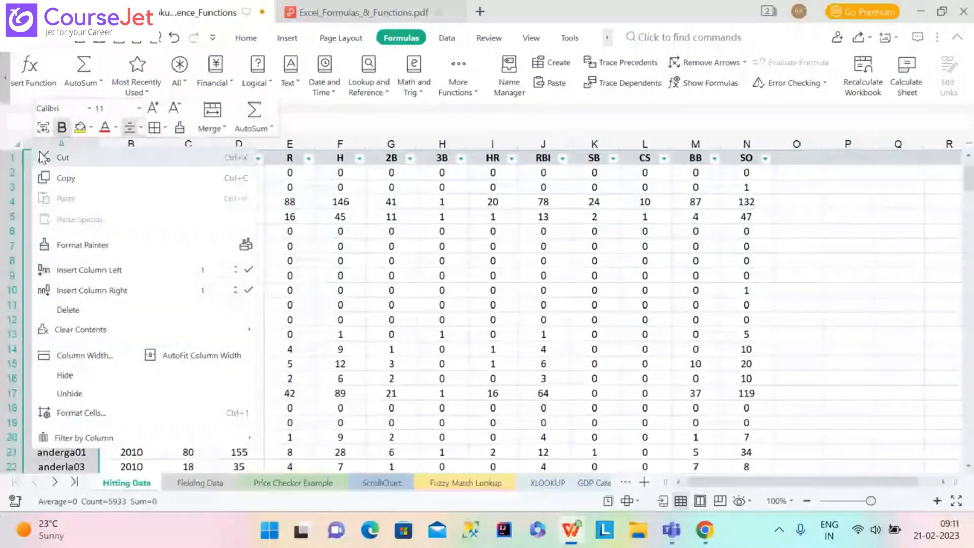
key("Escape")
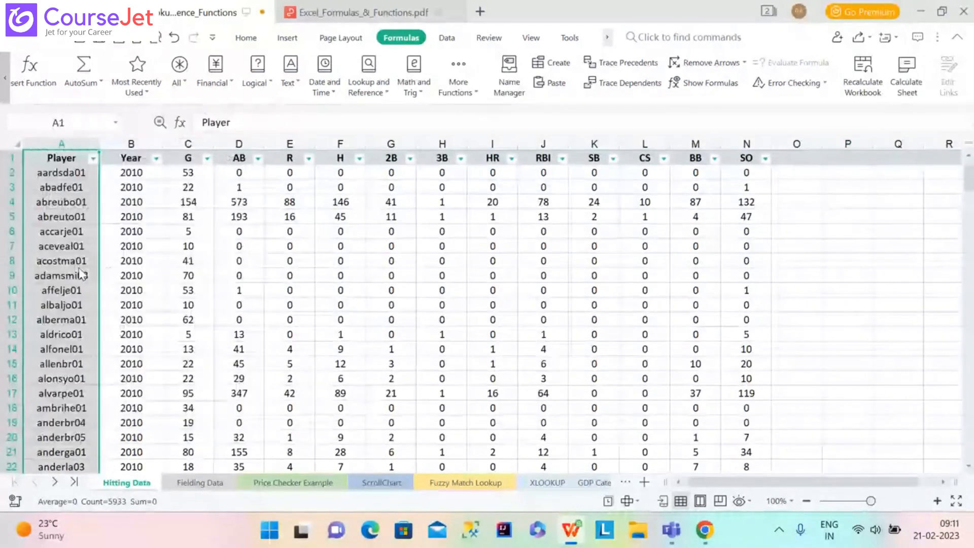
key("ctrl+shift+equal")
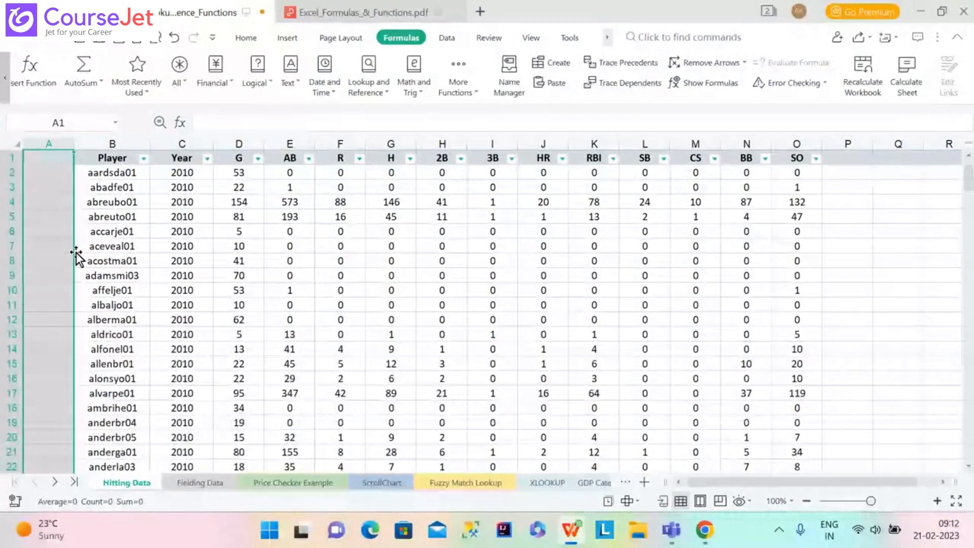
left_click(52, 157)
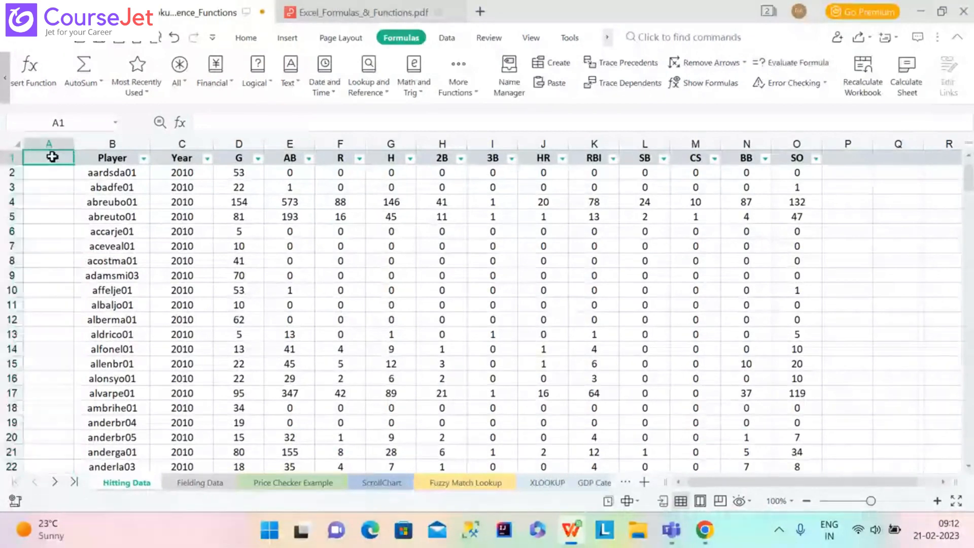
type("Key")
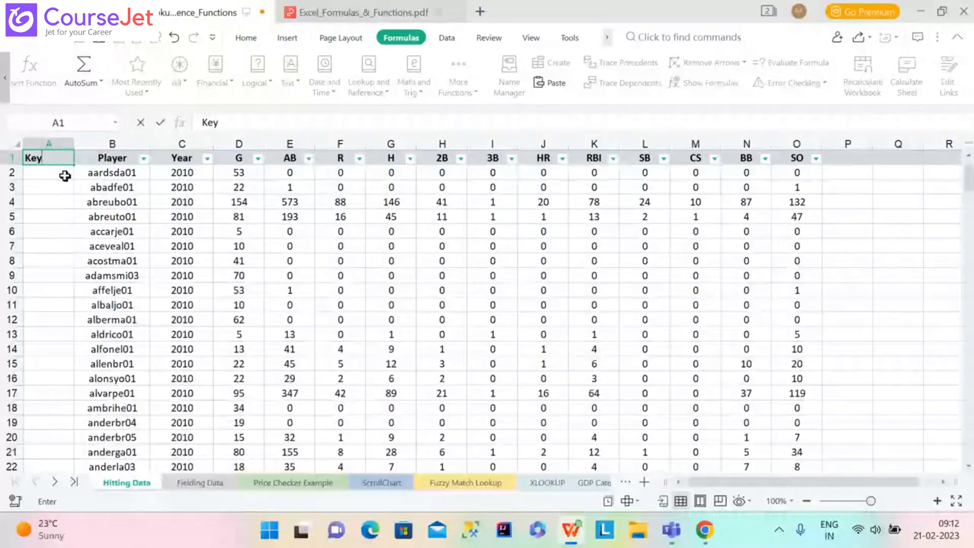
Step: Enter the formula =B2&C2 in cell A2 of Hitting Data to join Player and Year
left_click(65, 176)
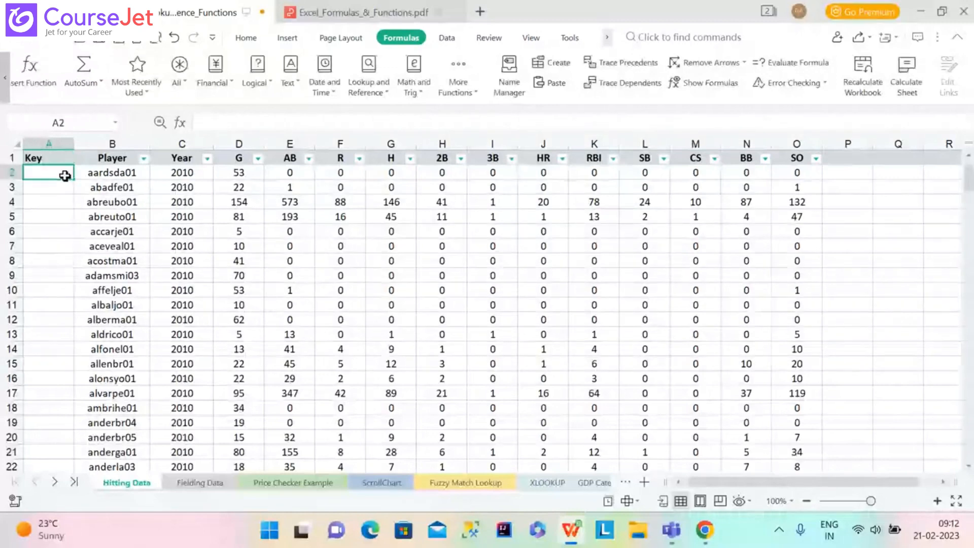
type("=")
key("Right")
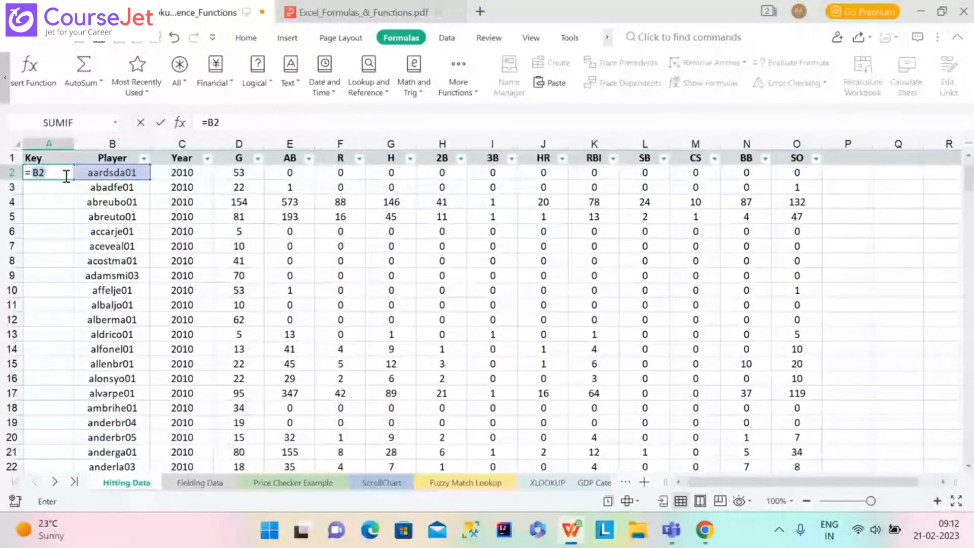
type("&")
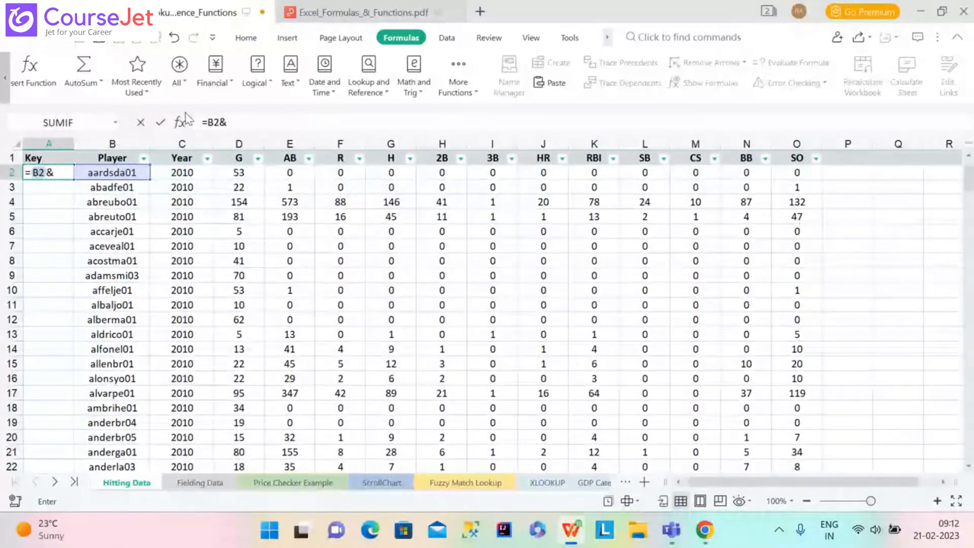
left_click(194, 172)
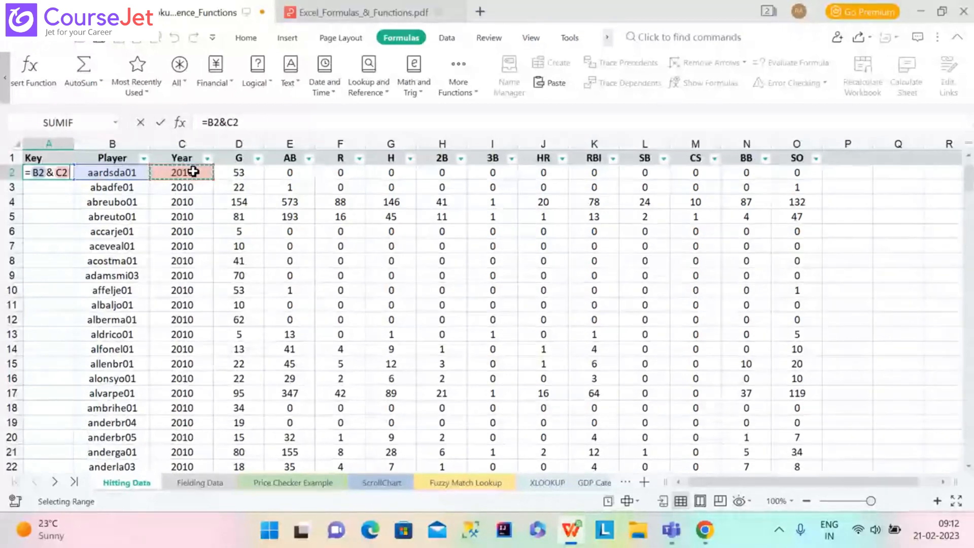
key("Return")
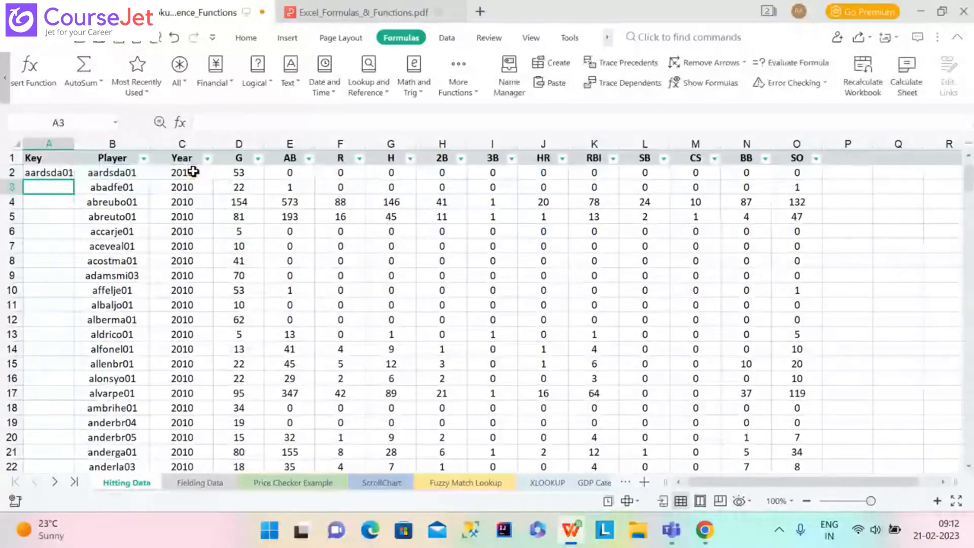
Step: Fit the width of the Key column to its contents and fill its formula down all rows of Hitting Data
double_click(75, 145)
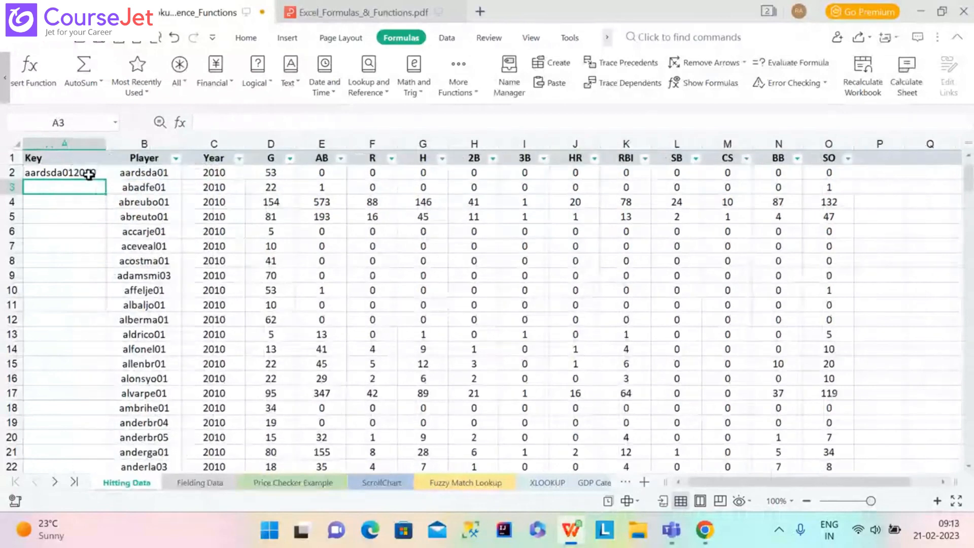
left_click(89, 174)
double_click(106, 179)
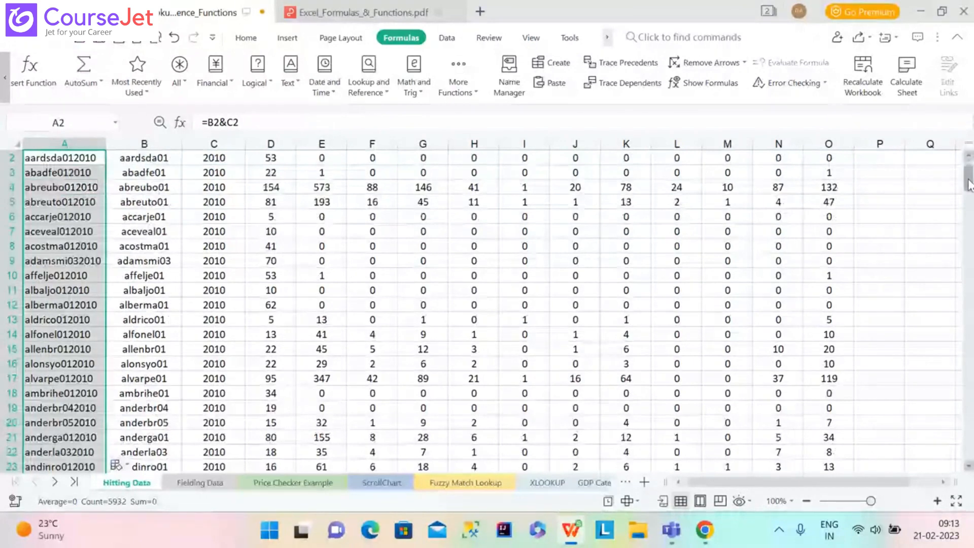
left_click_drag(970, 184, 969, 174)
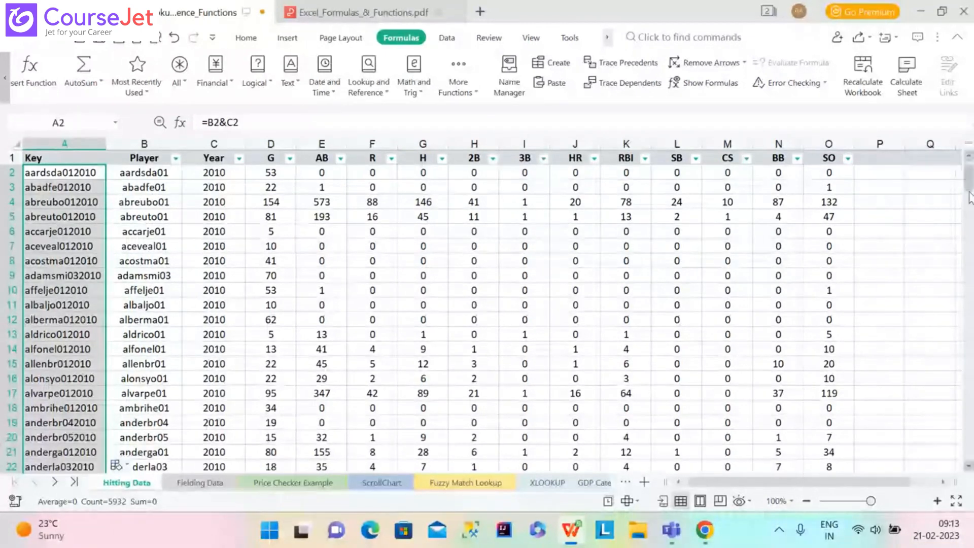
mouse_move(969, 191)
left_mouse_down()
mouse_move(969, 461)
mouse_move(965, 183)
left_mouse_up()
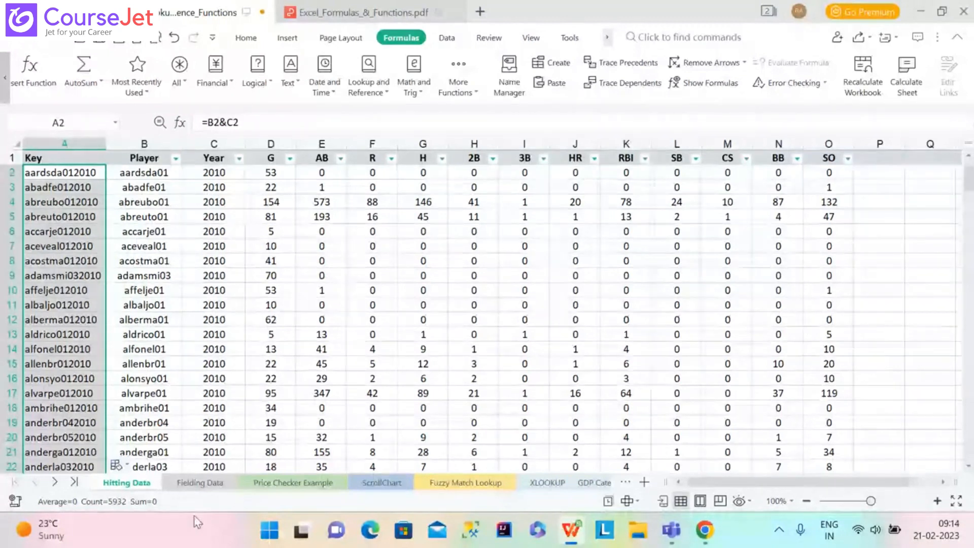
Step: Insert a blank column before Player on the Fielding Data sheet and give it the header Key
left_click(192, 486)
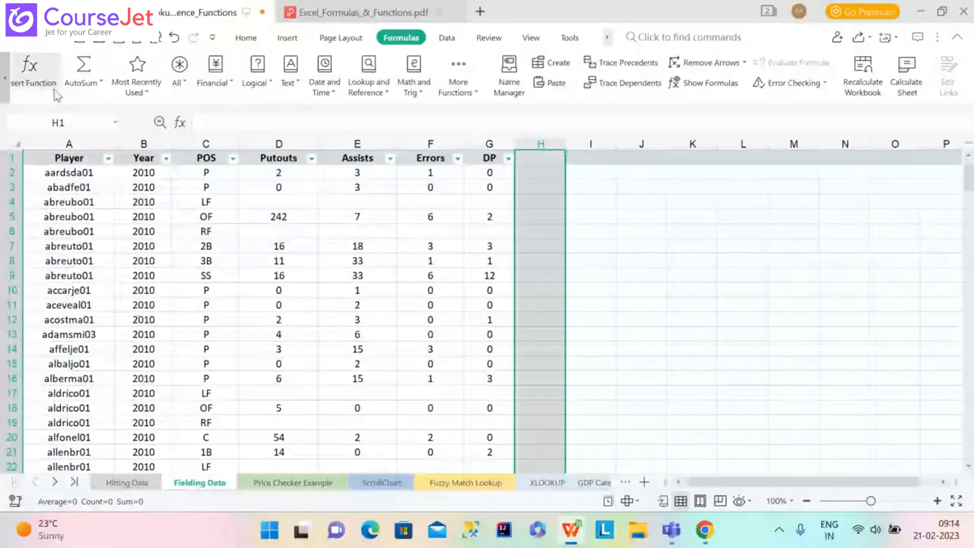
right_click(50, 143)
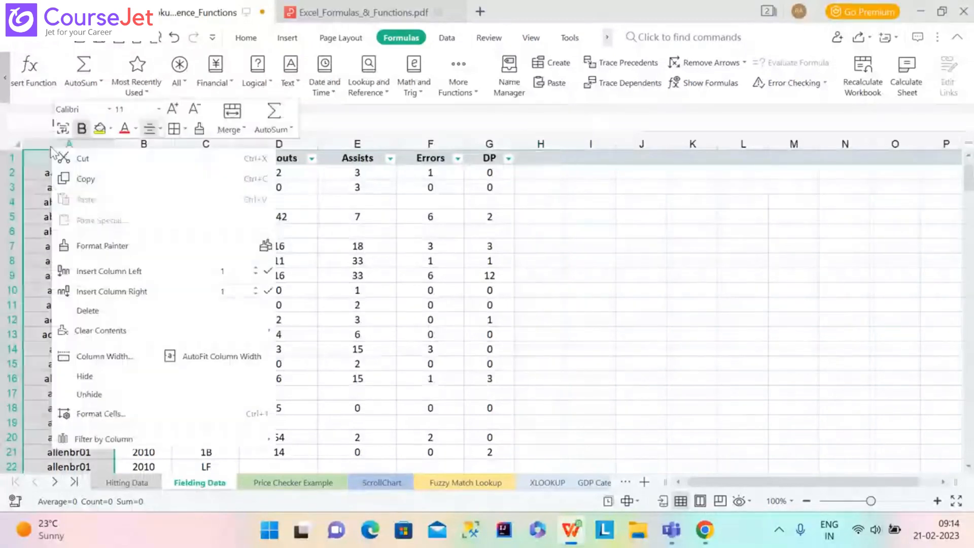
left_click(128, 272)
left_click(60, 163)
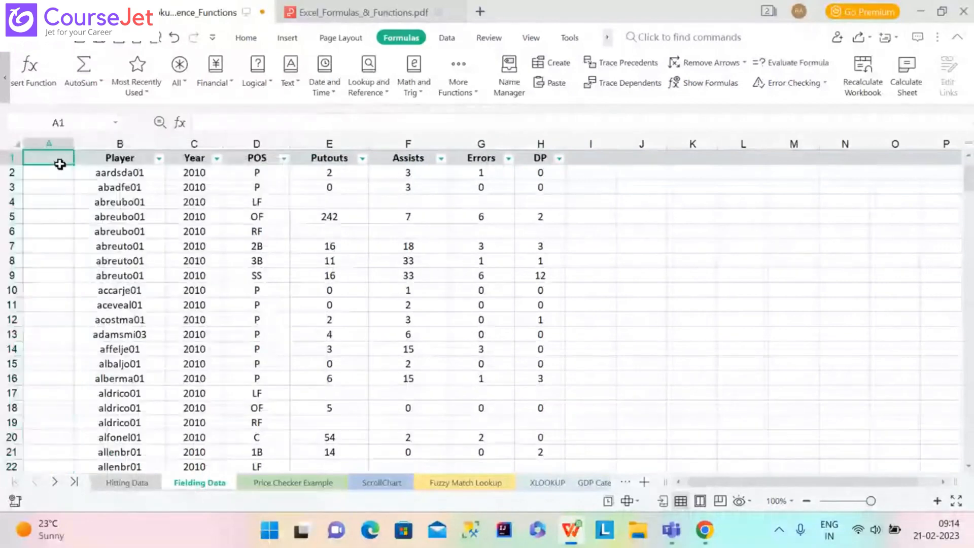
type("K")
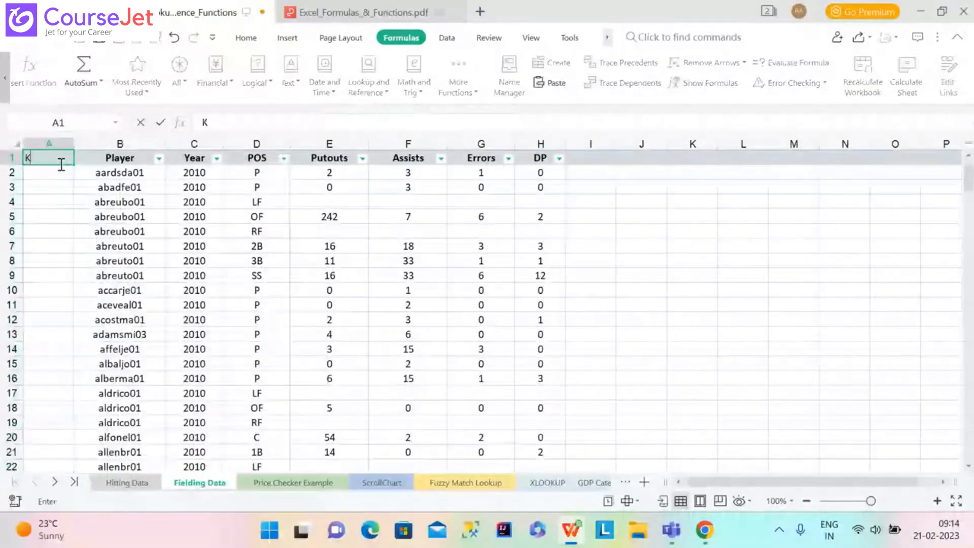
type("ey")
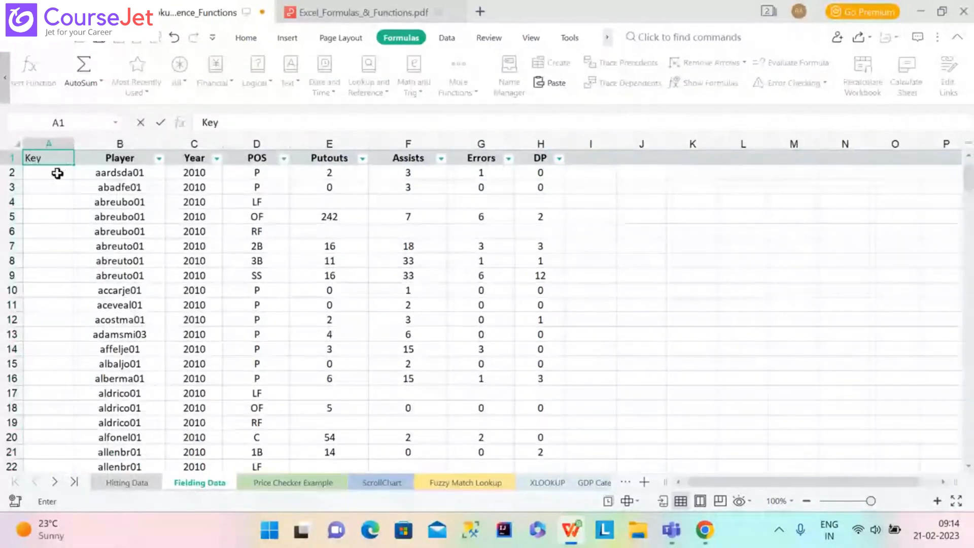
Step: Enter the formula =B2&C2 in cell A2 of the Fielding Data sheet
left_click(58, 173)
type("=")
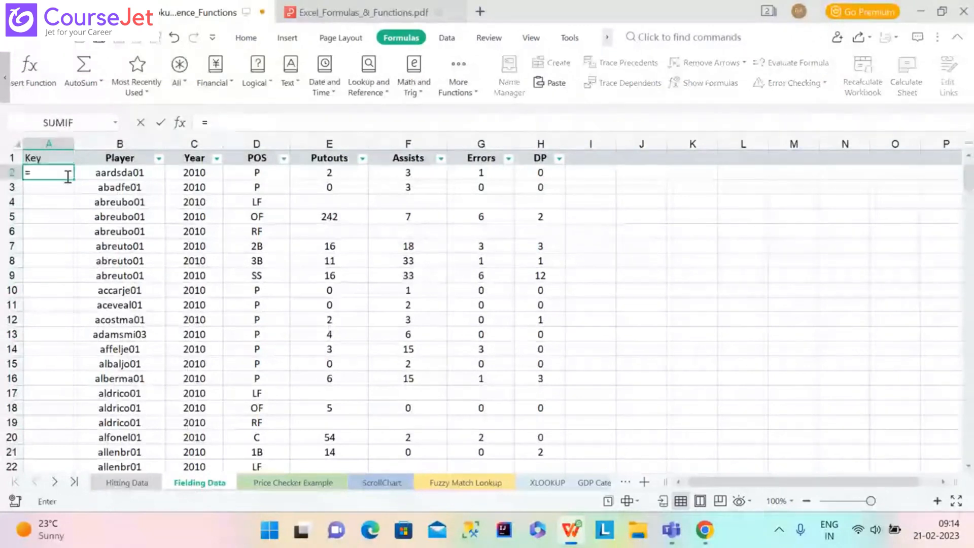
left_click(102, 174)
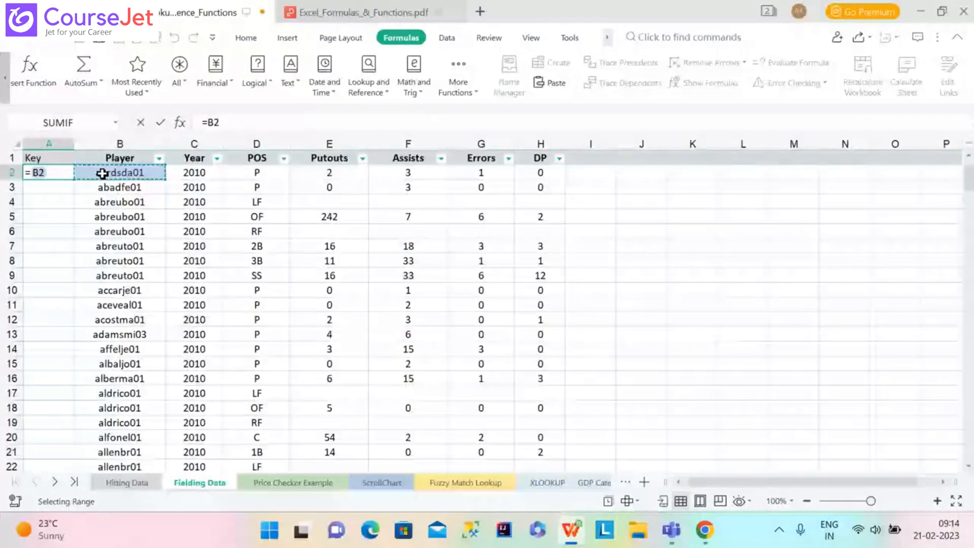
key("Return")
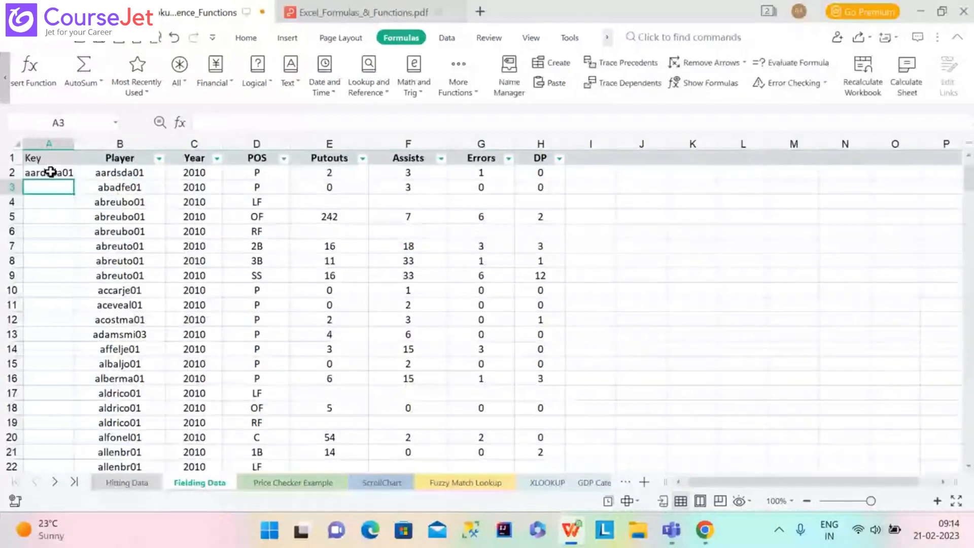
Step: Fill the key formula down all rows of Fielding Data and fit the Key column's width to its contents
left_click(50, 172)
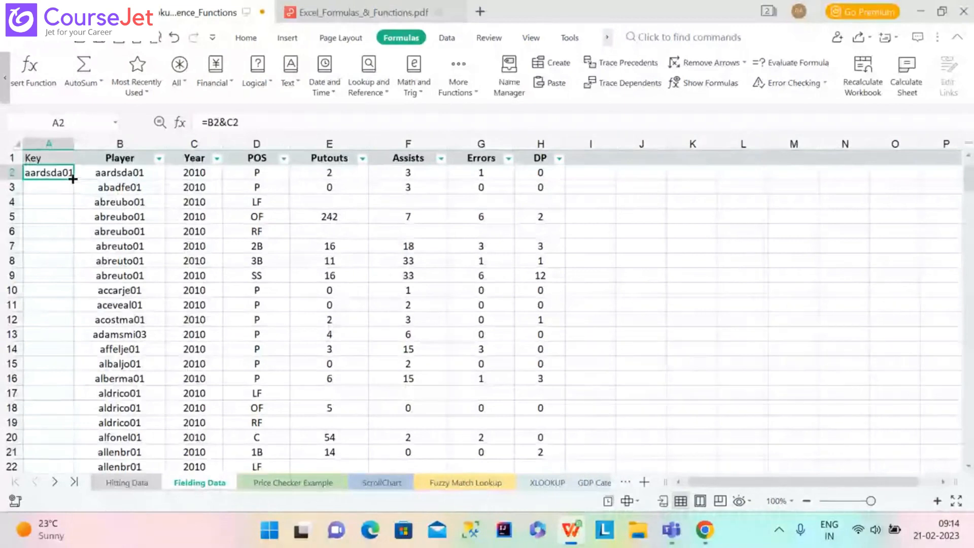
double_click(73, 179)
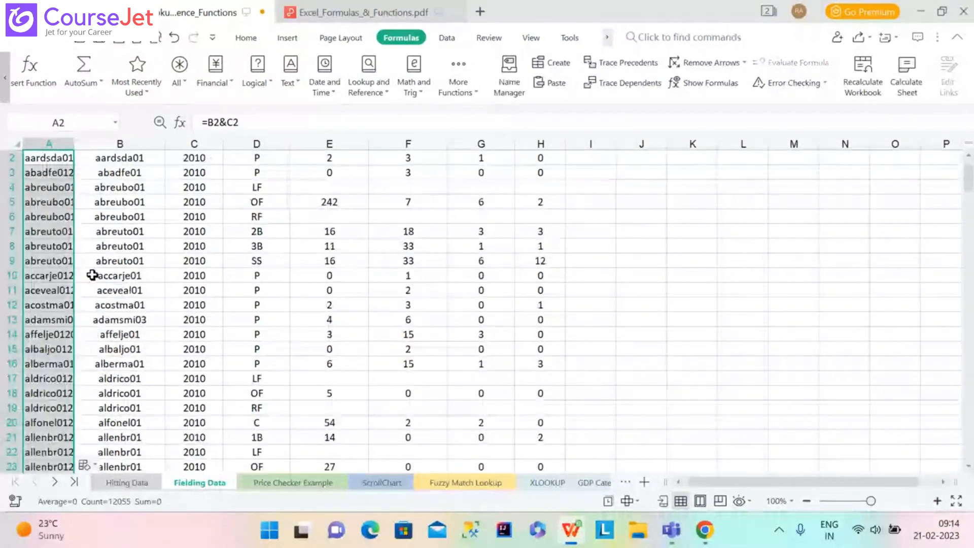
double_click(75, 144)
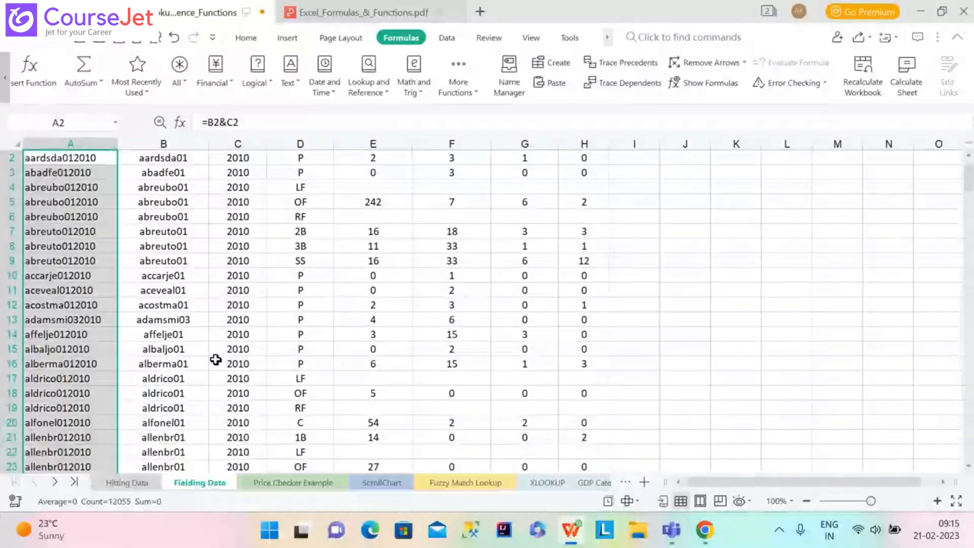
Step: Copy the POS, Putouts, Assists, Errors and DP headers from Fielding Data into Hitting Data, starting at cell P1
left_click(140, 485)
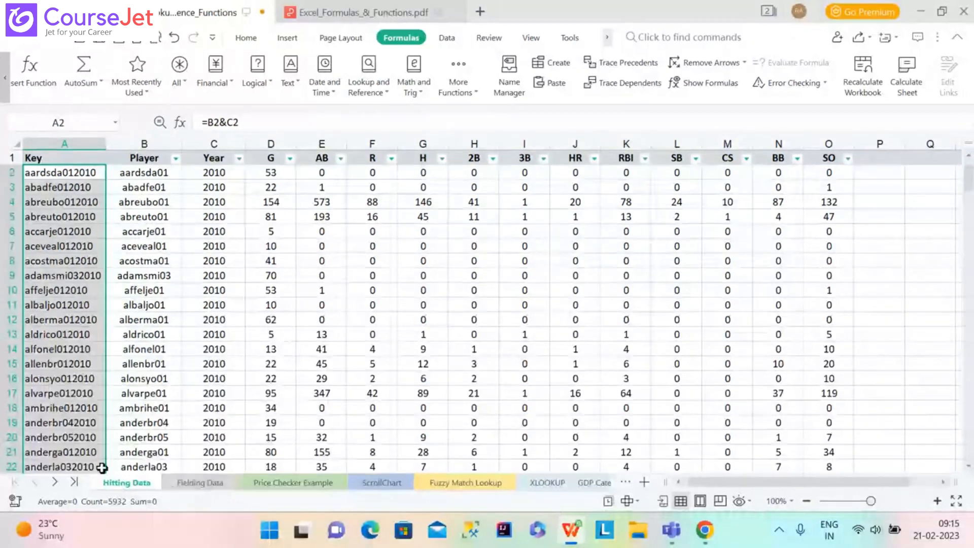
left_click(186, 484)
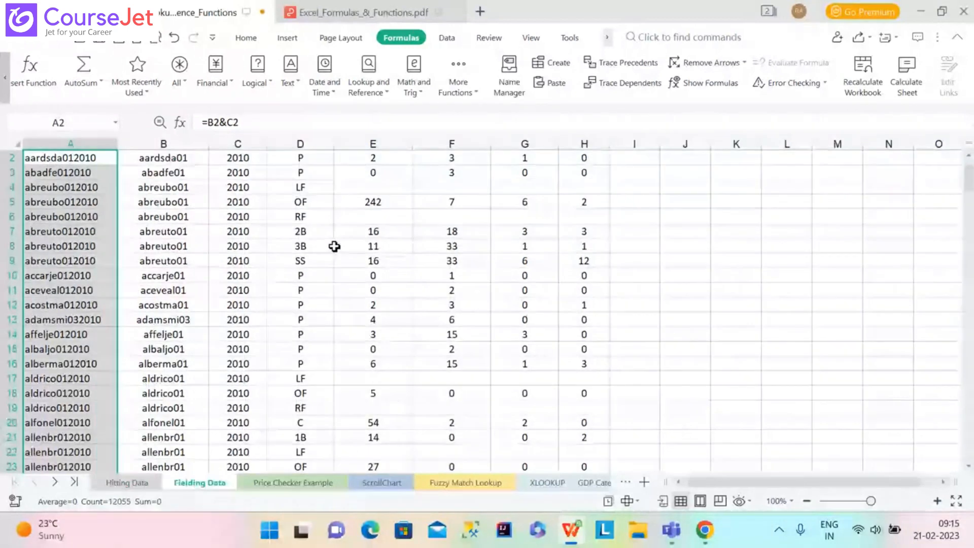
left_click_drag(970, 194, 964, 175)
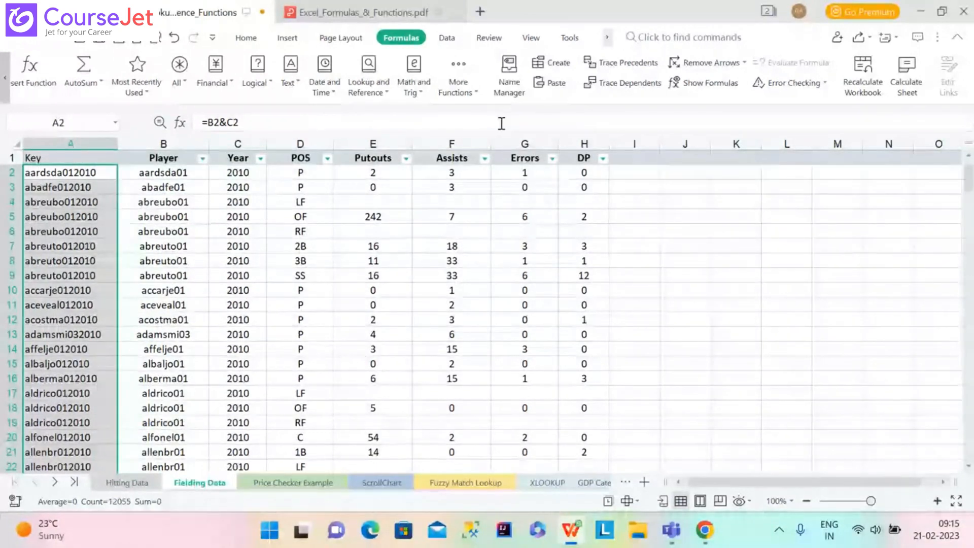
left_click(301, 157)
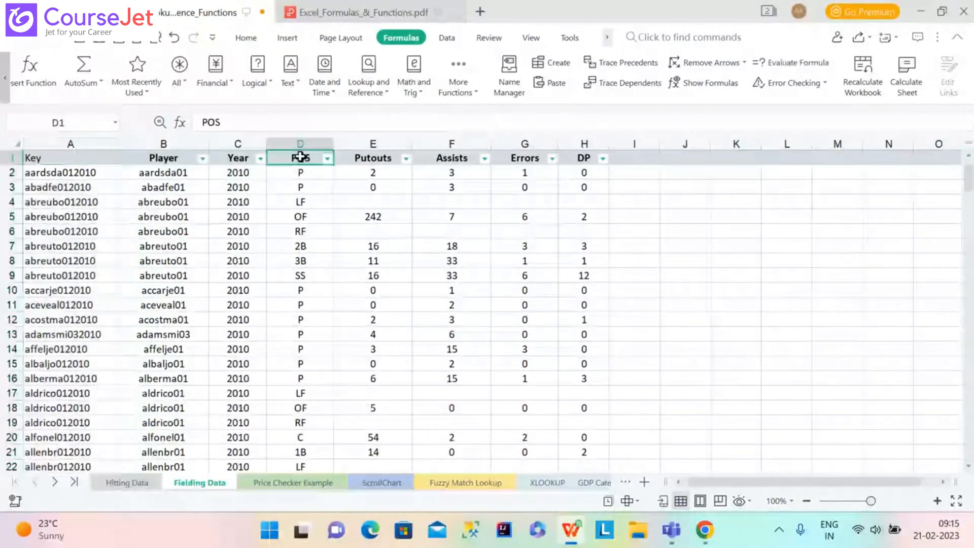
key("shift+Right")
key("shift+Right")
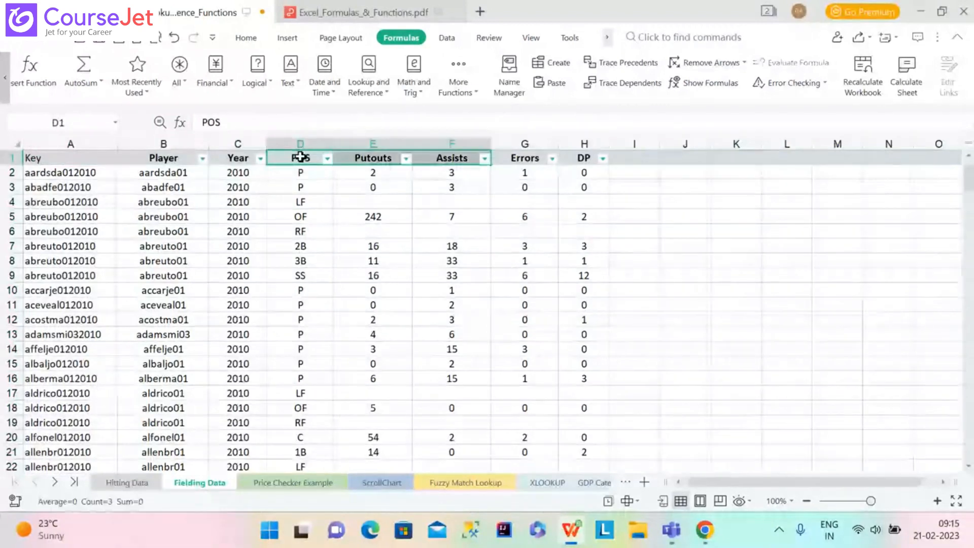
key("shift+Right")
key("shift+Right")
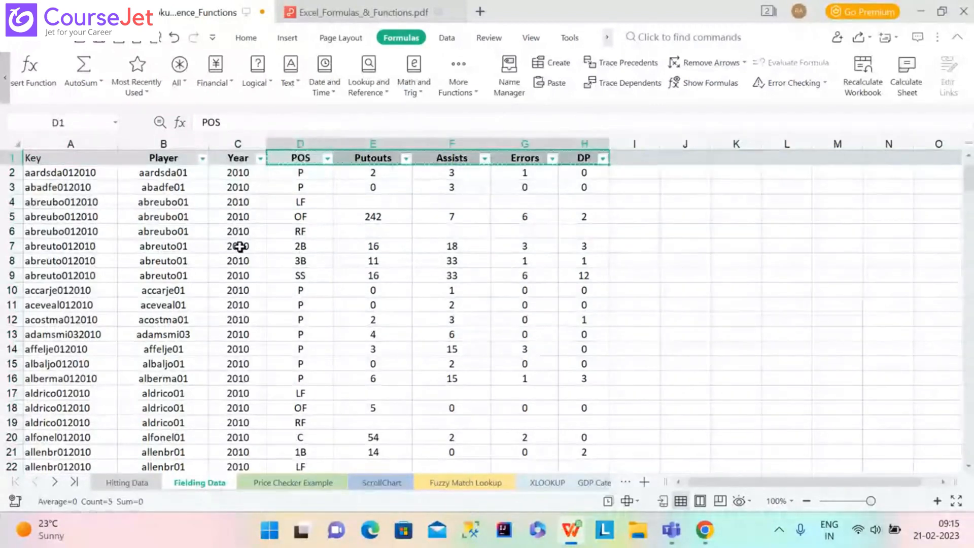
left_click(133, 483)
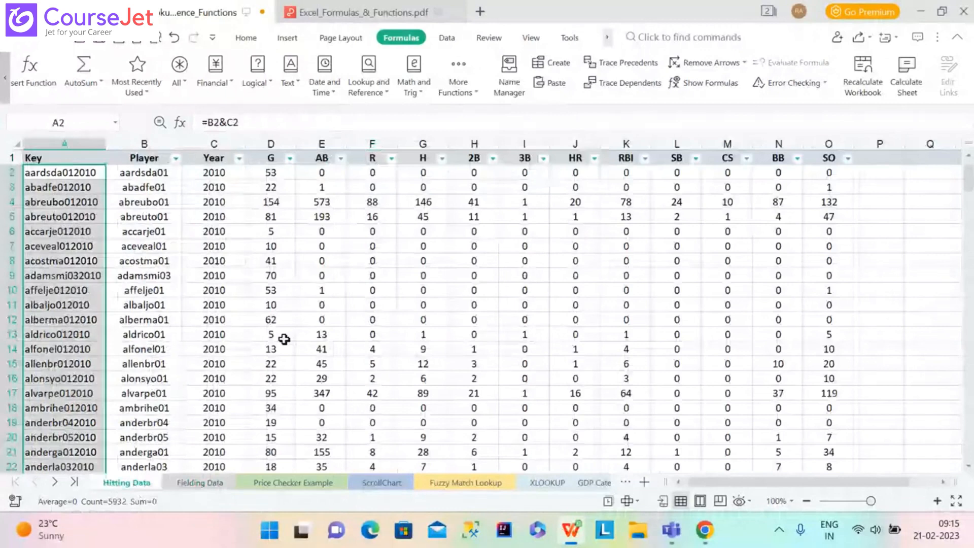
left_click(867, 157)
type("POS\tPutouts")
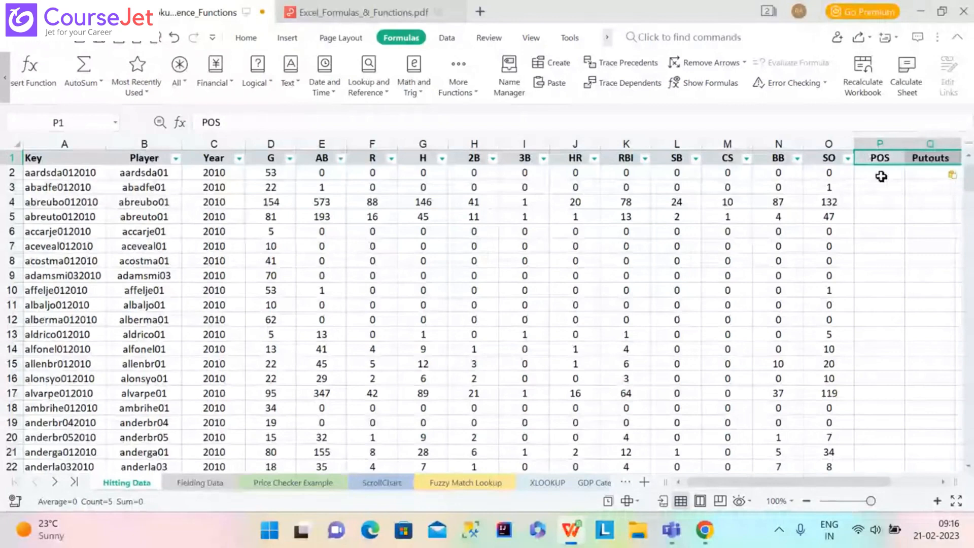
Step: Start a VLOOKUP formula in cell P2 of Hitting Data with A2 as the lookup value
left_click(882, 176)
type("=vloo")
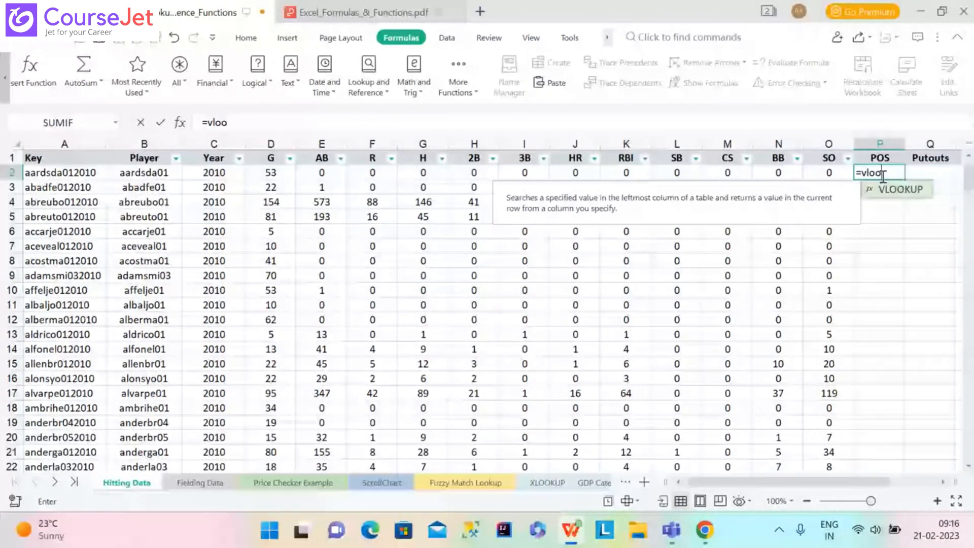
double_click(888, 189)
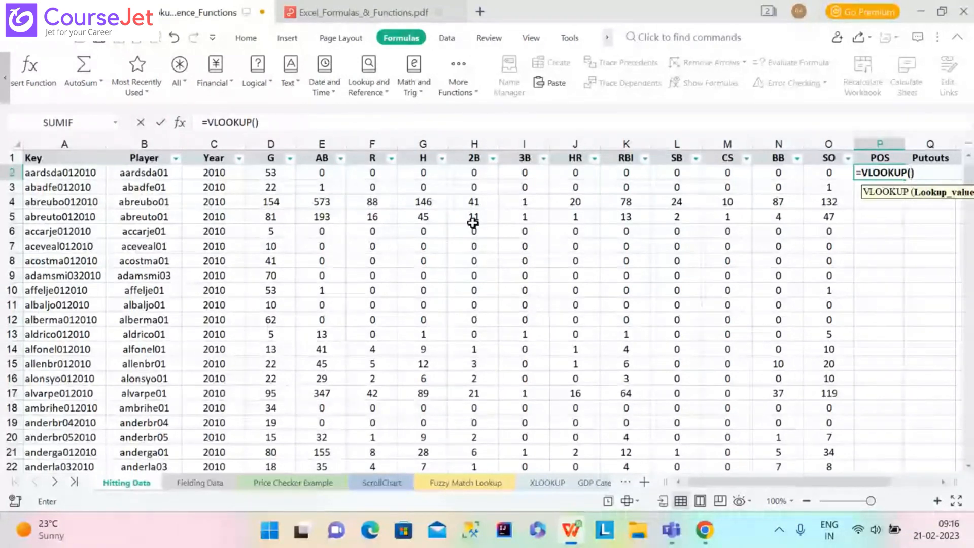
left_click(29, 174)
type(",")
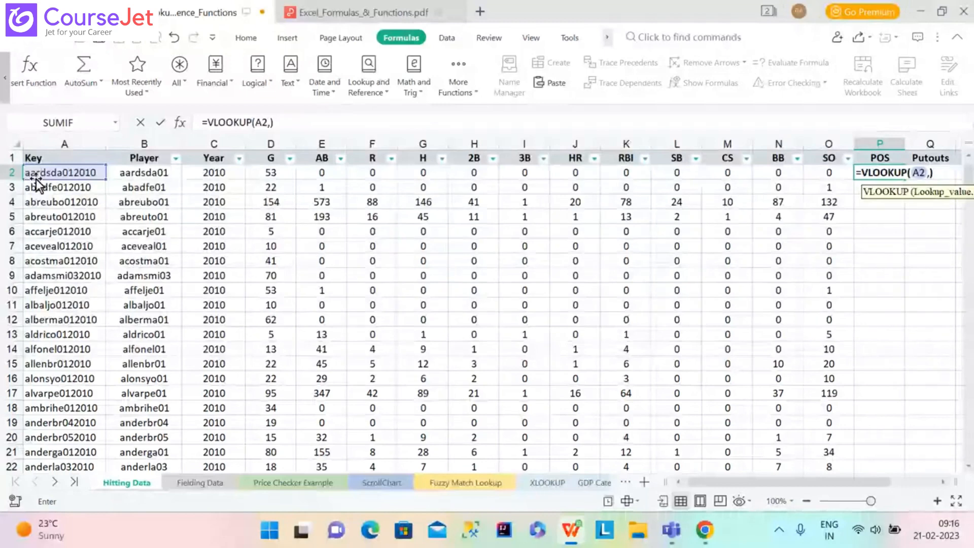
left_click(190, 486)
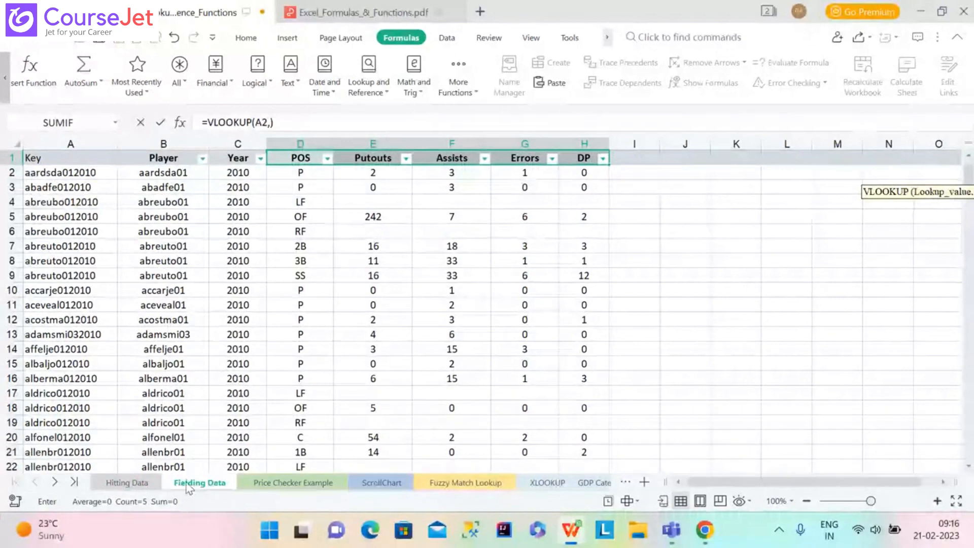
left_click(17, 146)
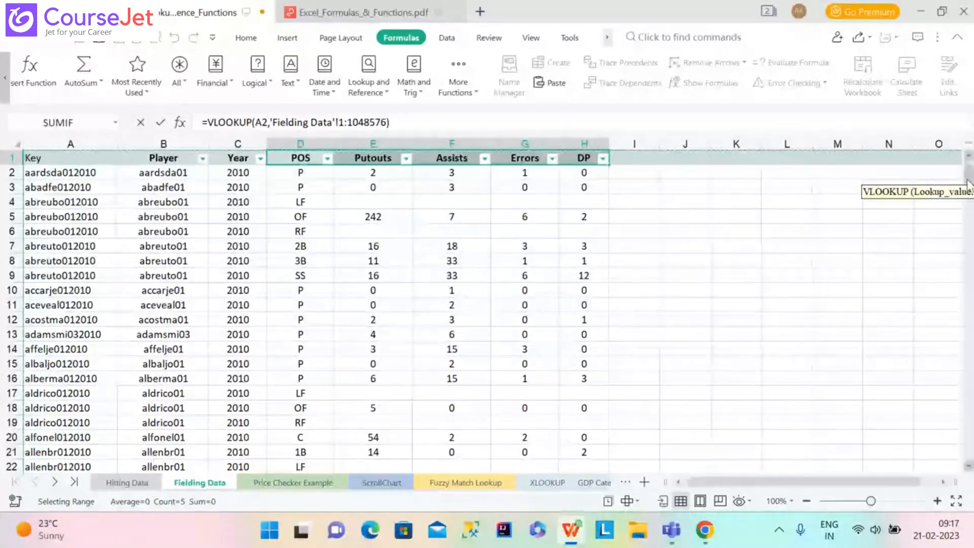
left_click_drag(969, 181, 929, 177)
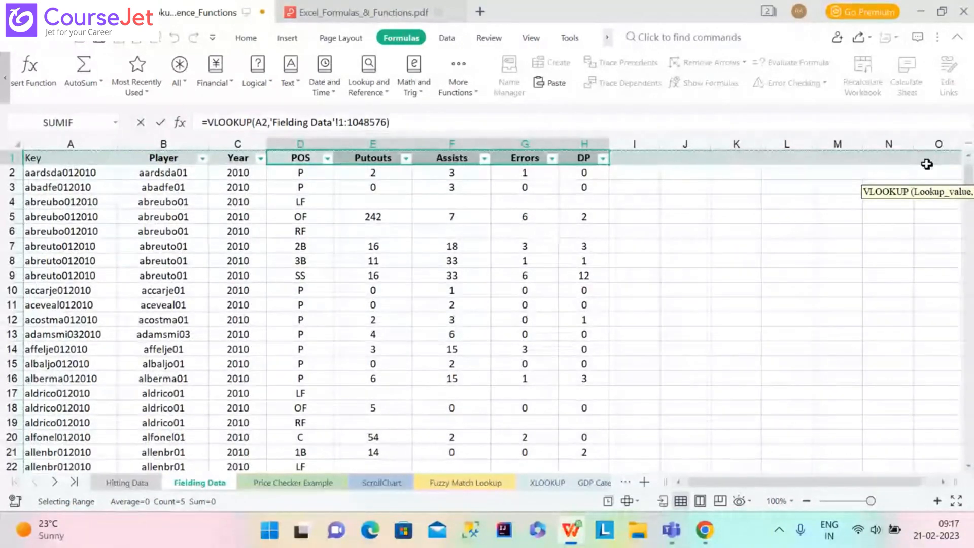
left_click(385, 124)
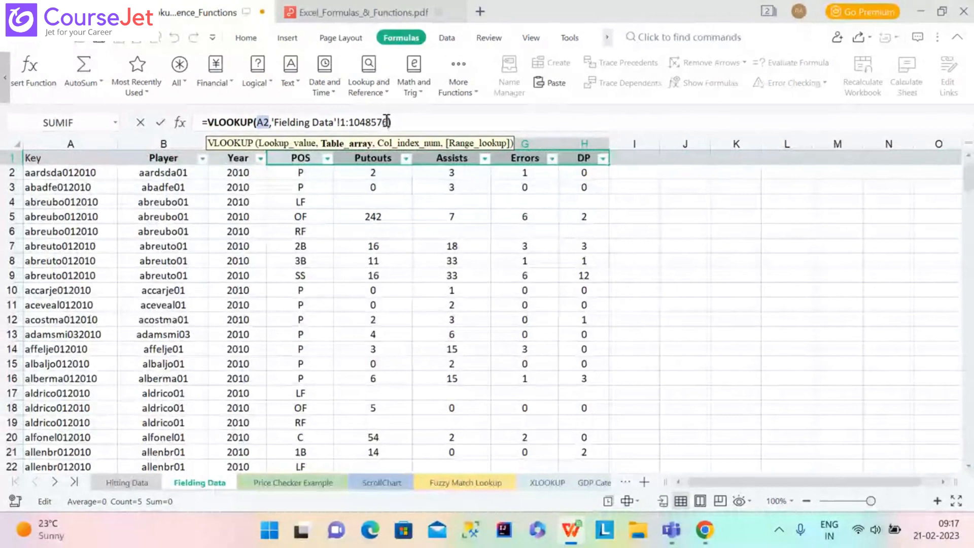
key("BackSpace")
key("BackSpace")
key("BackSpace")
key("BackSpace")
key("BackSpace")
key("BackSpace")
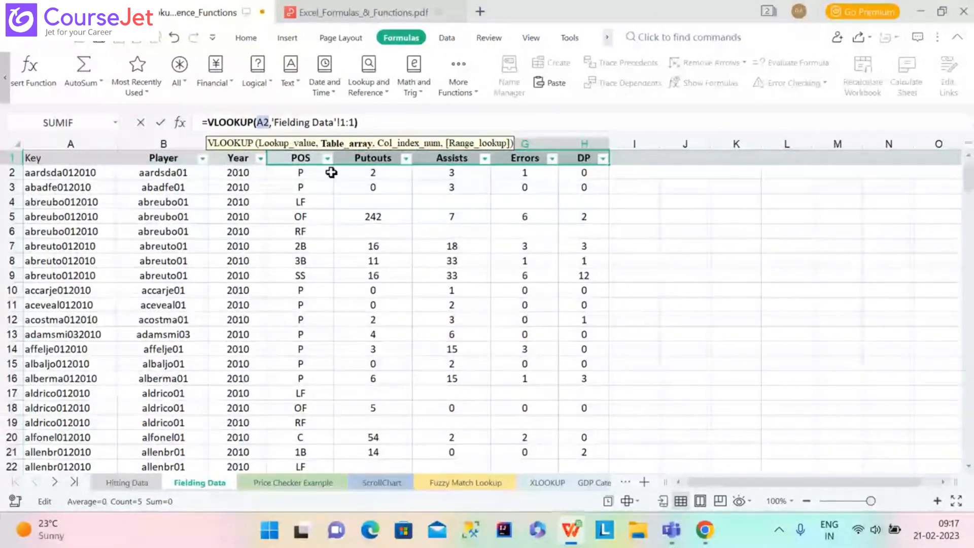
key("BackSpace")
key("BackSpace")
key("BackSpace")
key("BackSpace")
key("BackSpace")
key("BackSpace")
key("BackSpace")
key("BackSpace")
key("BackSpace")
key("BackSpace")
key("BackSpace")
key("BackSpace")
key("BackSpace")
key("BackSpace")
key("BackSpace")
key("BackSpace")
key("BackSpace")
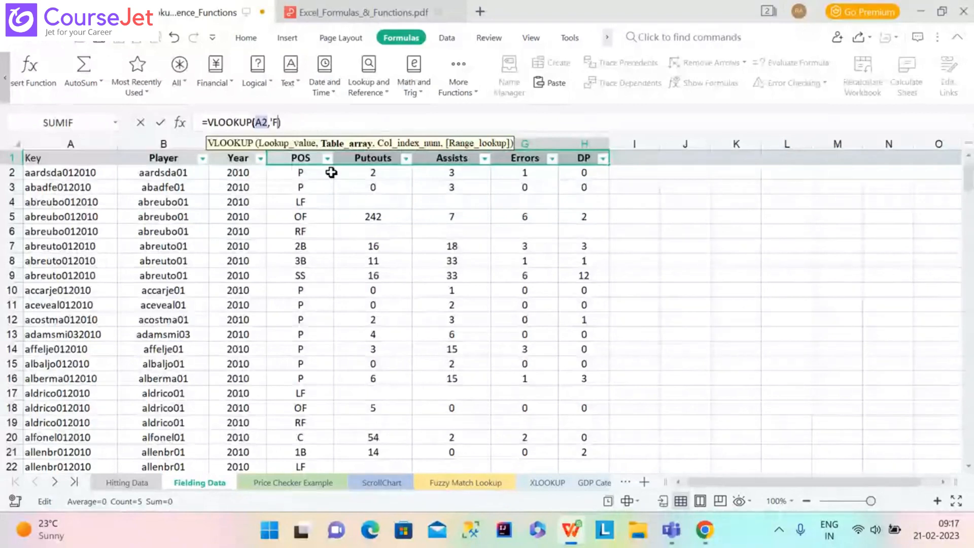
key("BackSpace")
key("BackSpace")
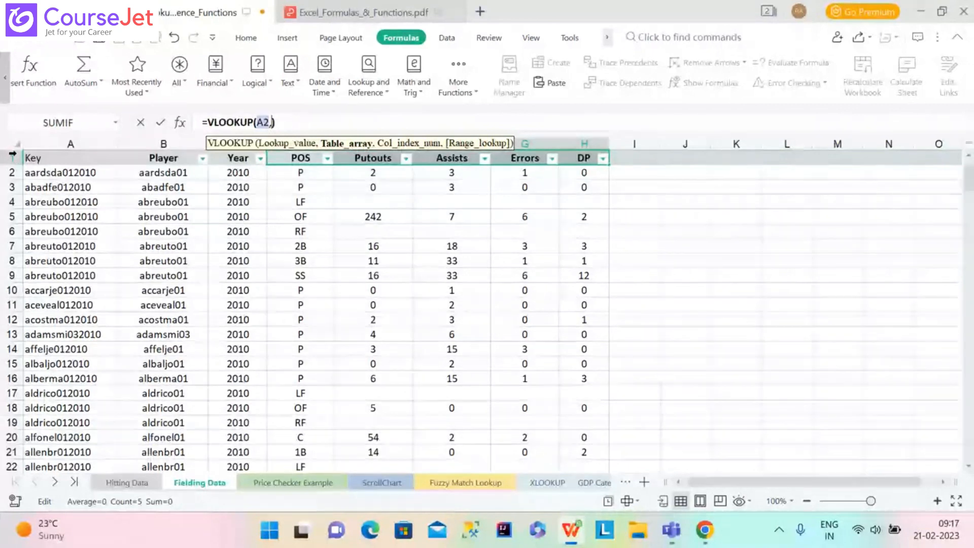
Step: Set the VLOOKUP's table array to the absolute range $A$1:$H$12056 on the Fielding Data sheet
left_click(47, 157)
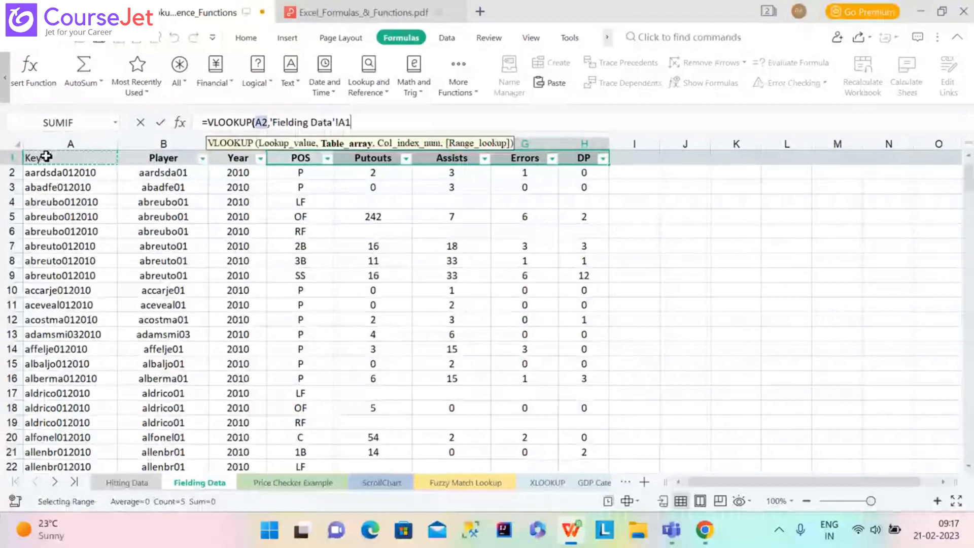
key("ctrl+shift+Right")
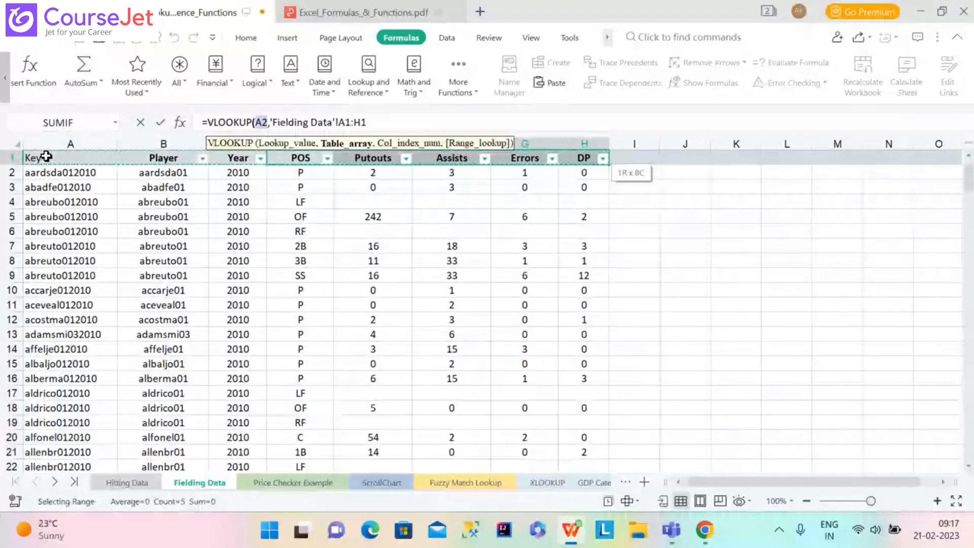
key("ctrl+shift+Down")
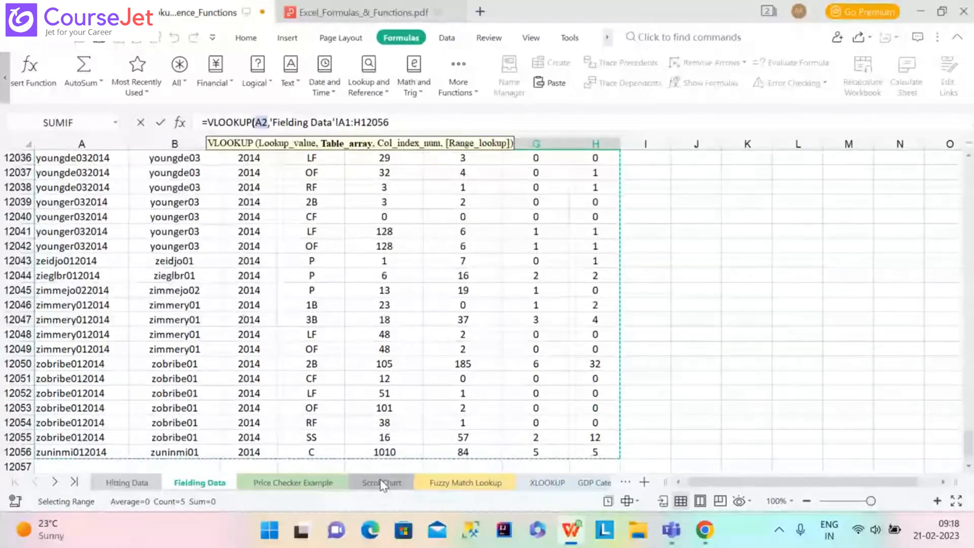
key("F4")
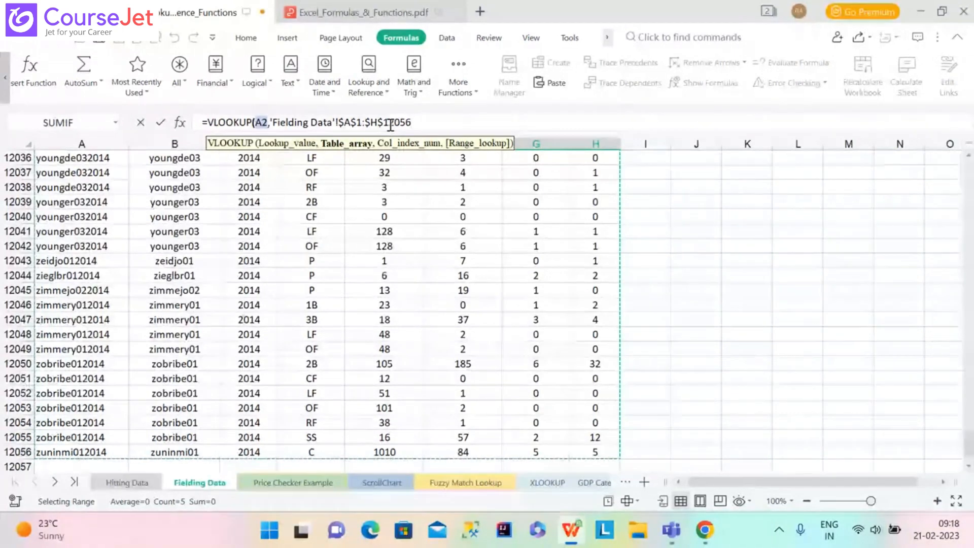
Step: Complete the P2 VLOOKUP with column index 4 and match type 0, and fill it down the POS column of Hitting Data
type(",")
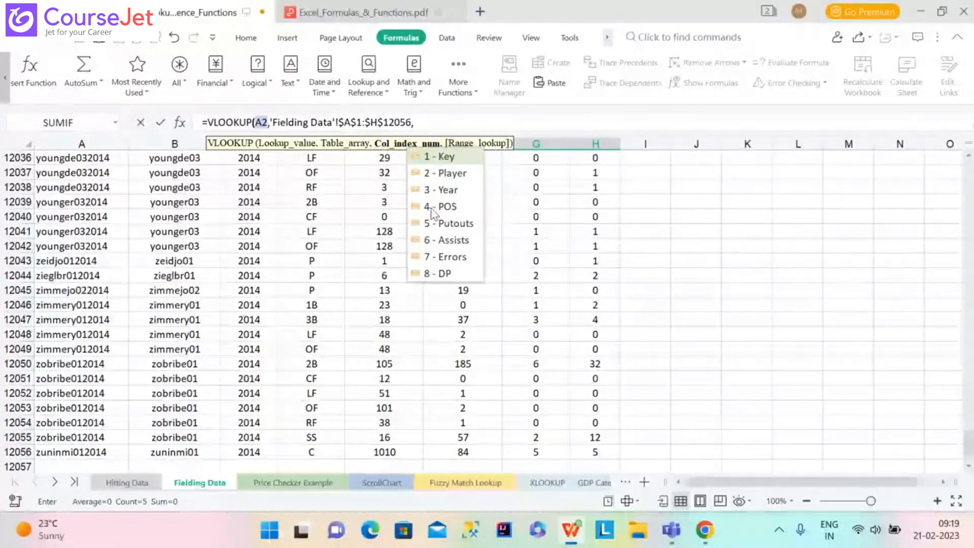
type("4")
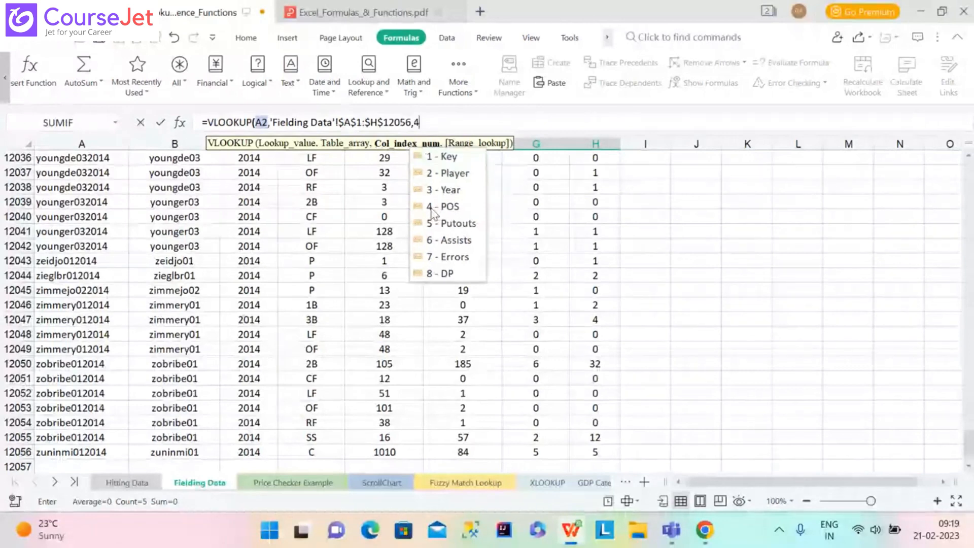
type(",")
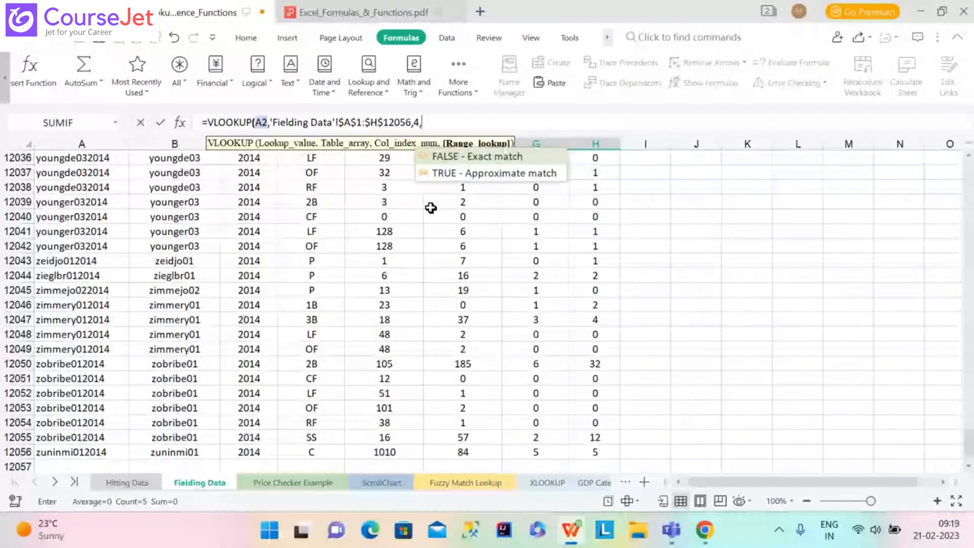
type("0)")
key("Return")
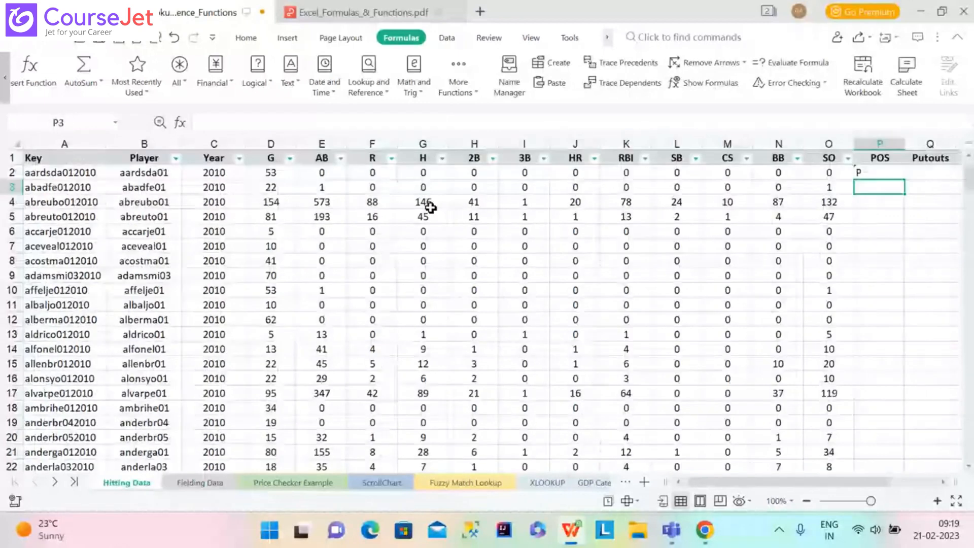
left_click(892, 173)
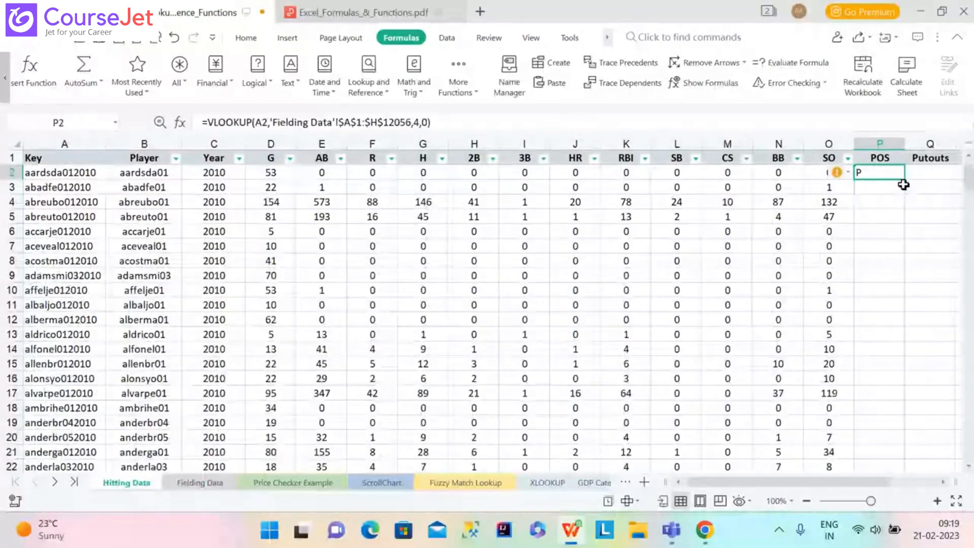
double_click(905, 181)
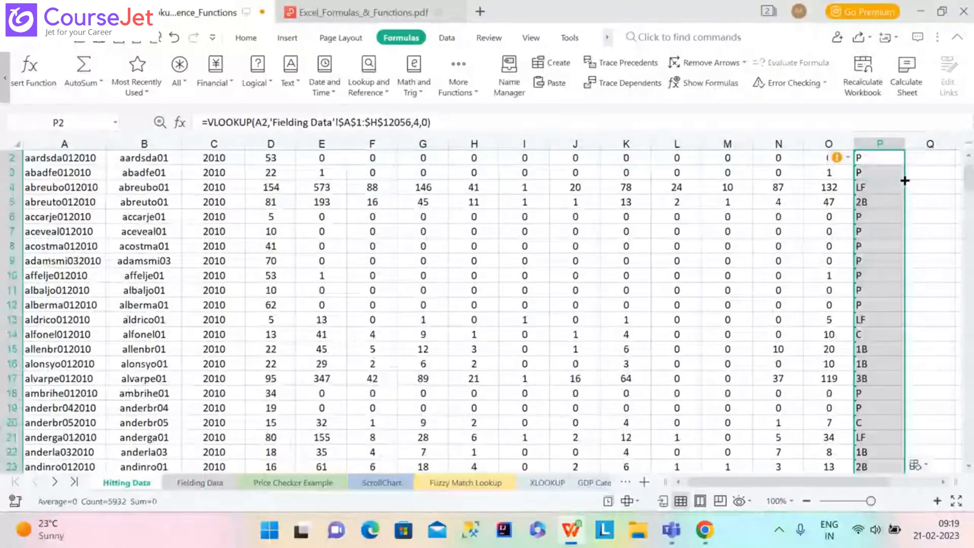
Step: Compare the keys and POS values of the Hitting Data sheet with those in Fielding Data to review the VLOOKUP matches
left_click(200, 483)
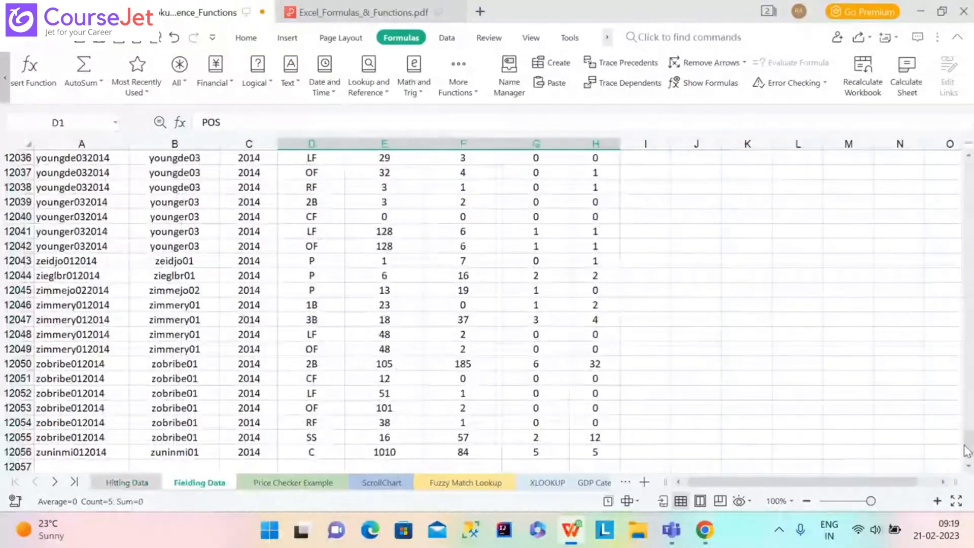
left_click_drag(968, 451, 967, 182)
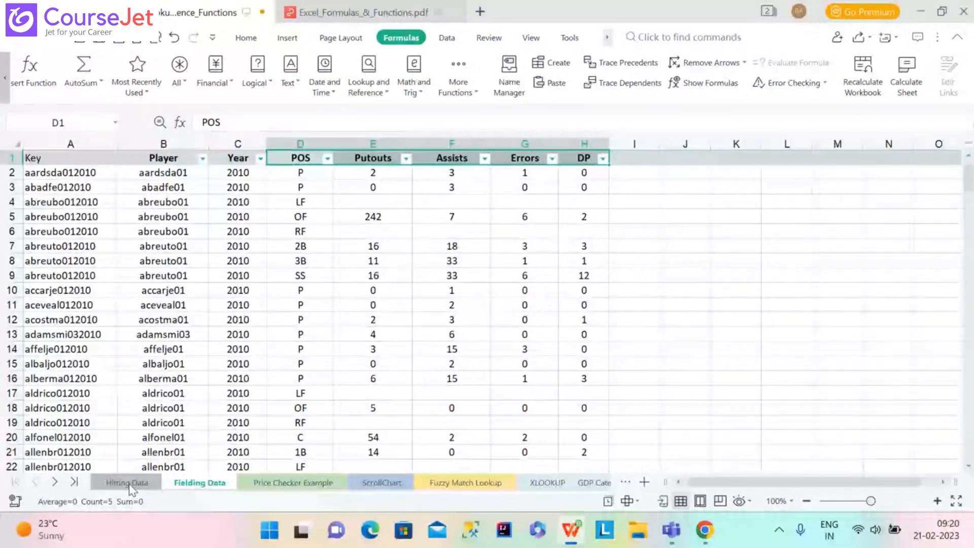
left_click(128, 483)
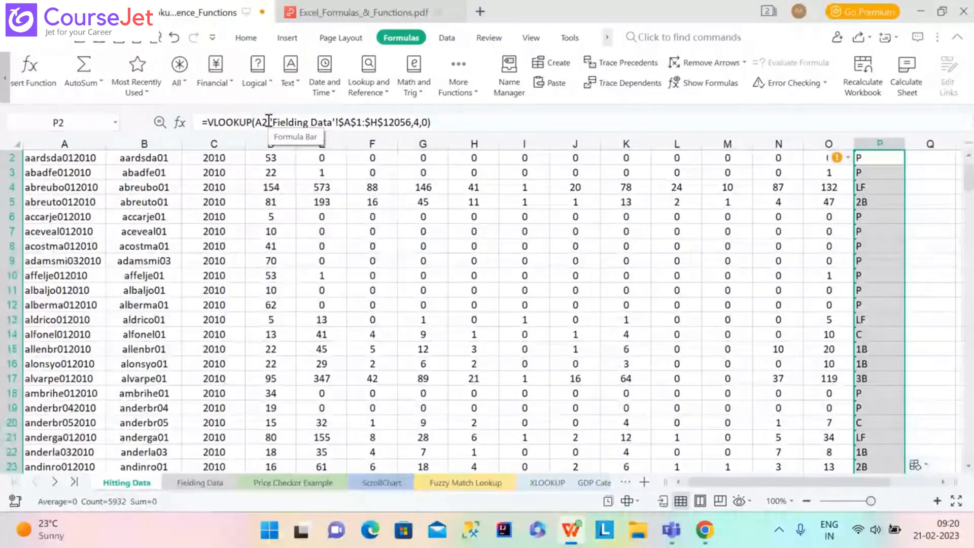
left_click(199, 482)
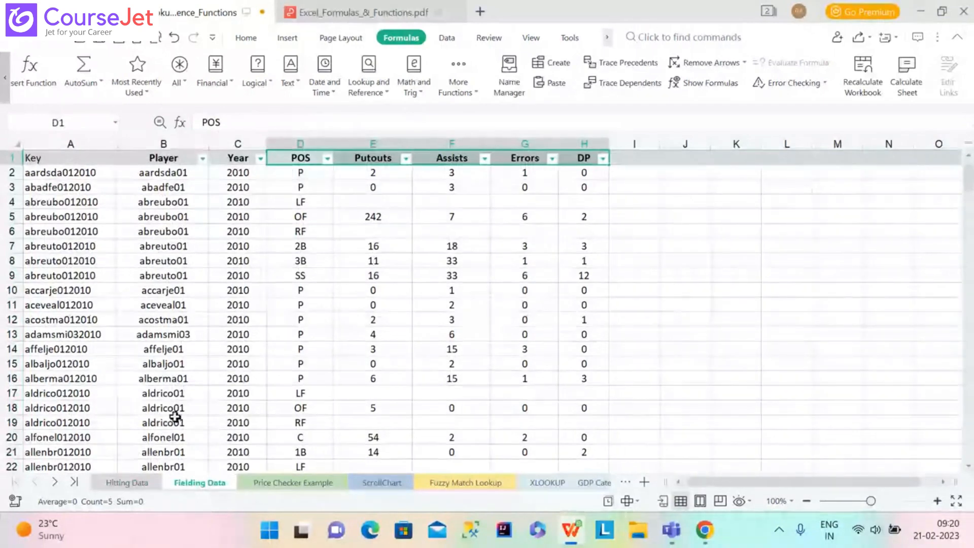
left_click(127, 483)
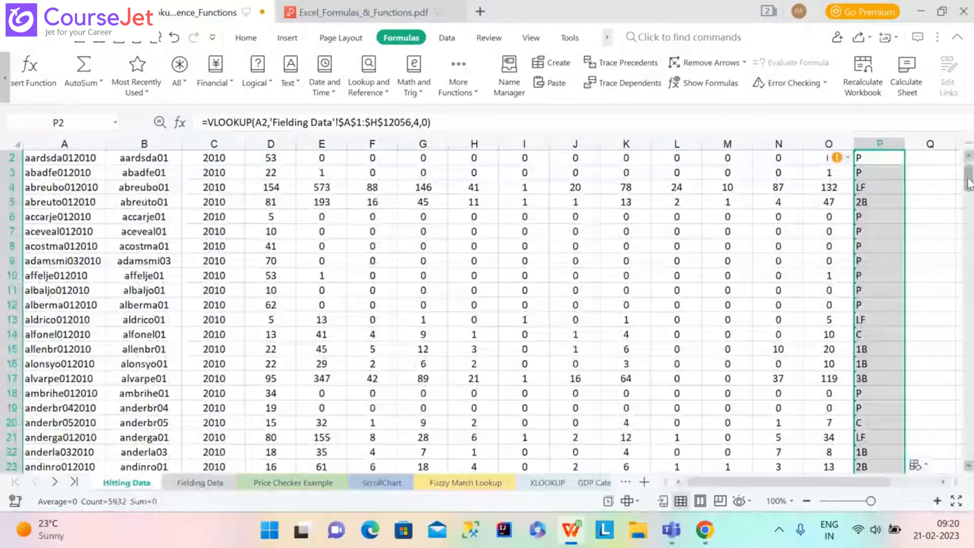
scroll(969, 183, "up", 1)
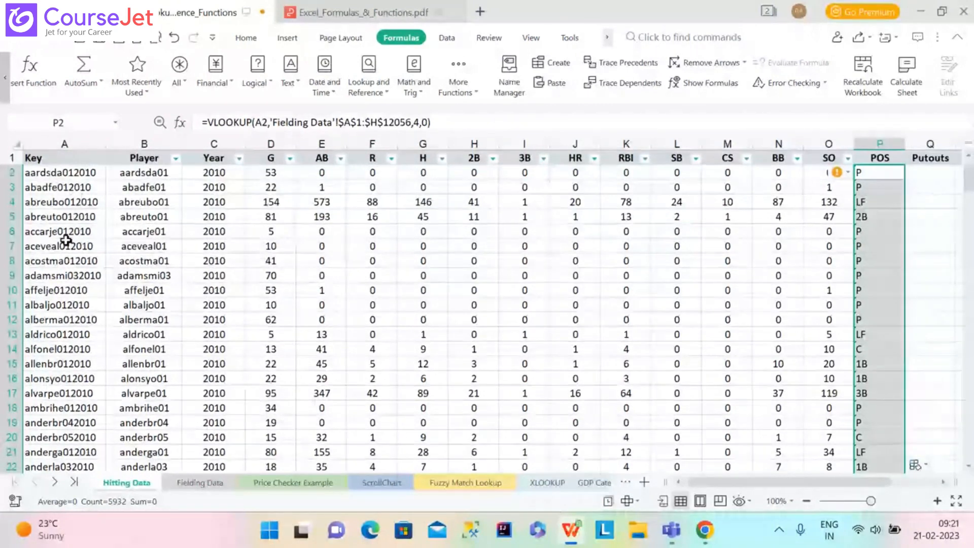
left_click(233, 486)
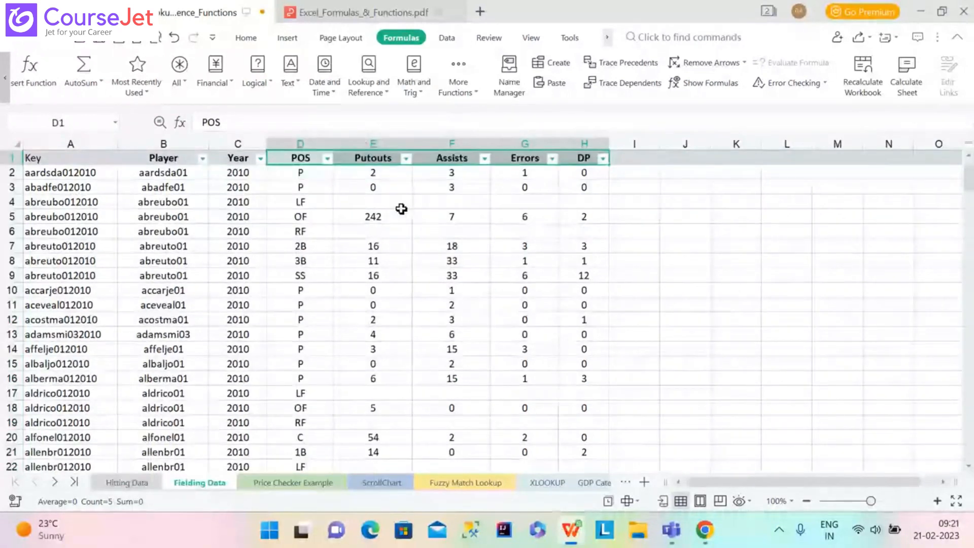
left_click(113, 483)
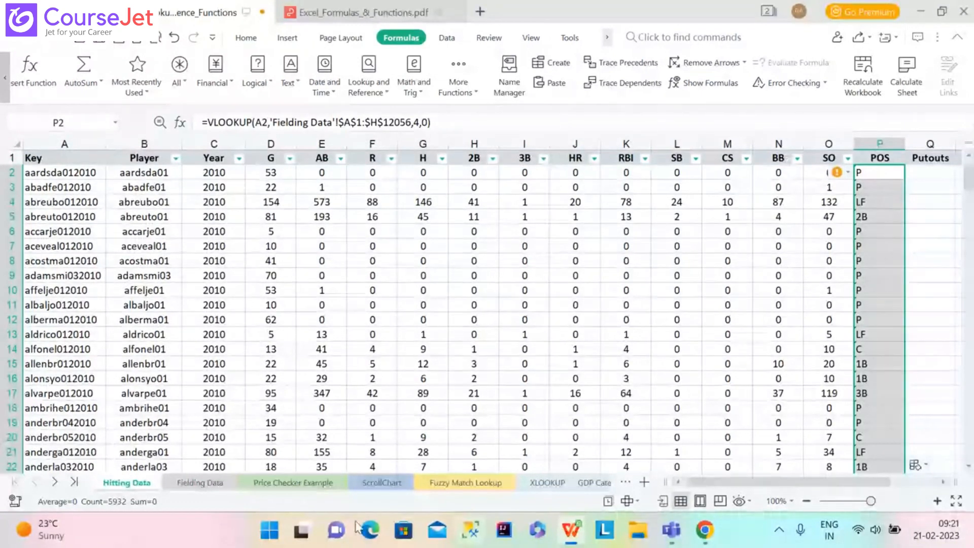
key("ctrl+Page_Down")
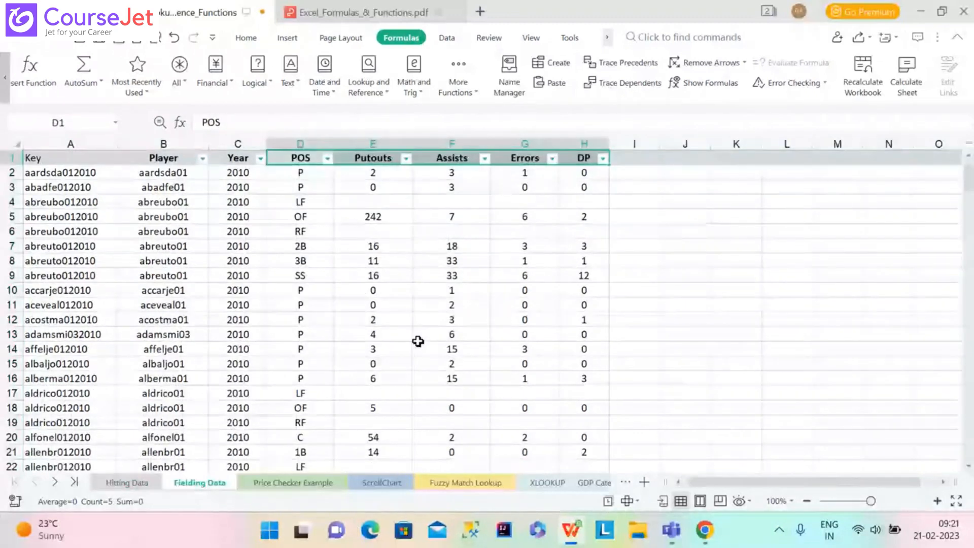
left_click(115, 487)
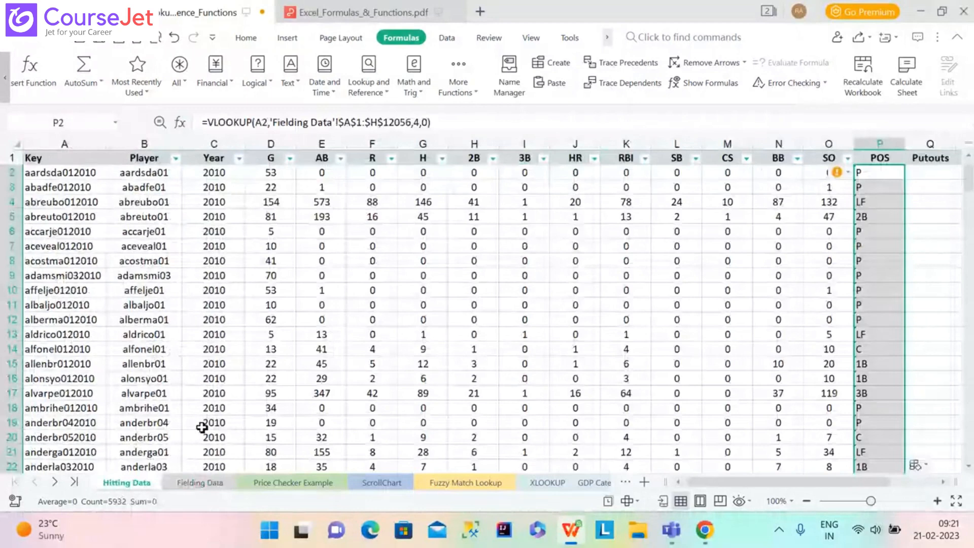
left_click(199, 483)
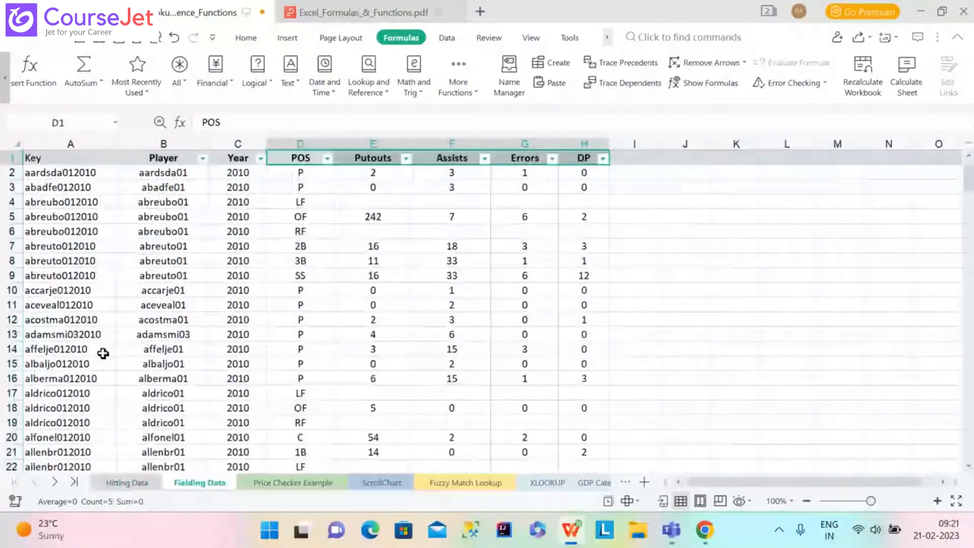
left_click(147, 483)
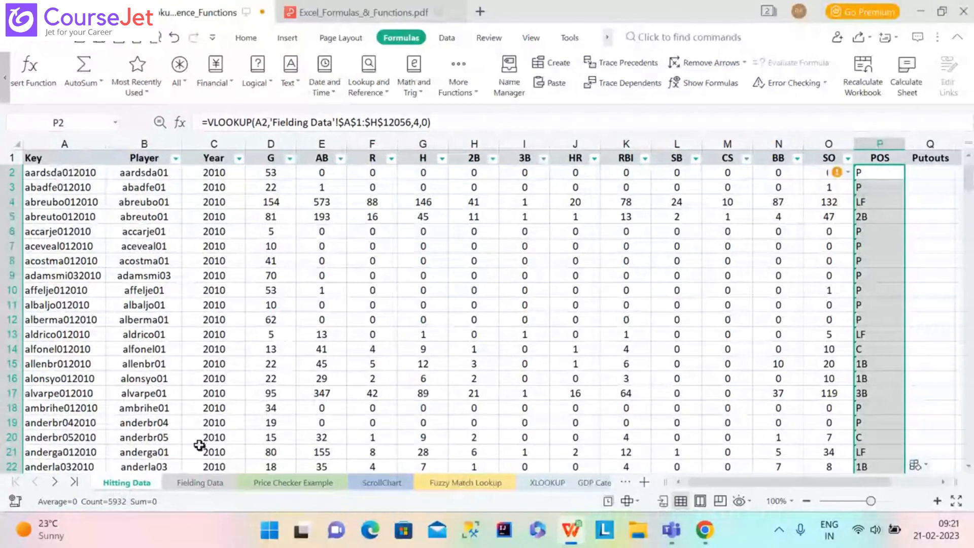
left_click(198, 486)
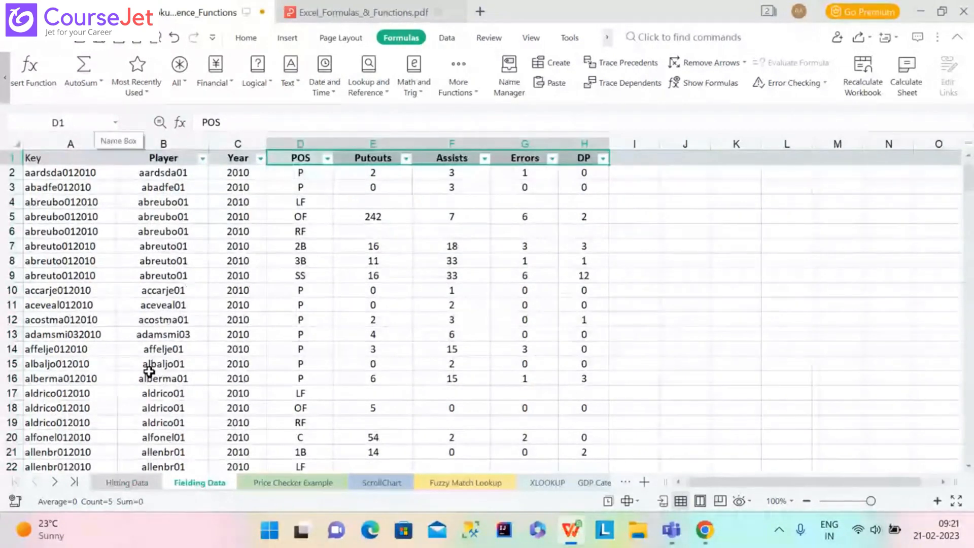
left_click(114, 484)
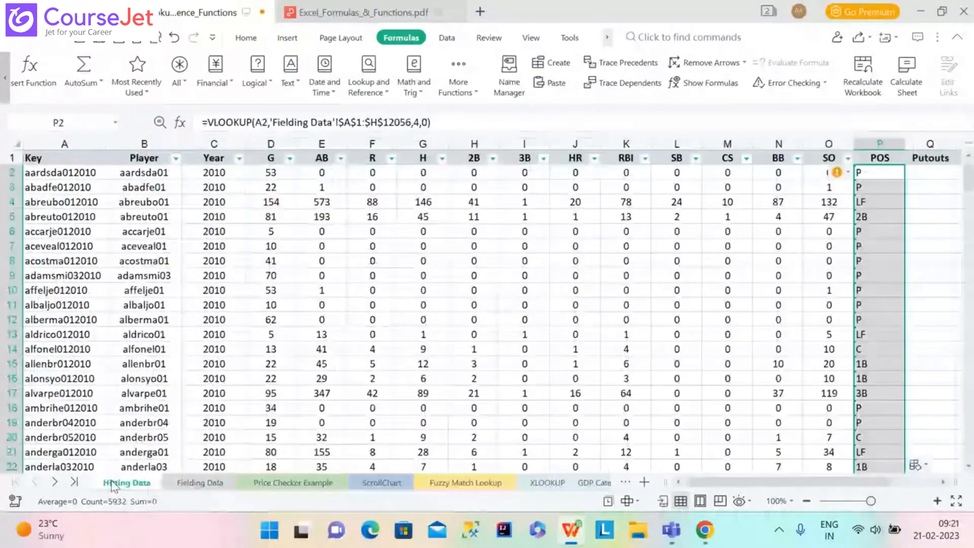
Step: Clear the whole of column P in Hitting Data, including its VLOOKUP formulas, and enter the header POS in P1
left_click(264, 133)
left_click_drag(264, 134, 196, 133)
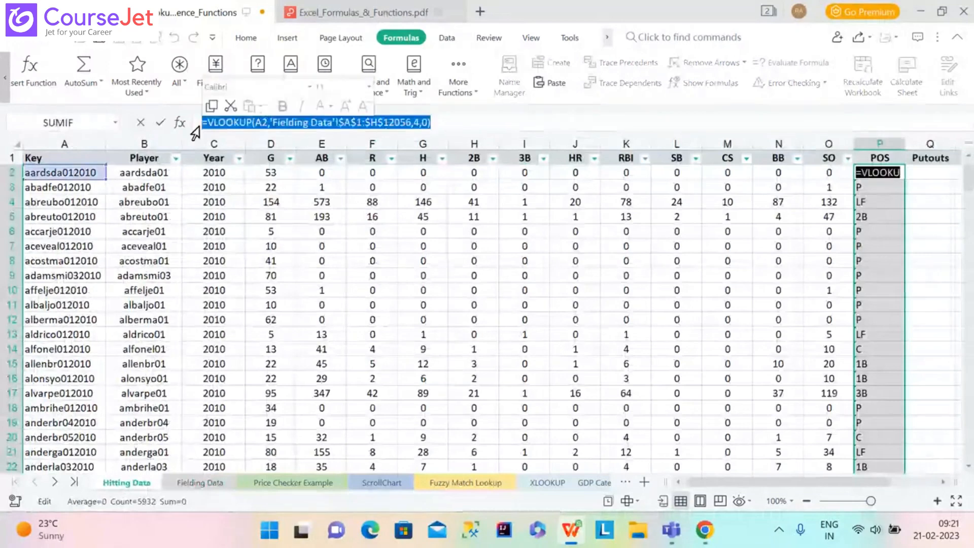
key("ctrl+x")
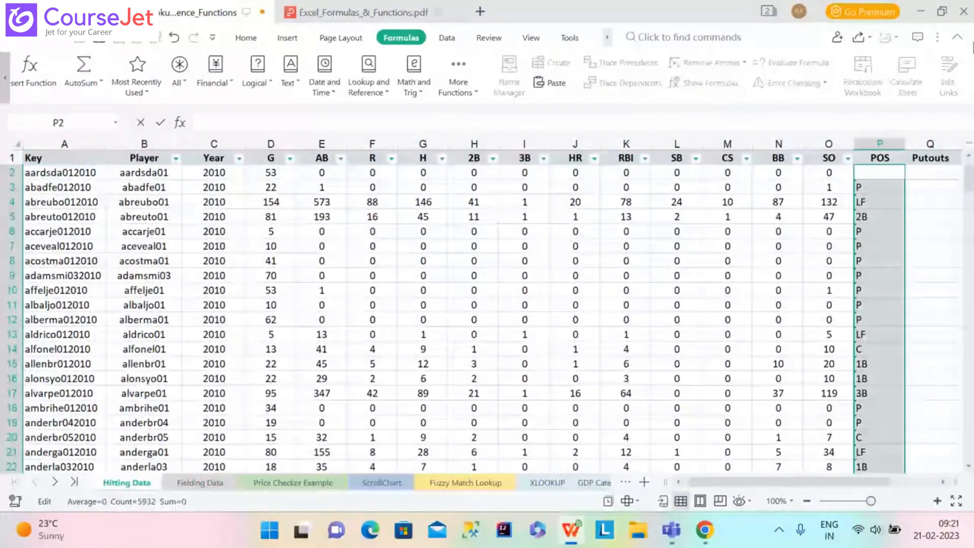
left_click(889, 145)
key("Delete")
left_click(884, 159)
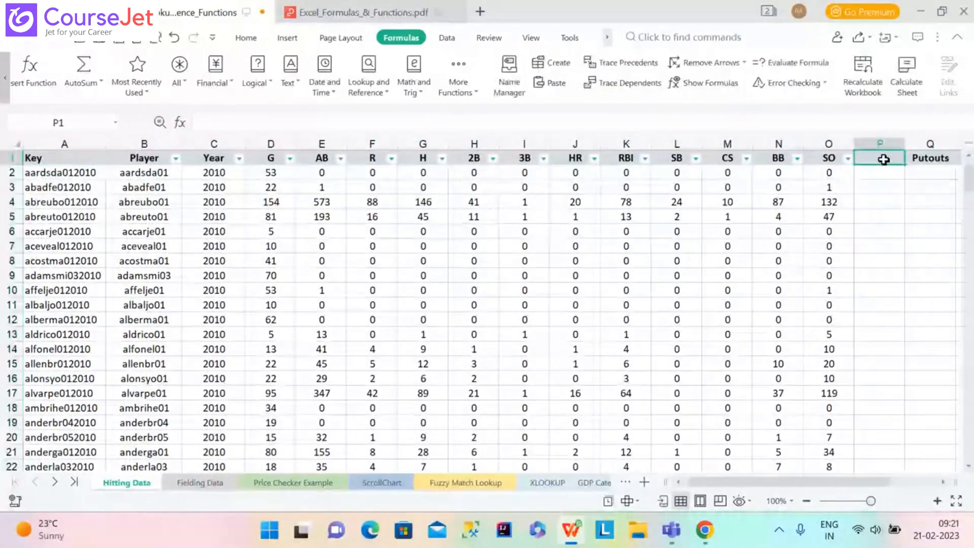
type("PO")
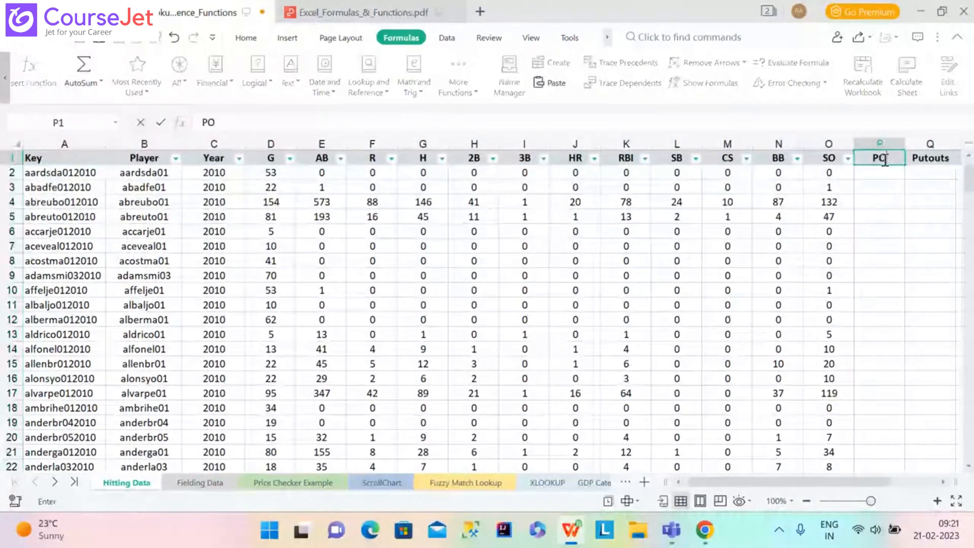
type("S")
key("Return")
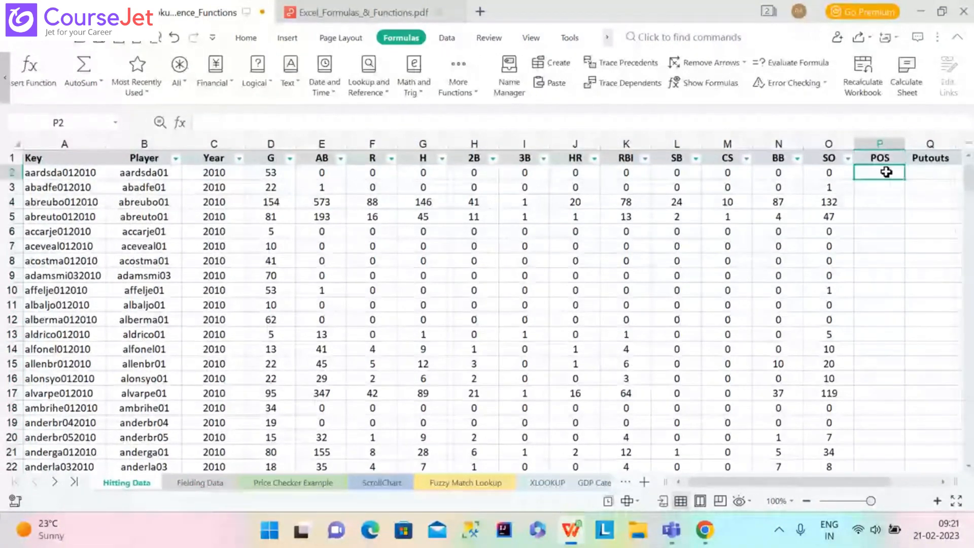
Step: Start a VLOOKUP formula in cell P2 of Hitting Data with the key in A2 as the lookup value
type("=VLOO")
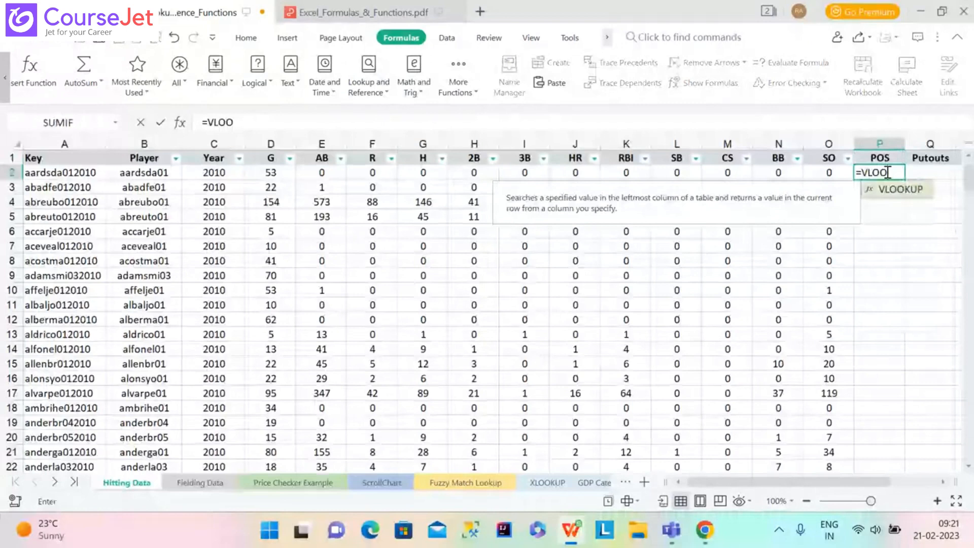
double_click(893, 188)
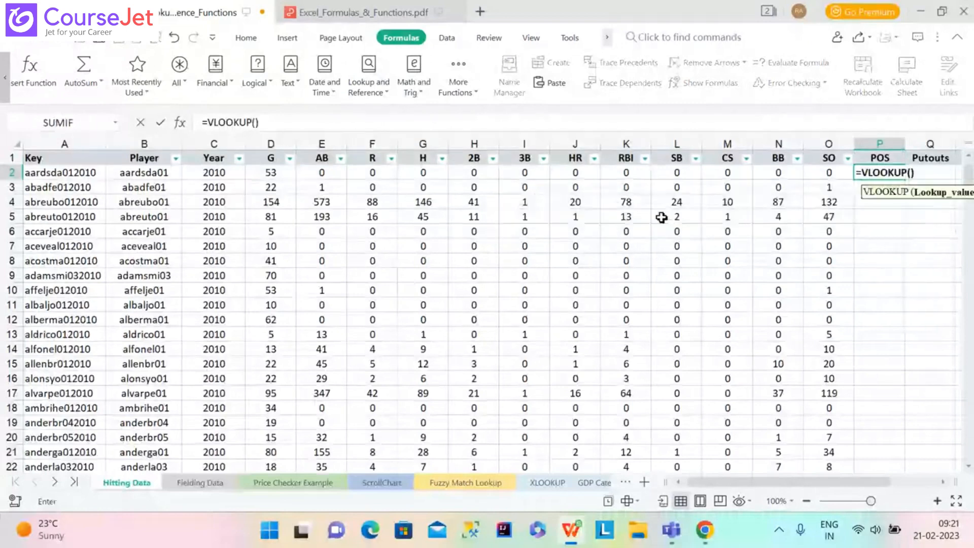
left_click(80, 173)
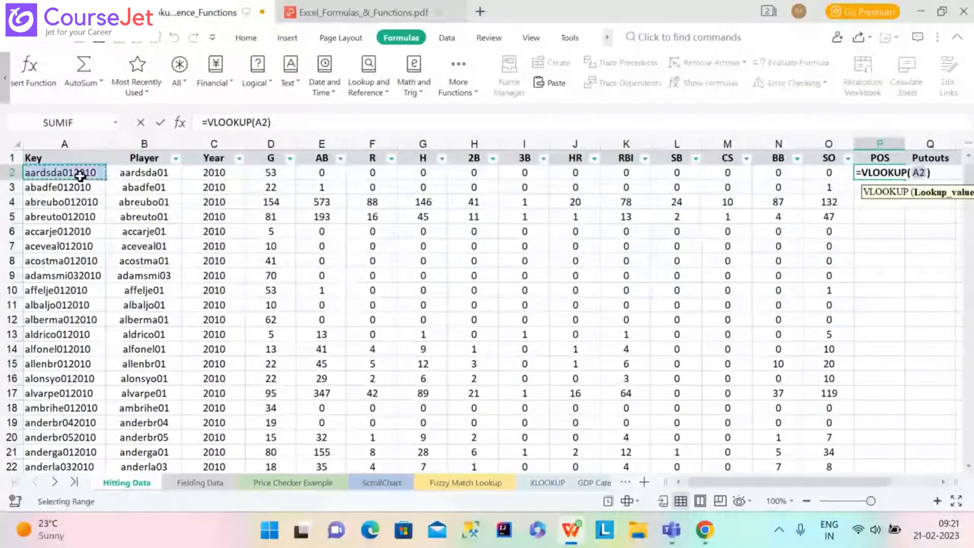
type(",")
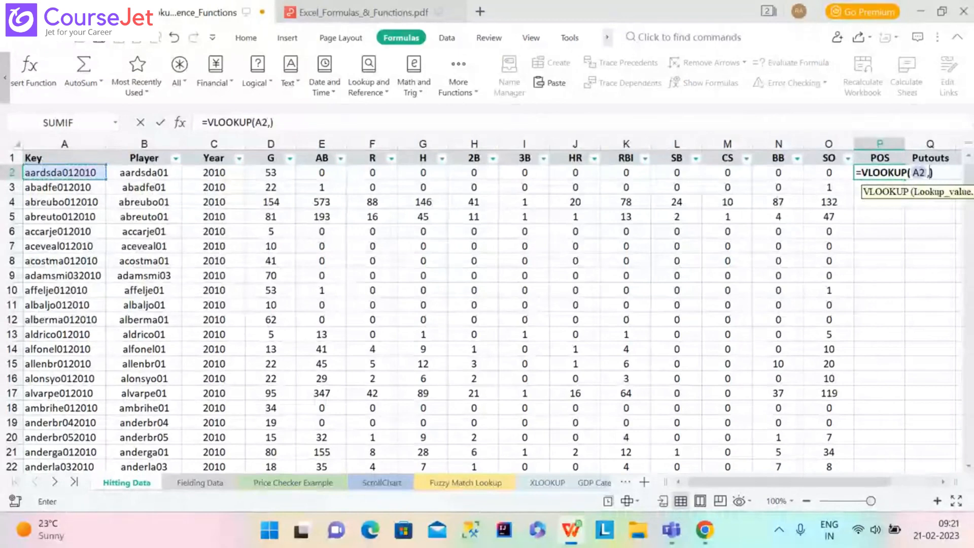
Step: Set the VLOOKUP's table array to the absolute range $A$1:$H$12056 on the Fielding Data sheet
left_click(197, 483)
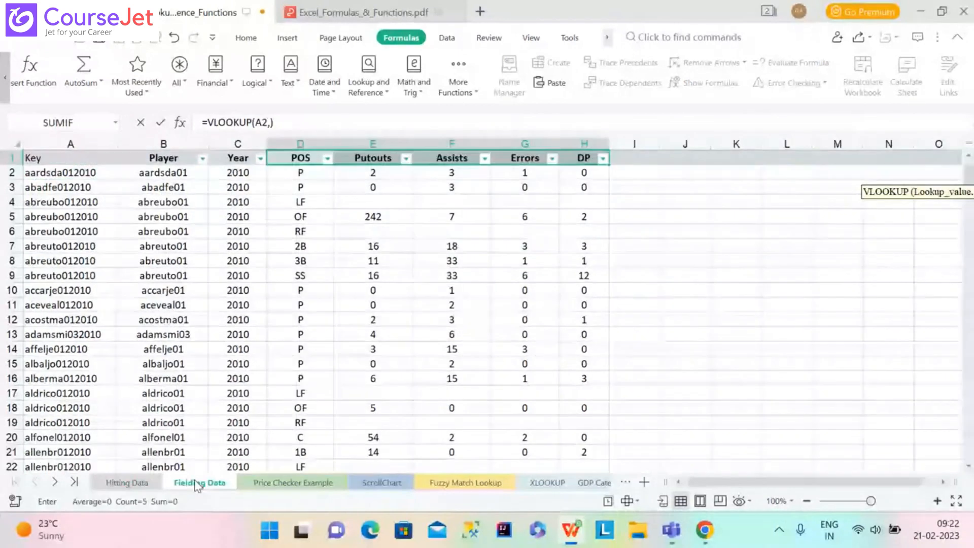
left_click(82, 158)
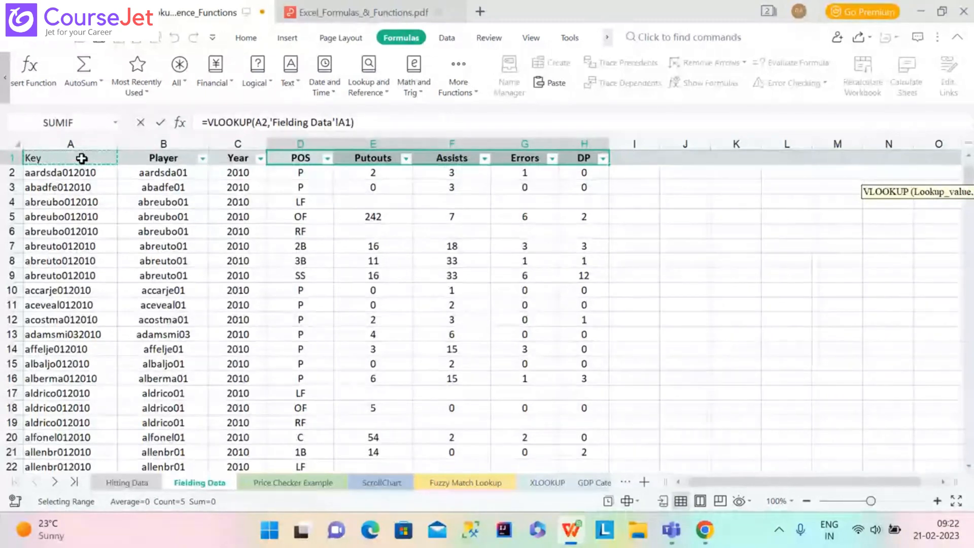
key("ctrl+shift+Right")
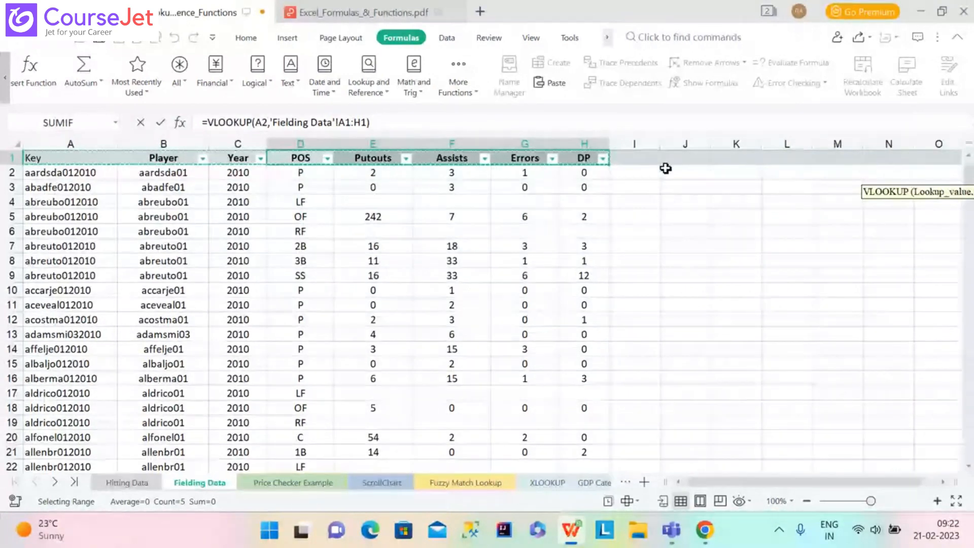
key("ctrl+shift+Down")
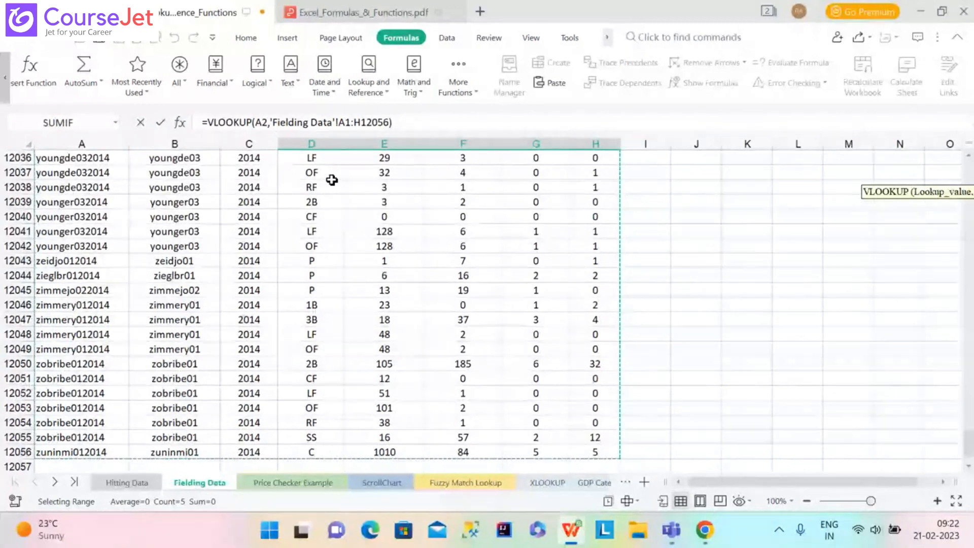
key("F4")
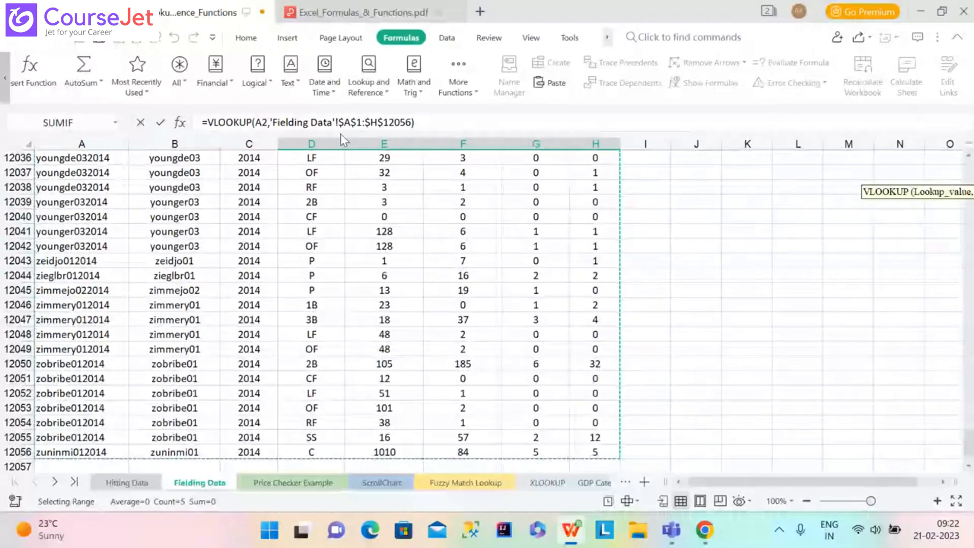
Step: Complete the P2 VLOOKUP with column index 4 for POS and 0 for an exact match
left_click(413, 123)
type(",")
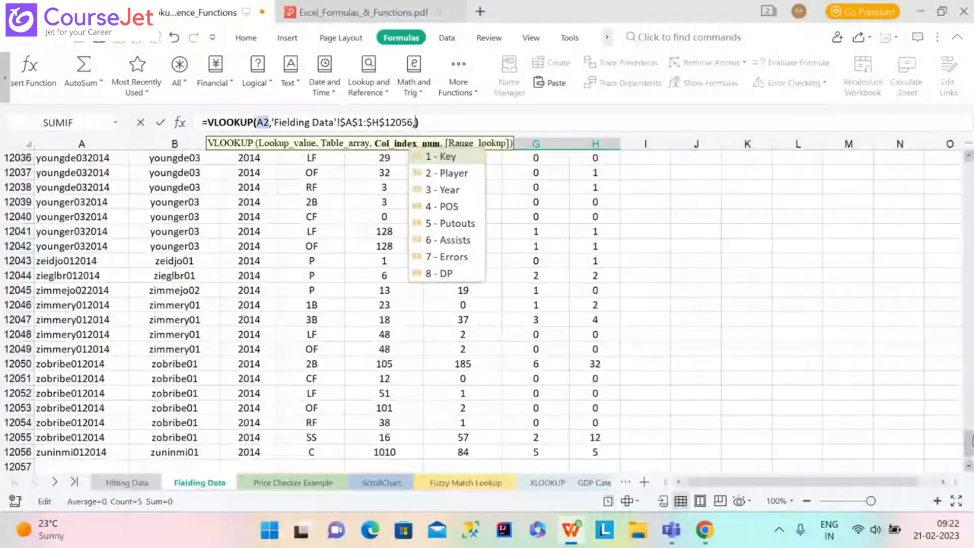
left_click_drag(971, 440, 960, 155)
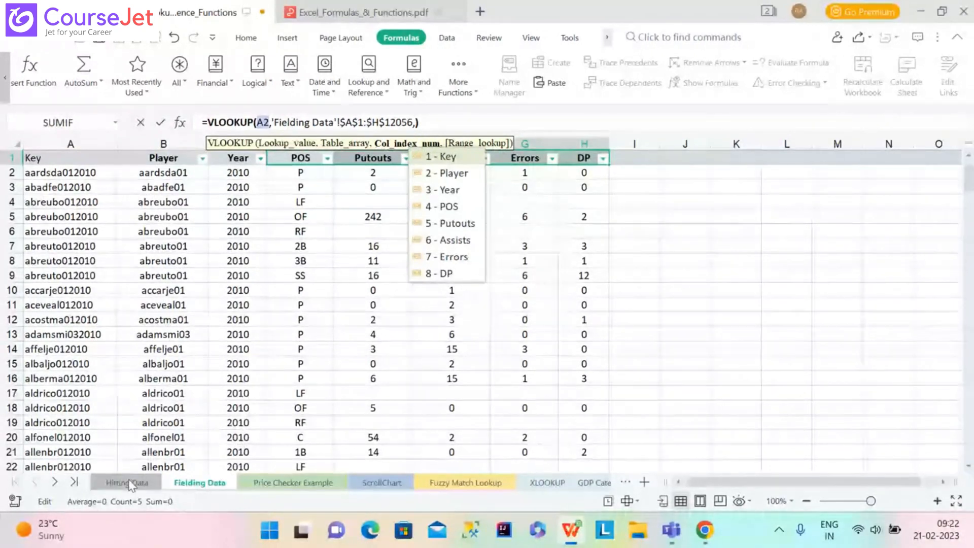
type("4")
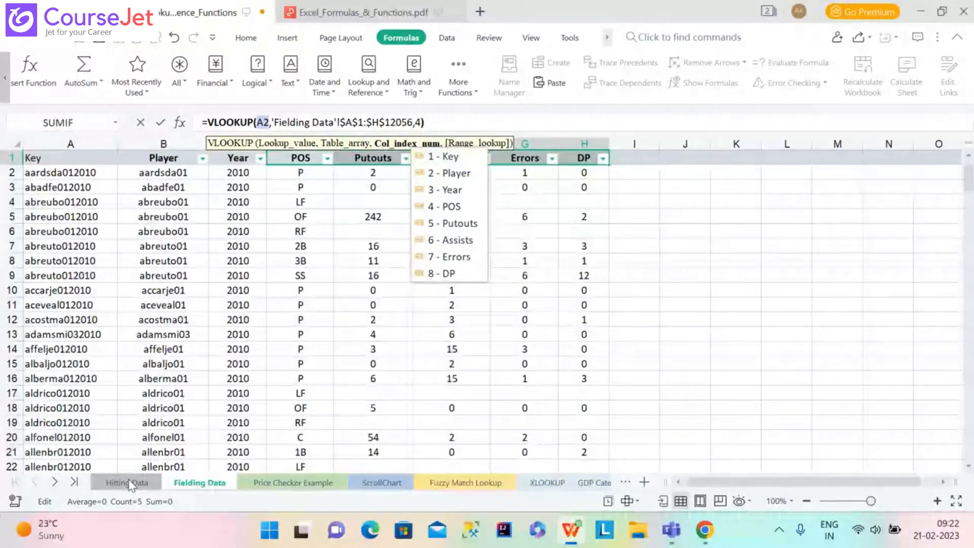
type(",0")
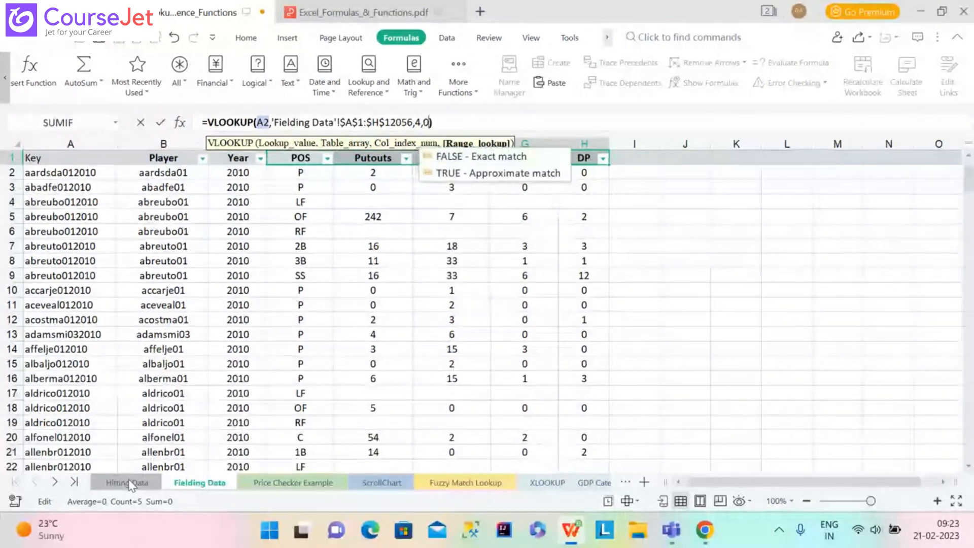
key("Return")
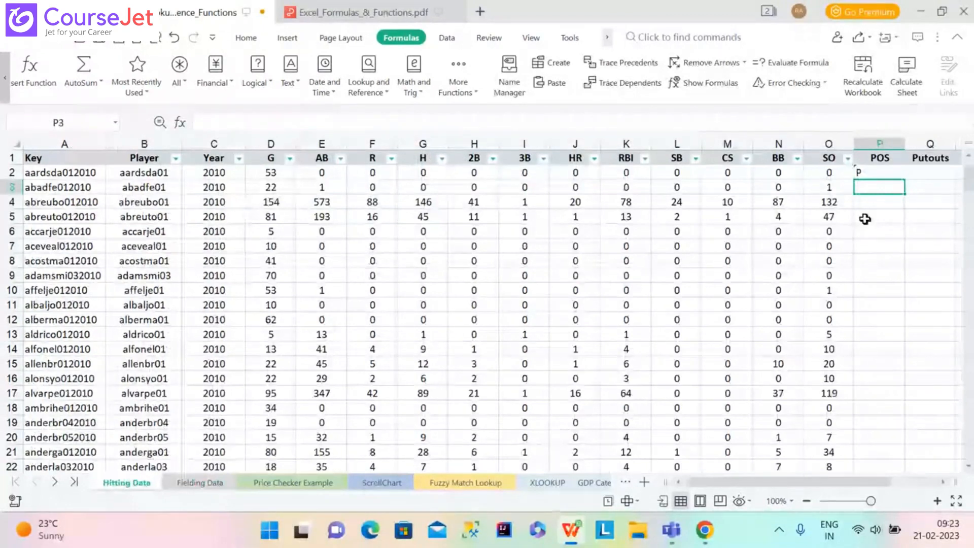
Step: Fill the P2 VLOOKUP formula down the whole POS column of Hitting Data
left_click(200, 482)
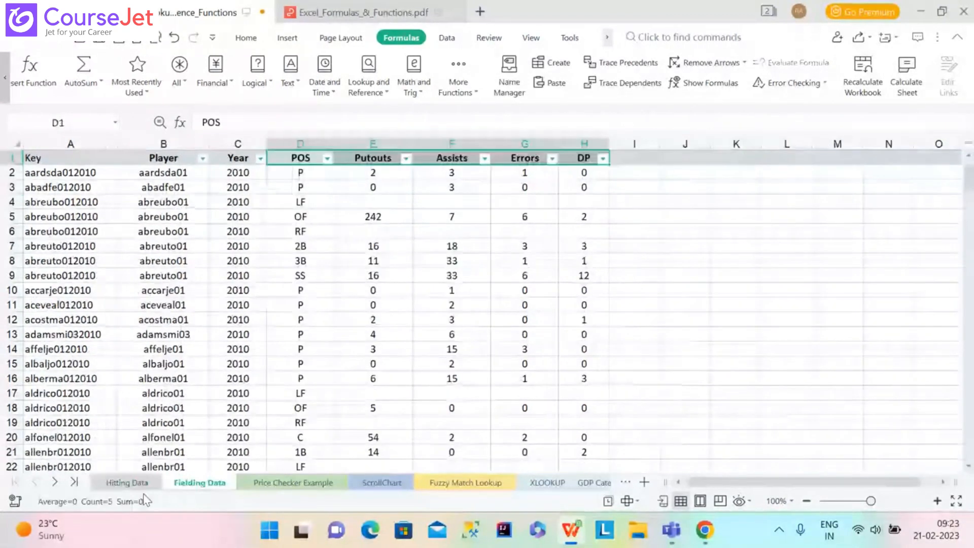
left_click(127, 482)
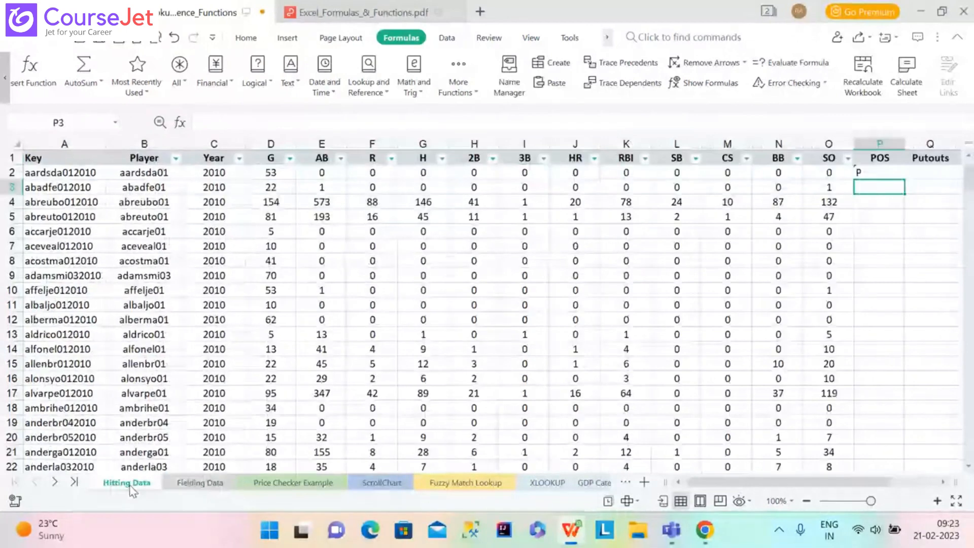
left_click(866, 170)
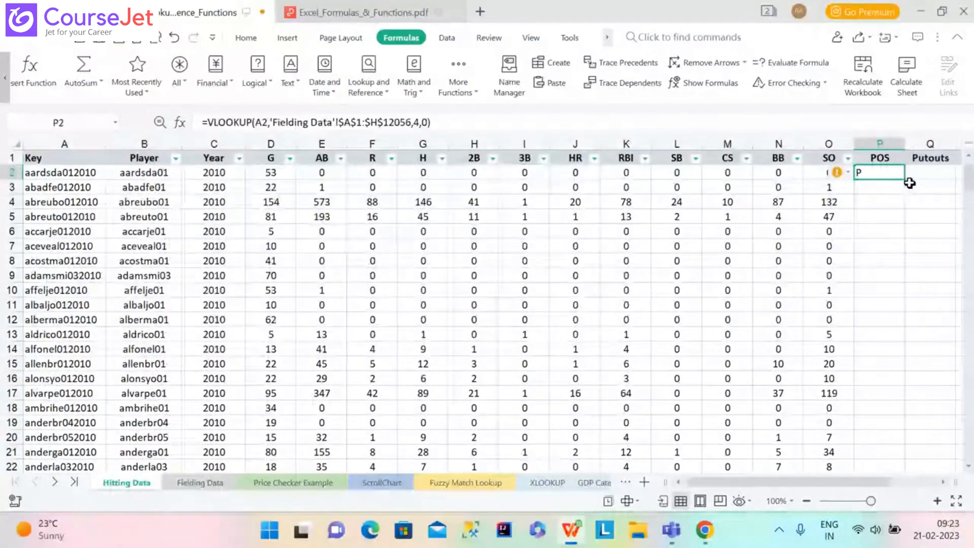
double_click(904, 180)
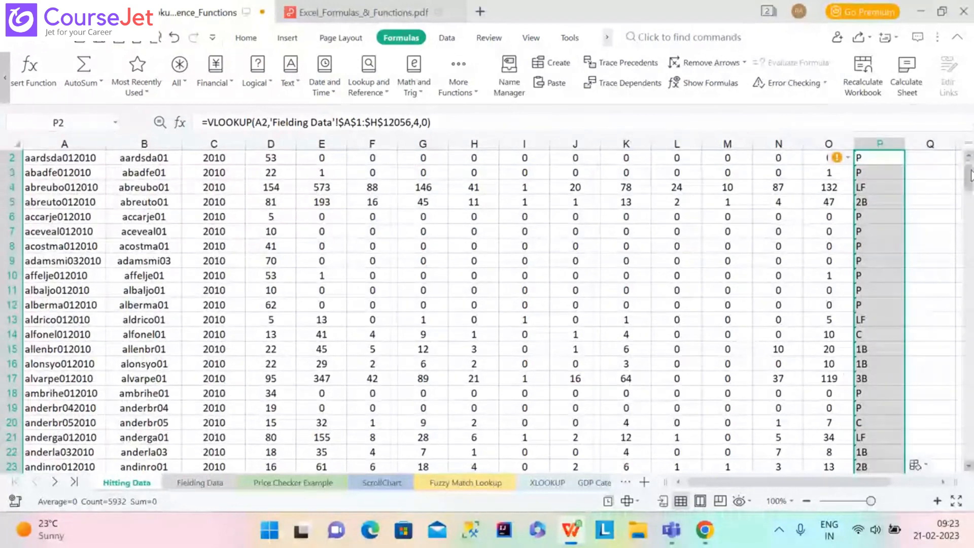
left_click_drag(970, 175, 970, 168)
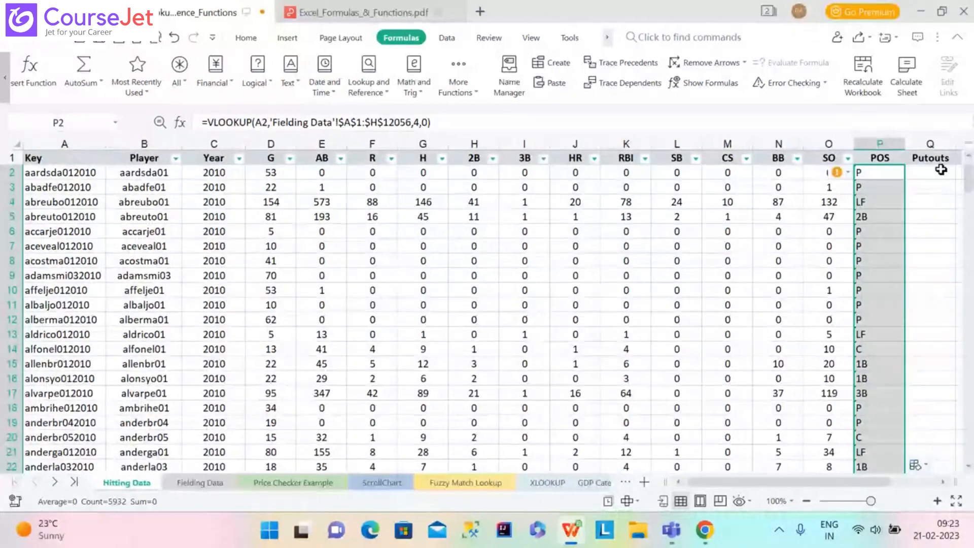
Step: Copy the text of the P2 VLOOKUP formula into cell Q2 under the Putouts header
left_click(481, 116)
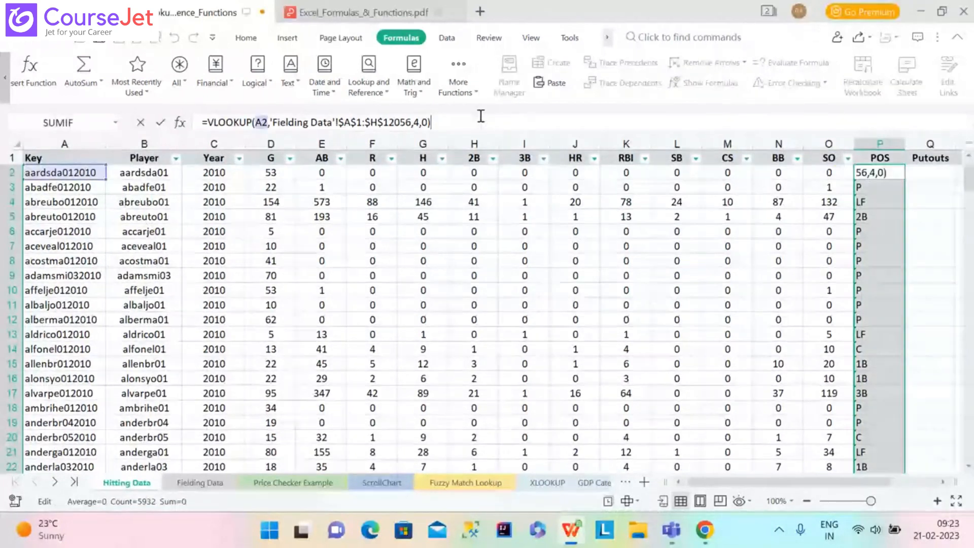
key("ctrl+a")
key("ctrl+c")
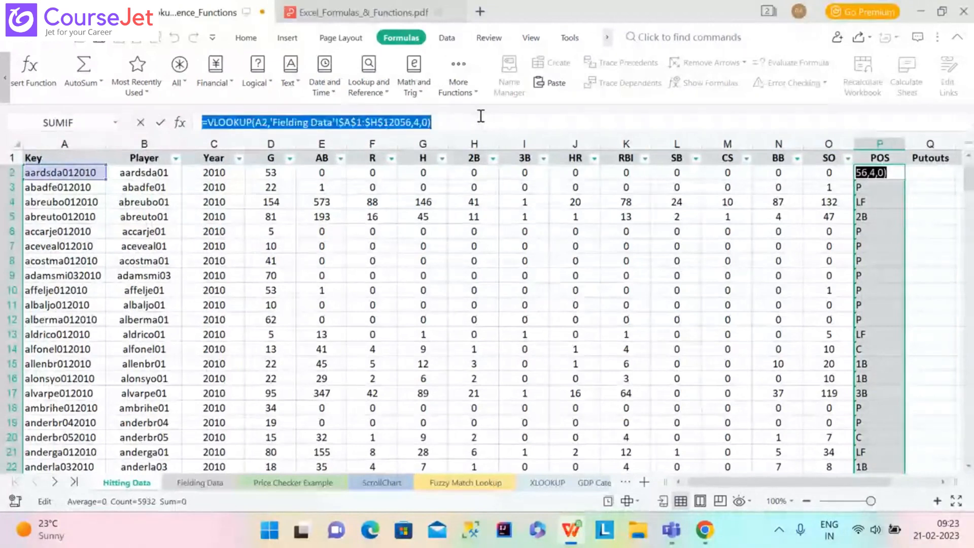
left_click(945, 173)
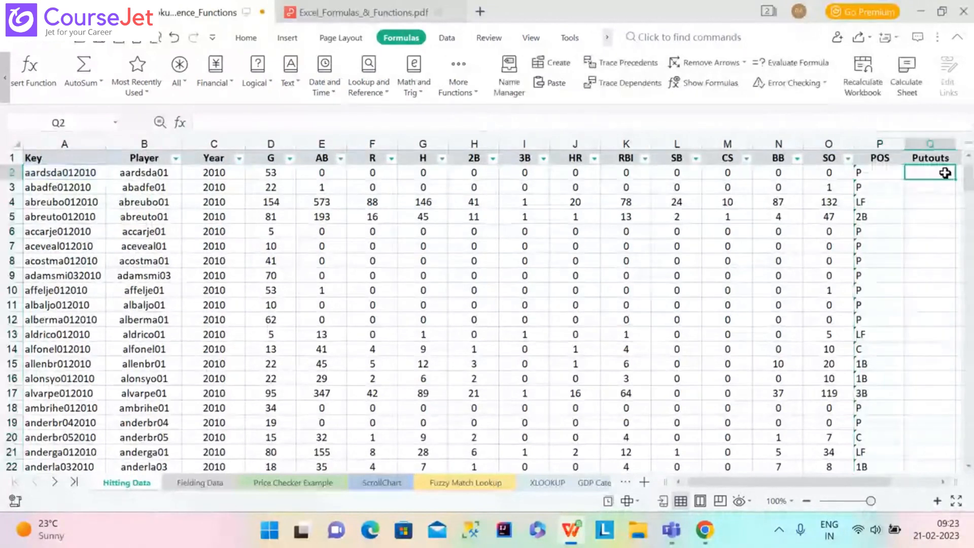
left_click(692, 124)
key("ctrl+v")
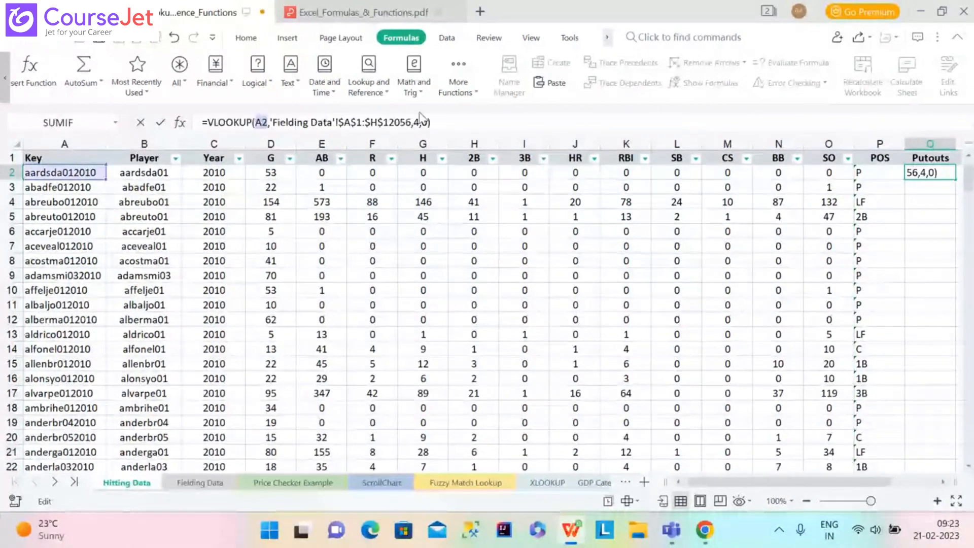
Step: Set the column index of the Q2 VLOOKUP to 5 and fill the formula down the Putouts column
left_click(419, 123)
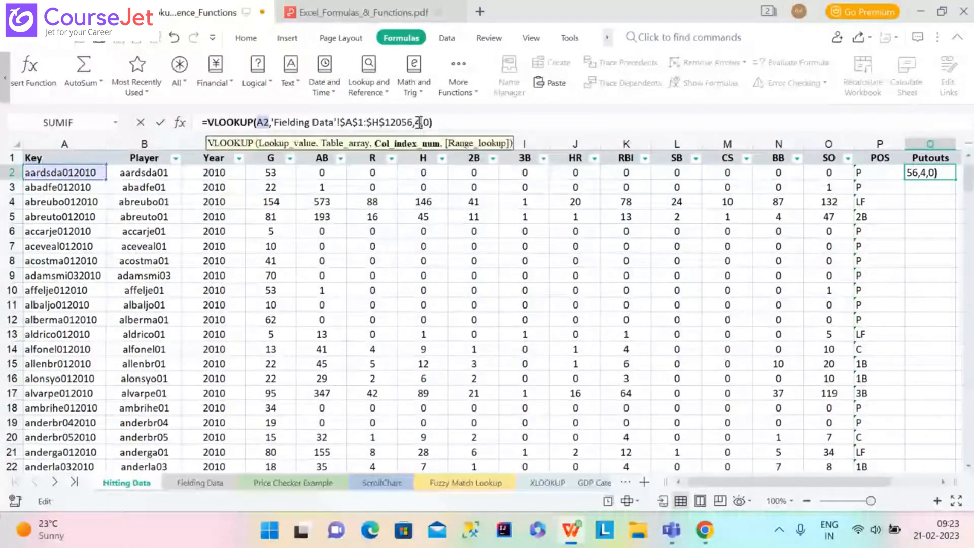
key("BackSpace")
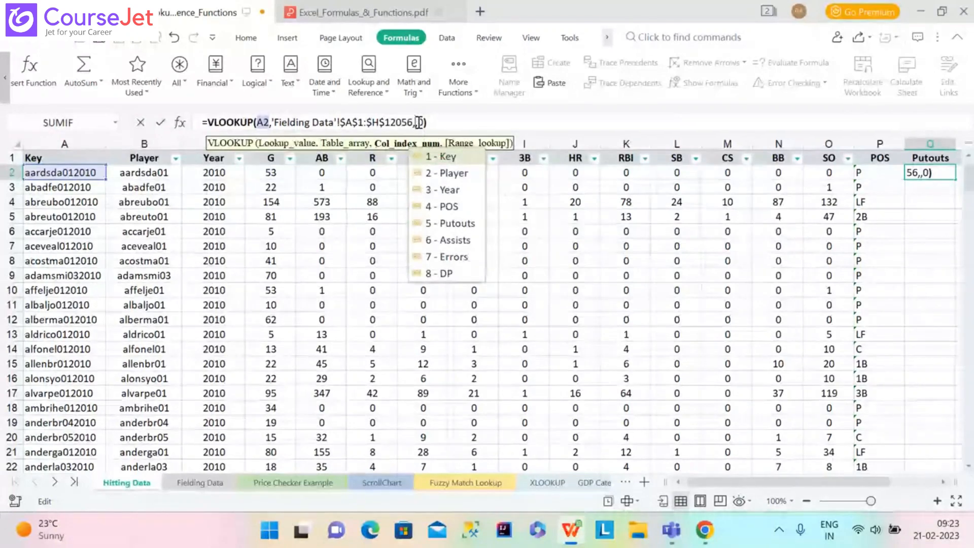
type("5")
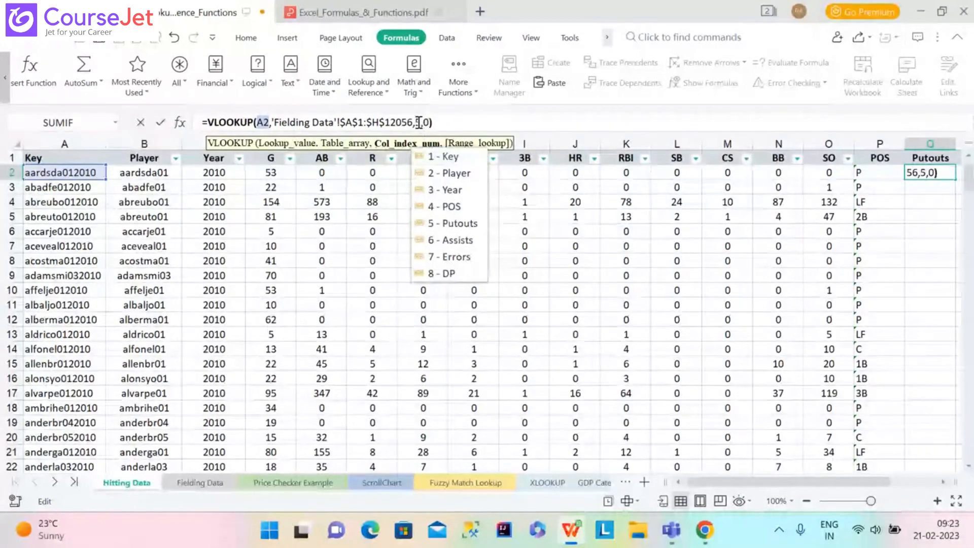
key("Return")
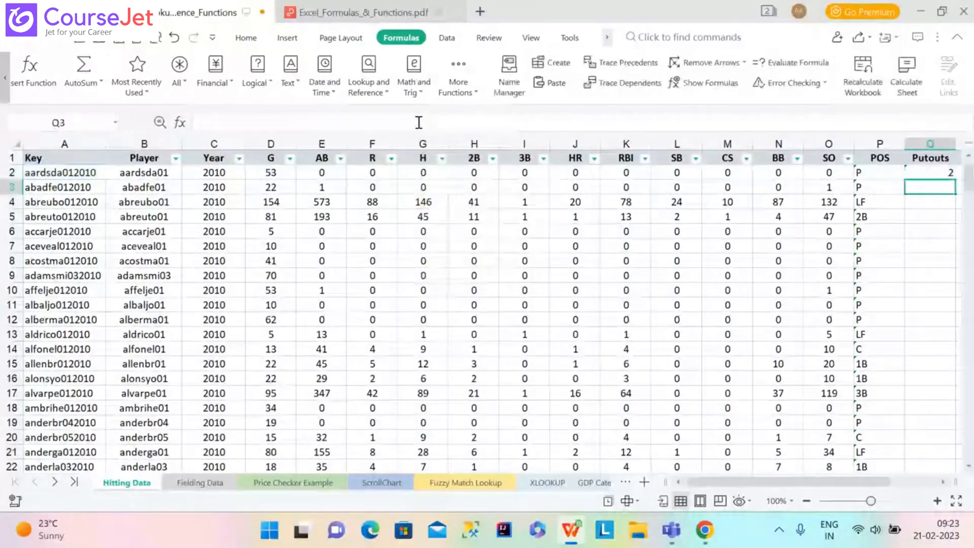
left_click(945, 173)
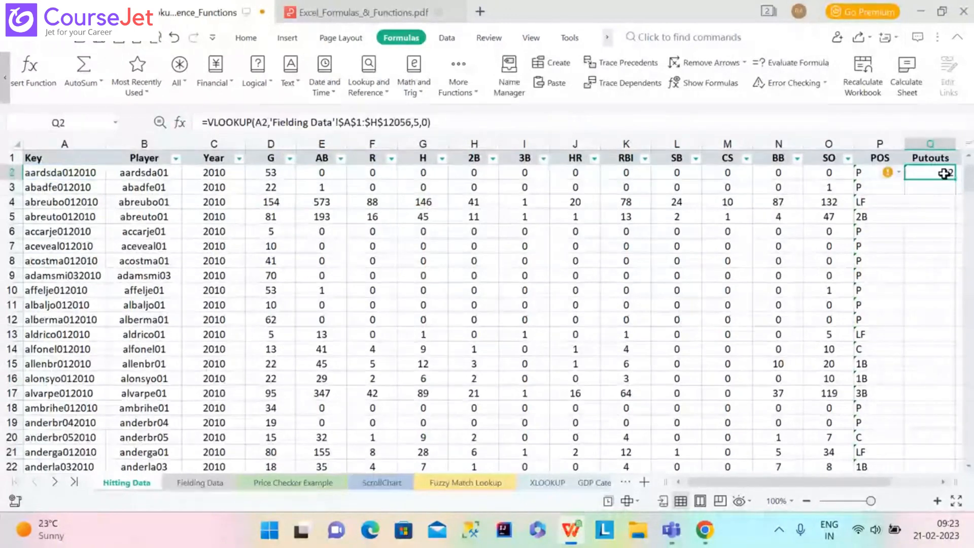
double_click(955, 179)
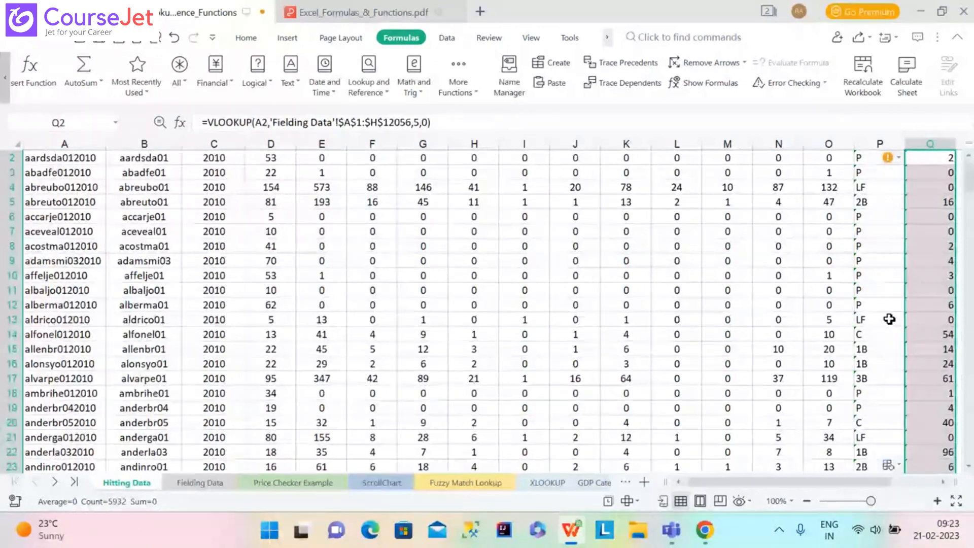
scroll(899, 494, "right", 2)
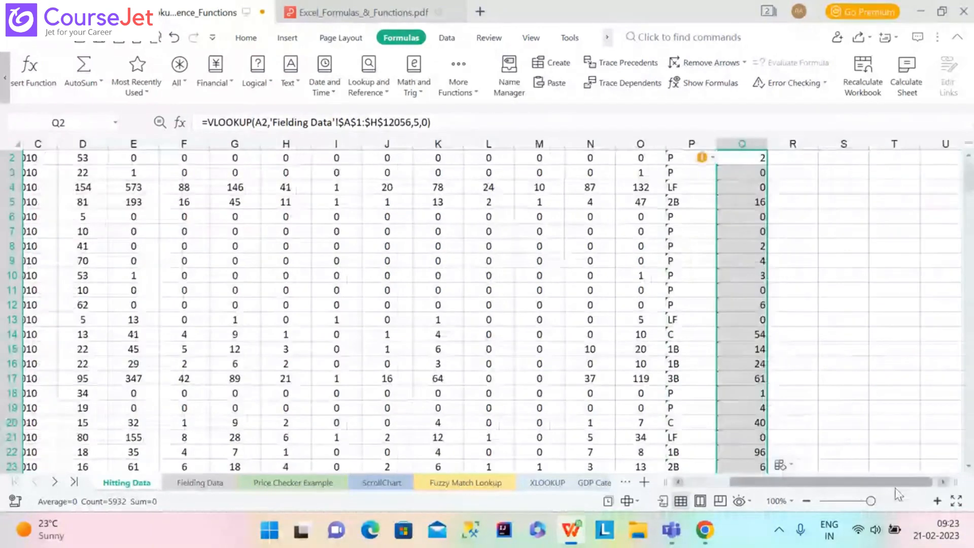
Step: Enter the VLOOKUP on 'Fielding Data'!$A$1:$H$12056 in R2 with column index 6 and exact match 0
left_click(794, 156)
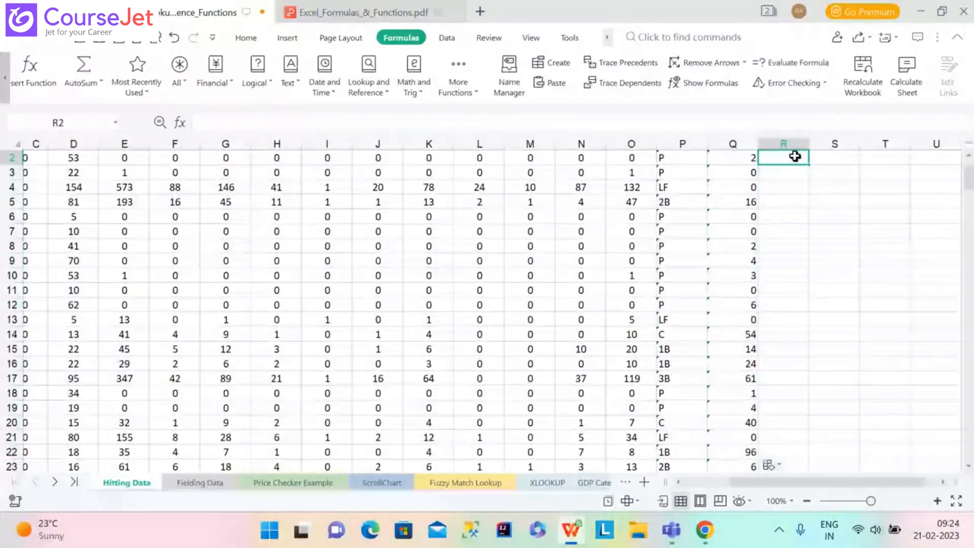
type("=VLOOKUP(A2,'Fielding Data'!$A$1:$H$12056,4,0)")
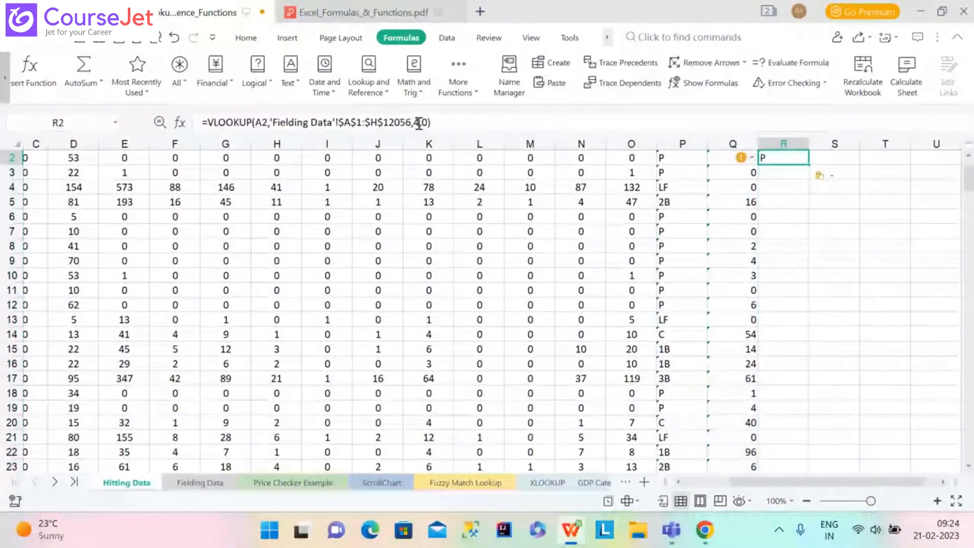
left_click(420, 123)
key("BackSpace")
type("6")
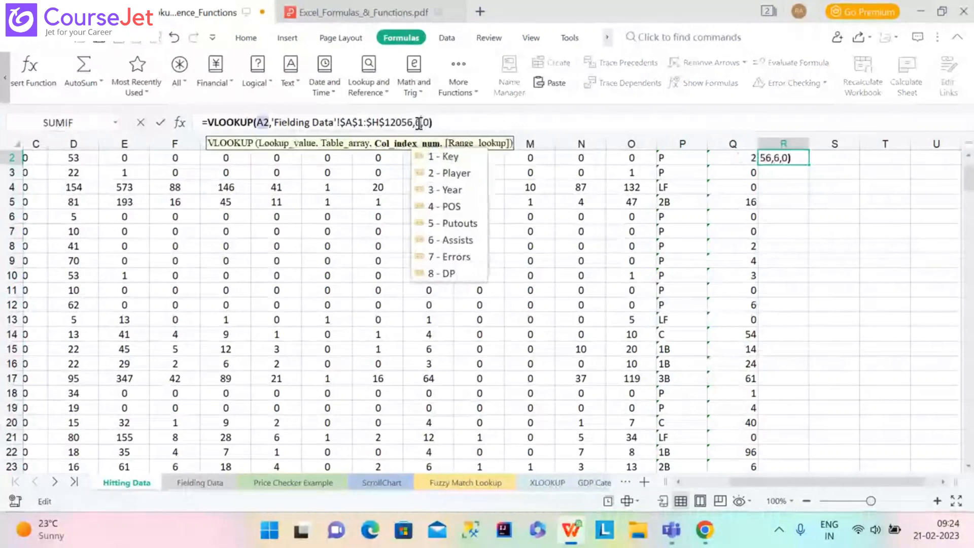
key("Return")
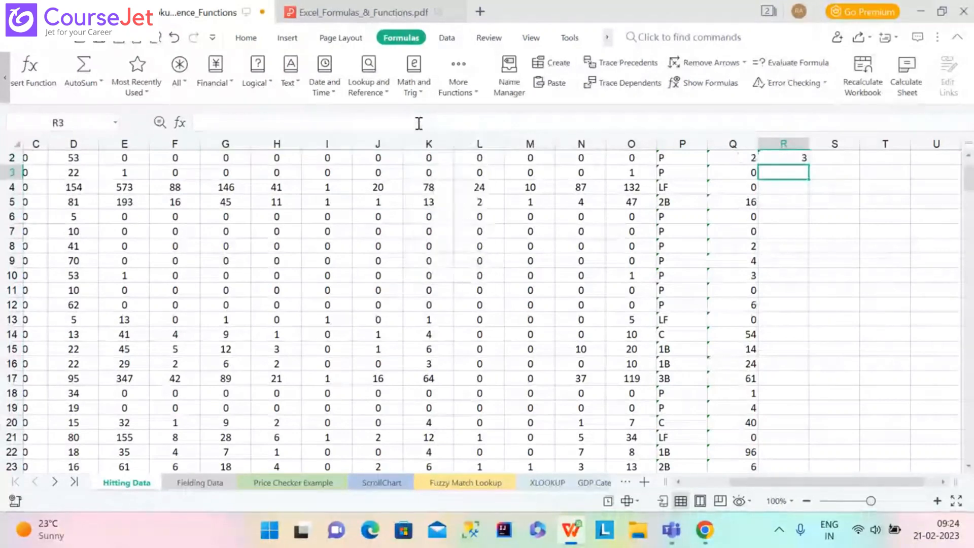
Step: Try to fill the R2 VLOOKUP down the Assists column
left_click(784, 156)
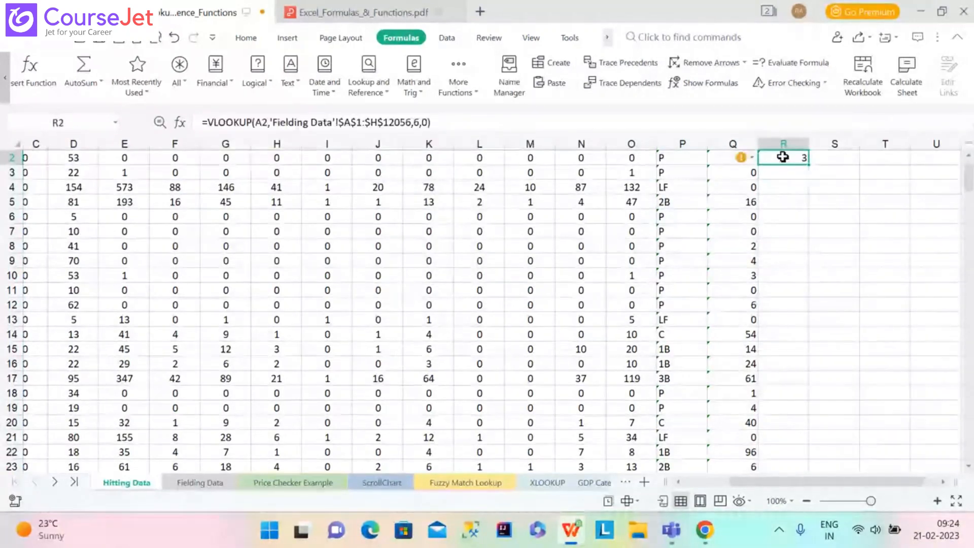
double_click(809, 165)
left_click_drag(808, 166, 970, 393)
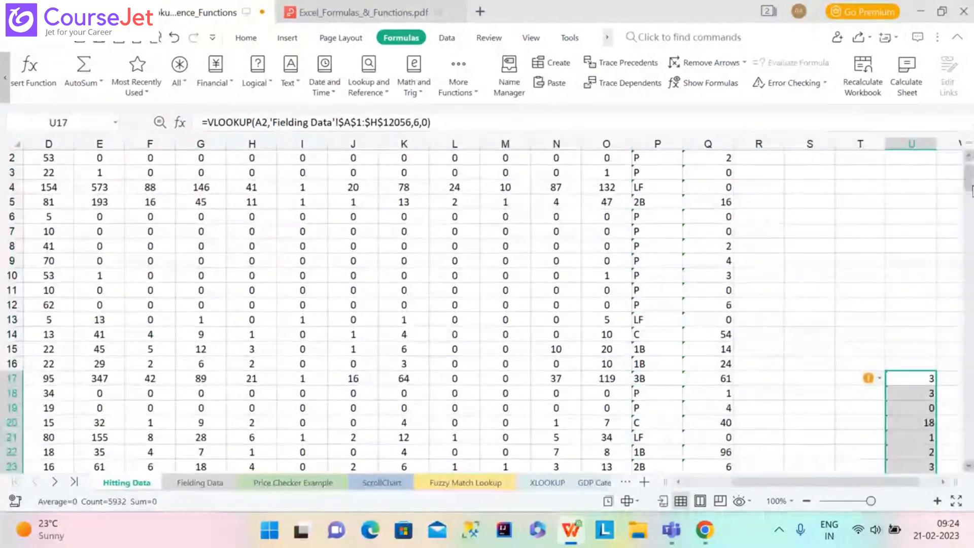
Step: Copy the text of the Q2 VLOOKUP formula into the empty cell R2 under the Assists header
scroll(799, 185, "up", 1)
left_click(758, 172)
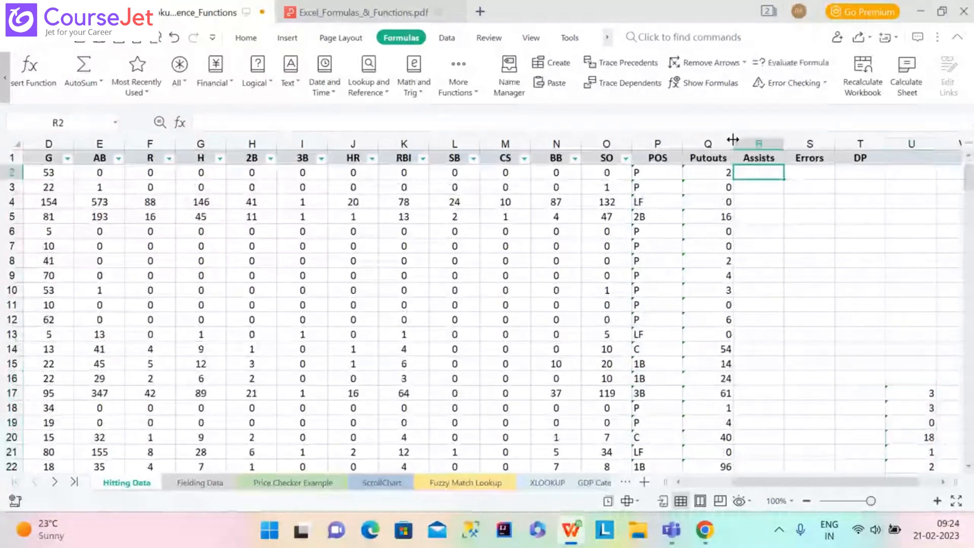
left_click(725, 120)
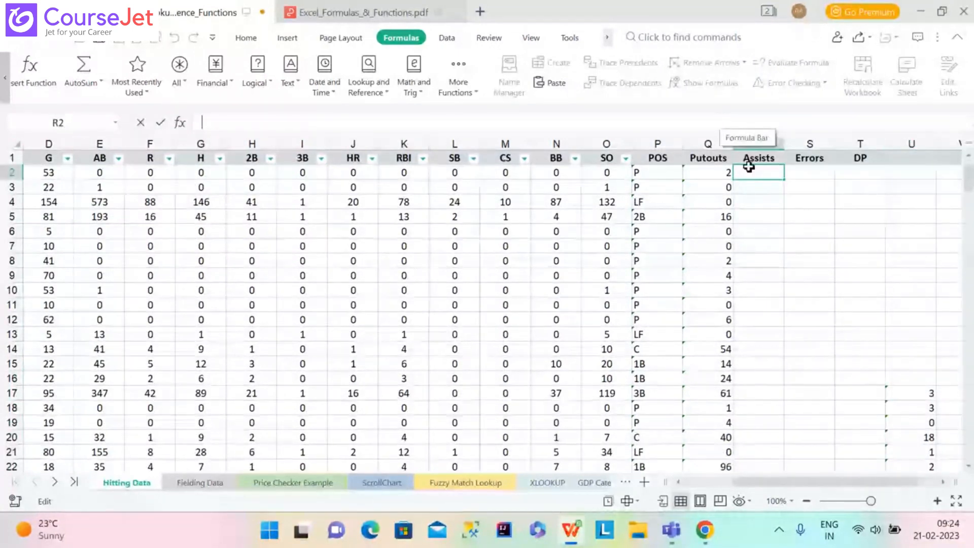
left_click(763, 177)
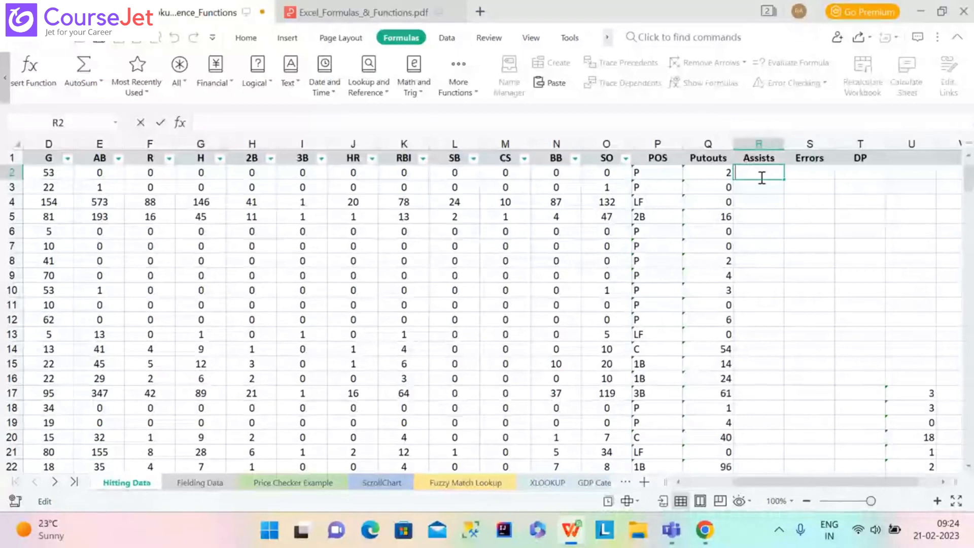
left_click(723, 178)
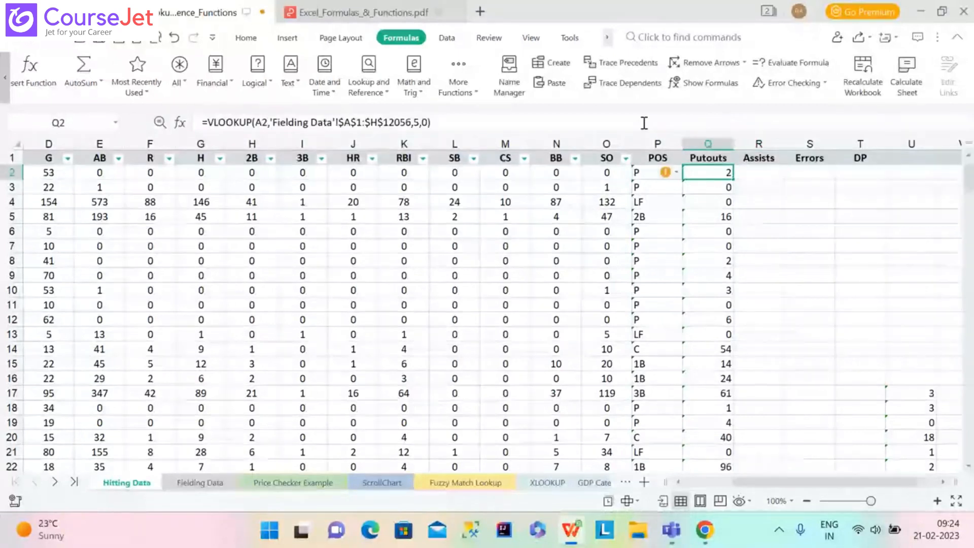
triple_click(644, 123)
key("ctrl+c")
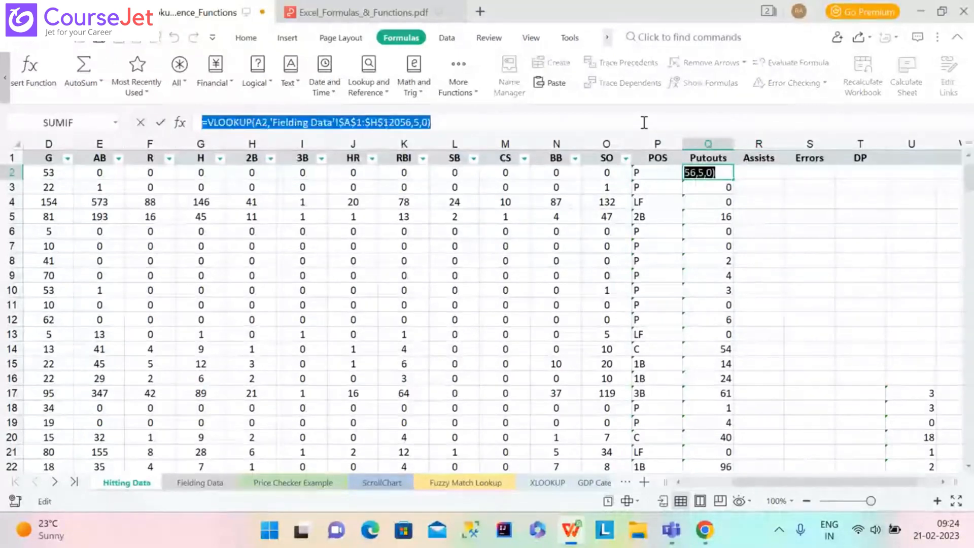
left_click(776, 170)
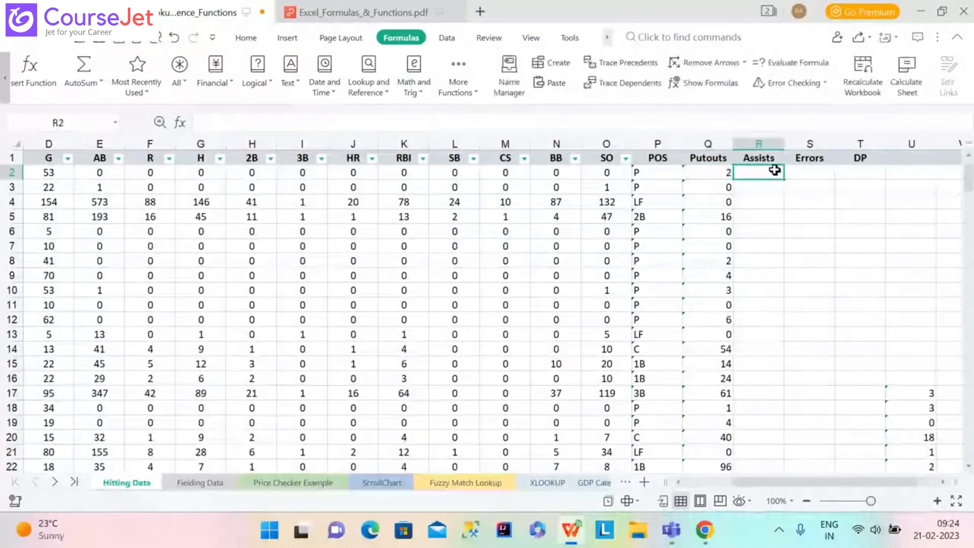
key("ctrl+v")
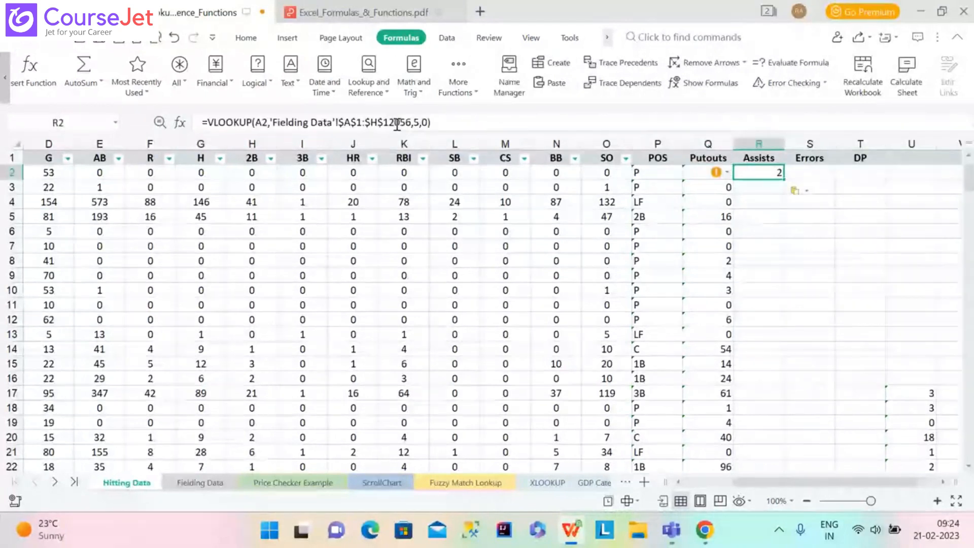
Step: Set the column index of the R2 VLOOKUP to 6 and fill the formula down the Assists column
left_click(420, 122)
key("BackSpace")
type("6")
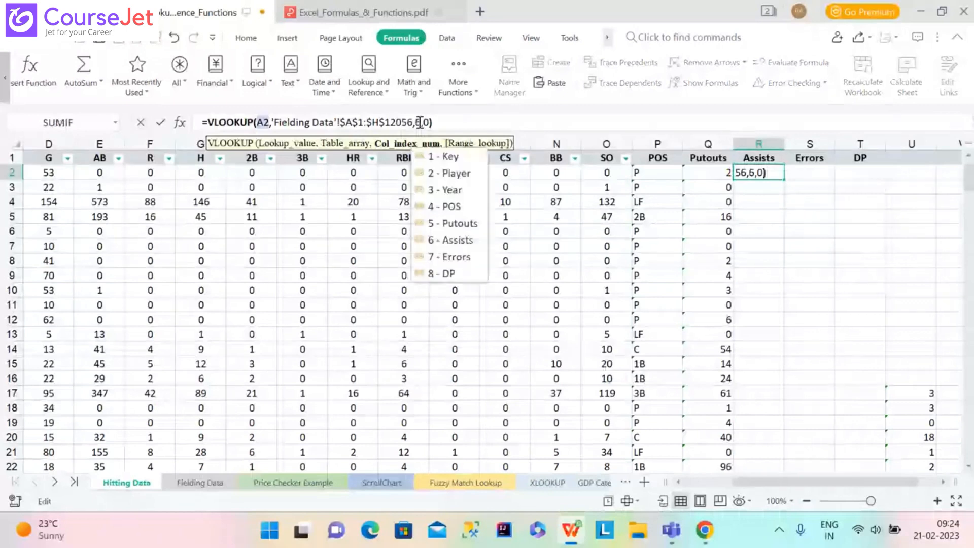
key("Return")
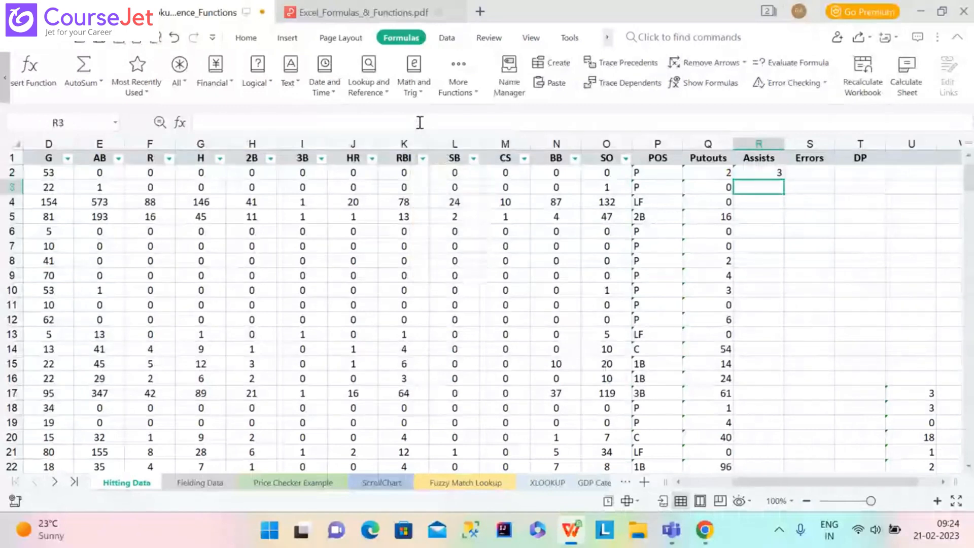
left_click(778, 175)
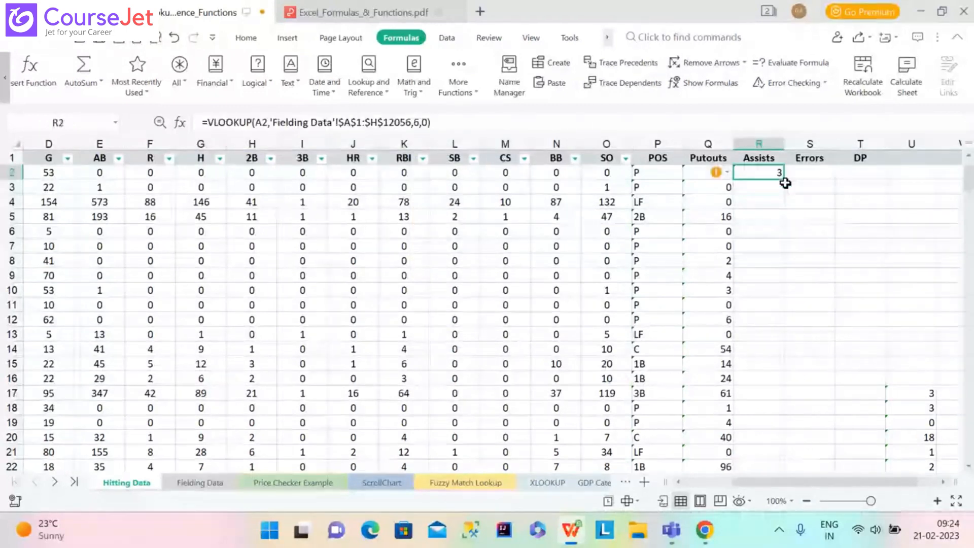
double_click(785, 180)
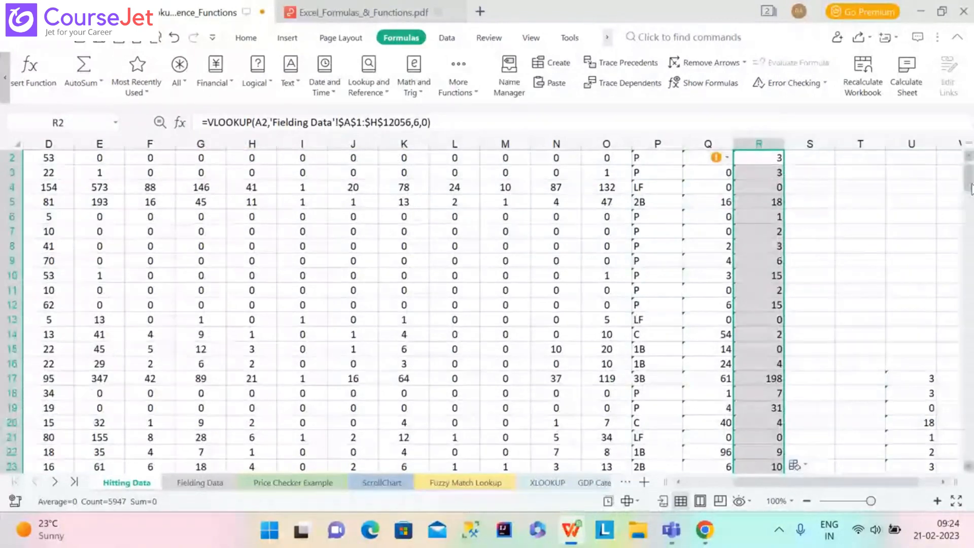
Step: Paste the copied VLOOKUP formula into S2 under the Errors header and set its column index to 7
scroll(826, 175, "up", 1)
left_click(826, 175)
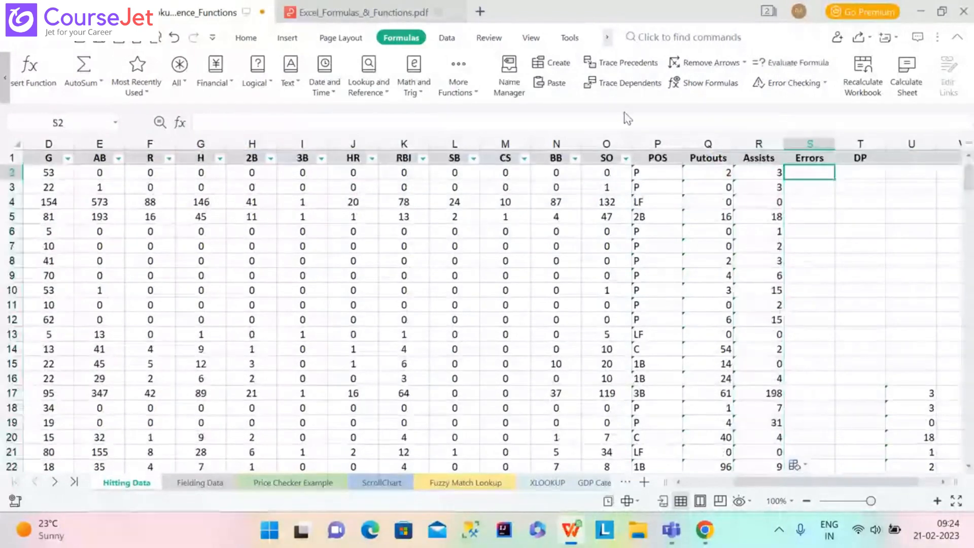
left_click(627, 122)
type("=VLOOKUP(A2,'Fielding Data'!$A$1:$H$12056,5,0)")
left_click(419, 123)
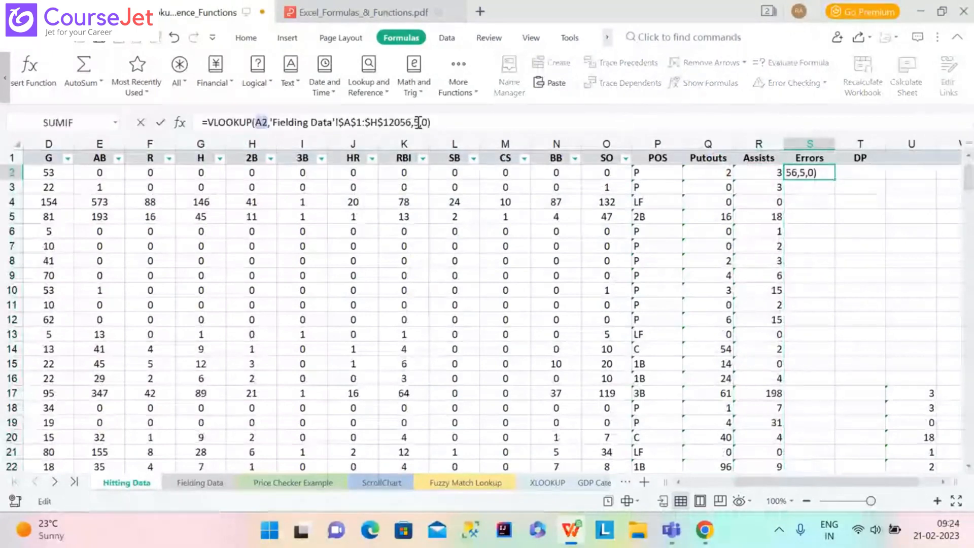
key("BackSpace")
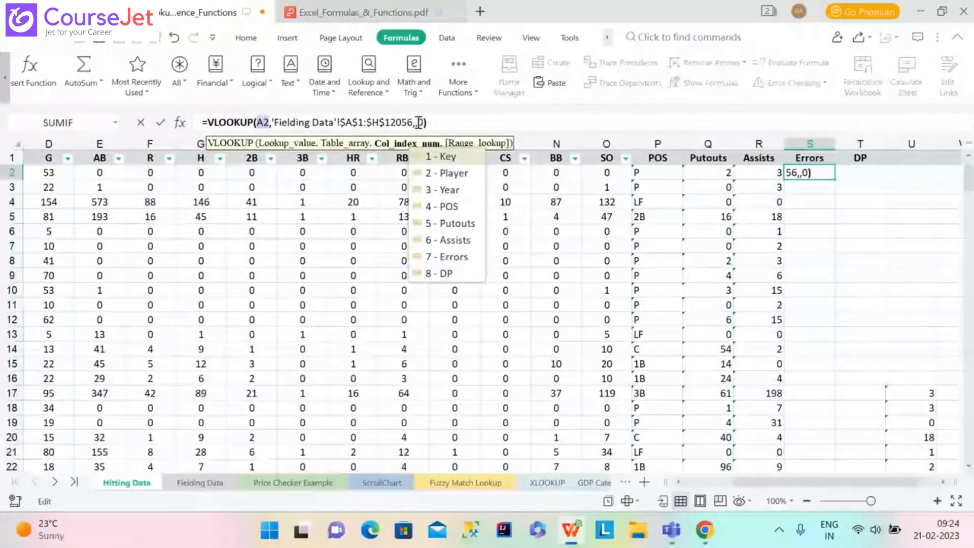
type("7")
key("Return")
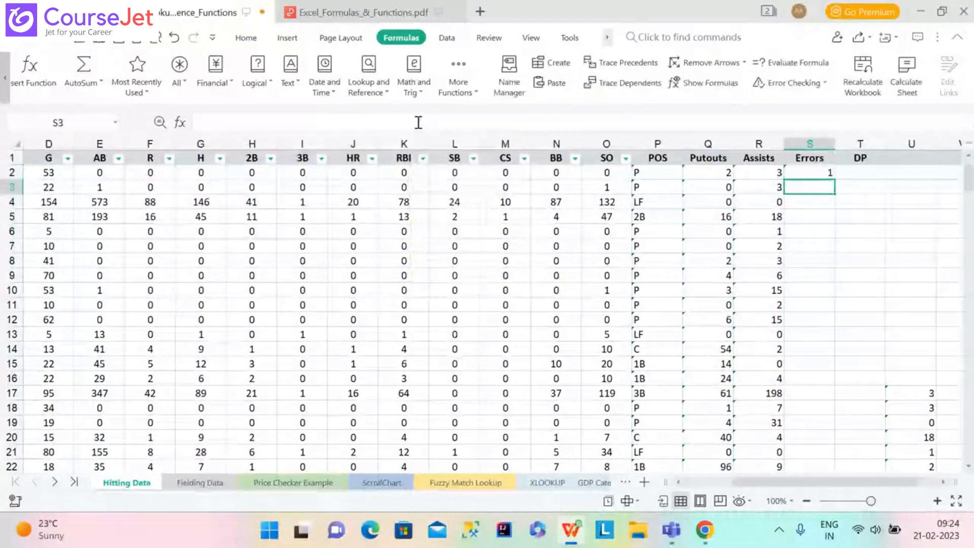
Step: Fill the S2 VLOOKUP formula down the whole Errors column
left_click_drag(822, 176, 838, 184)
left_click(831, 178)
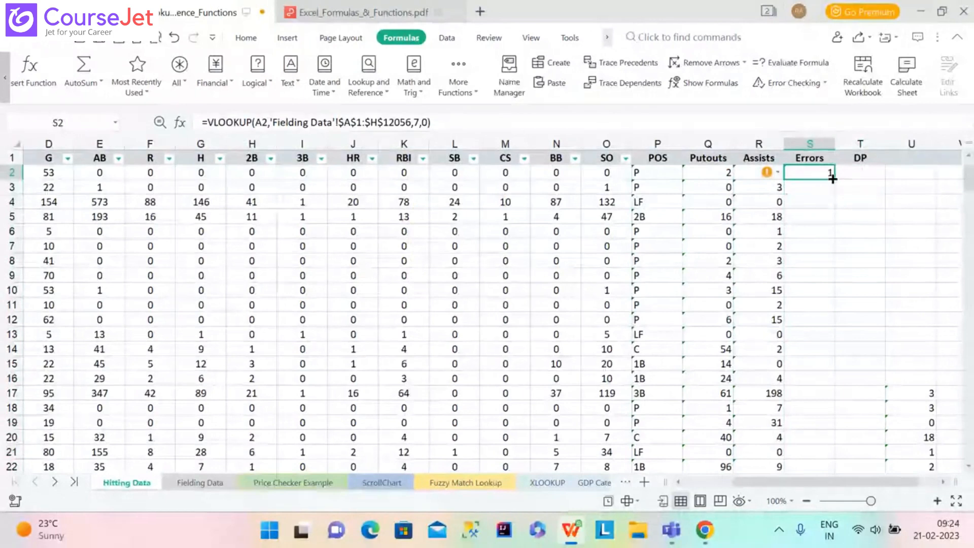
double_click(833, 177)
Step: Paste the copied VLOOKUP into T2 for DP, set its column index to 8, and fill it down the column
left_click(870, 158)
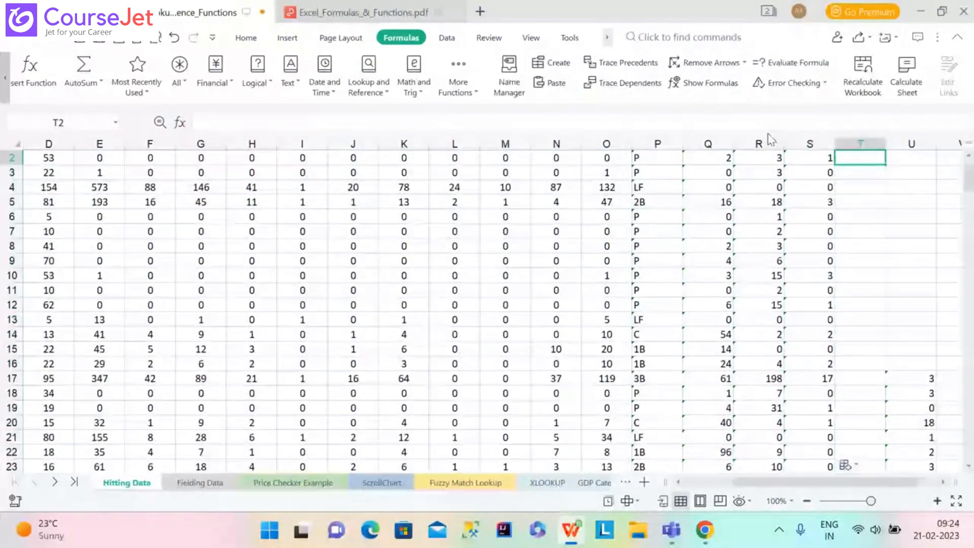
left_click(740, 125)
type("=VLOOKUP(A2,'Fielding Data'!$A$1:$H$12056,5,0)")
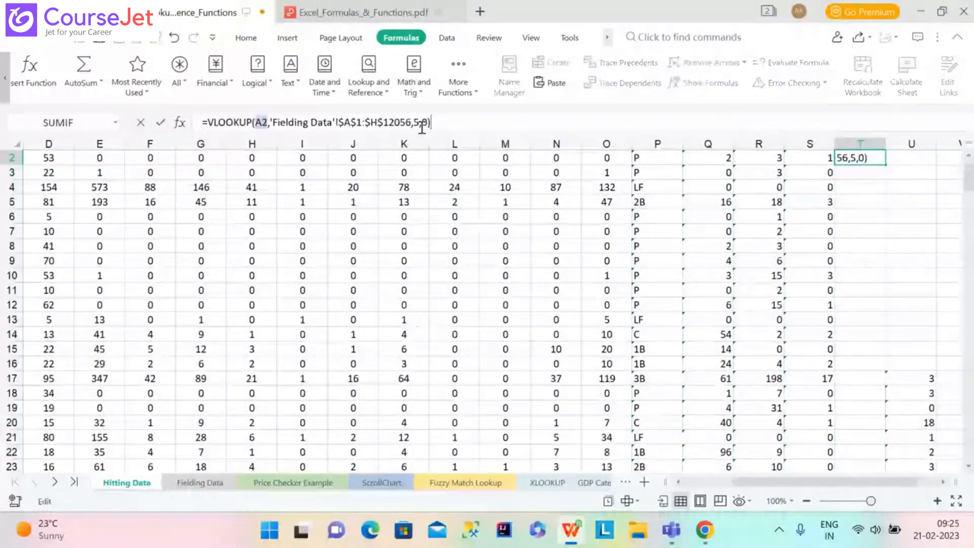
left_click(419, 124)
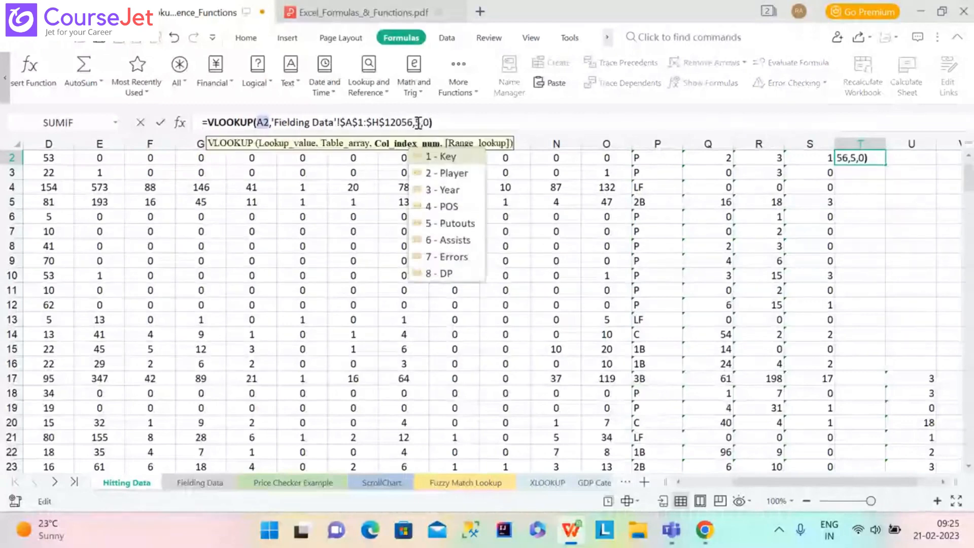
key("BackSpace")
type("8")
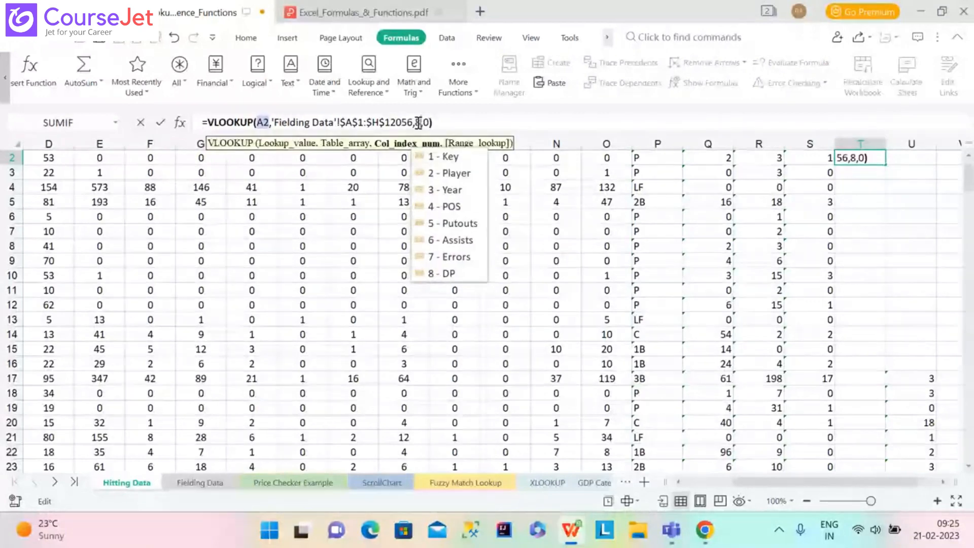
key("Return")
key("Up")
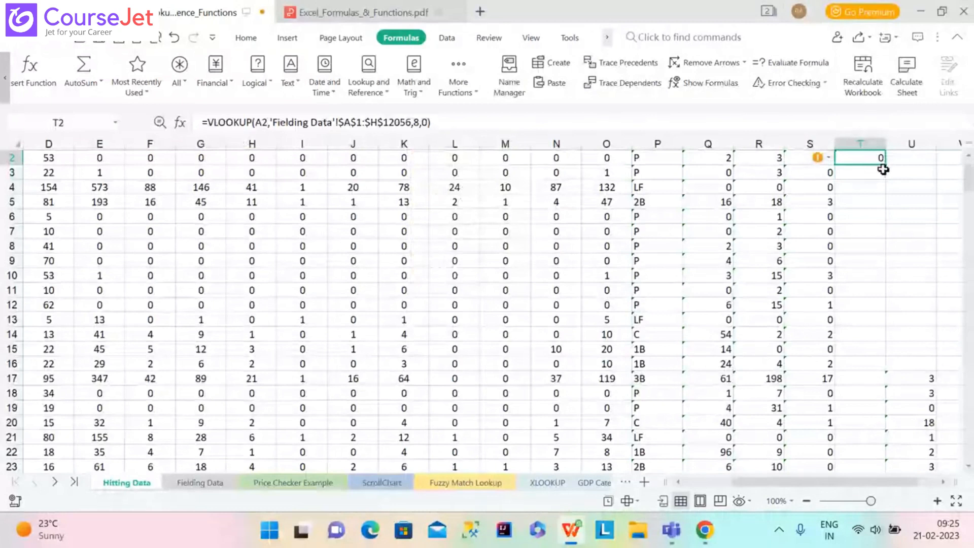
double_click(885, 166)
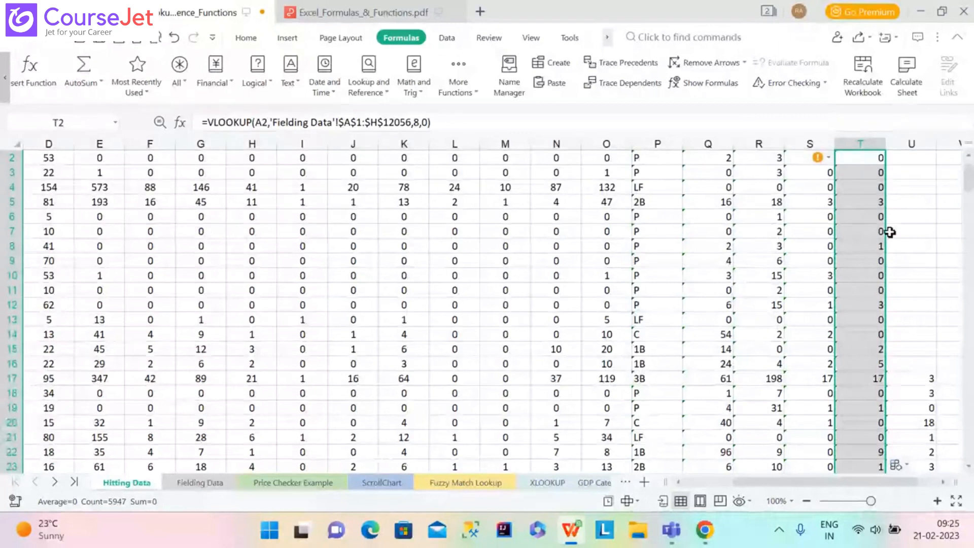
Step: Clear the stray VLOOKUP values from column U of Hitting Data
left_click(916, 138)
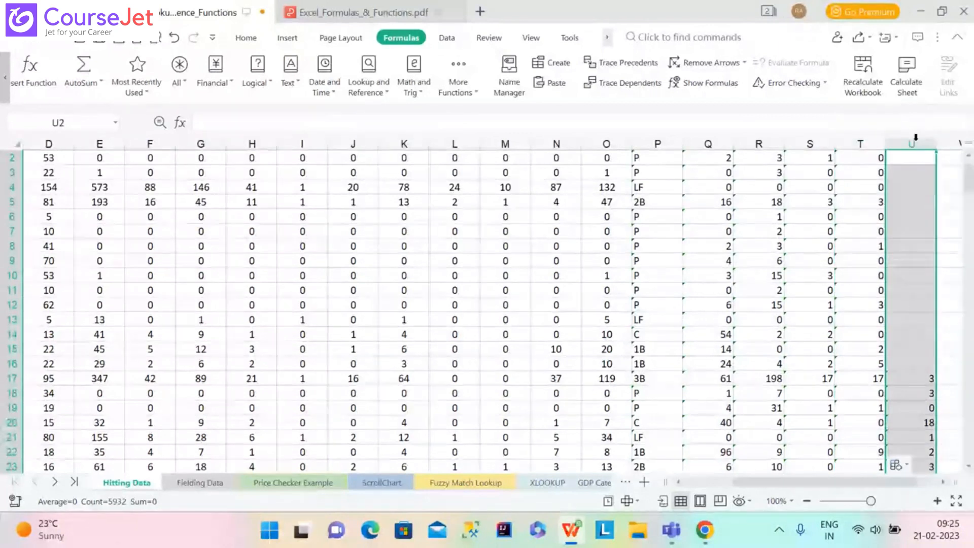
key("Delete")
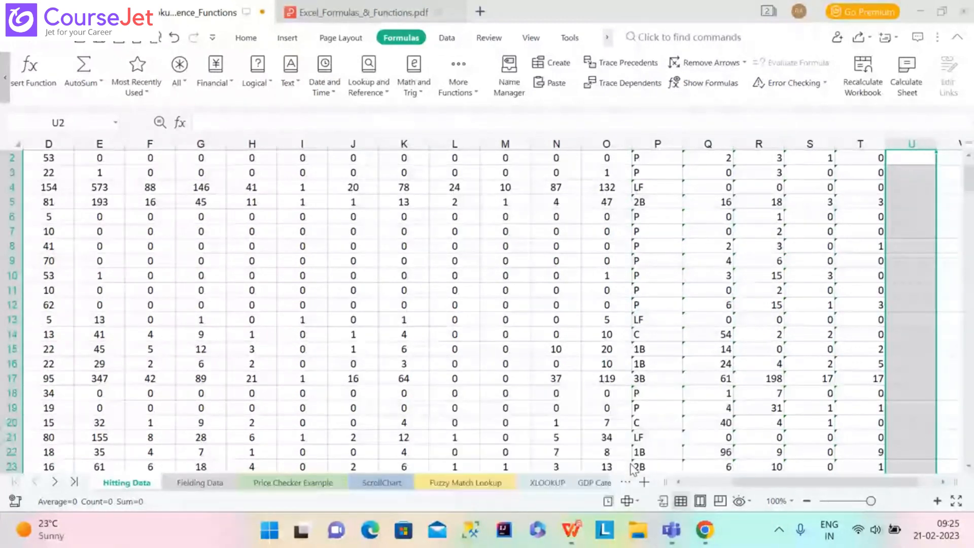
Step: Switch to Excel_Formulas_&_Functions.pdf and go to the ROW/ROWS explanation on page 40
left_click(634, 469)
left_click(221, 501)
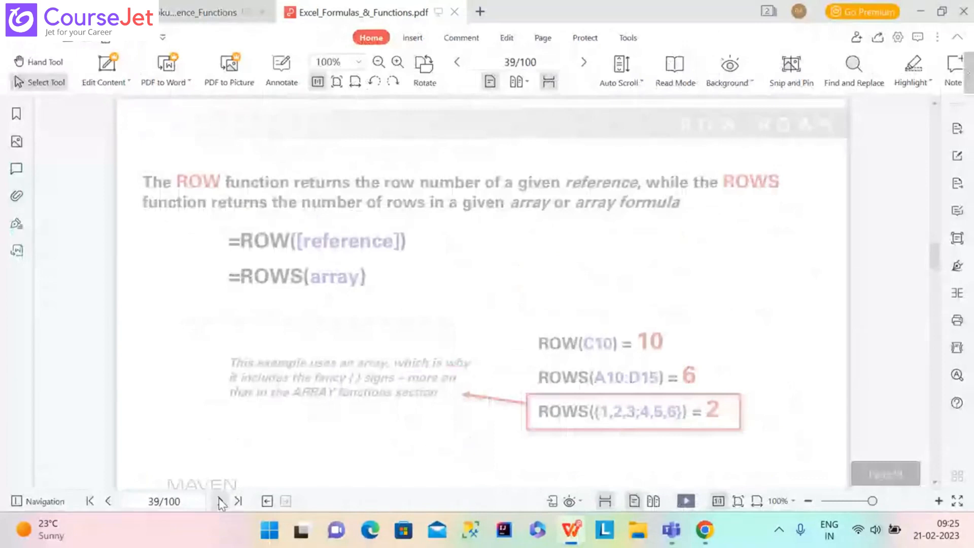
left_click(220, 501)
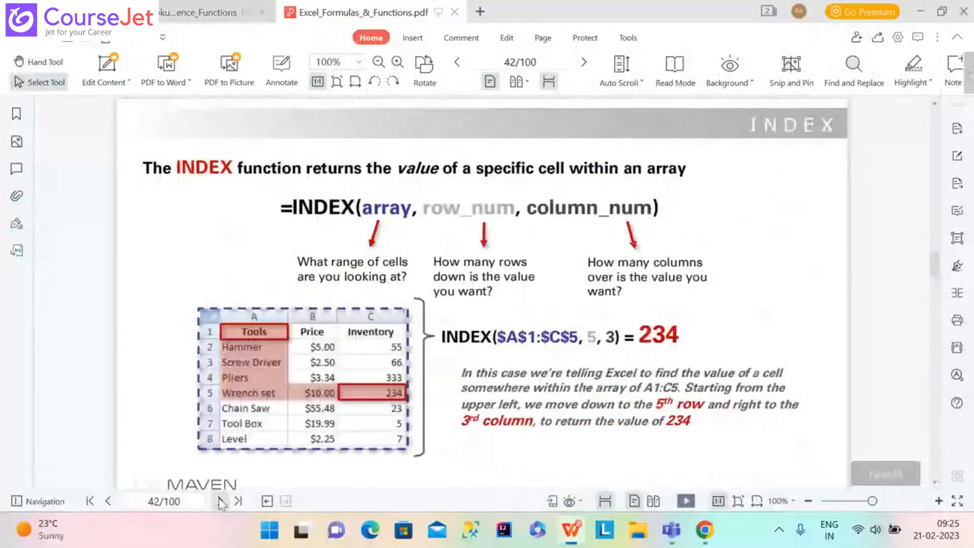
left_click(220, 502)
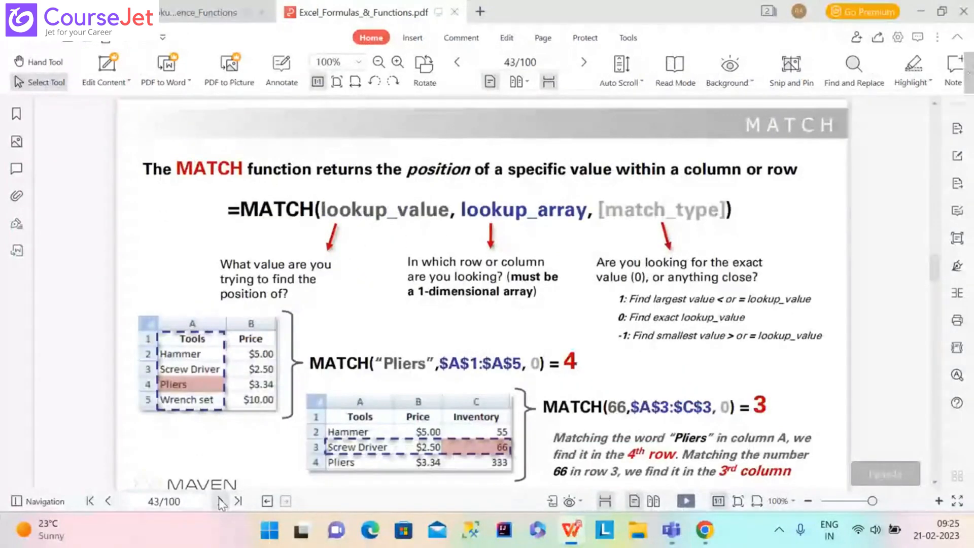
left_click(220, 502)
left_click(107, 502)
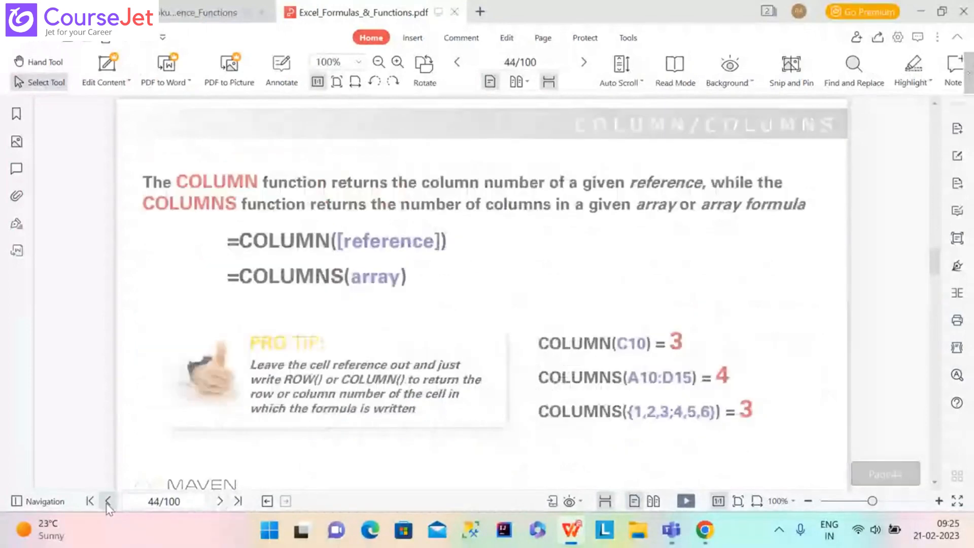
left_click(107, 502)
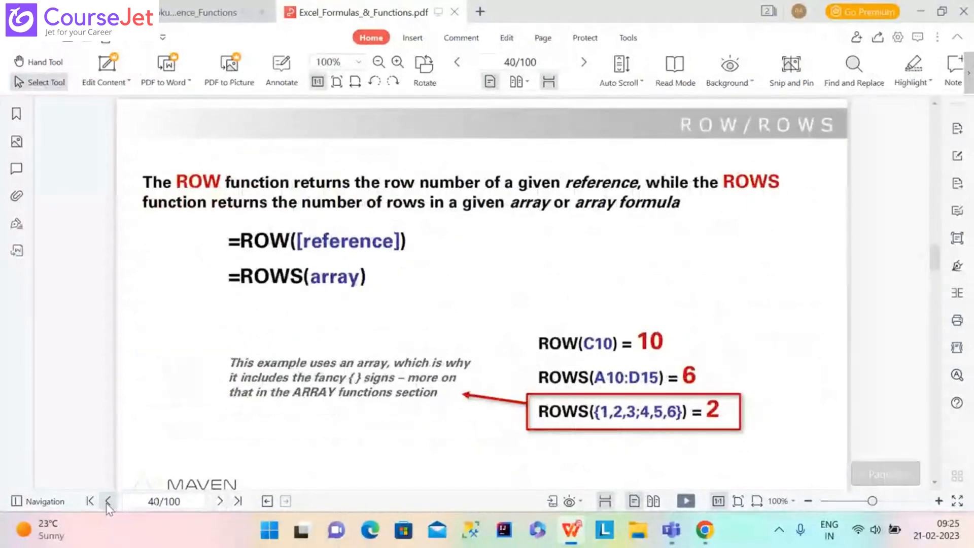
Step: Go back to the Laws of Lookups on page 39 of the PDF, and return to the Hitting Data workbook
left_click(108, 502)
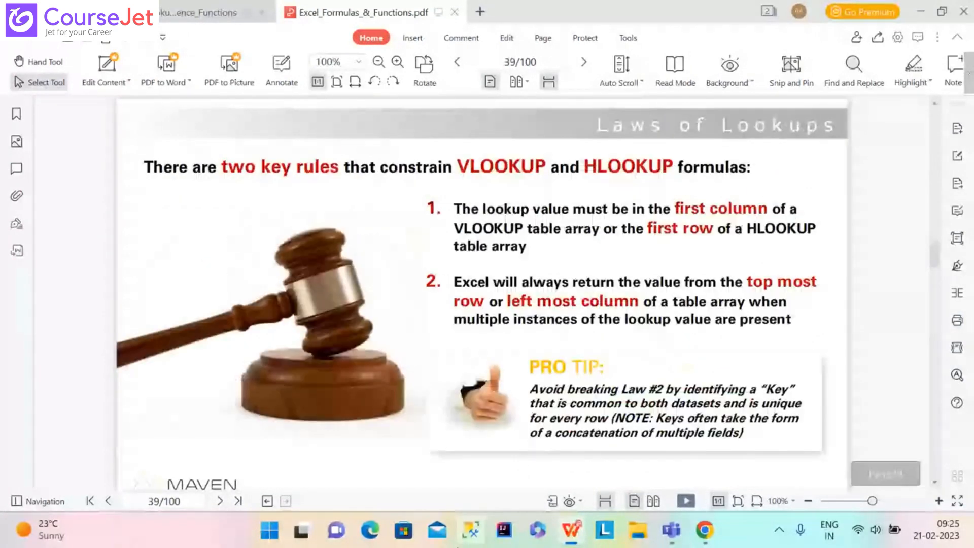
mouse_move(571, 530)
left_click(475, 434)
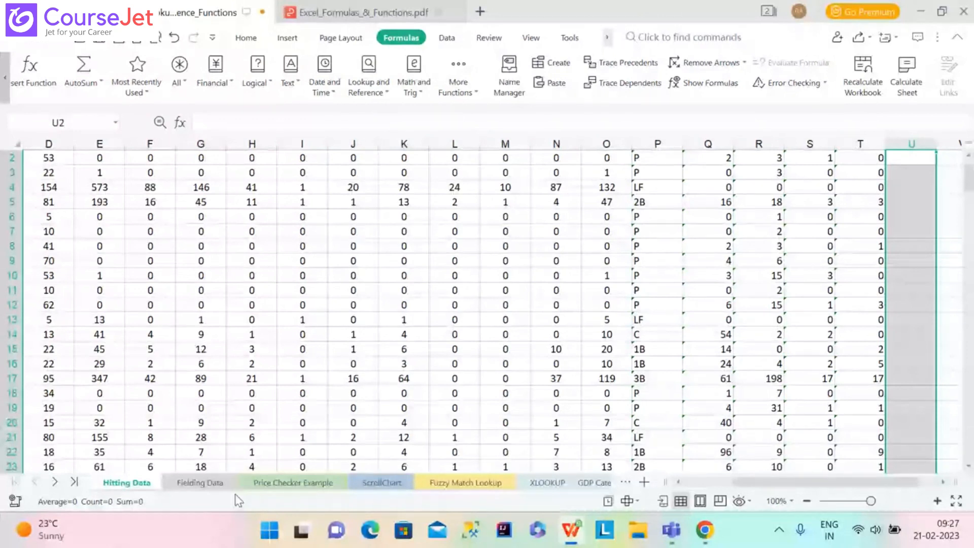
Step: Inspect the VLOOKUP formulas in P1306, Q1306 and R1306 of Hitting Data and the key in that row
left_click_drag(971, 181, 972, 238)
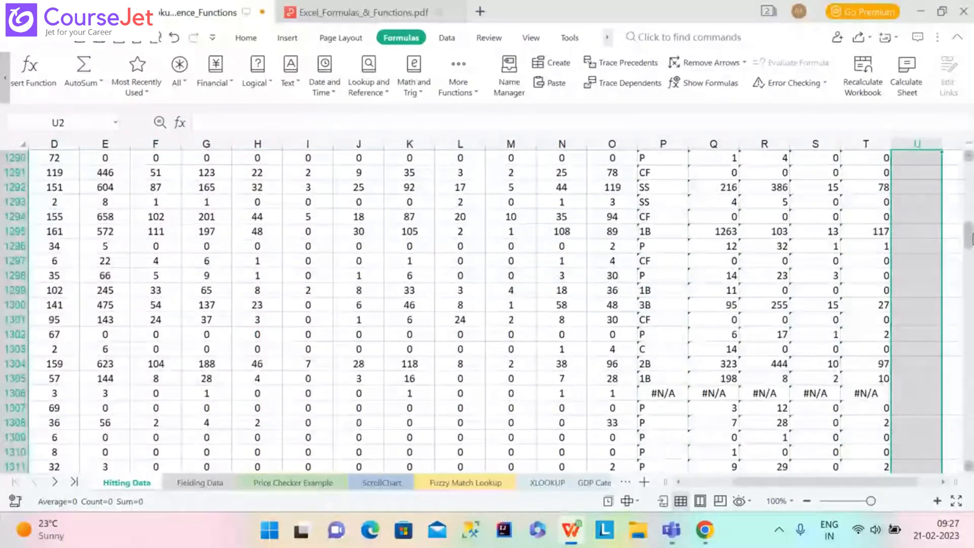
left_click(673, 392)
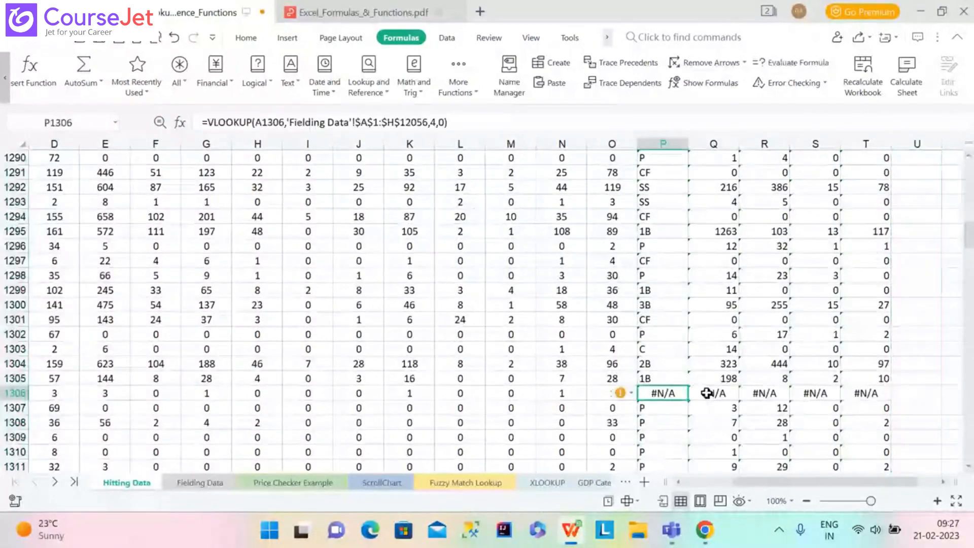
left_click(707, 394)
left_click(767, 394)
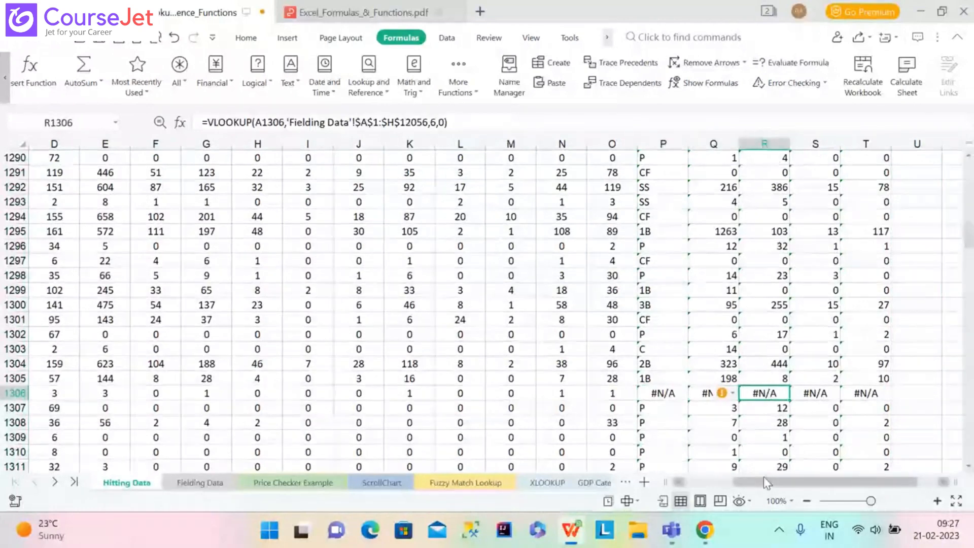
left_click_drag(764, 478, 707, 485)
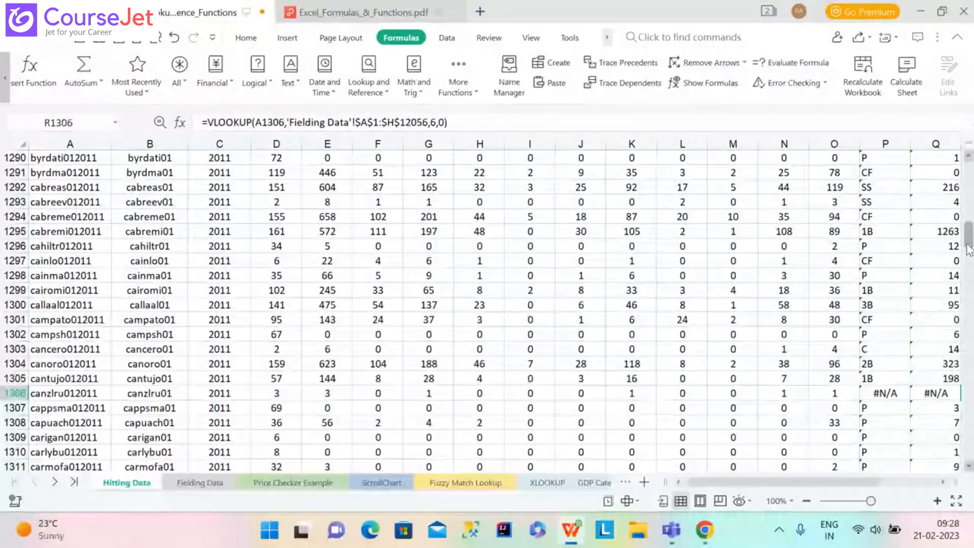
Step: Select the entire header row of Hitting Data
left_click_drag(968, 248, 960, 177)
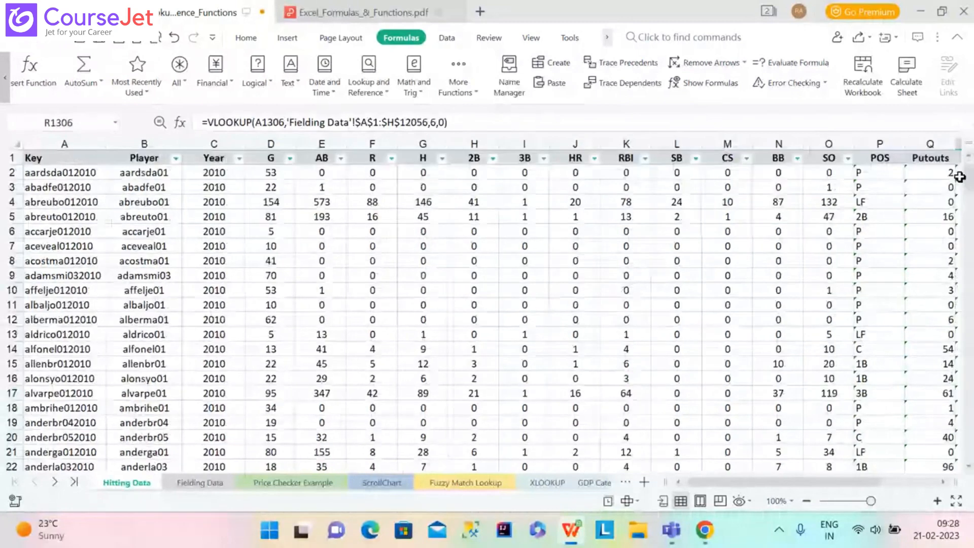
left_click(12, 158)
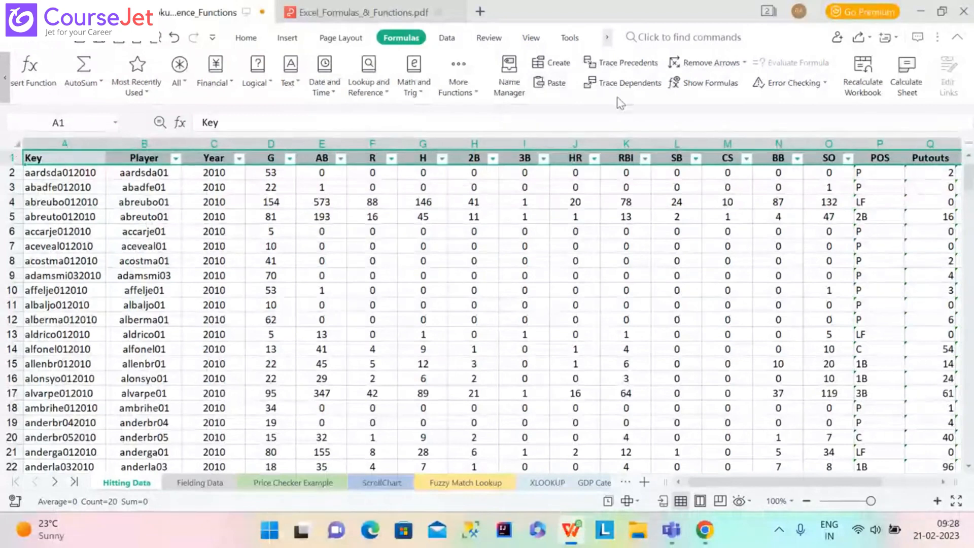
left_click(247, 38)
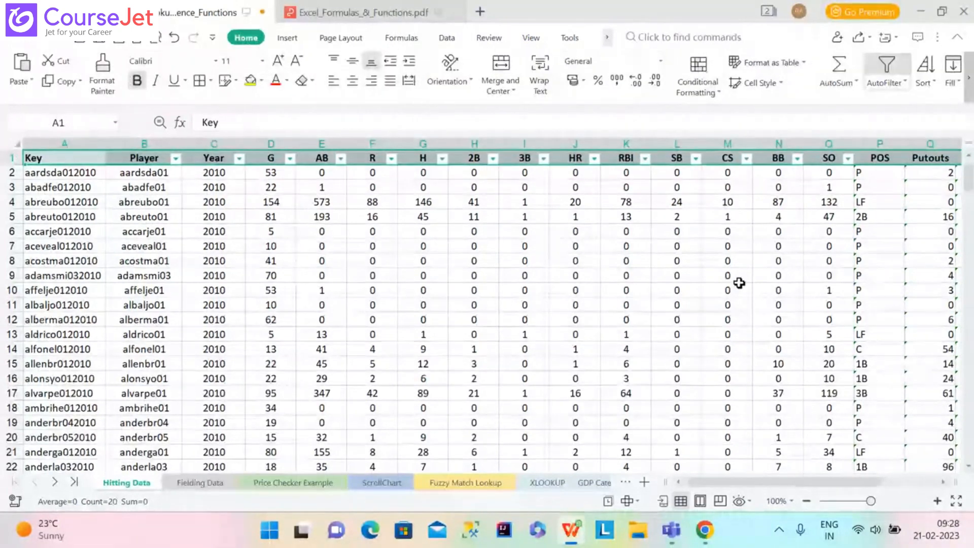
mouse_move(705, 530)
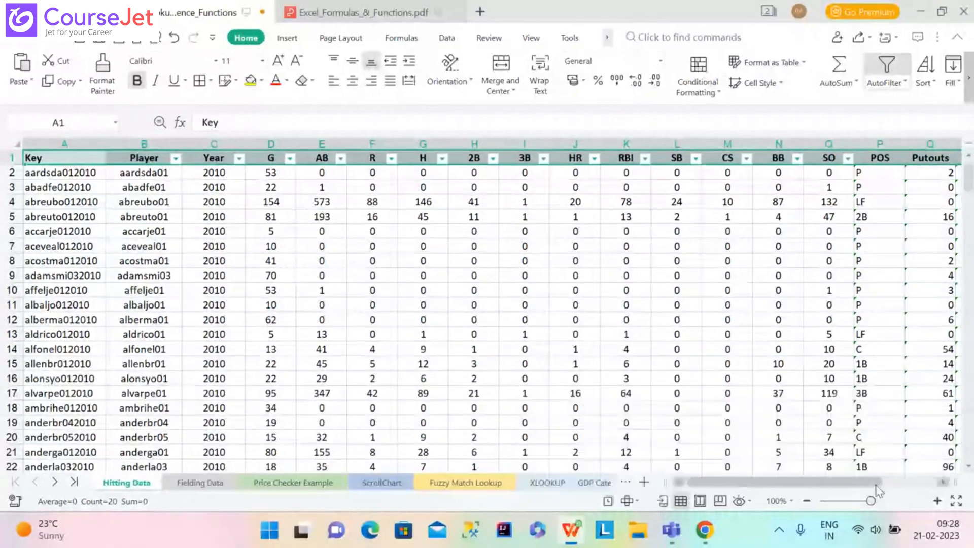
left_click(970, 81)
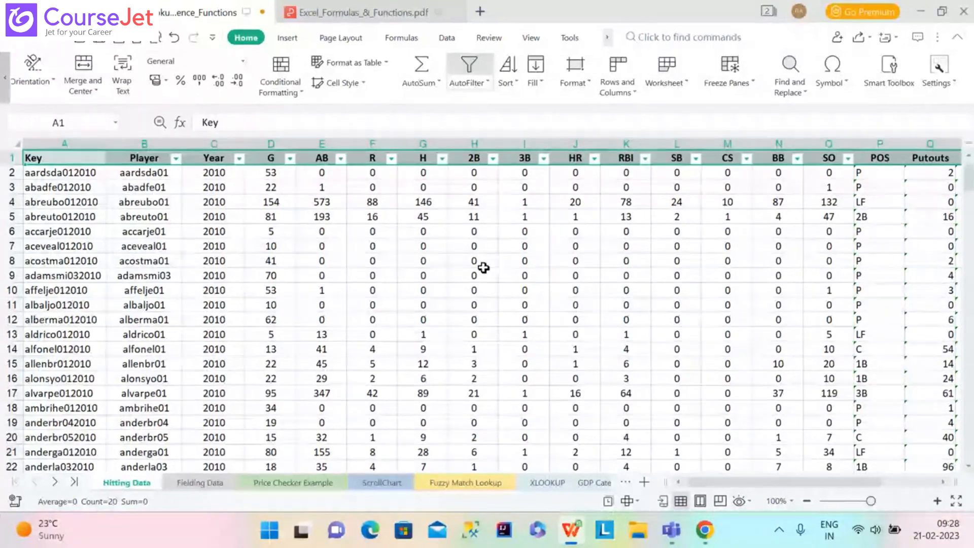
left_click(7, 82)
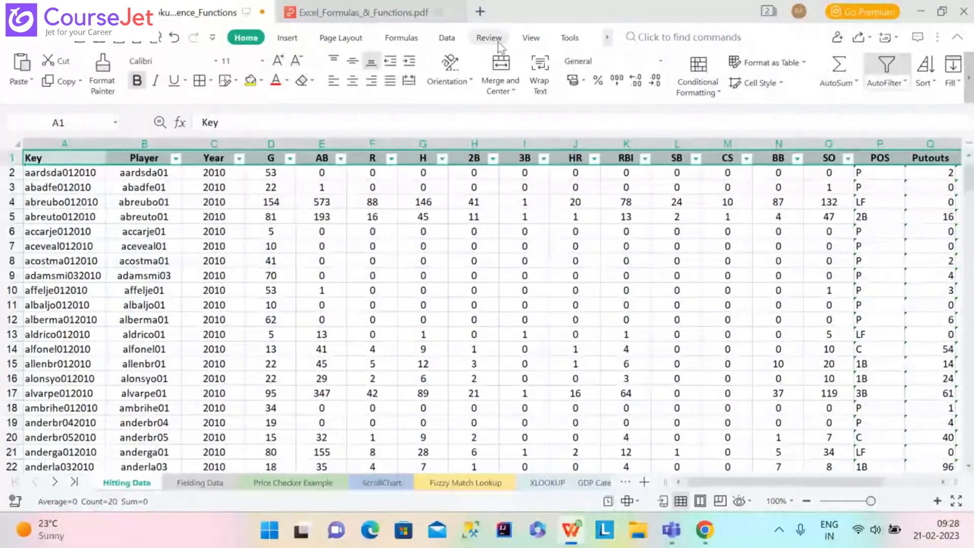
left_click(529, 40)
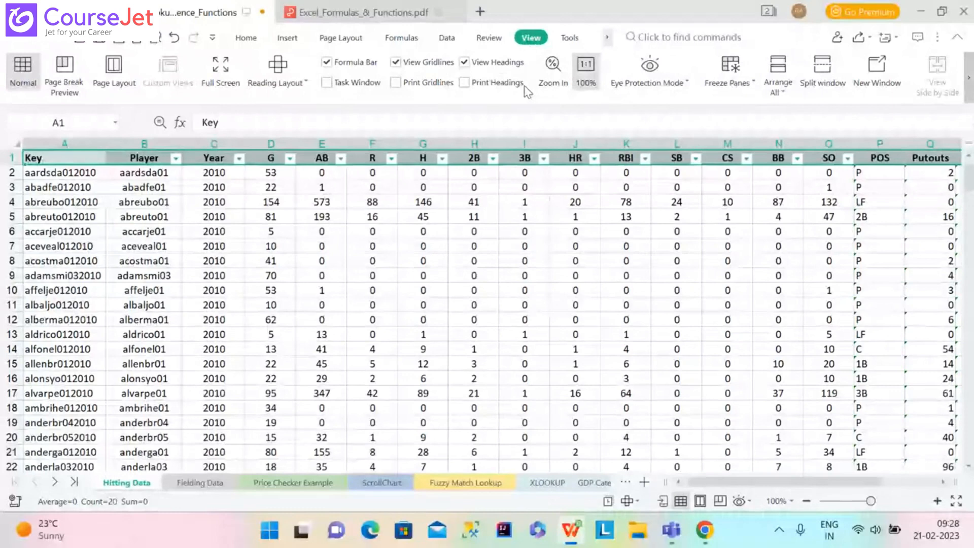
left_click(247, 38)
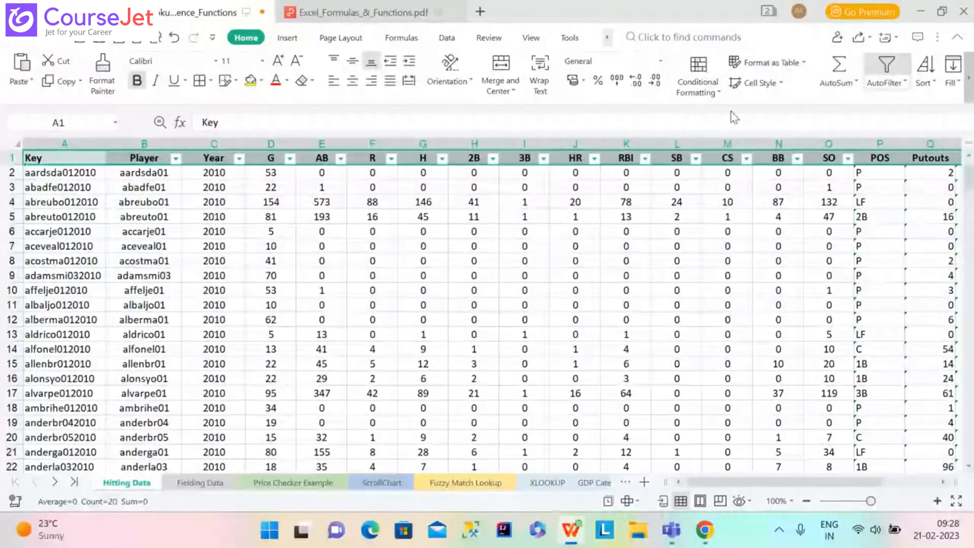
left_click(970, 81)
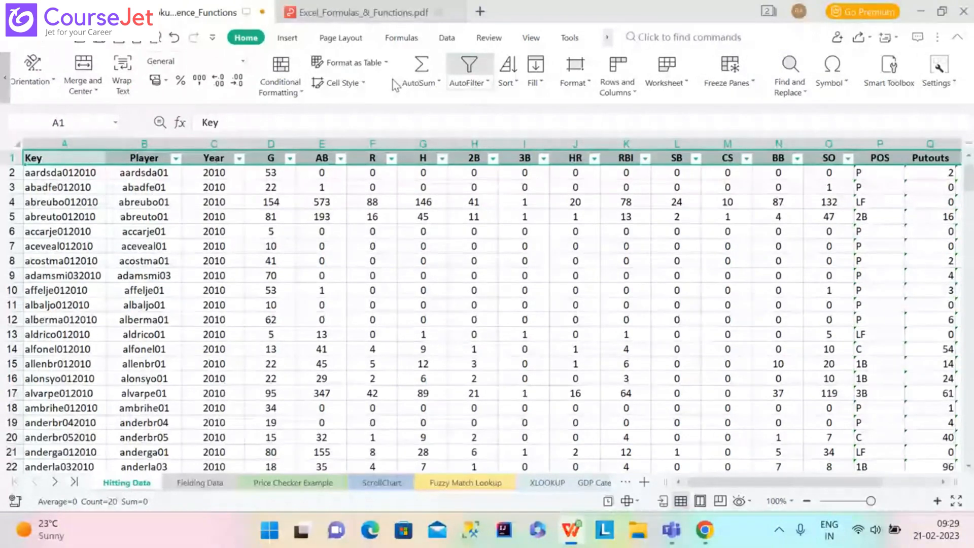
left_click(359, 42)
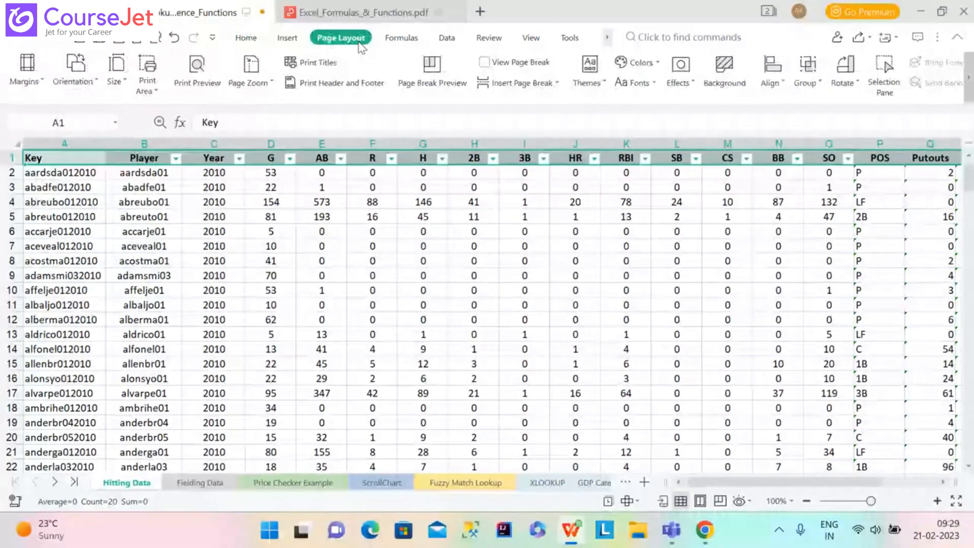
left_click(287, 40)
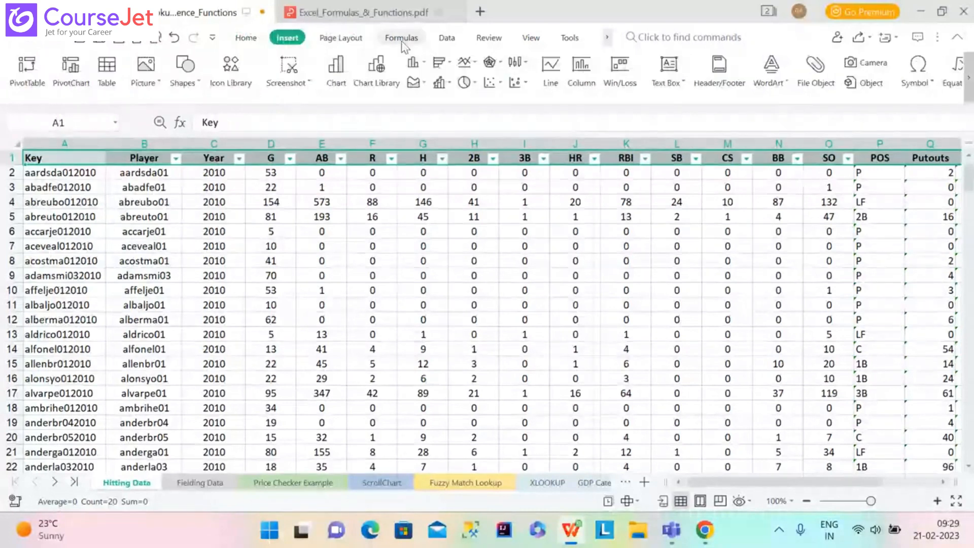
left_click(402, 44)
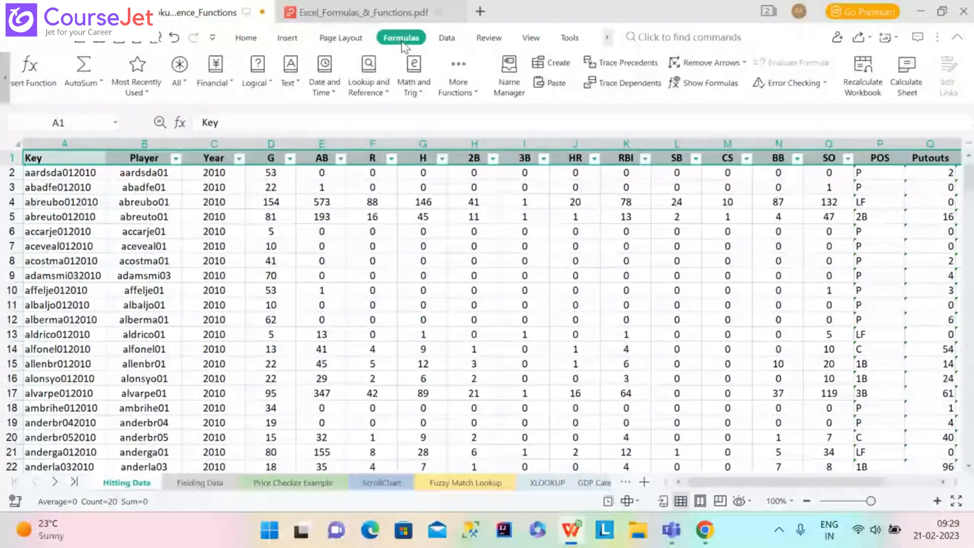
left_click(446, 41)
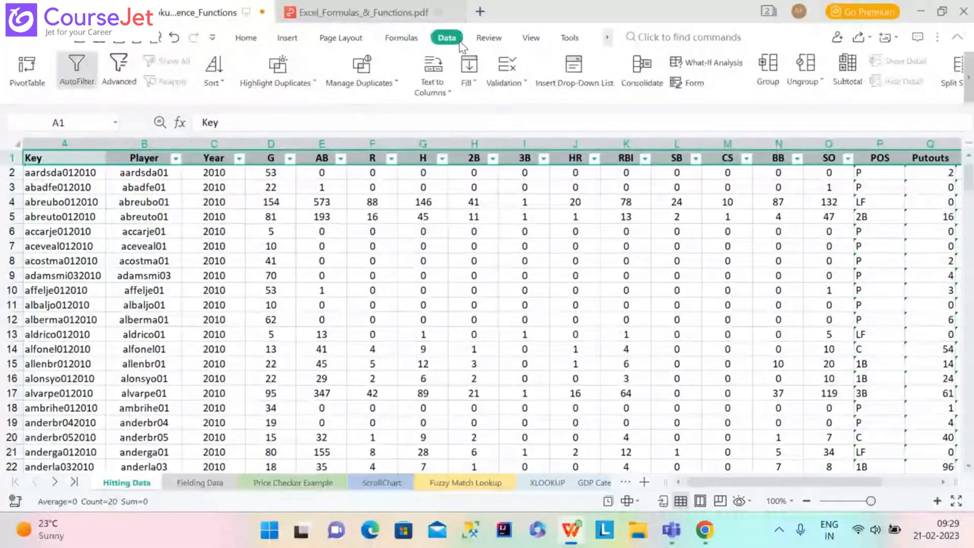
left_click(488, 38)
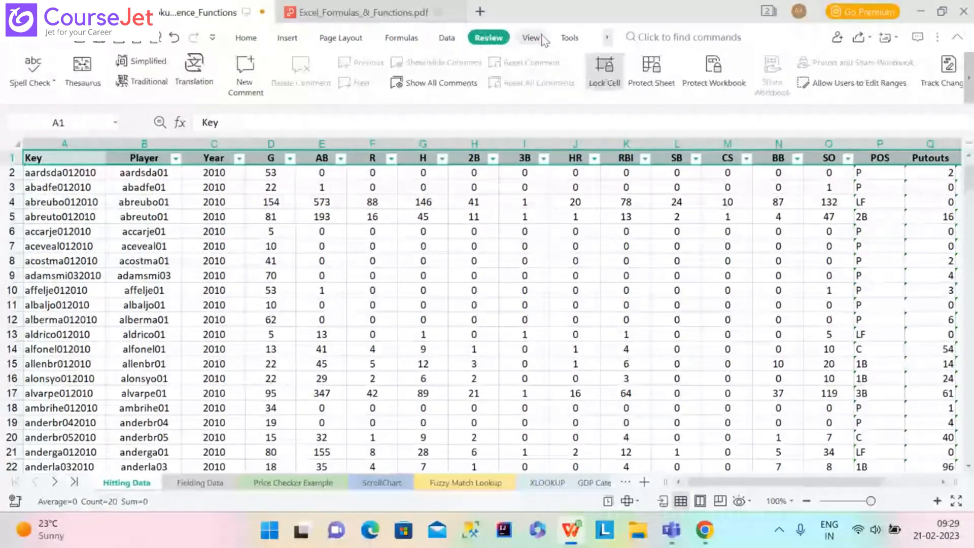
left_click(532, 40)
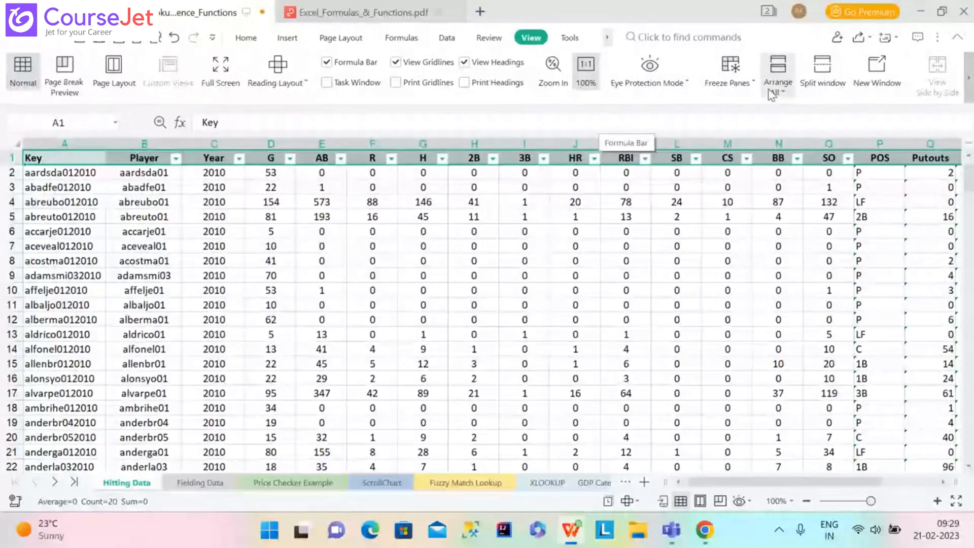
left_click(968, 84)
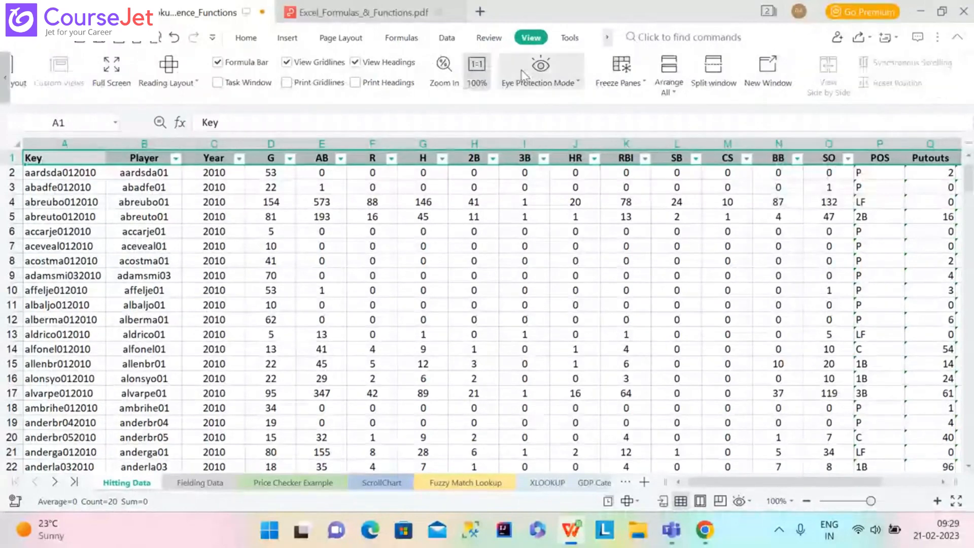
left_click(570, 38)
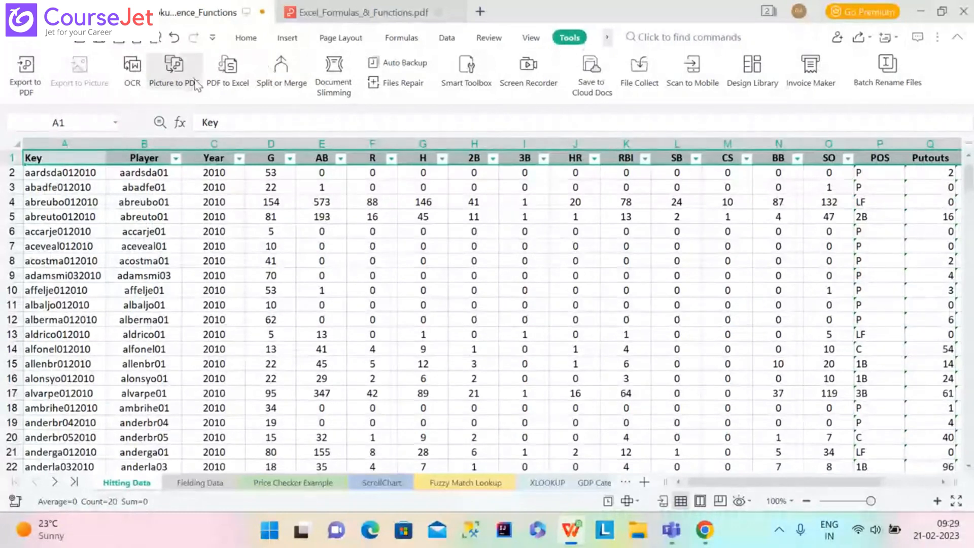
Step: Remove the existing AutoFilter and reapply it to the whole header row, including the POS, Putouts, Assists, Errors and DP columns
left_click(246, 38)
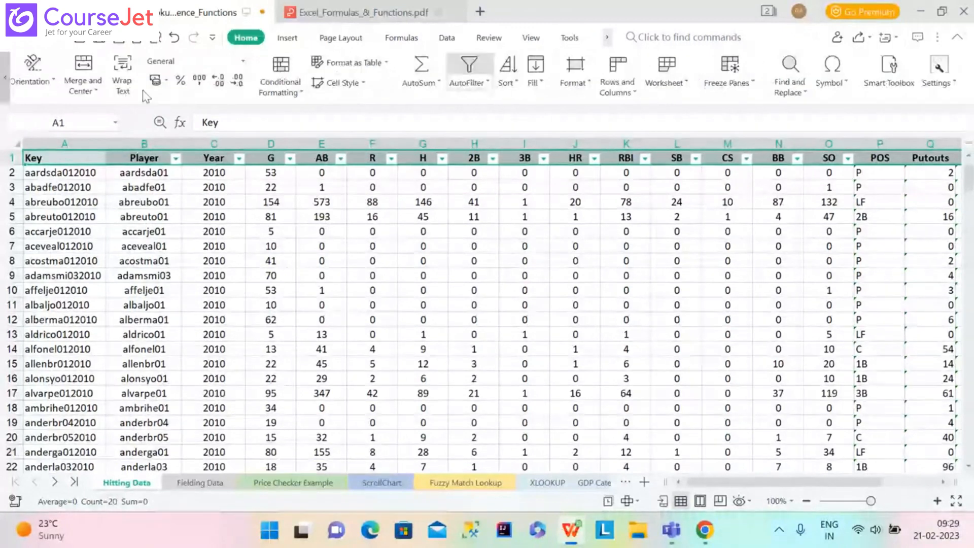
left_click(7, 78)
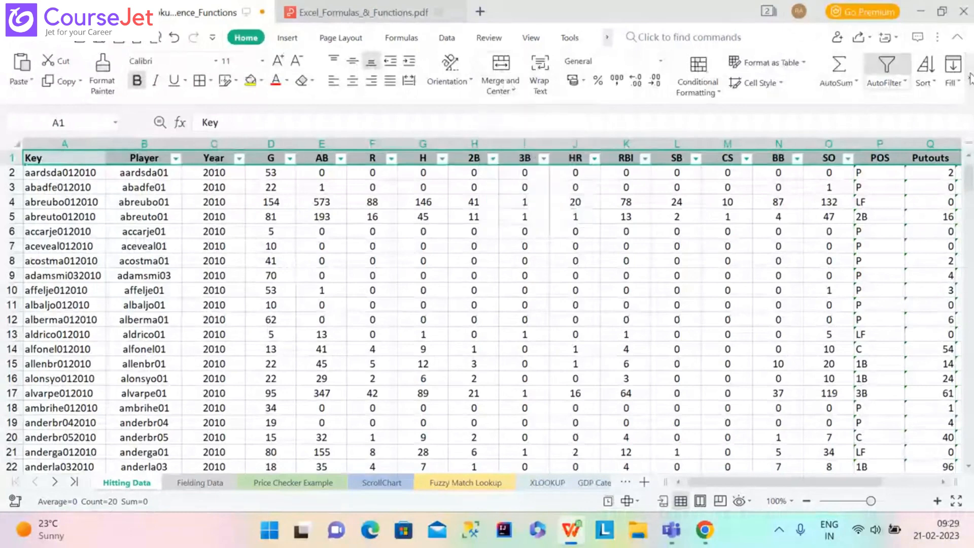
left_click(901, 84)
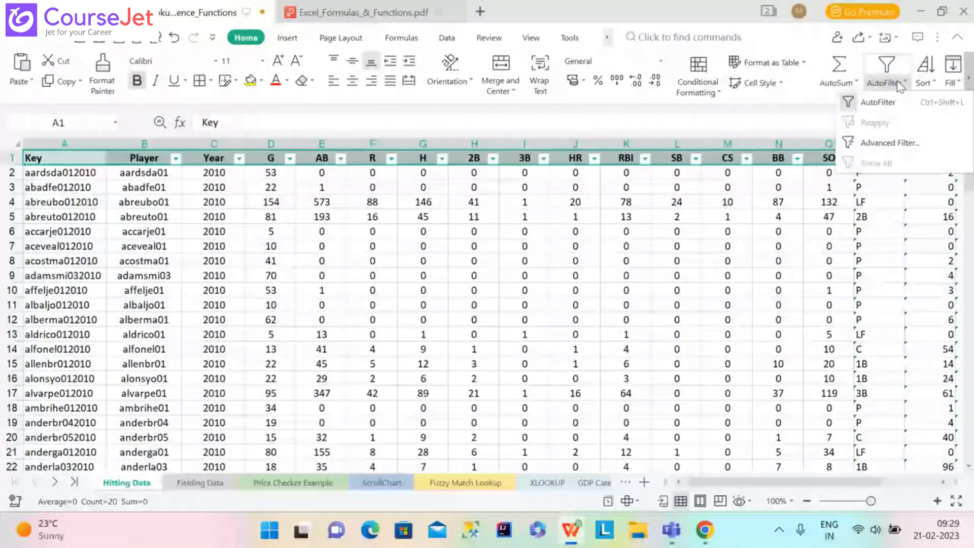
left_click(883, 104)
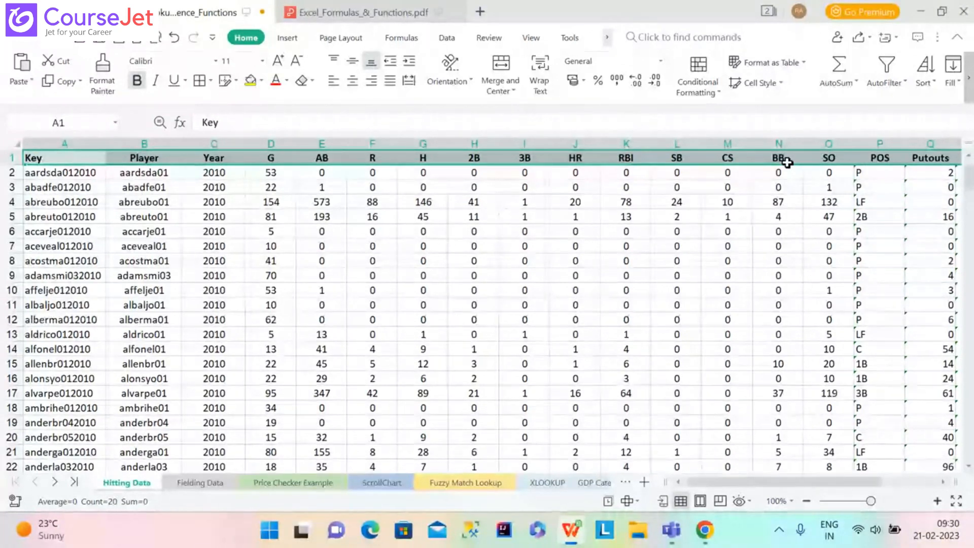
left_click(888, 81)
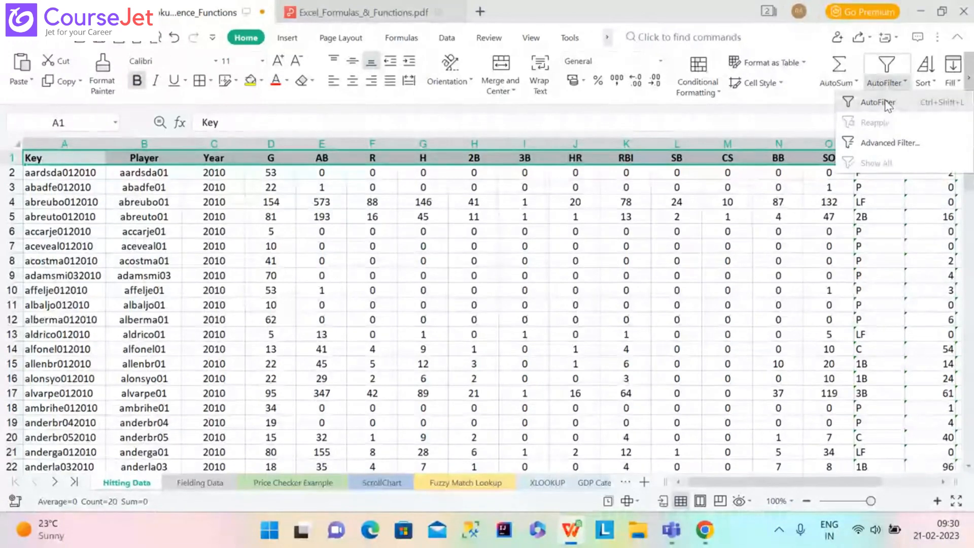
left_click(888, 103)
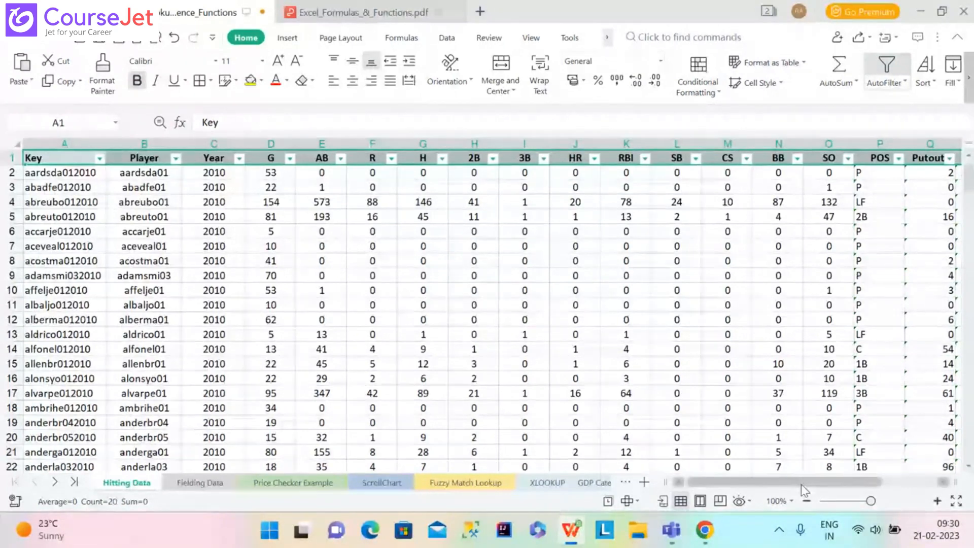
left_click_drag(802, 489, 856, 481)
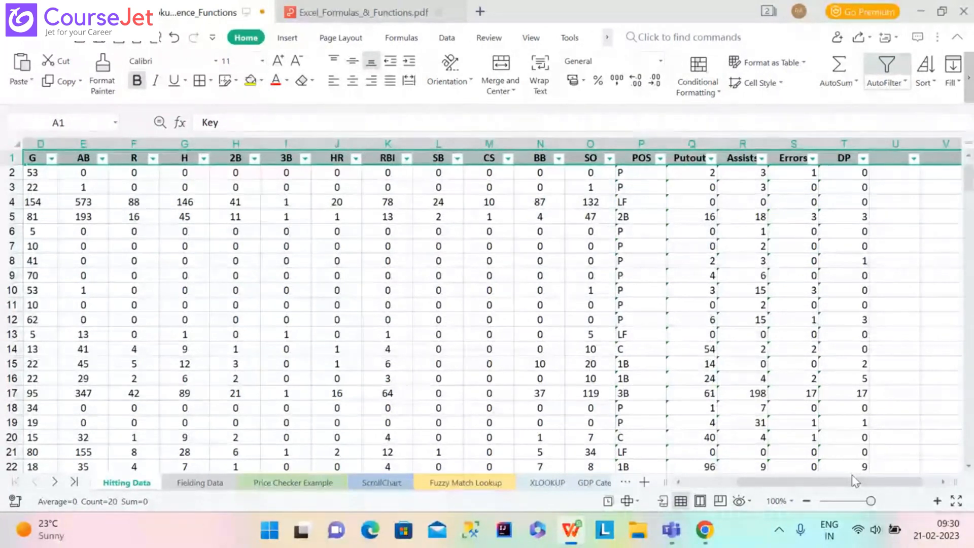
left_click(661, 159)
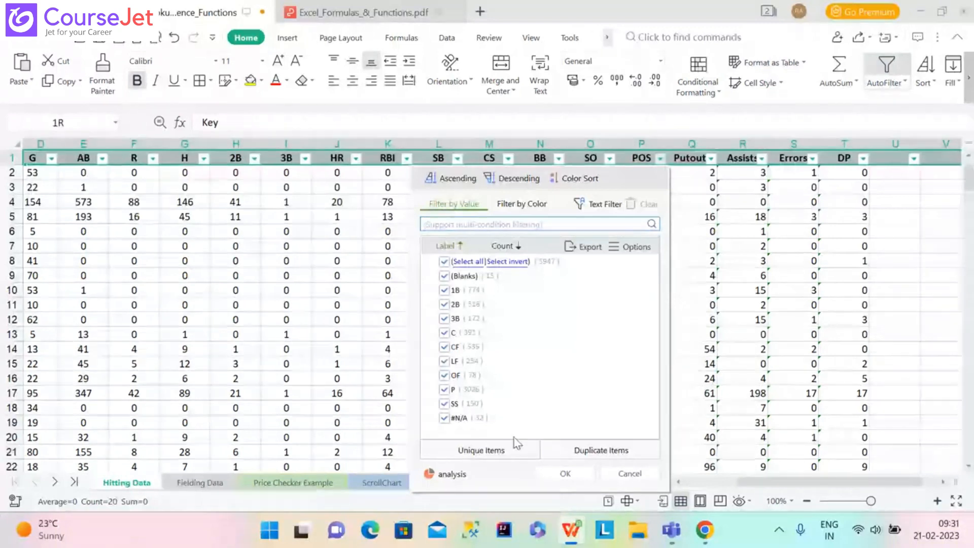
left_click(444, 261)
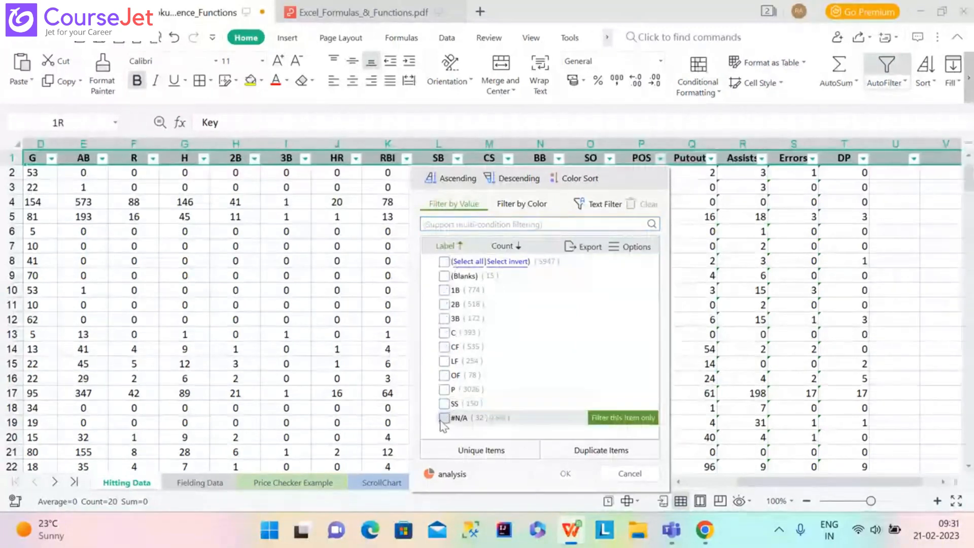
left_click(442, 421)
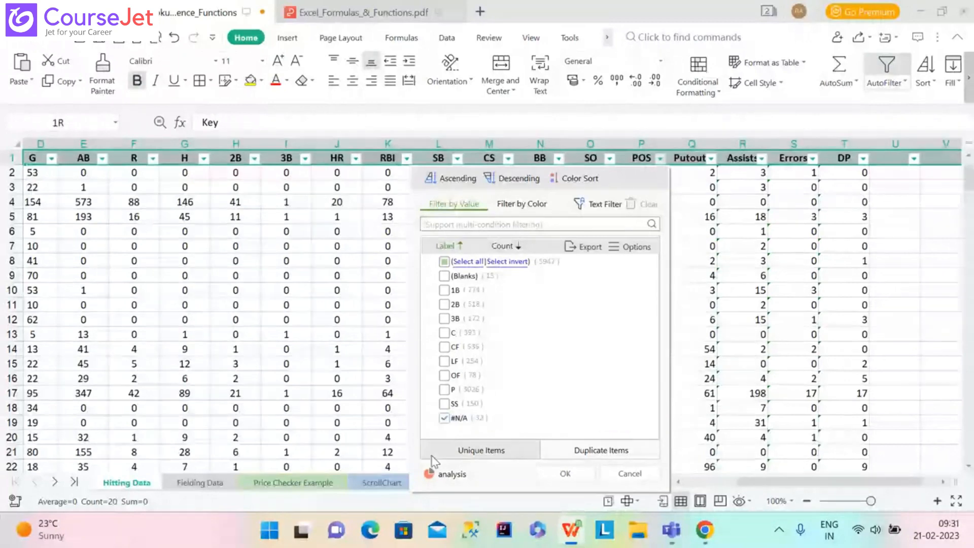
left_click(647, 472)
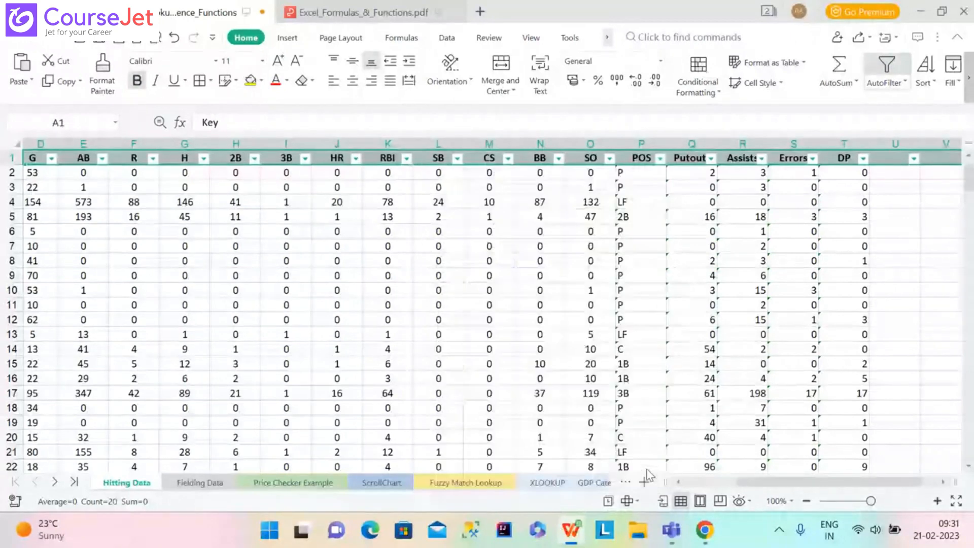
Step: Wrap the VLOOKUP formula in P2 of Hitting Data in IFERROR with "Other" as the value returned on an error
left_click(627, 173)
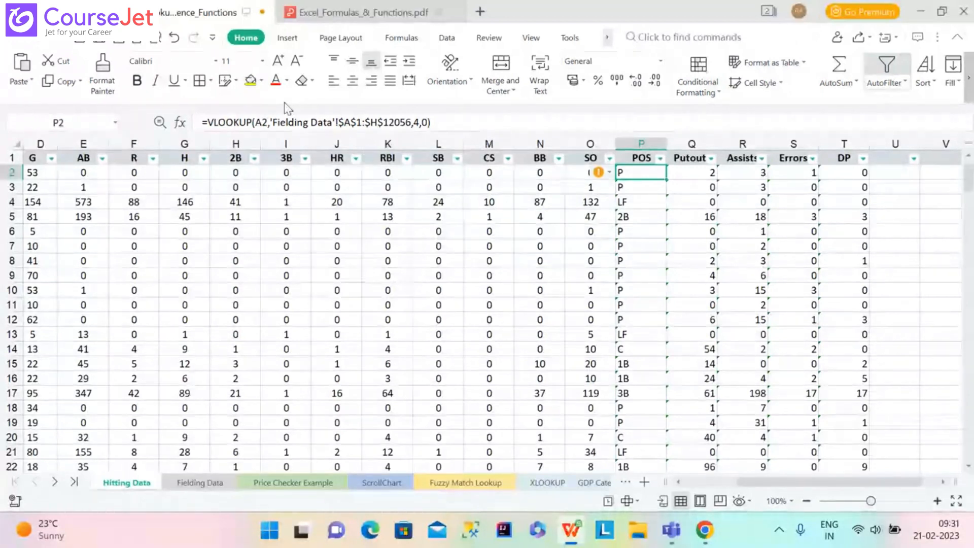
left_click(213, 123)
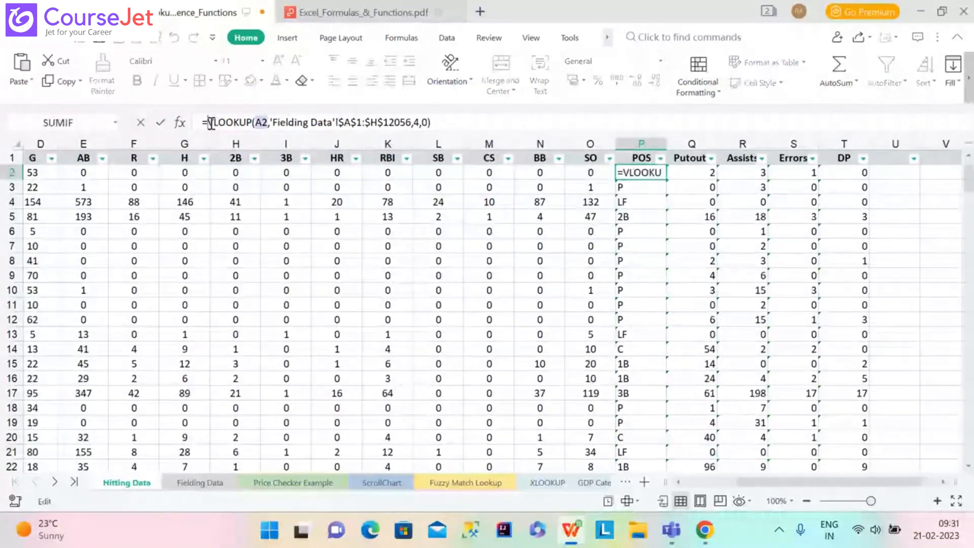
type("IF")
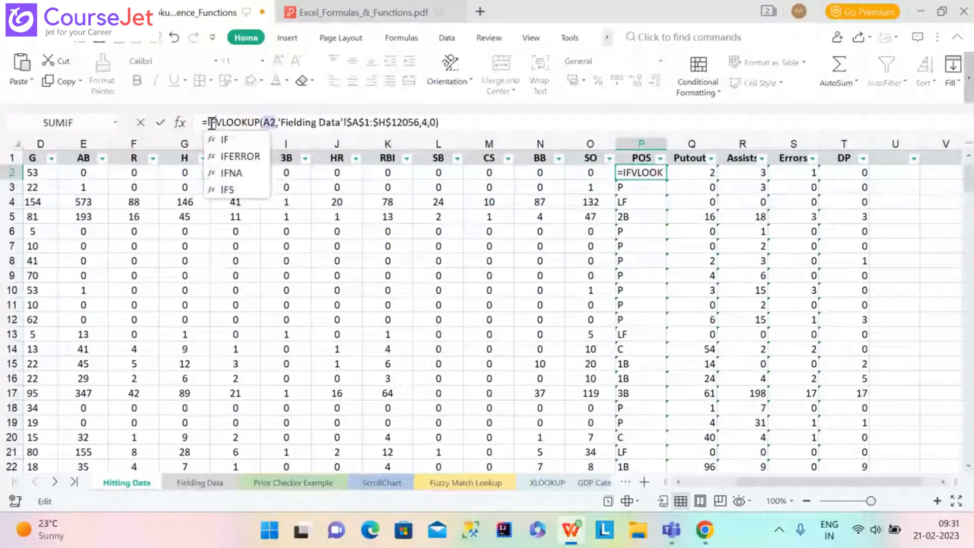
type("ERROR")
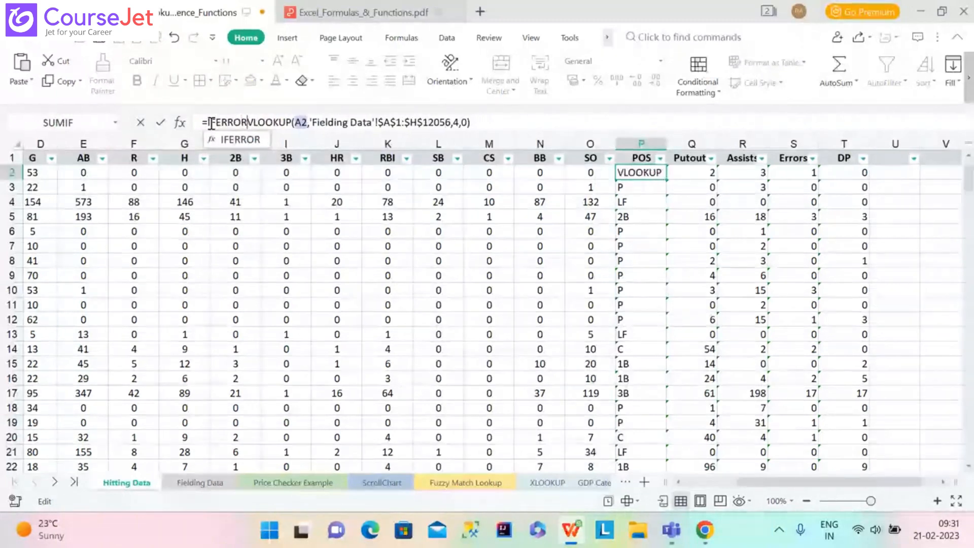
type("(")
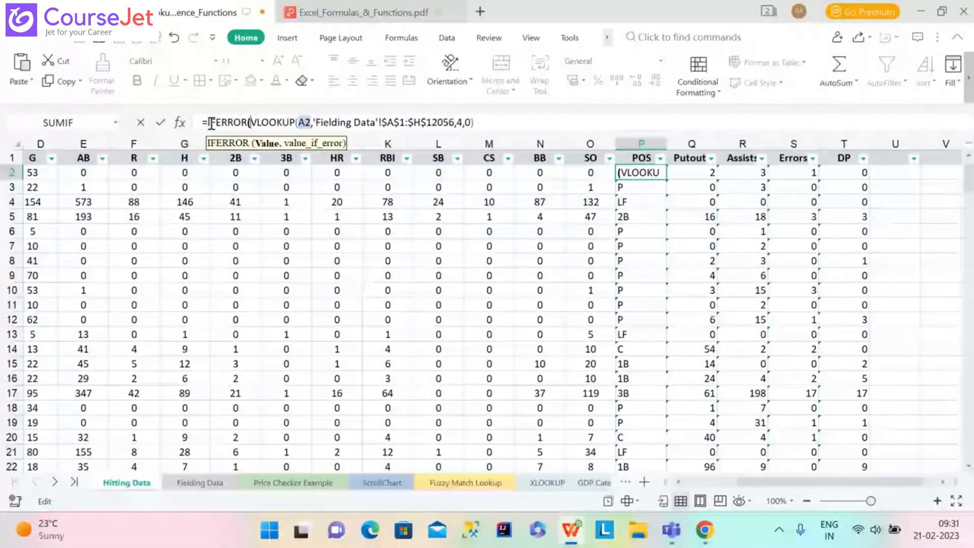
left_click(488, 120)
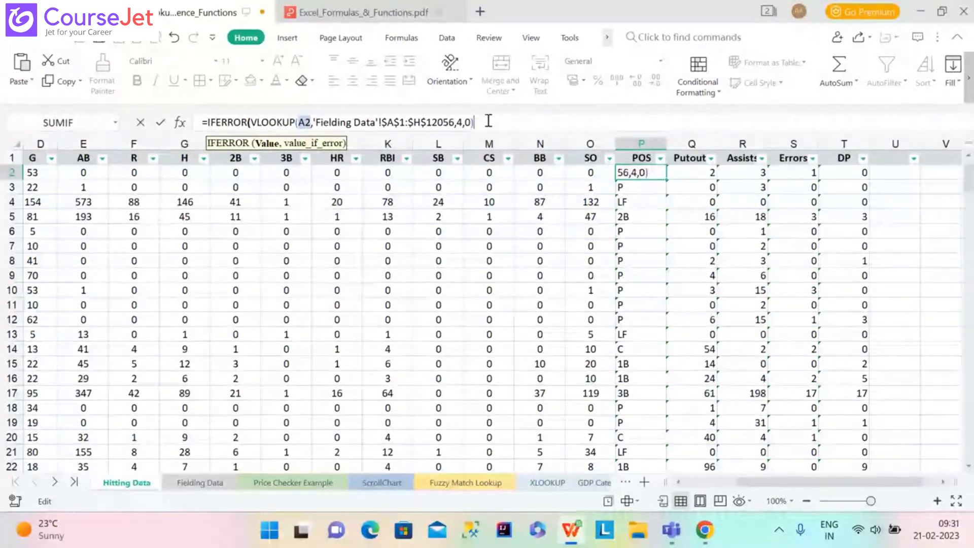
type(",")
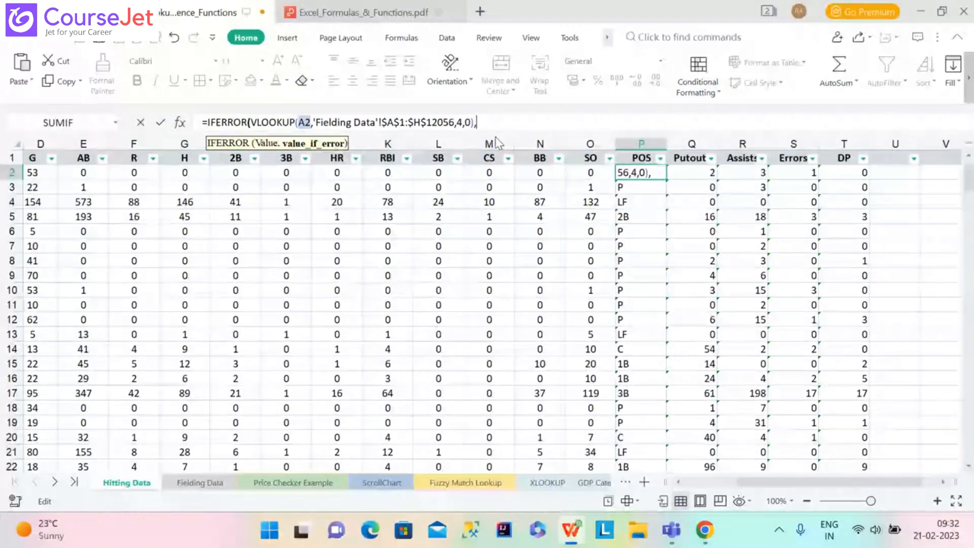
type("\"O")
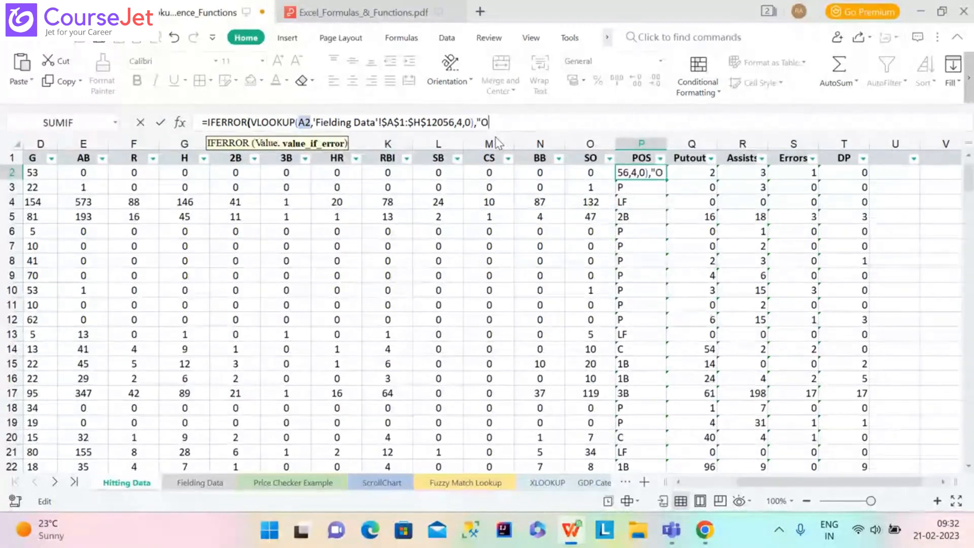
type("ther")
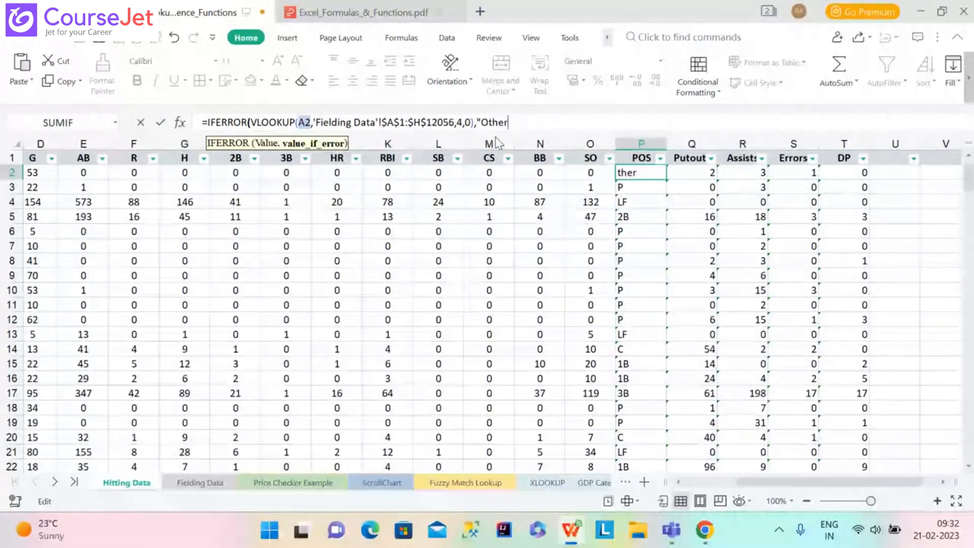
type("\"")
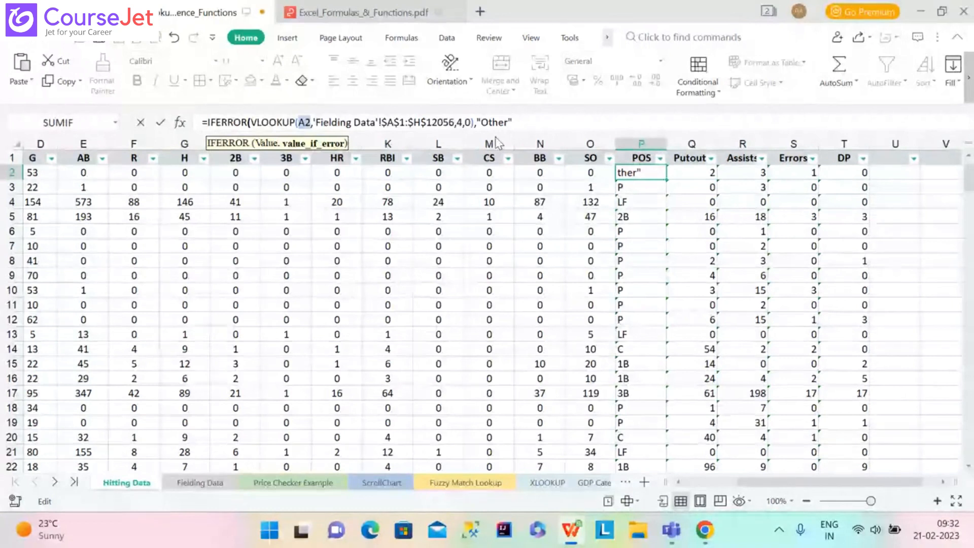
type(")")
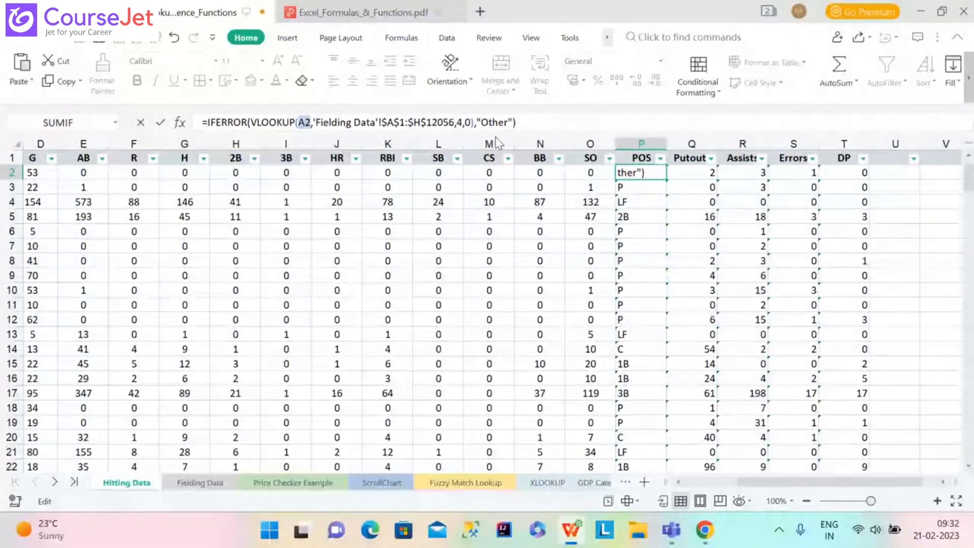
key("Return")
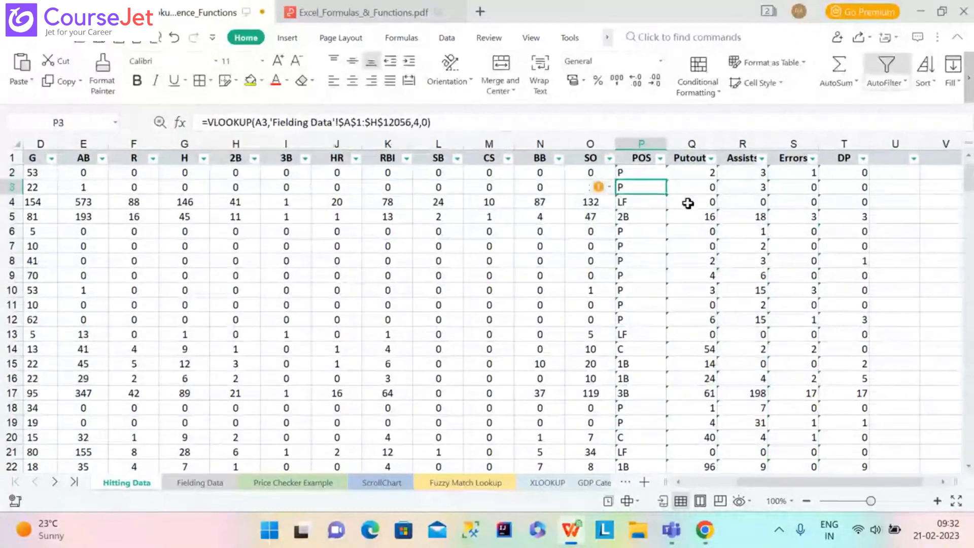
Step: Fill the IFERROR formula from P2 down the whole POS column
left_click(650, 178)
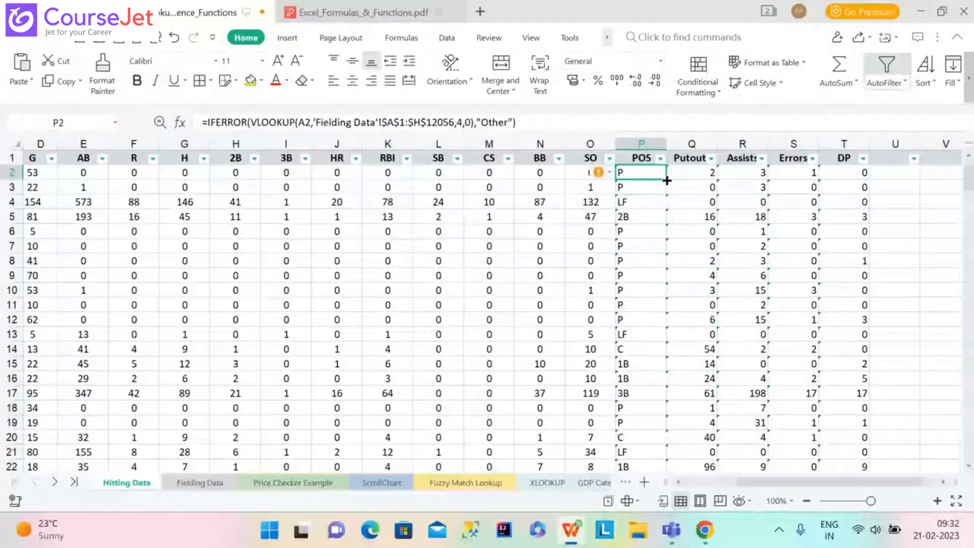
double_click(666, 180)
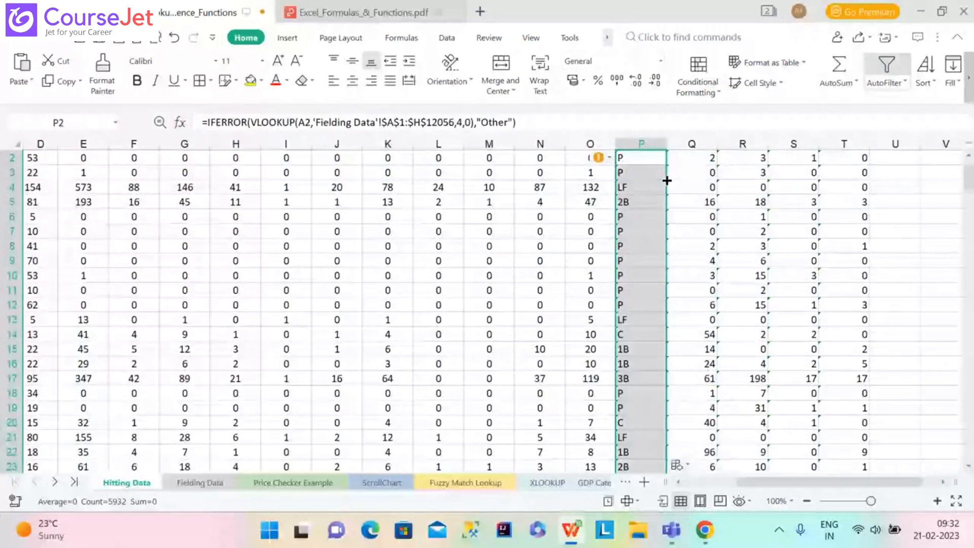
Step: Copy the whole IFERROR lookup formula from POS cell P394 on the Hitting Data sheet
left_click_drag(970, 192, 971, 204)
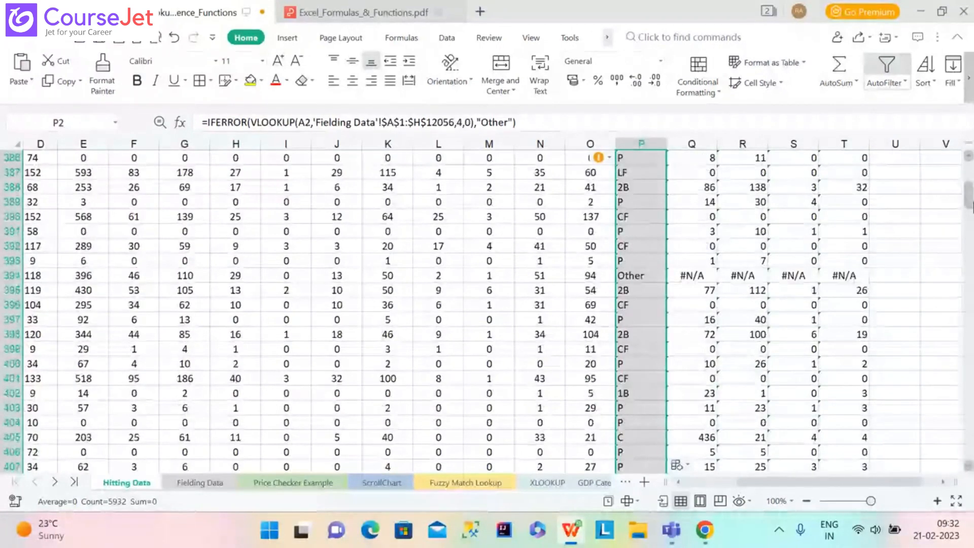
left_click(659, 281)
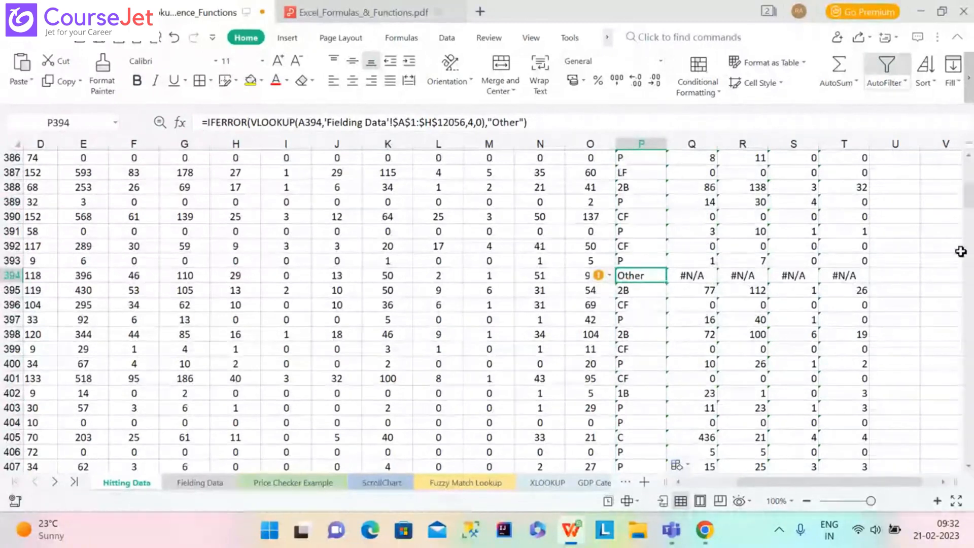
left_click_drag(971, 206, 971, 168)
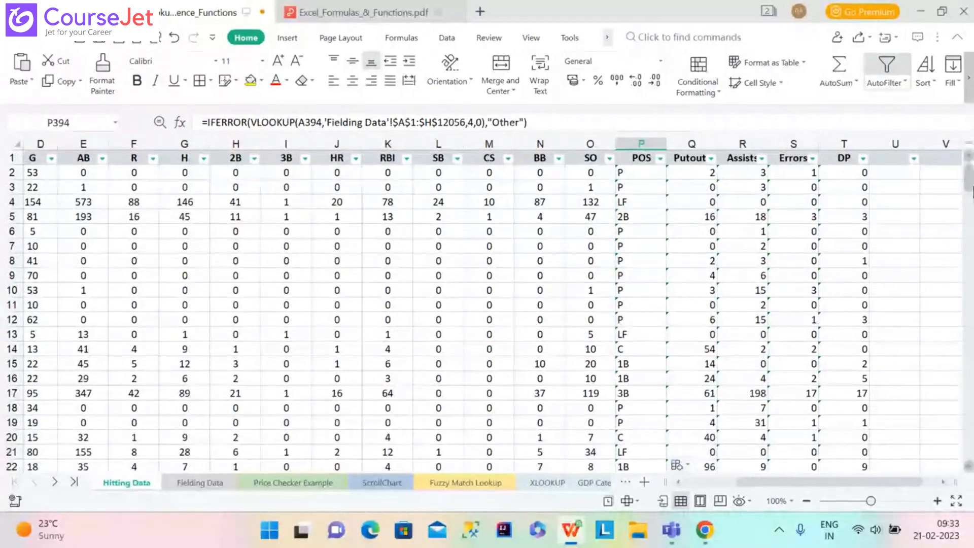
left_click(575, 126)
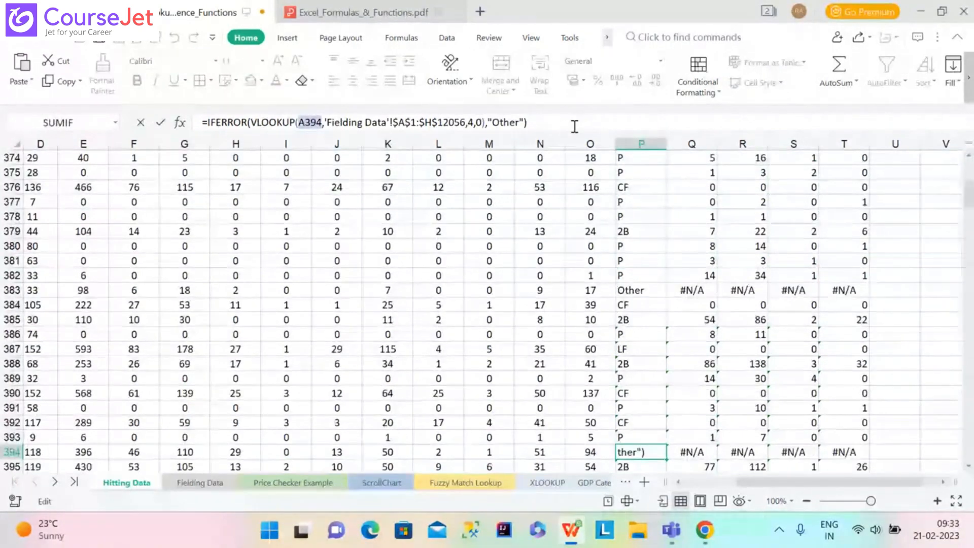
key("ctrl+a")
key("ctrl+c")
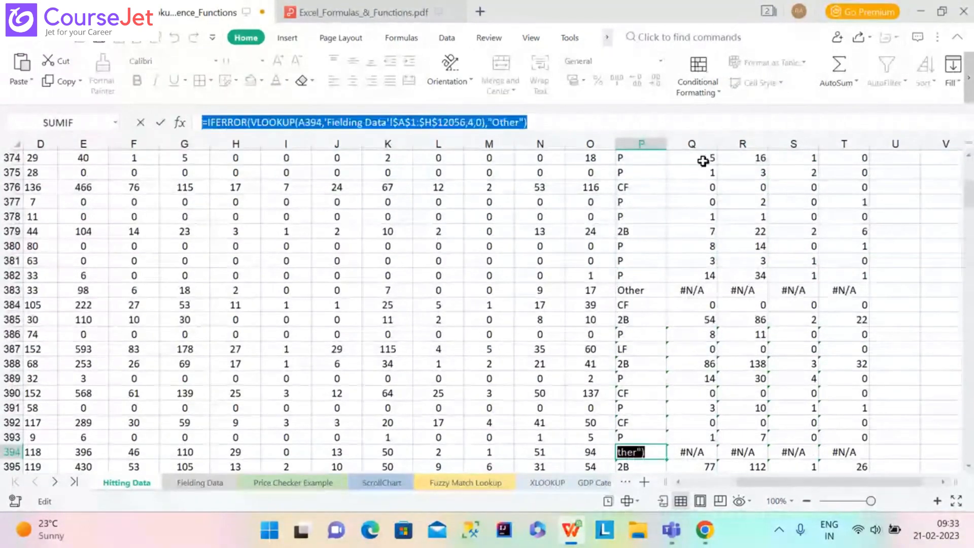
Step: Replace the formula in Q374 with the copied IFERROR lookup, changing its column index to 5
left_click(704, 162)
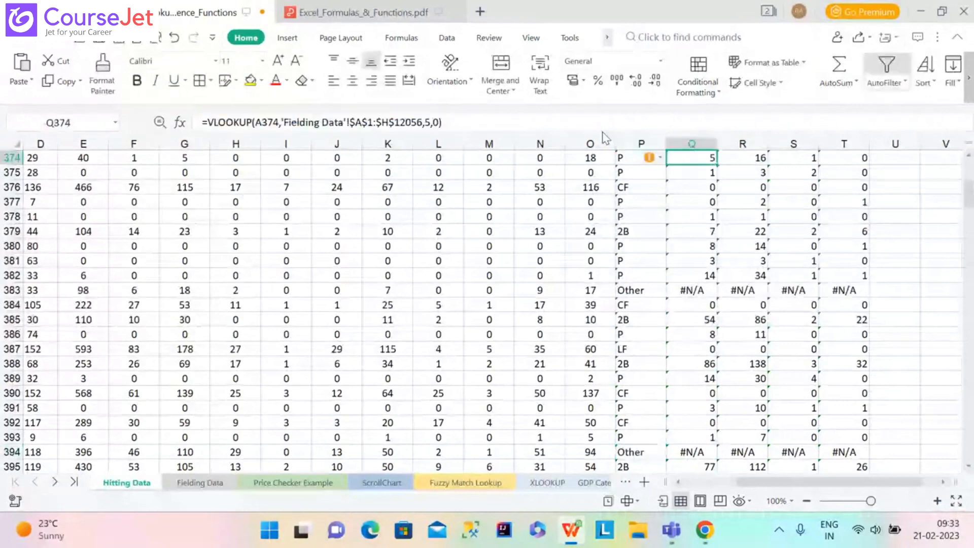
left_click(593, 123)
key("ctrl+a")
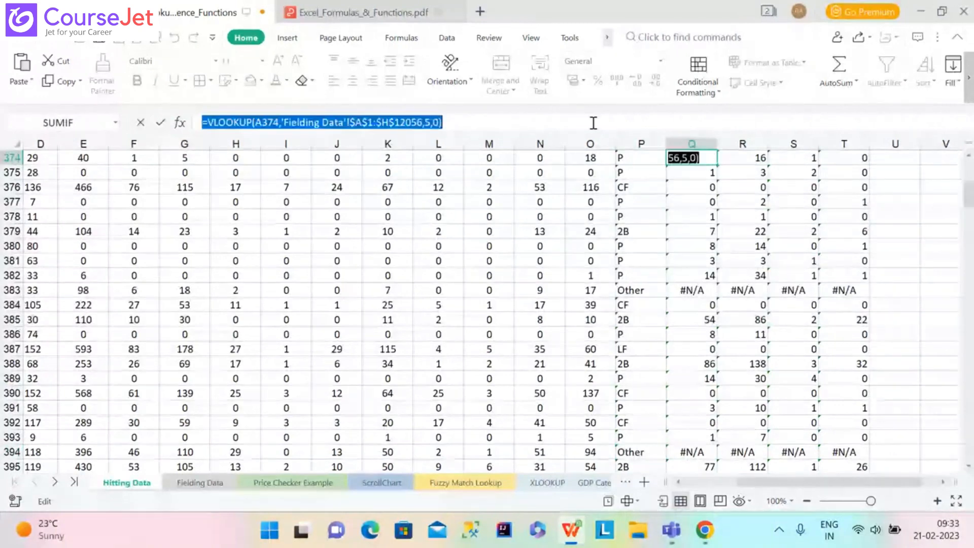
key("ctrl+v")
left_click(474, 123)
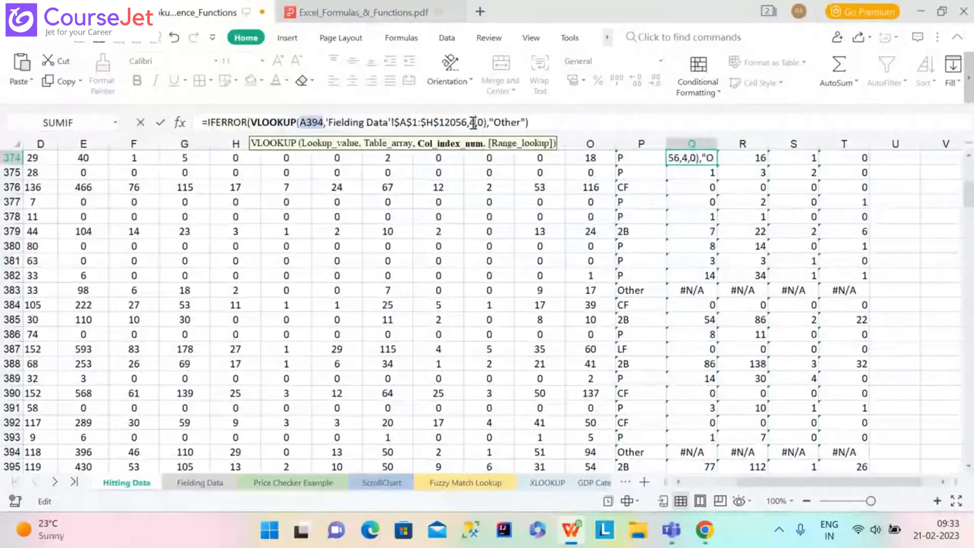
key("BackSpace")
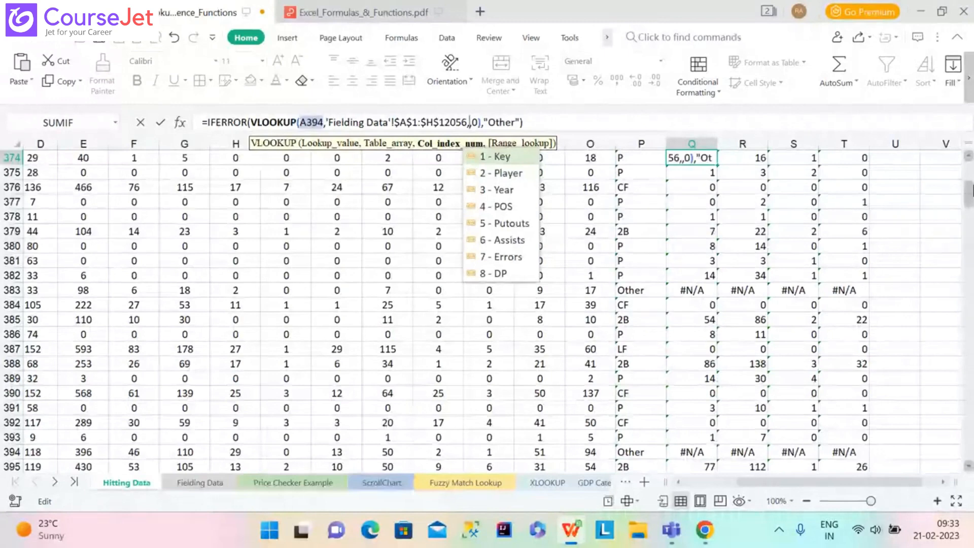
type("5")
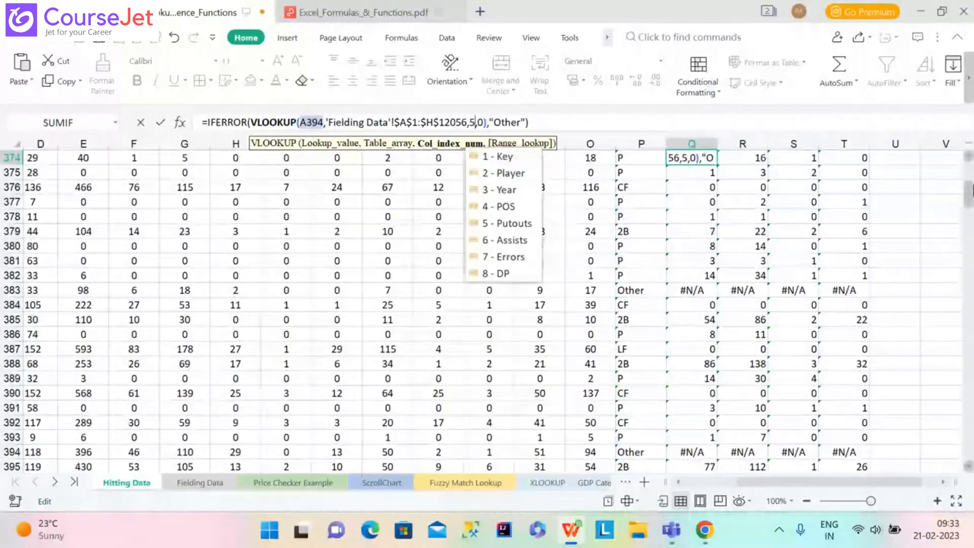
key("Return")
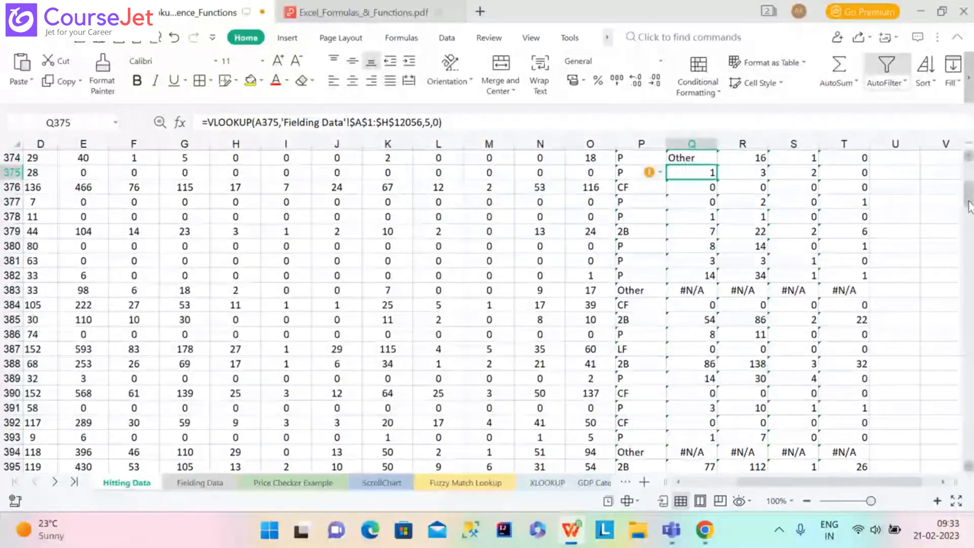
Step: Set Q2 to =IFERROR(VLOOKUP(A394,'Fielding Data'!$A$1:$H$12056,5,0),"Other") and fill it down the Putouts column
left_click_drag(969, 206, 969, 172)
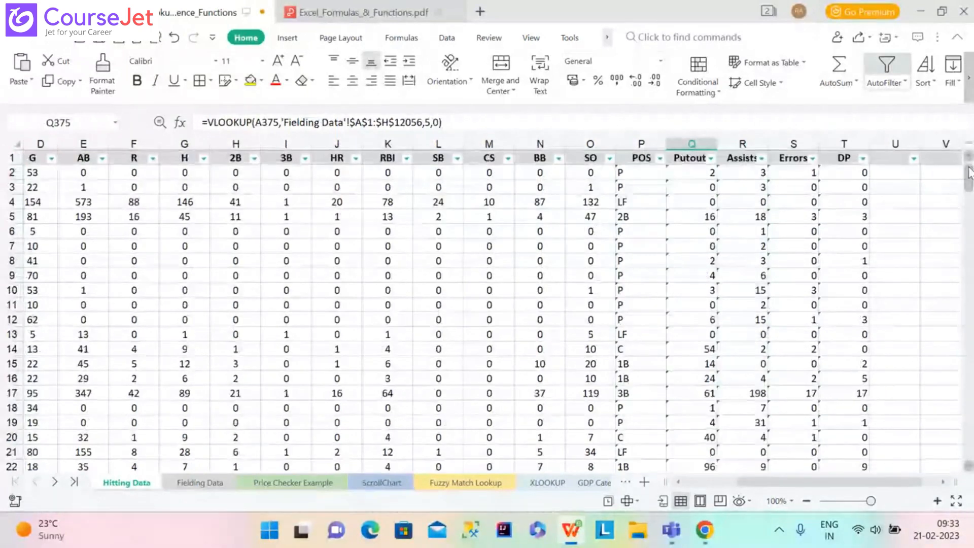
left_click(709, 175)
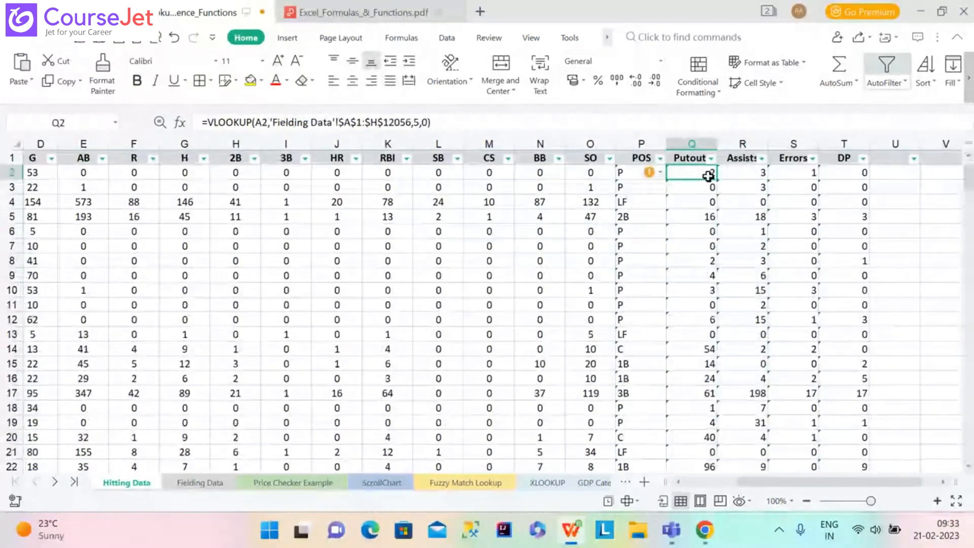
left_click(548, 125)
triple_click(548, 125)
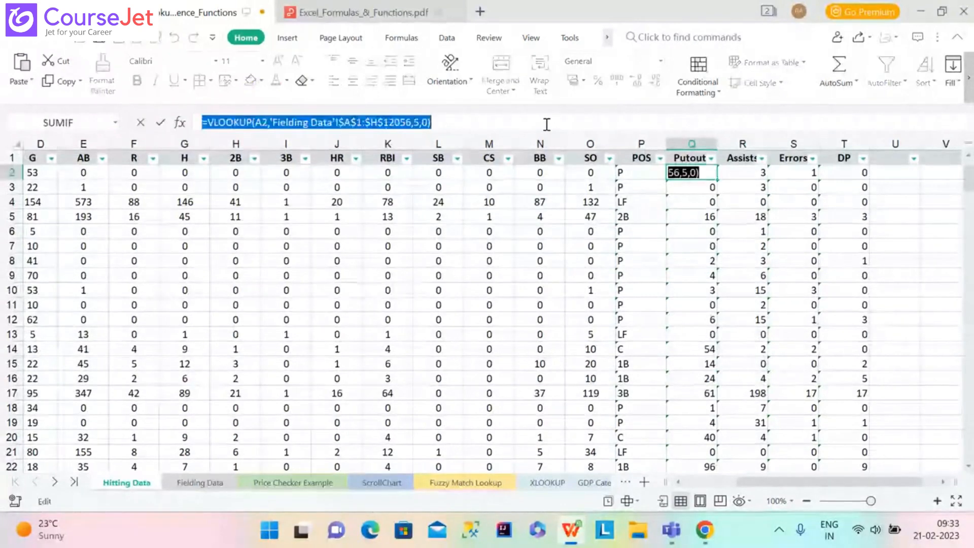
type("=IFERROR(VLOOKUP(A394,'Fielding Data'!$A$1:$H$12056,4,0),\"Other\")")
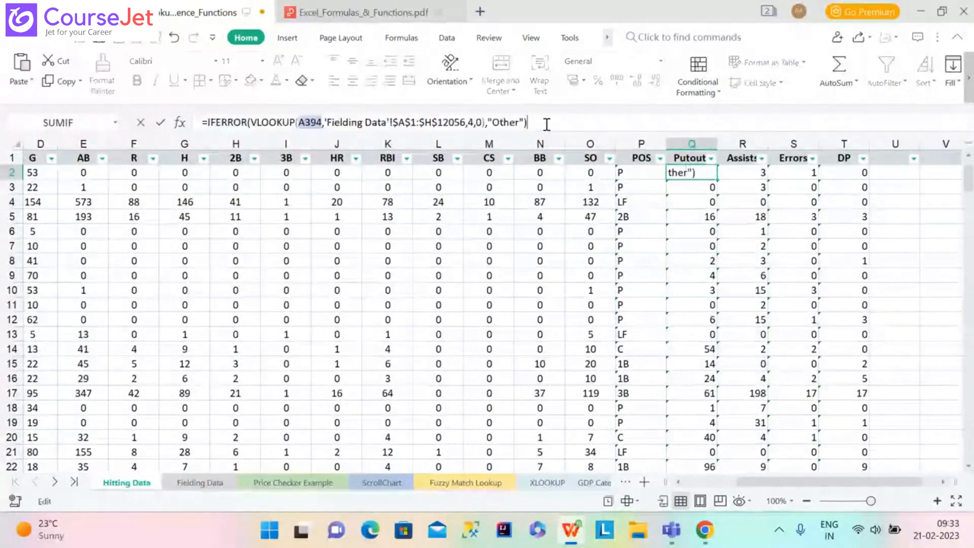
left_click(474, 124)
key("BackSpace")
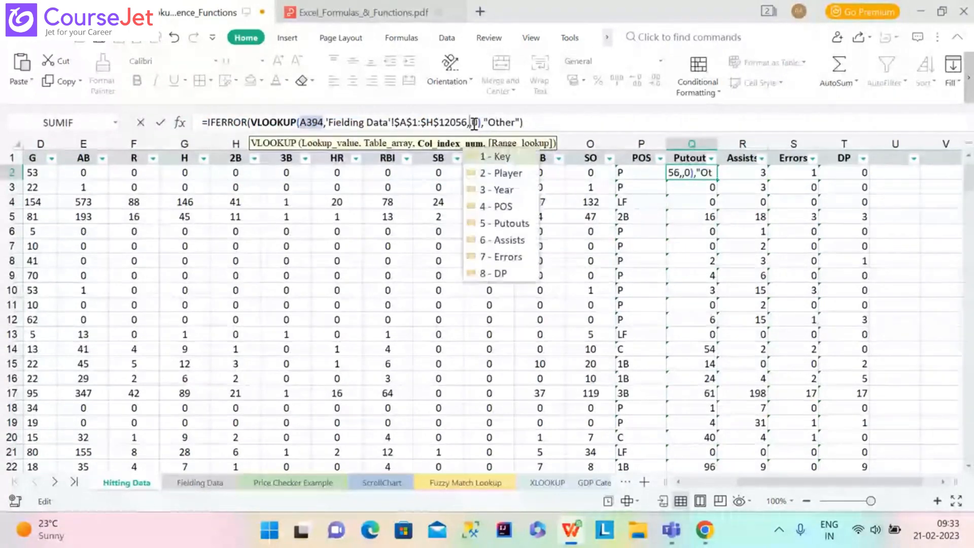
type("5")
key("Return")
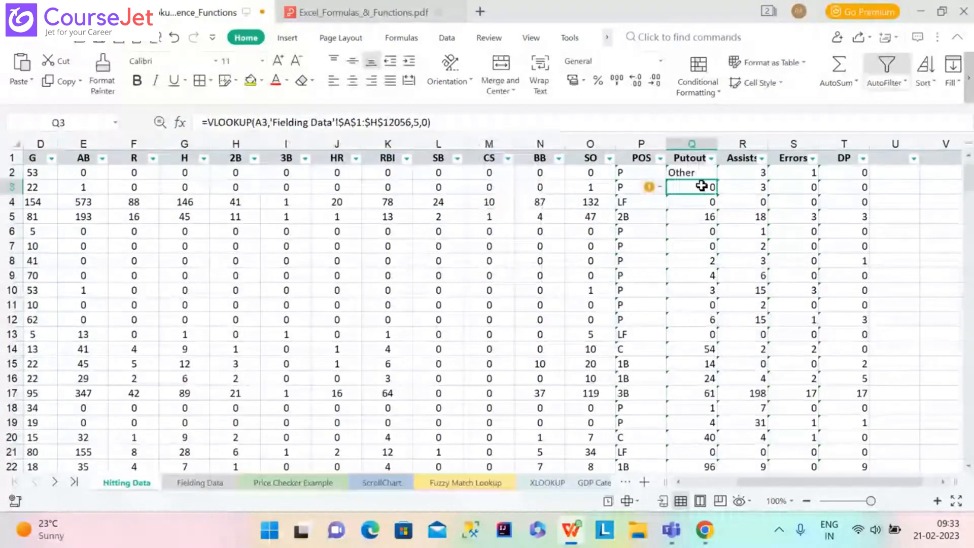
left_click(710, 175)
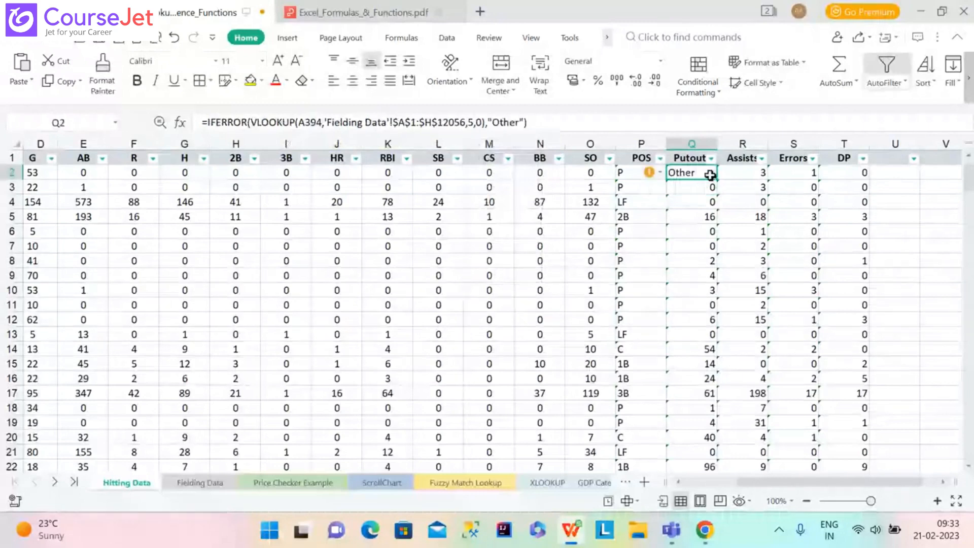
double_click(715, 178)
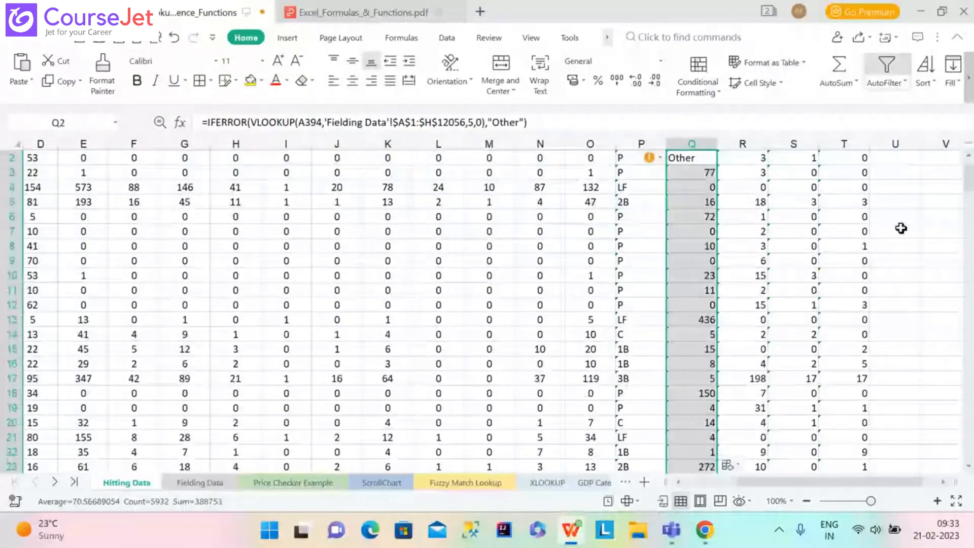
Step: Set R2 to =IFERROR(VLOOKUP(A394,'Fielding Data'!$A$1:$H$12056,6,0),"Other") and fill it down the Assists column
scroll(901, 228, "up", 1)
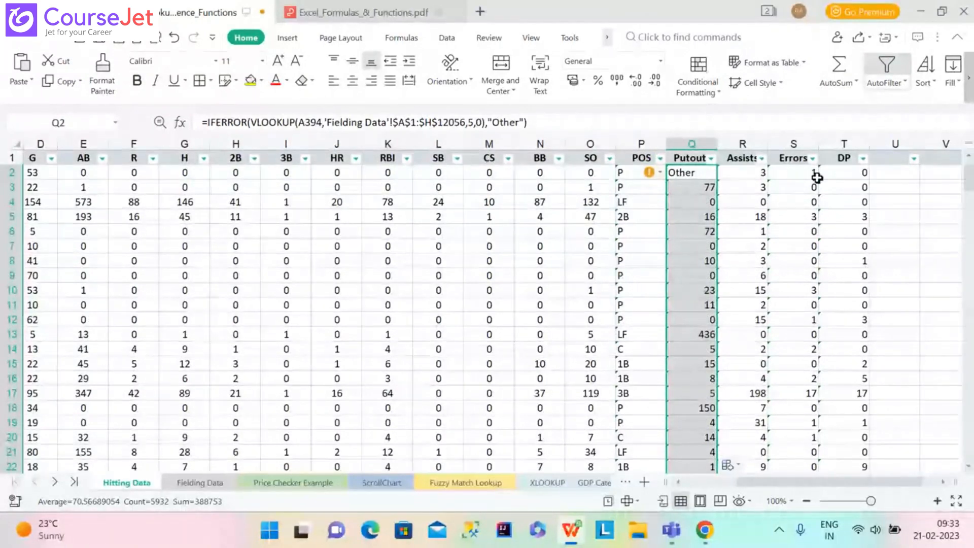
left_click(751, 173)
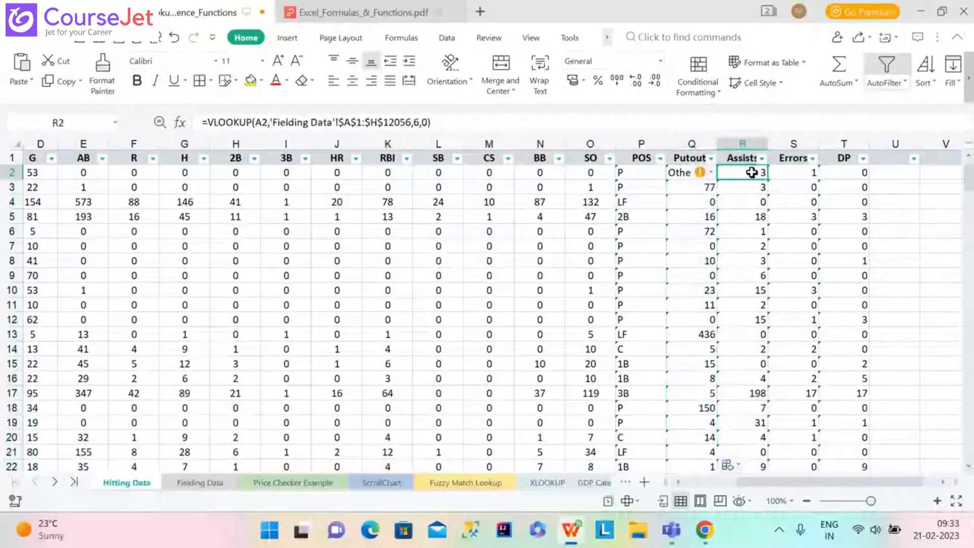
left_click(626, 117)
key("ctrl+a")
type("=IFERROR(VLOOKUP(A394,'Fielding Data'!$A$1:$H$12056,4,0),\"Other\")")
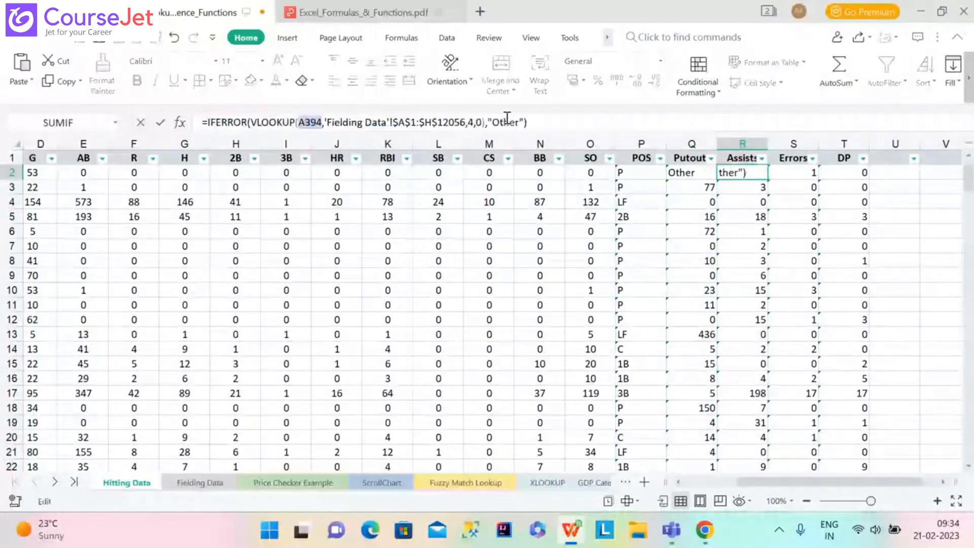
left_click(475, 122)
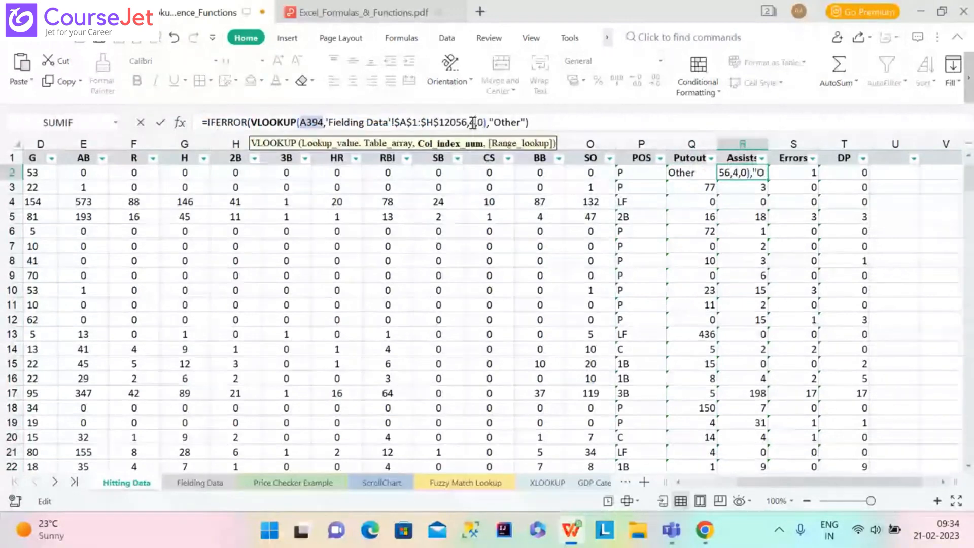
key("BackSpace")
type("6")
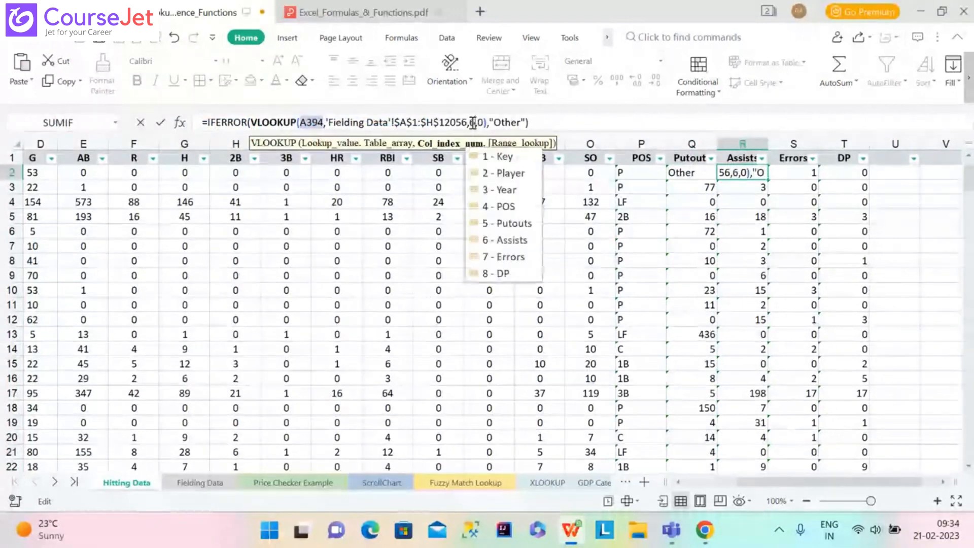
key("Return")
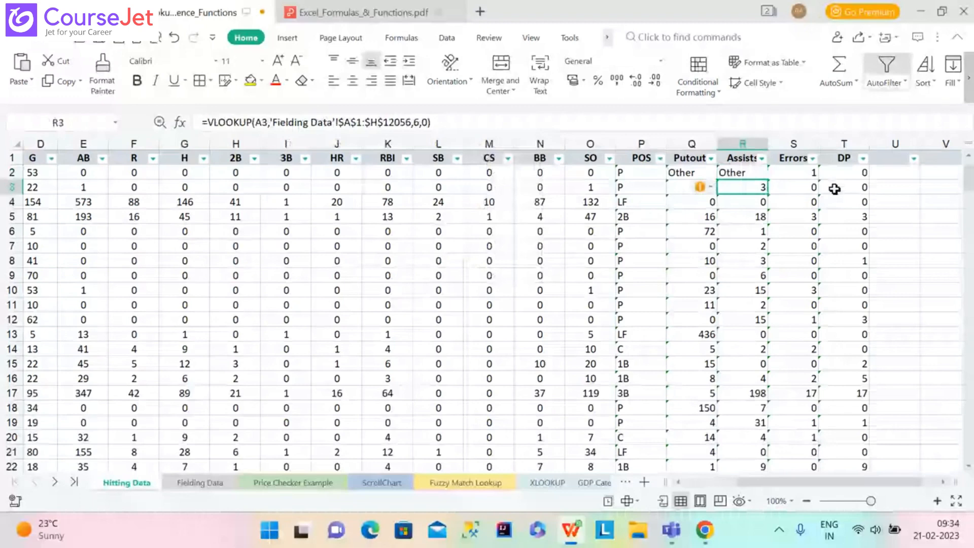
left_click(764, 177)
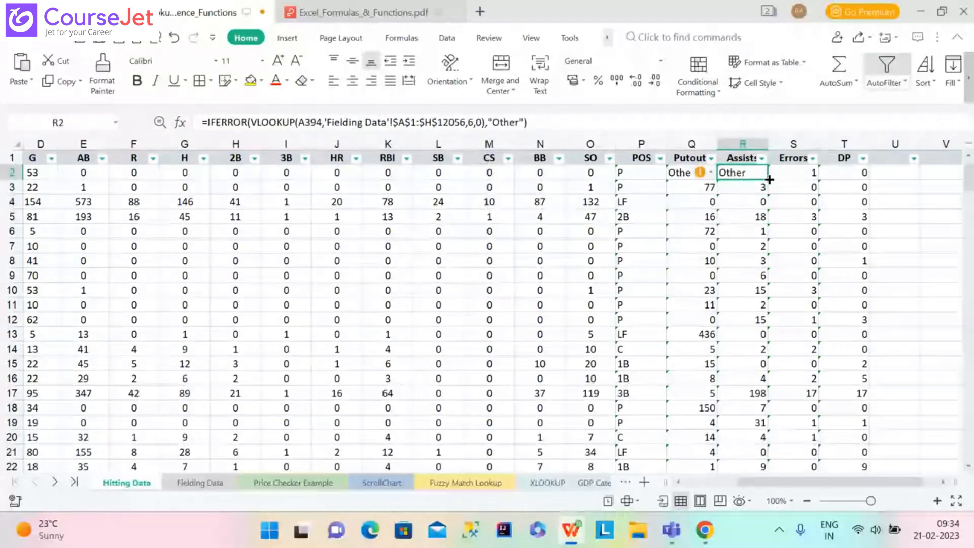
double_click(770, 180)
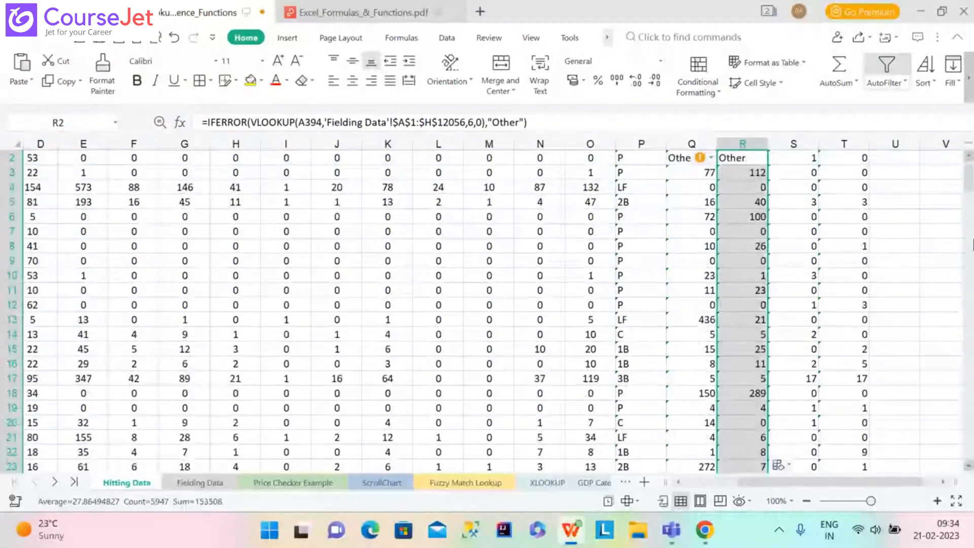
Step: Set S2 to =IFERROR(VLOOKUP(A394,'Fielding Data'!$A$1:$H$12056,7,0),"Other") and fill it down the Errors column
left_click_drag(967, 188, 969, 175)
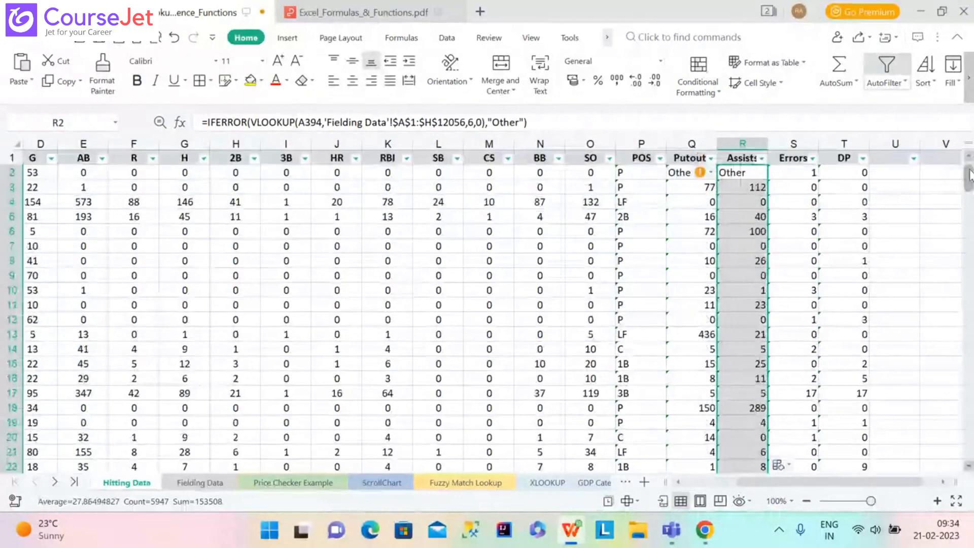
left_click(812, 173)
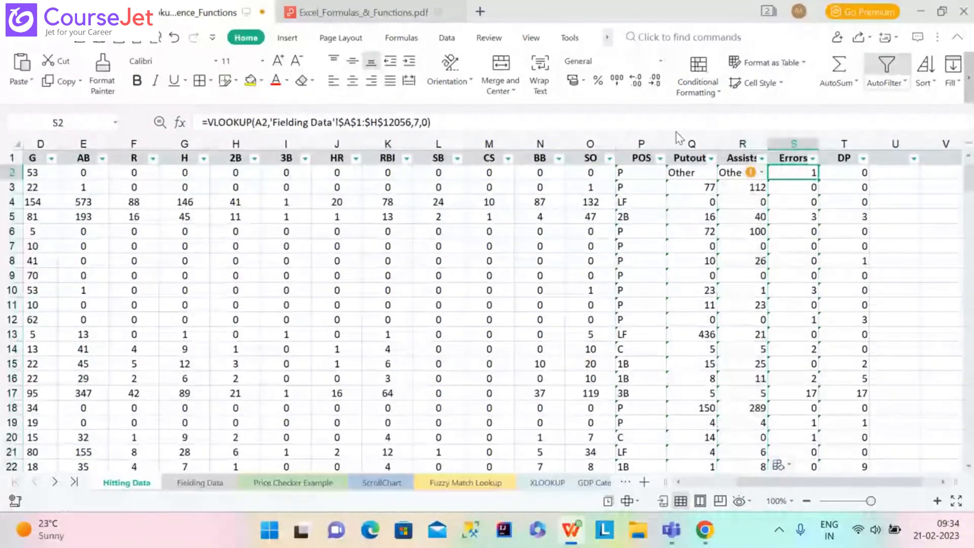
triple_click(647, 129)
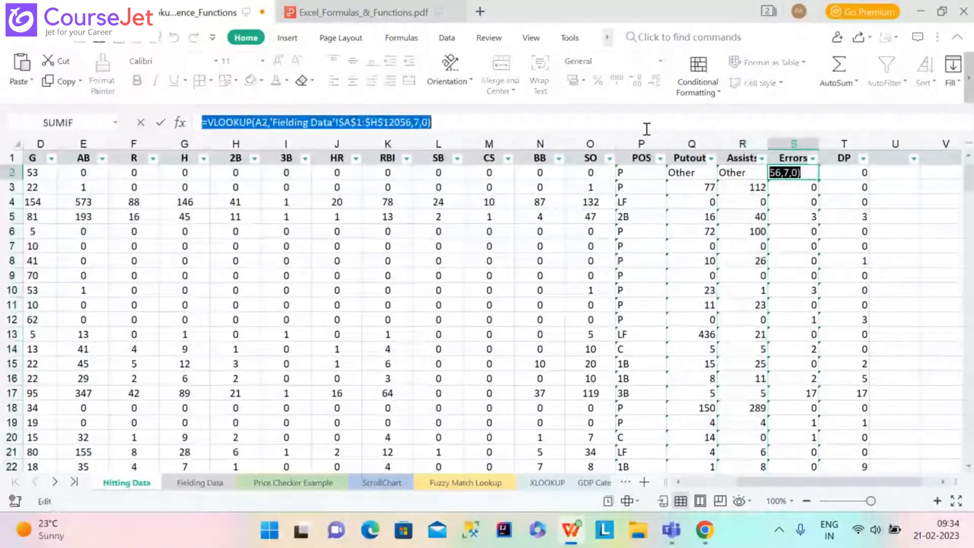
type("=IFERROR(VLOOKUP(A394,'Fielding Data'!$A$1:$H$12056,4,0),\"Other\")")
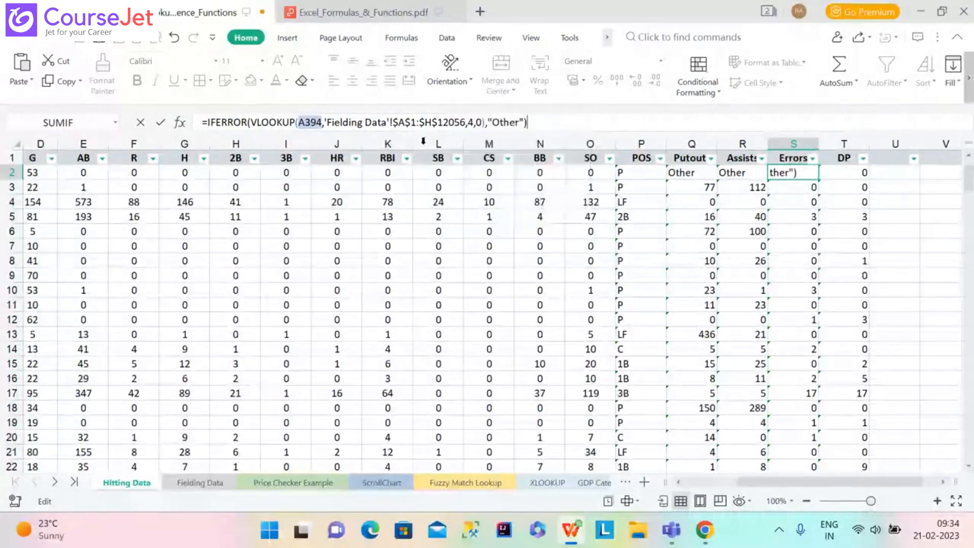
left_click(474, 124)
key("BackSpace")
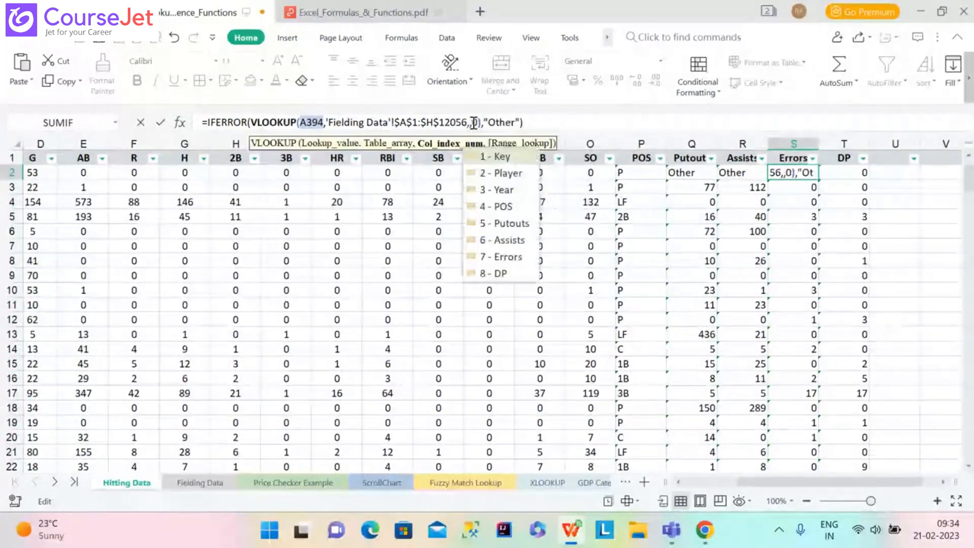
type("7")
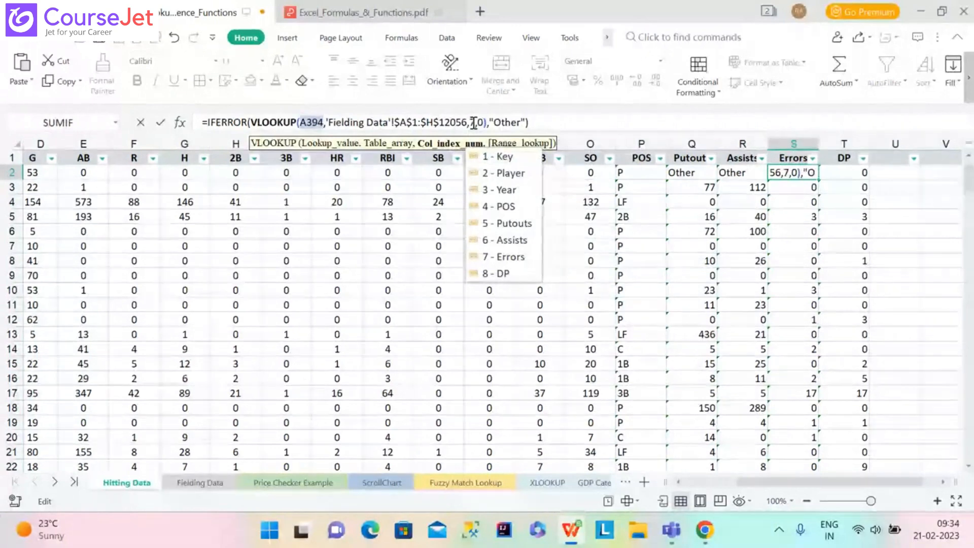
key("Return")
left_click(806, 174)
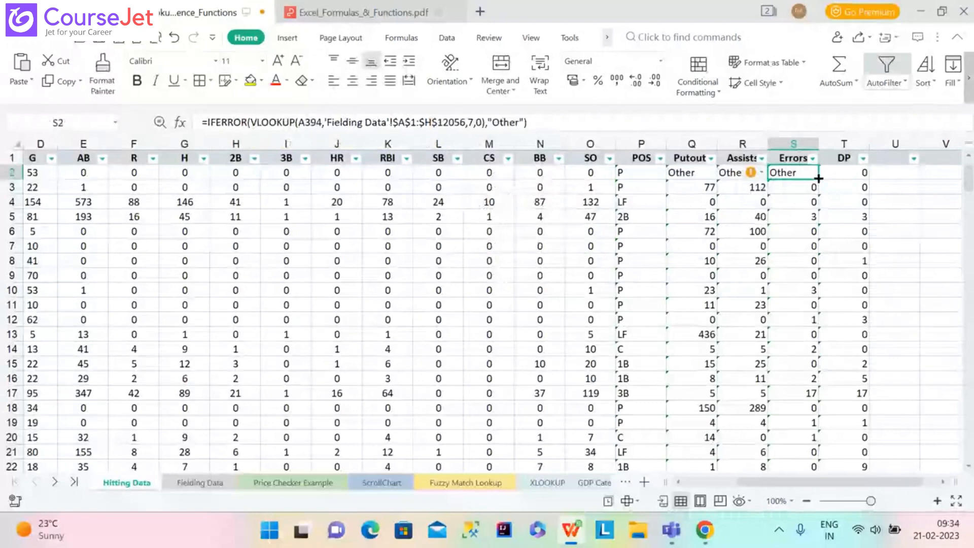
double_click(819, 178)
left_click_drag(970, 186, 973, 184)
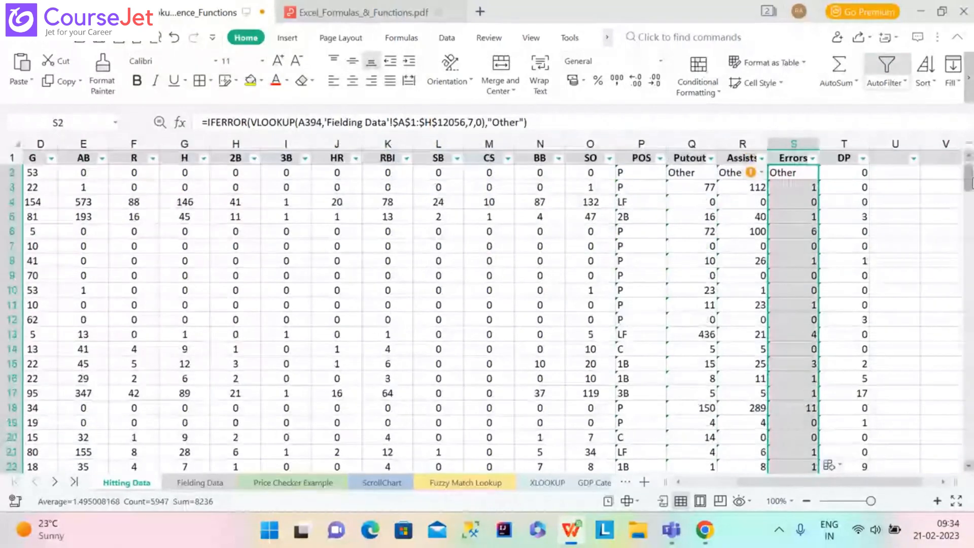
Step: Change the lookup value in S2's IFERROR formula to A2 and fill it down the Errors column
left_click(861, 175)
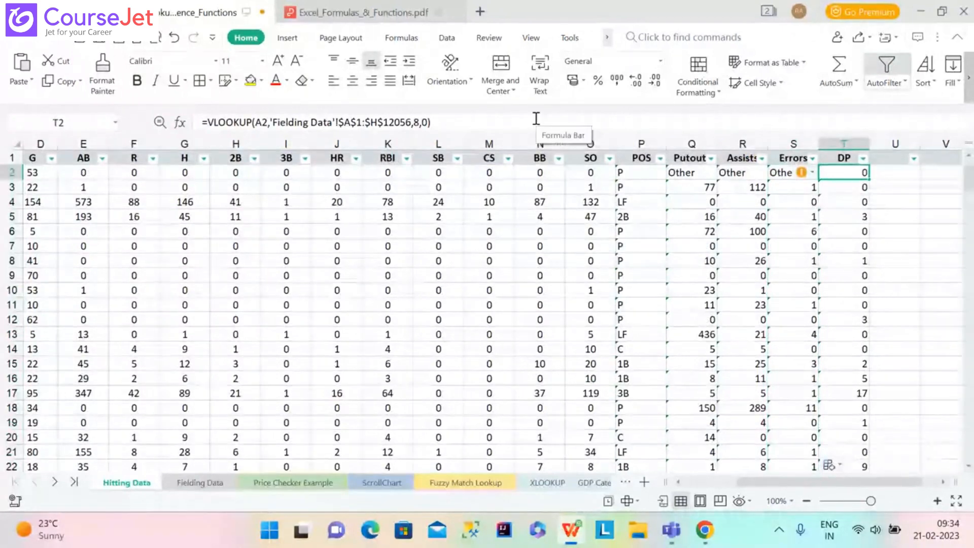
left_click(774, 173)
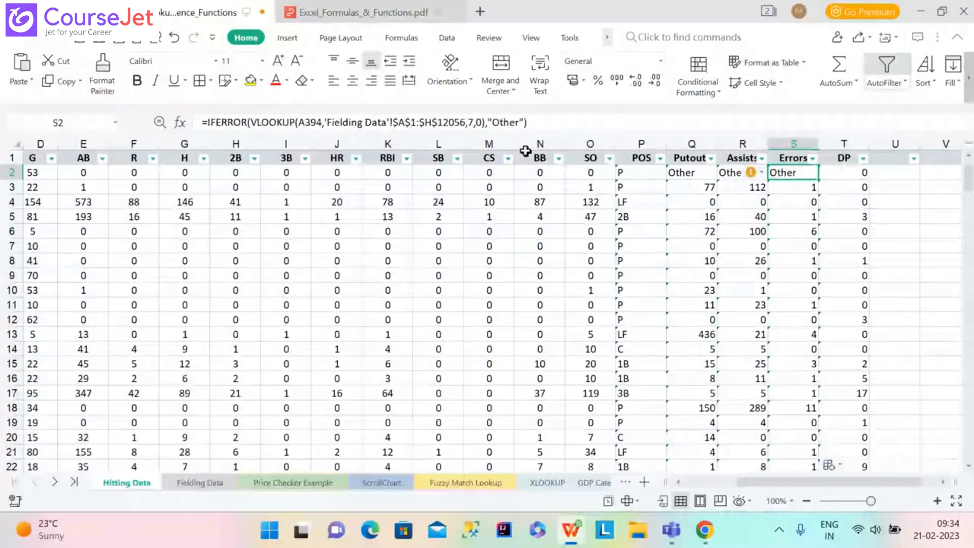
left_click(321, 124)
type("A@")
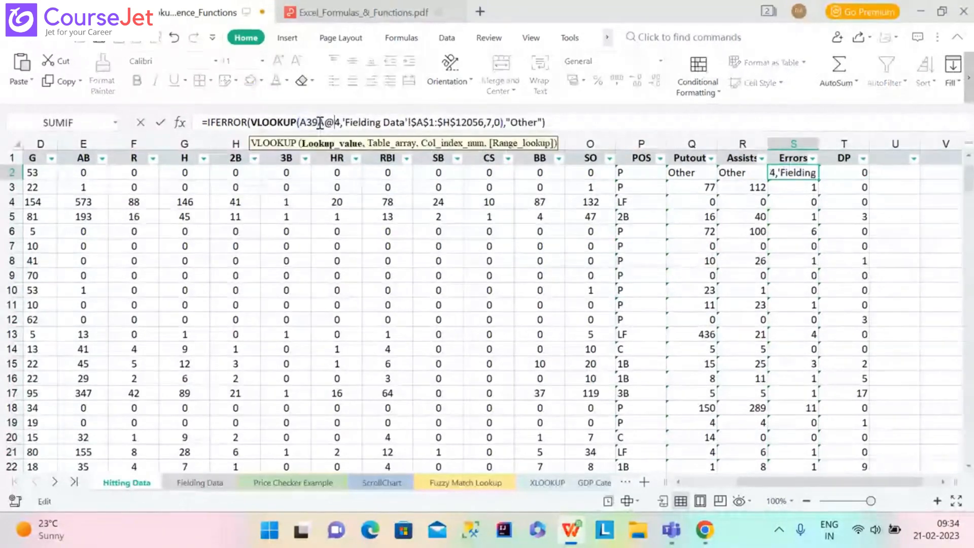
key("BackSpace")
key("BackSpace")
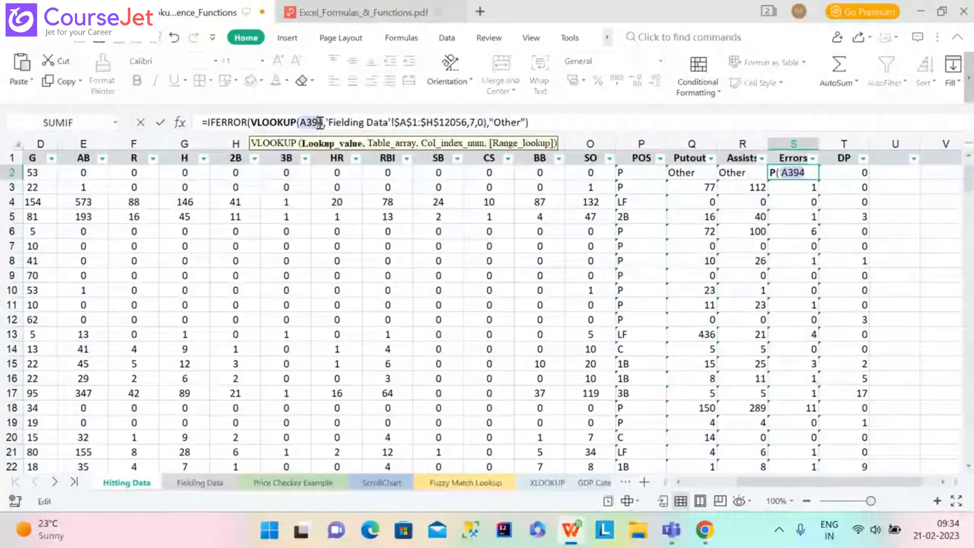
key("BackSpace")
key("BackSpace")
key("BackSpace")
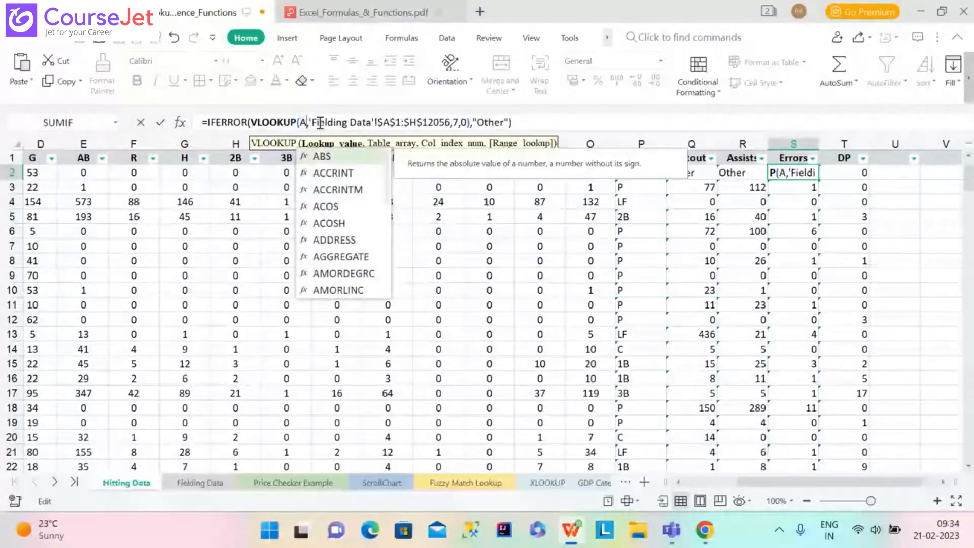
type("2")
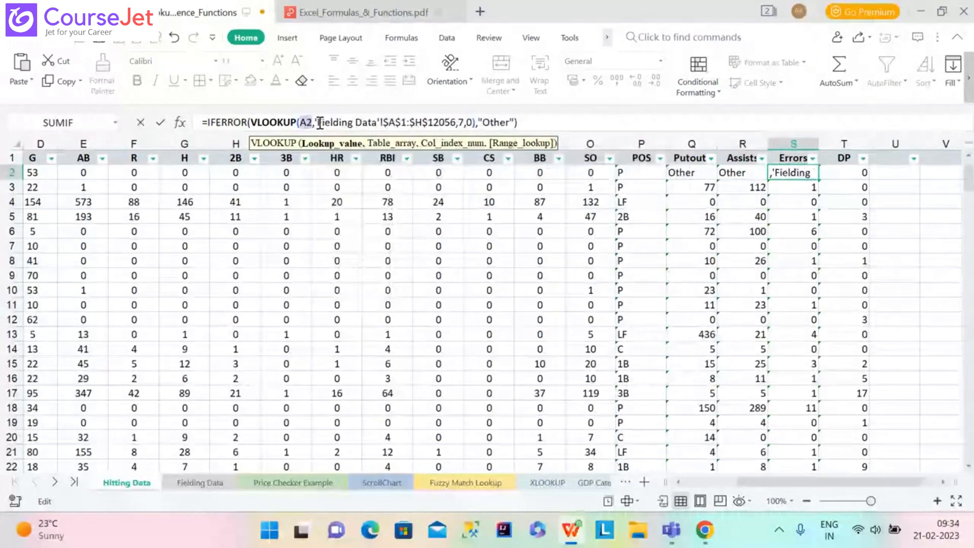
key("Return")
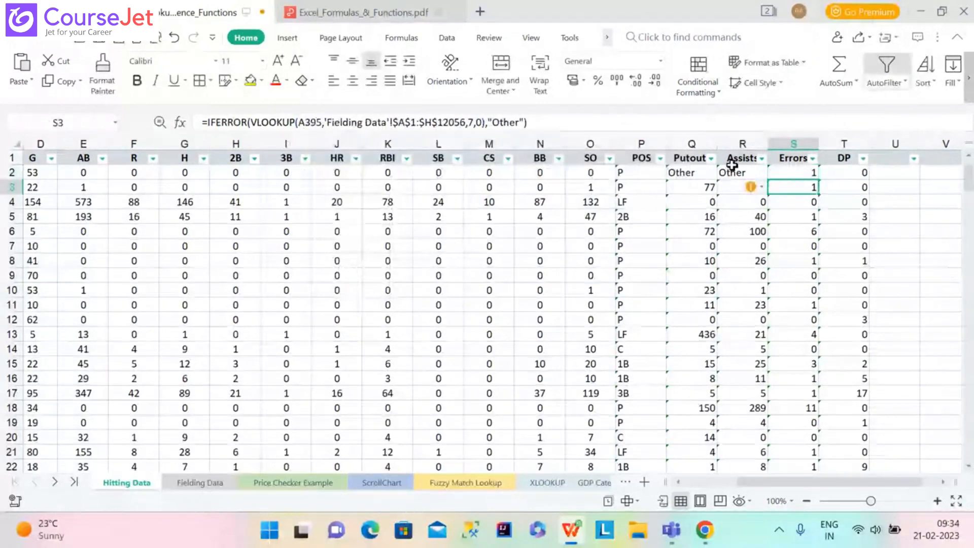
left_click(794, 170)
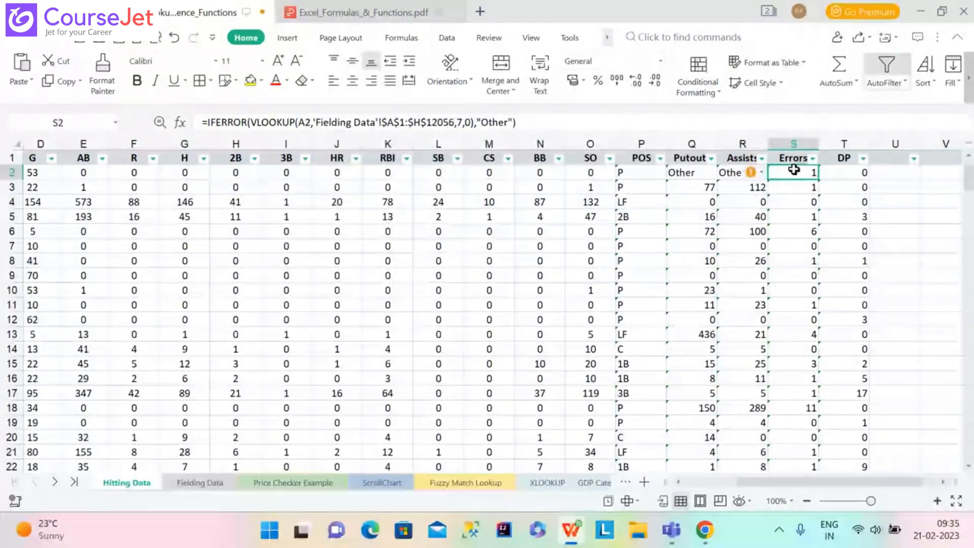
double_click(819, 178)
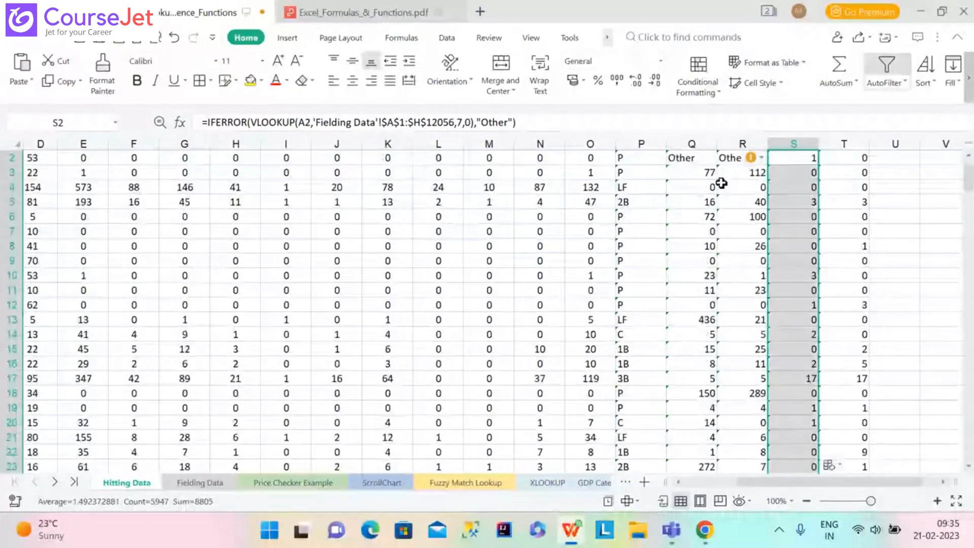
Step: Change the lookup value in R2's IFERROR formula to A2 and try to fill it down the Assists column
left_click(730, 158)
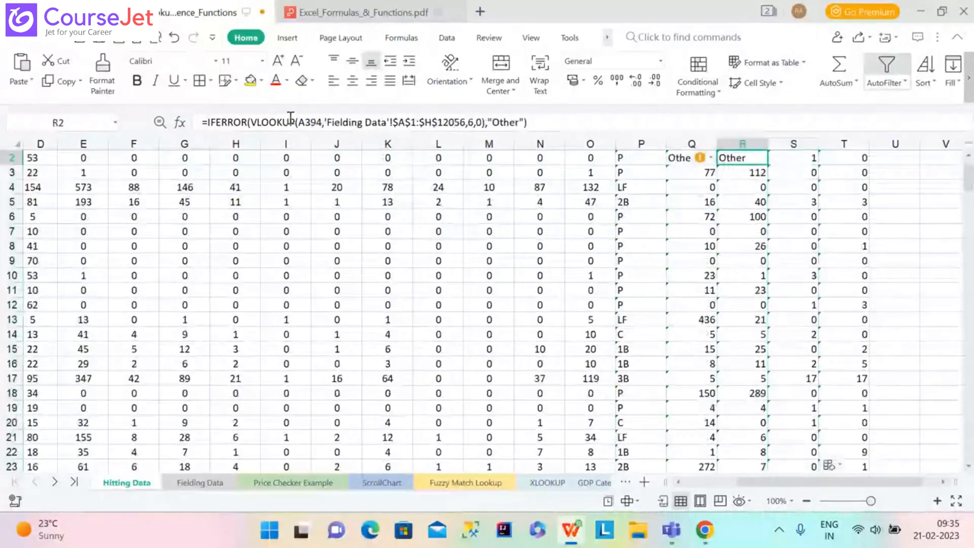
double_click(324, 122)
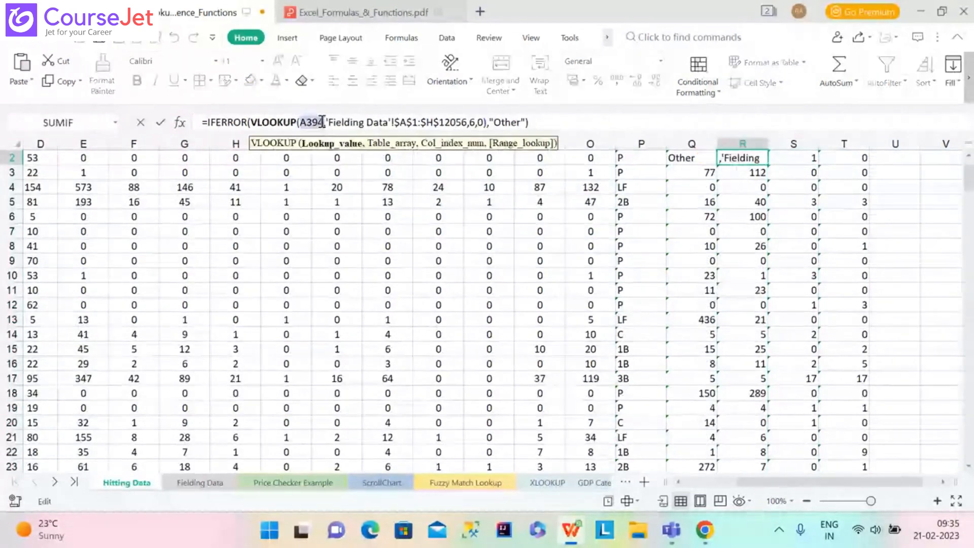
type("A")
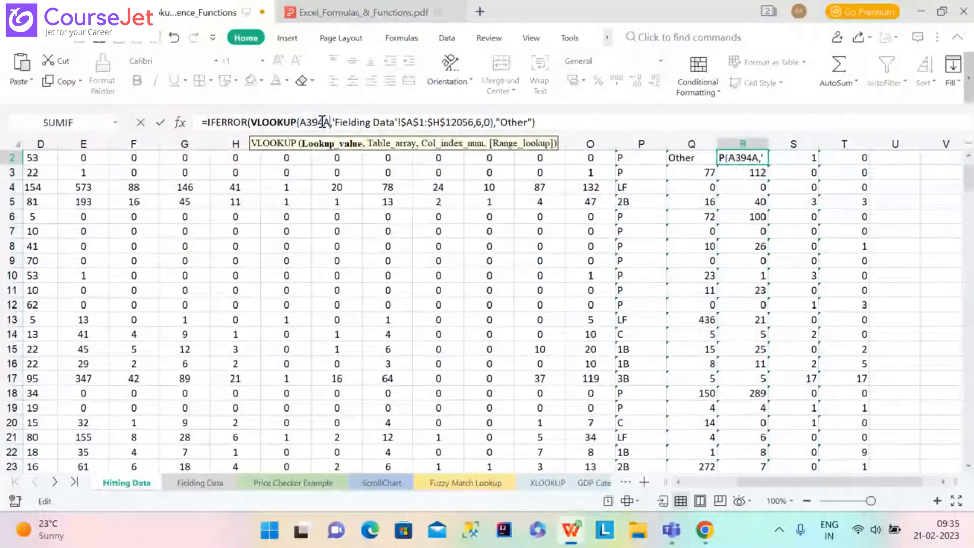
key("BackSpace")
key("BackSpace")
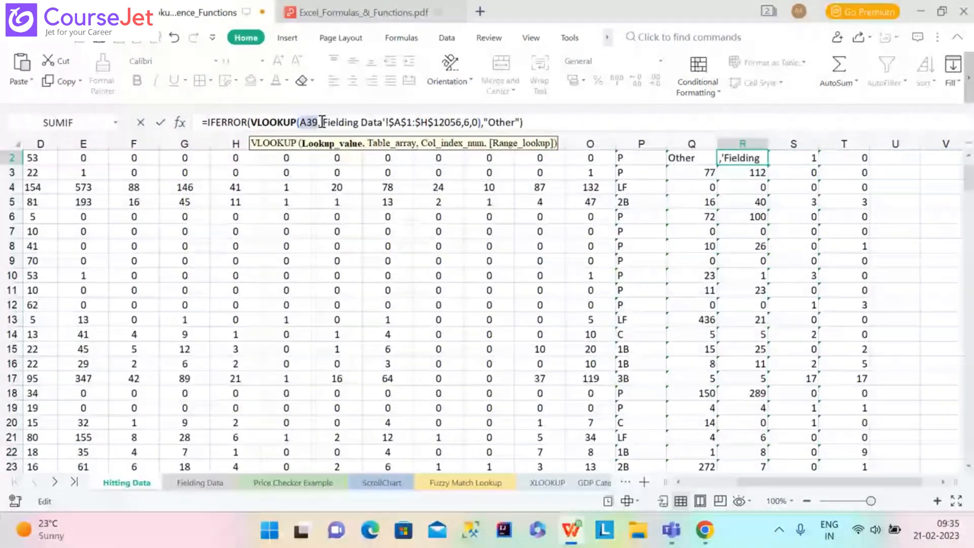
type("A2")
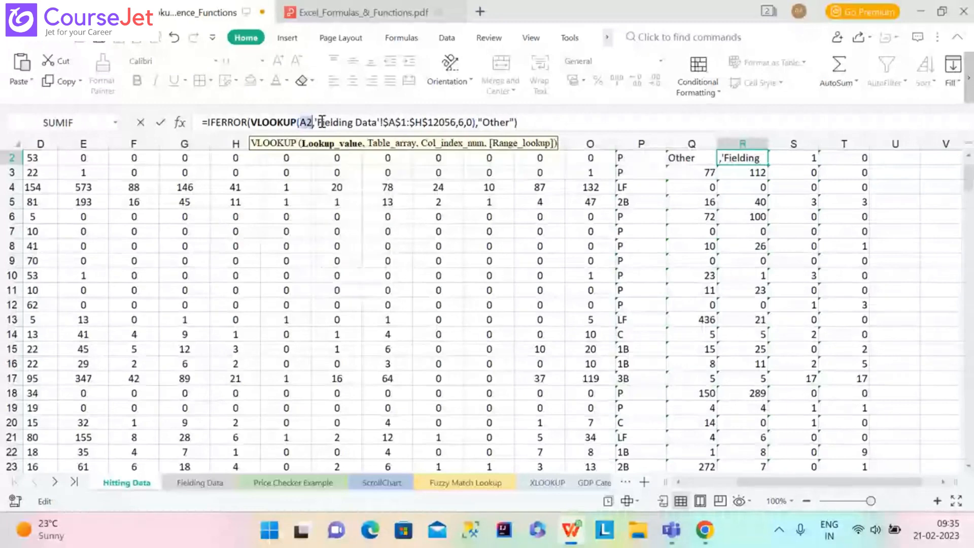
key("Return")
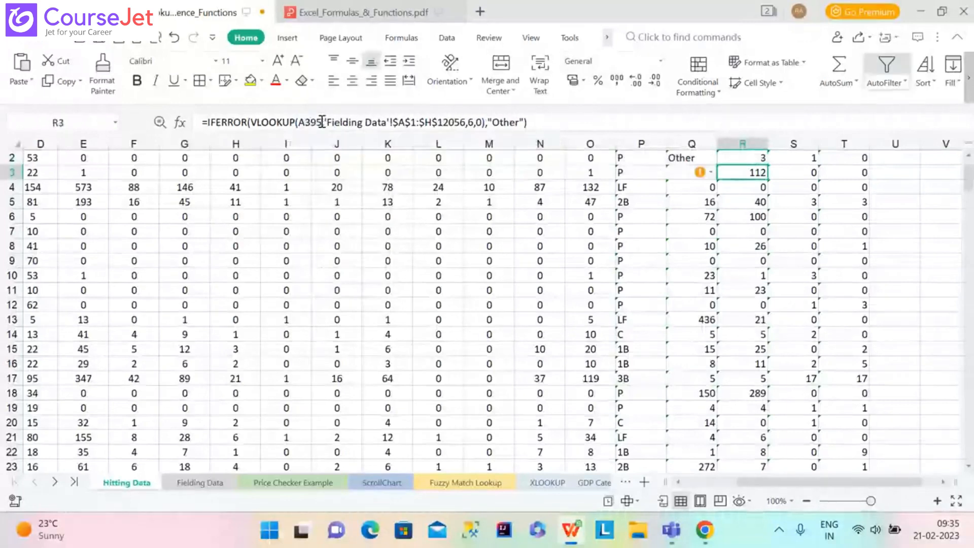
left_click(757, 161)
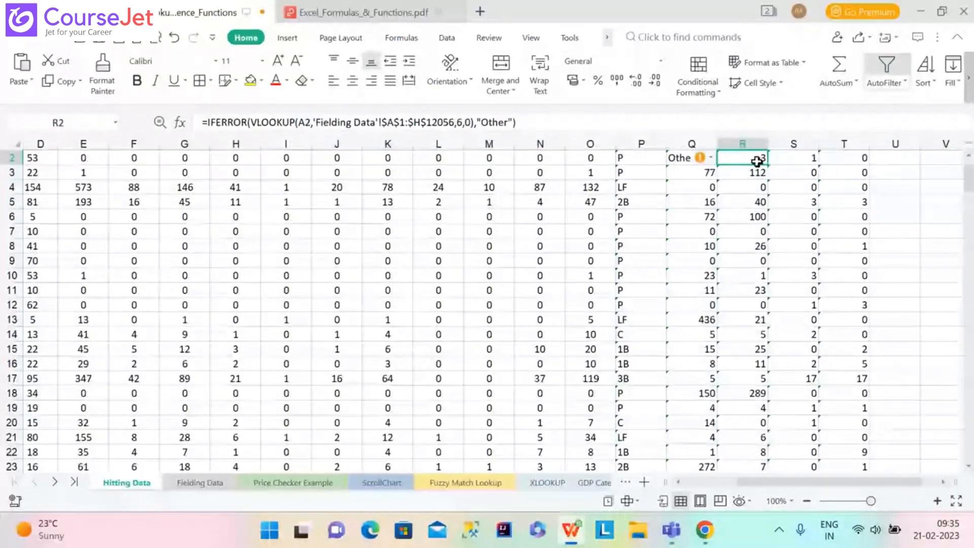
double_click(766, 163)
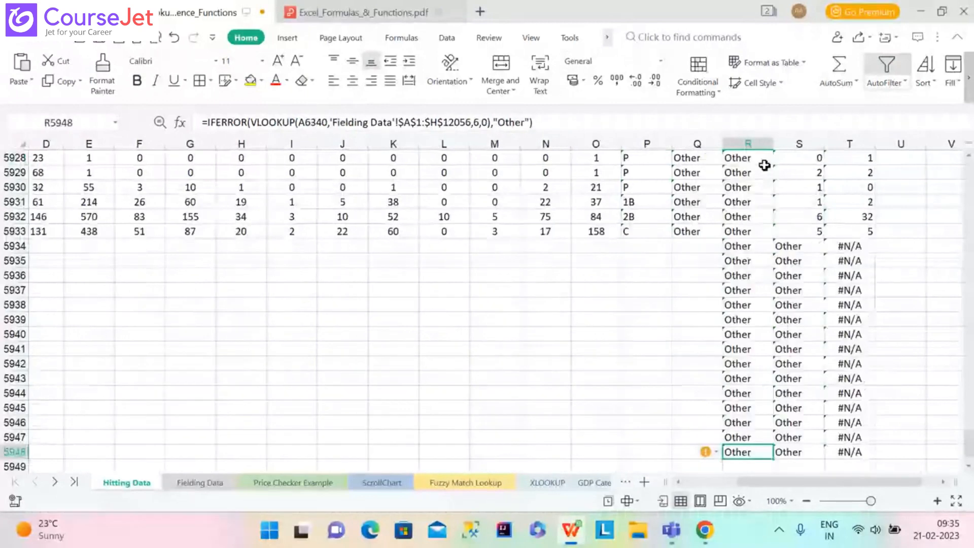
Step: Change the lookup value in Q2's IFERROR formula to A2 and fill it down the Putouts column
left_click_drag(970, 437, 968, 162)
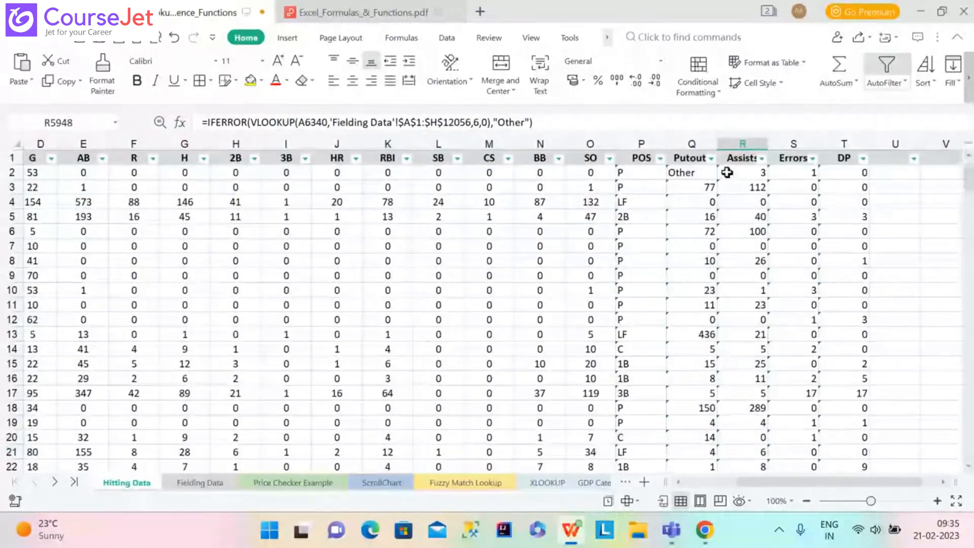
left_click(706, 175)
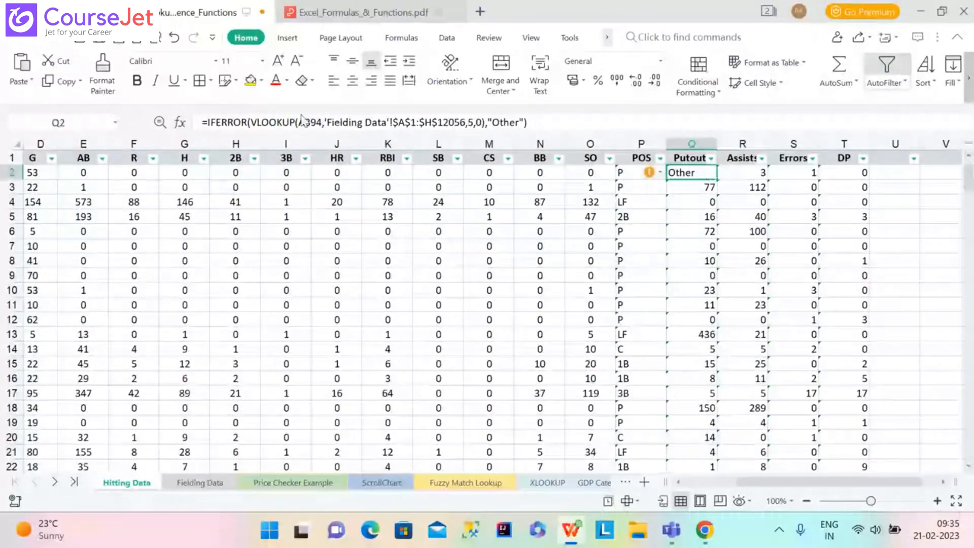
double_click(321, 125)
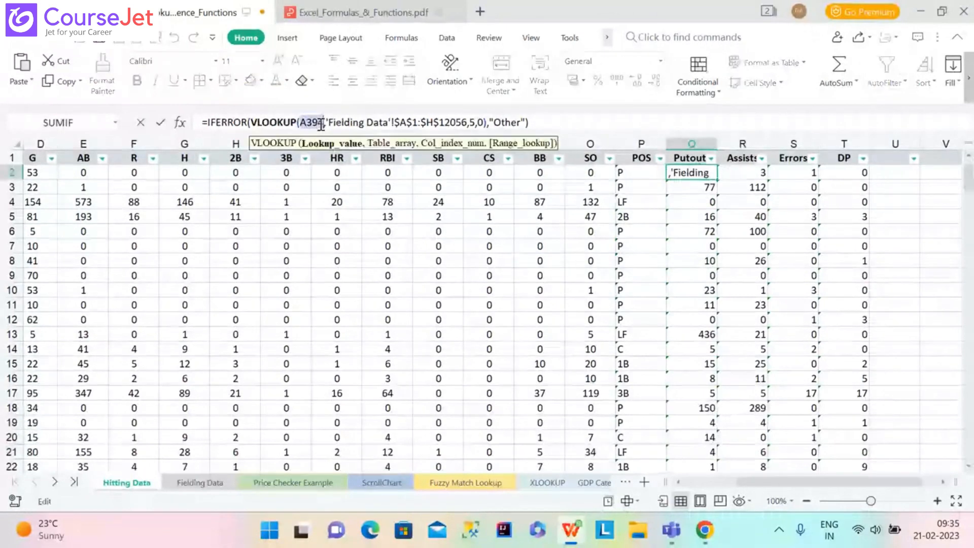
type("A3")
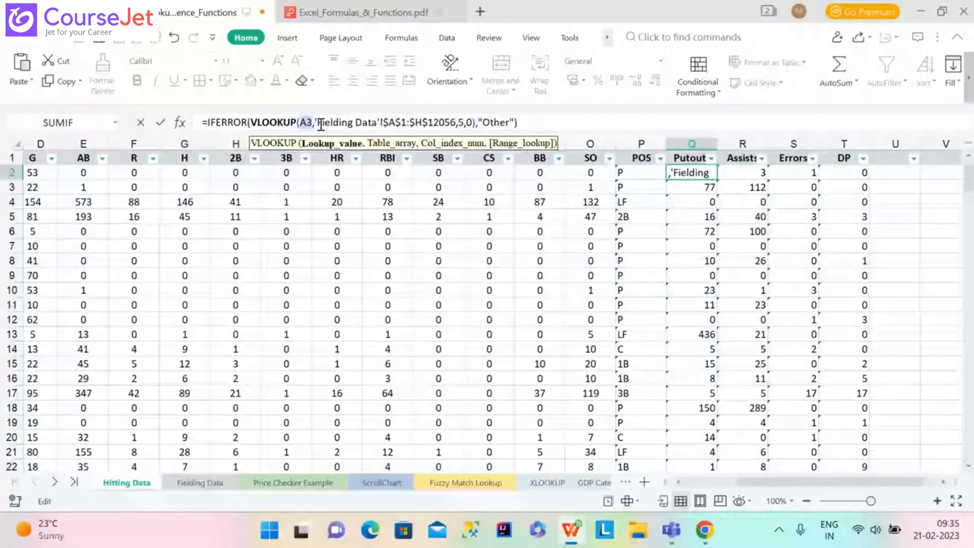
key("BackSpace")
type("2")
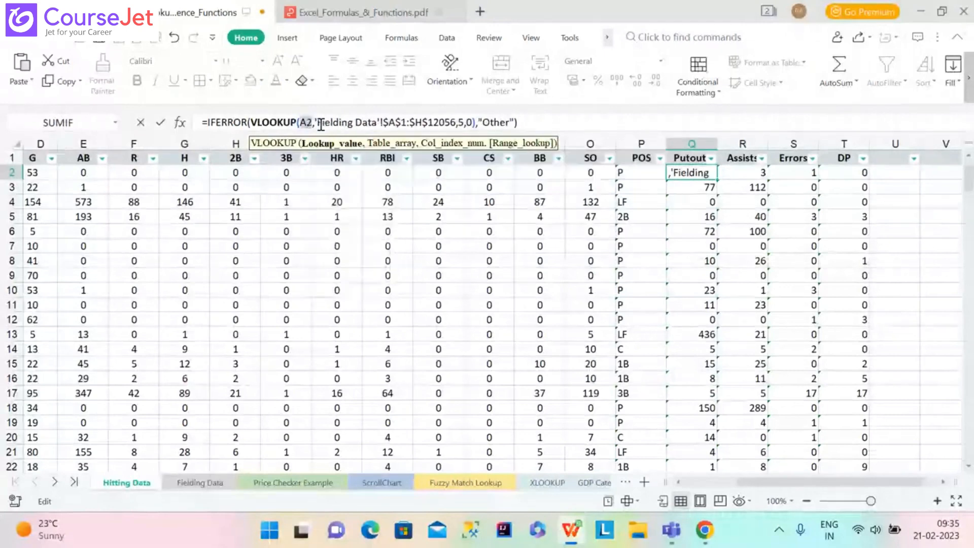
key("Return")
left_click(703, 174)
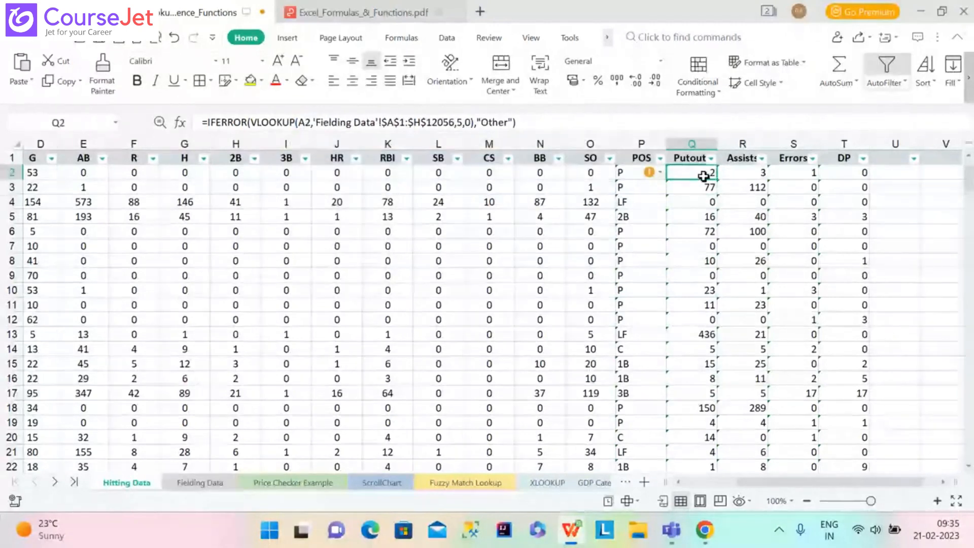
double_click(717, 179)
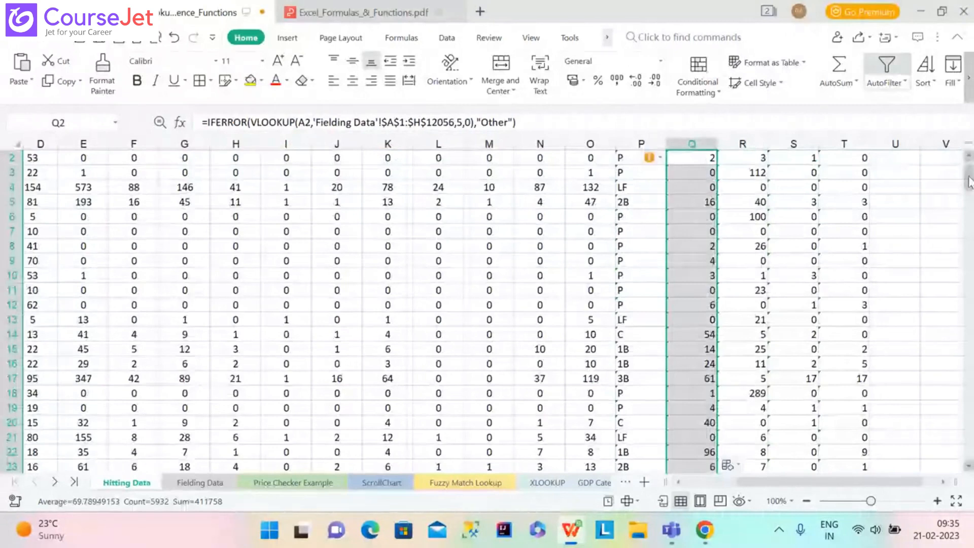
Step: Set T2 to =IFERROR(VLOOKUP(A2,'Fielding Data'!$A$1:$H$12056,8,0),"Other") and fill it down the DP column
scroll(970, 182, "up", 1)
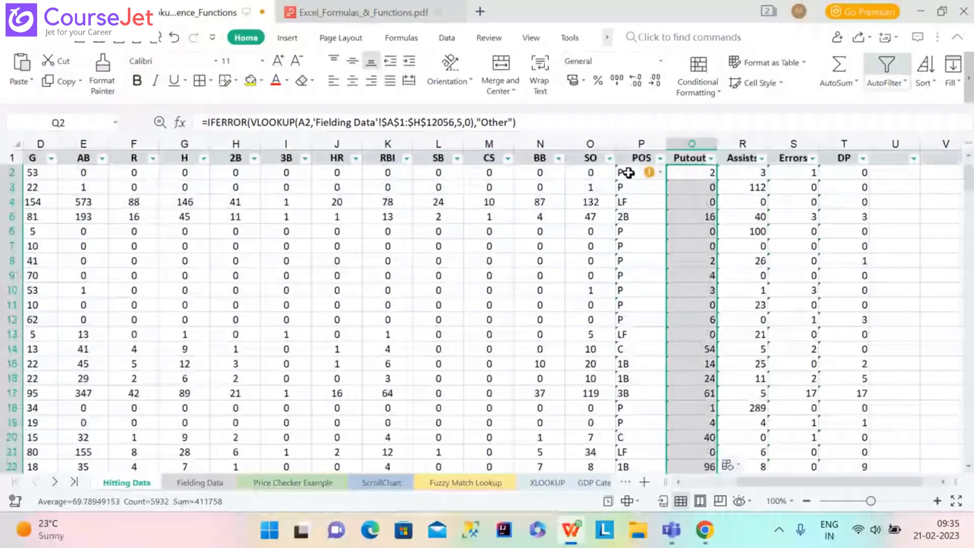
left_click(629, 173)
left_click(861, 173)
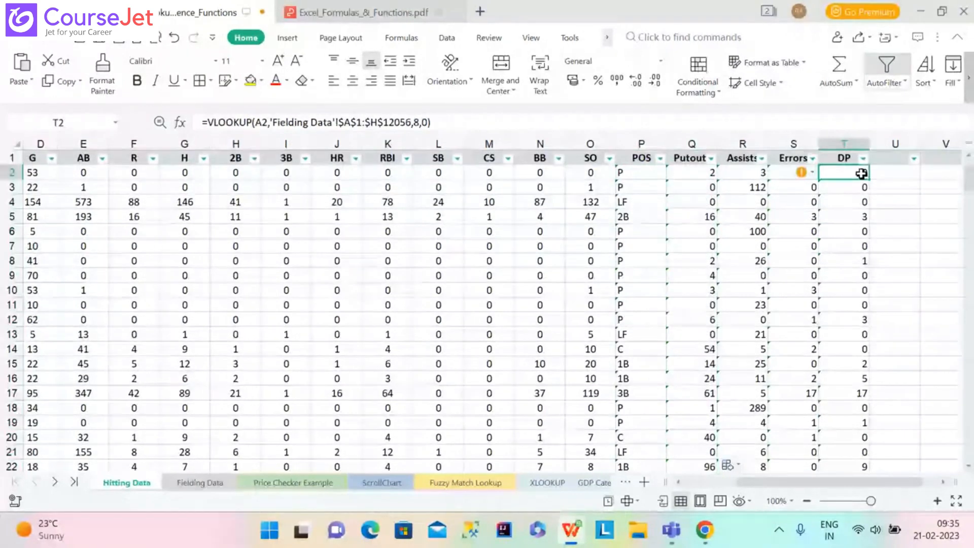
left_click(625, 119)
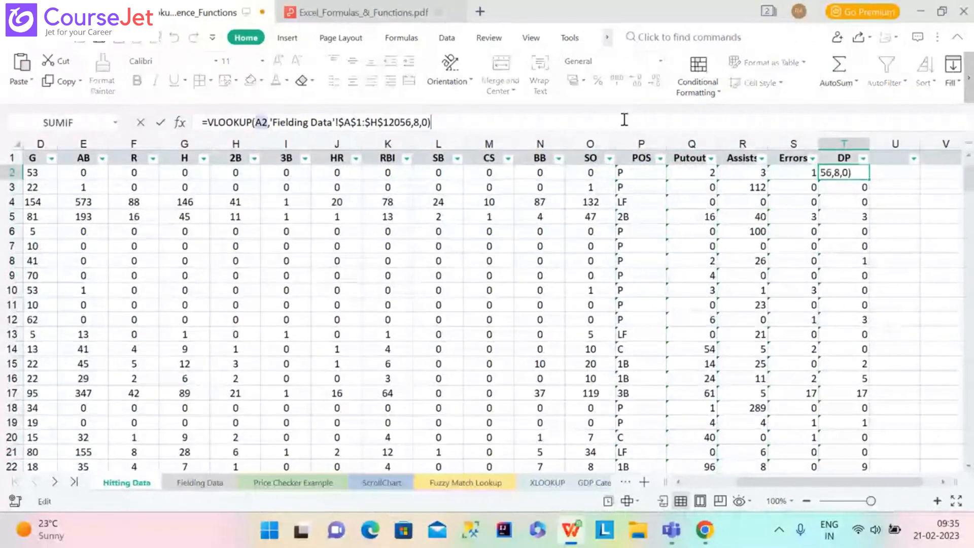
key("ctrl+a")
type("=IFERROR(VLOOKUP(A394,'Fielding Data'!$A$1:$H$12056,4,0),\"Other\")")
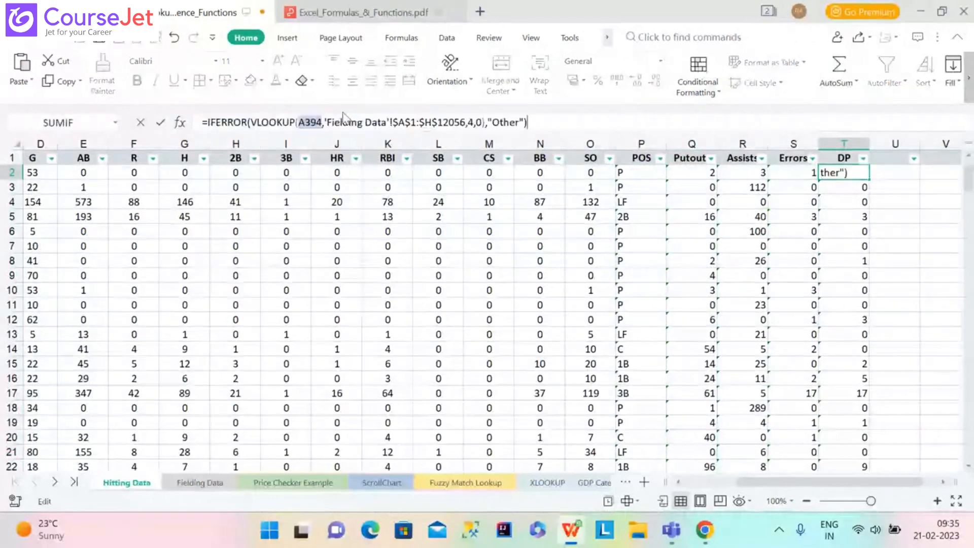
left_click(324, 122)
type("'")
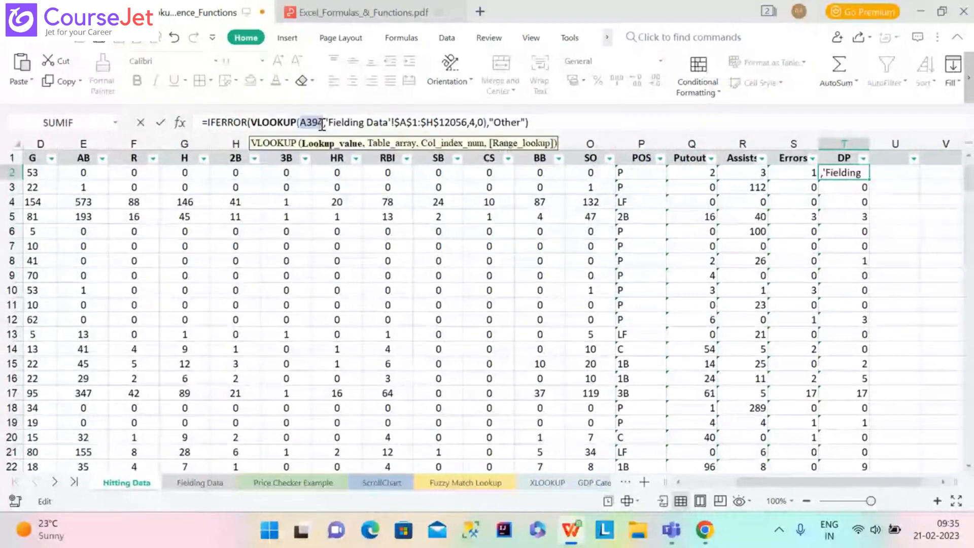
type("A")
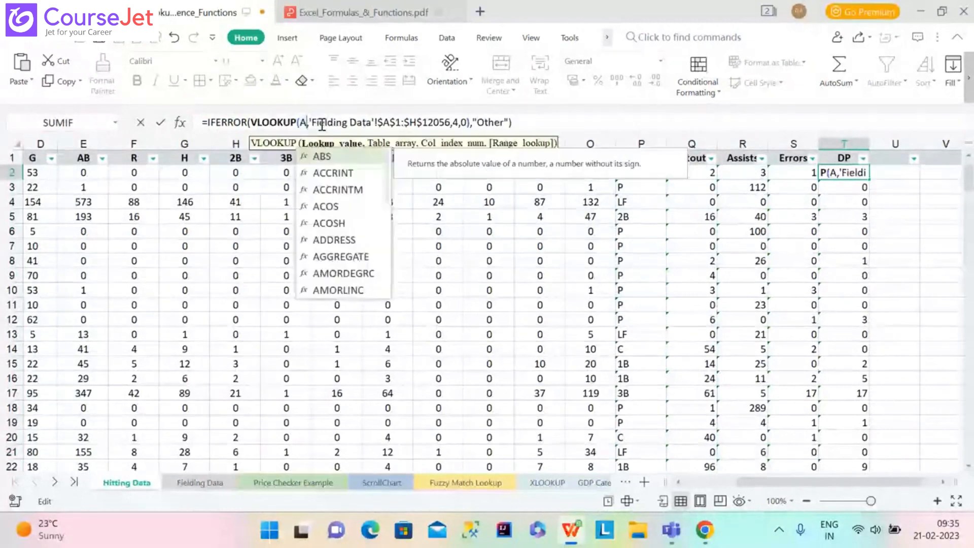
type("2")
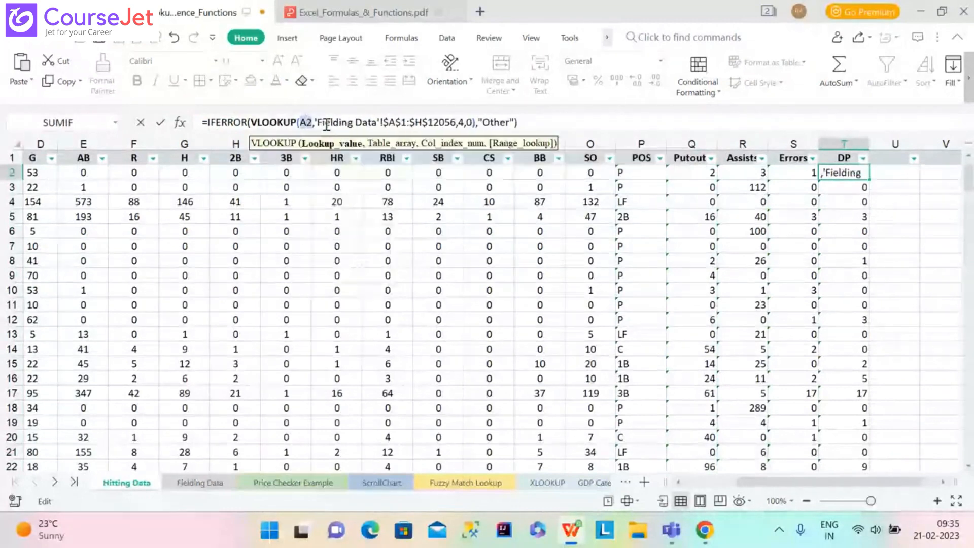
double_click(461, 125)
type("8")
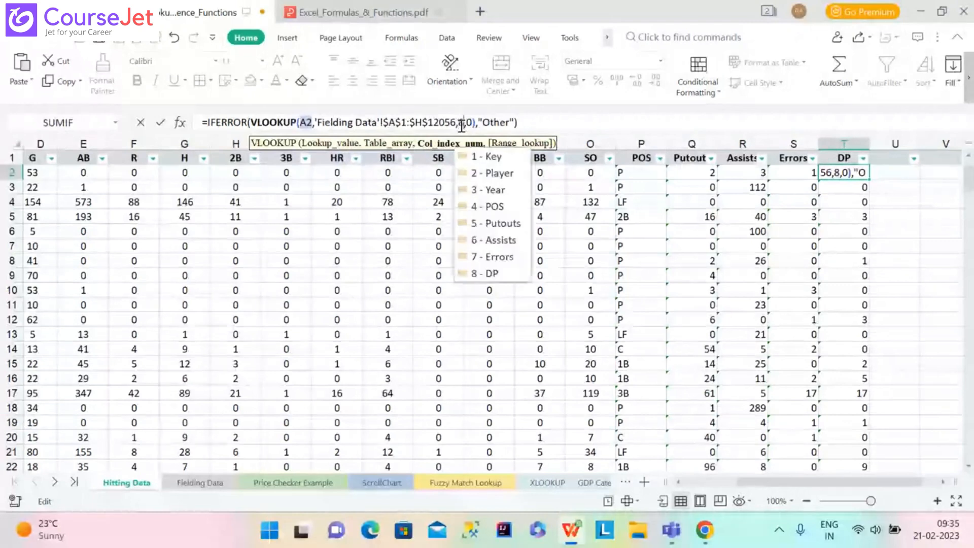
key("Return")
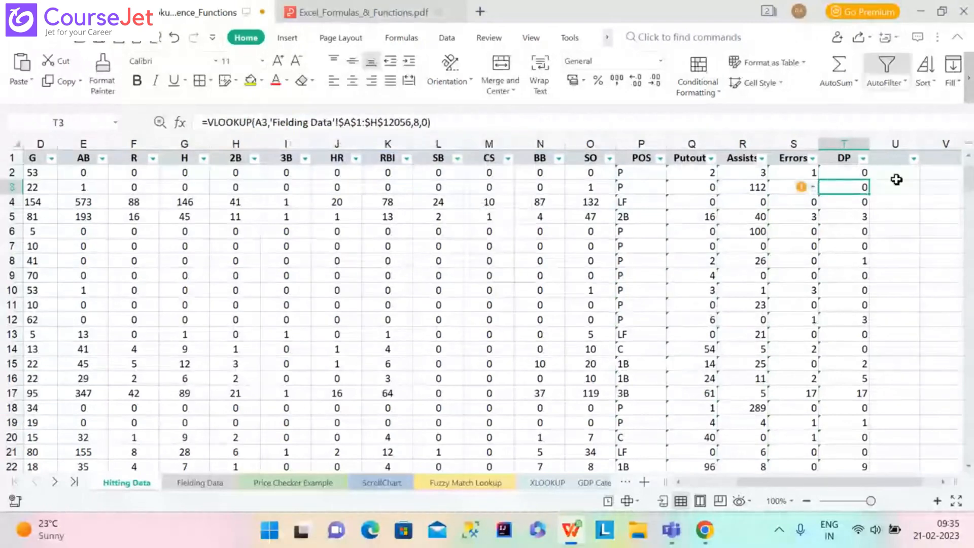
key("Up")
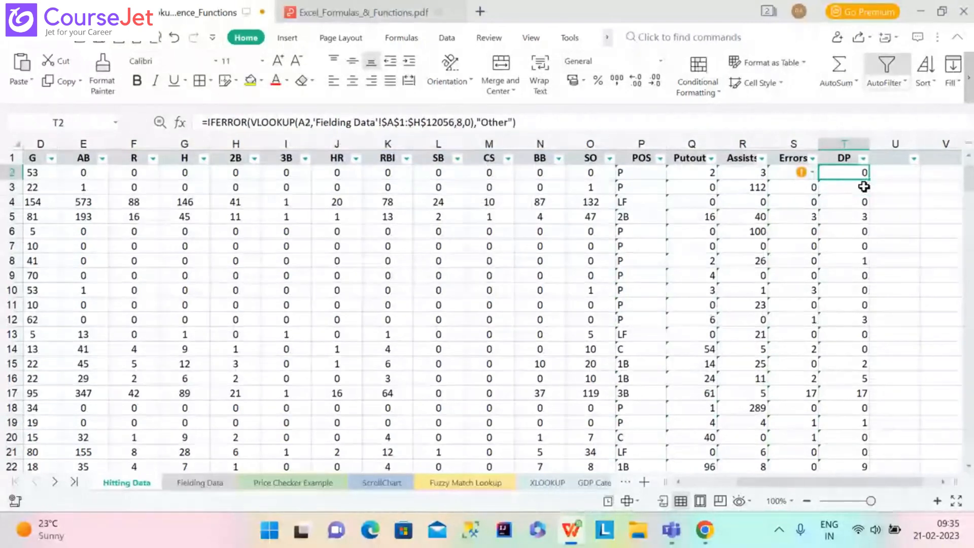
double_click(869, 180)
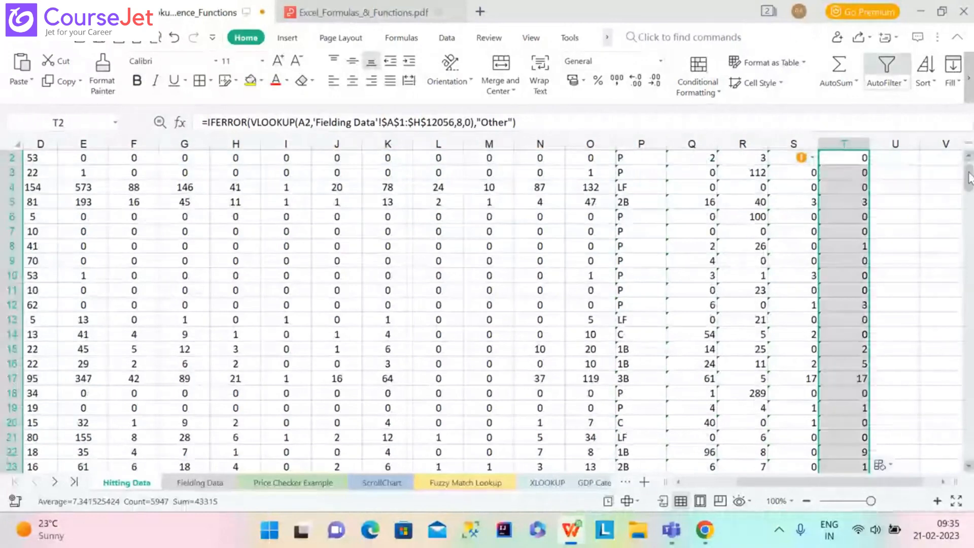
Step: On the Fielding Data sheet, select the table from the Player header through the DP column down to its last row
mouse_move(967, 176)
left_mouse_down()
mouse_move(971, 226)
mouse_move(969, 175)
left_mouse_up()
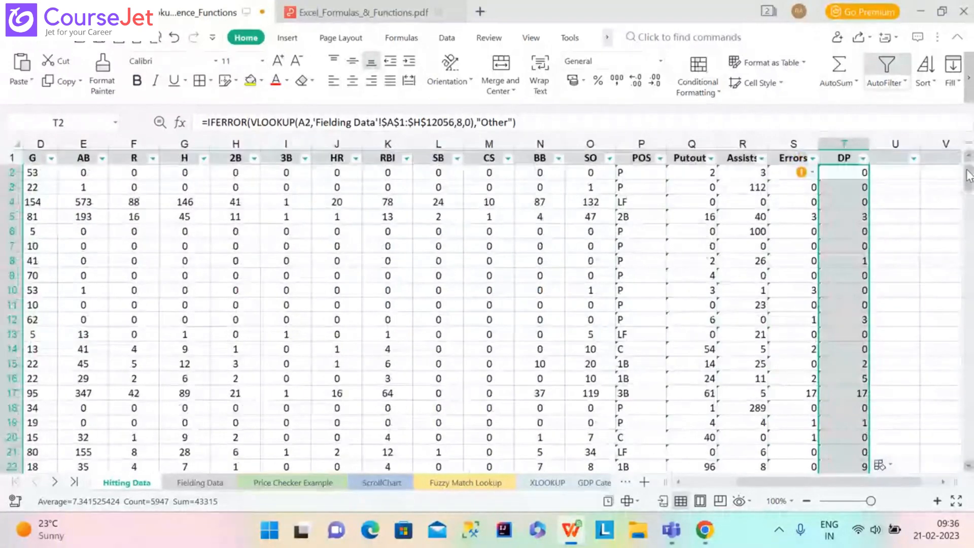
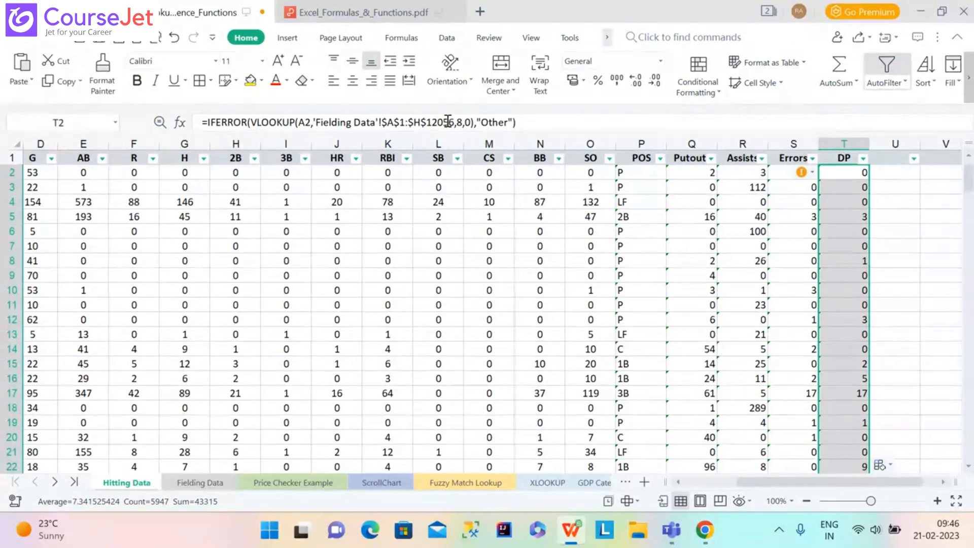
left_click(217, 489)
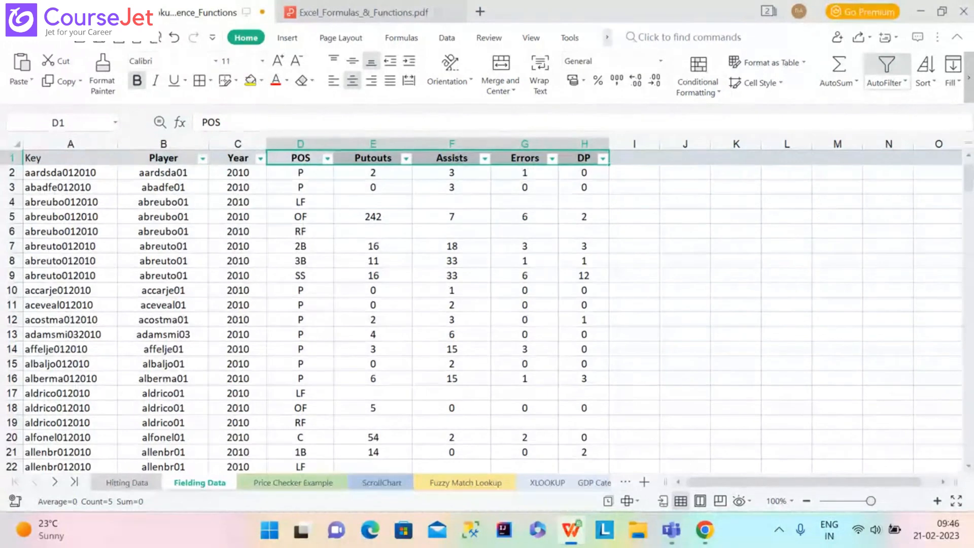
left_click(165, 159)
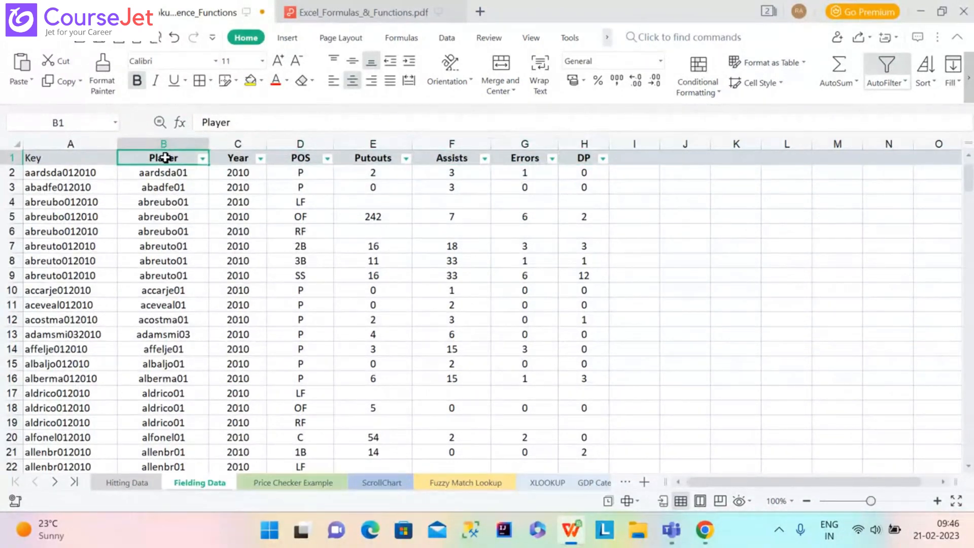
left_click_drag(163, 157, 572, 159)
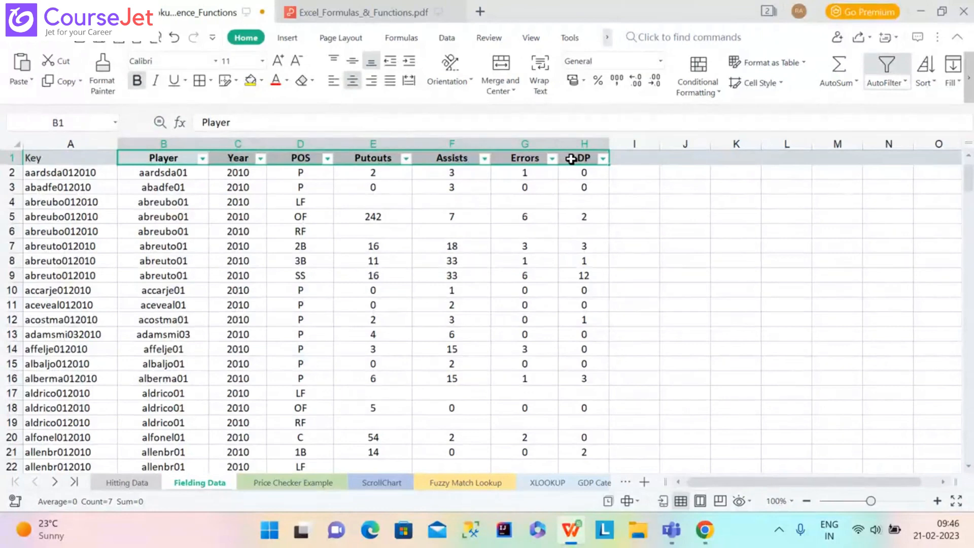
key("ctrl+shift+Down")
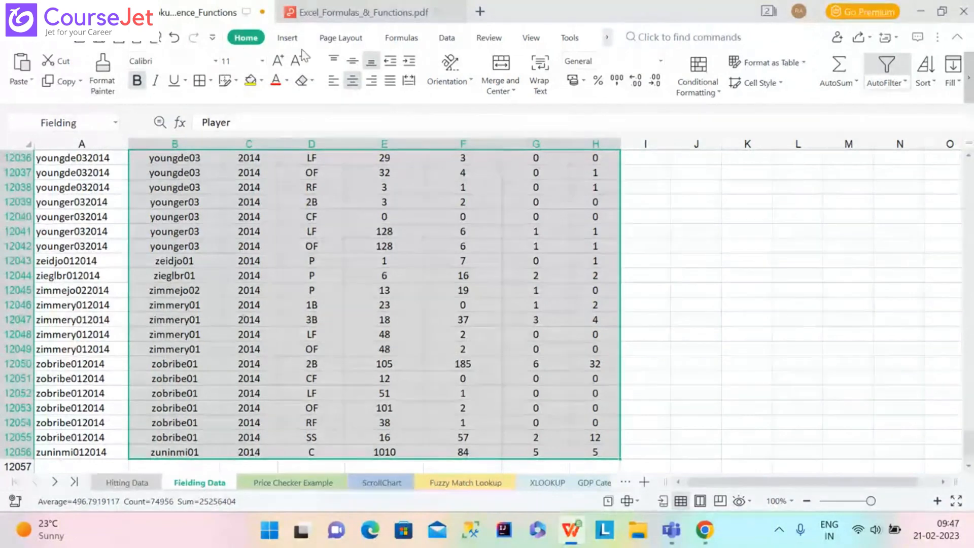
Step: Edit the named range Fielding so it refers to ='Fielding Data'!$A$1:$H$12056, including the Key column
left_click(401, 38)
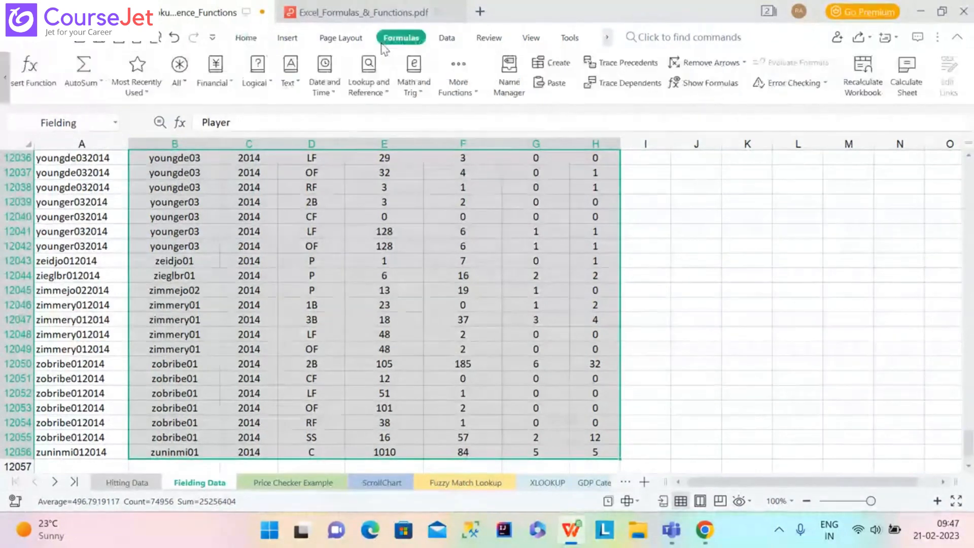
left_click(507, 90)
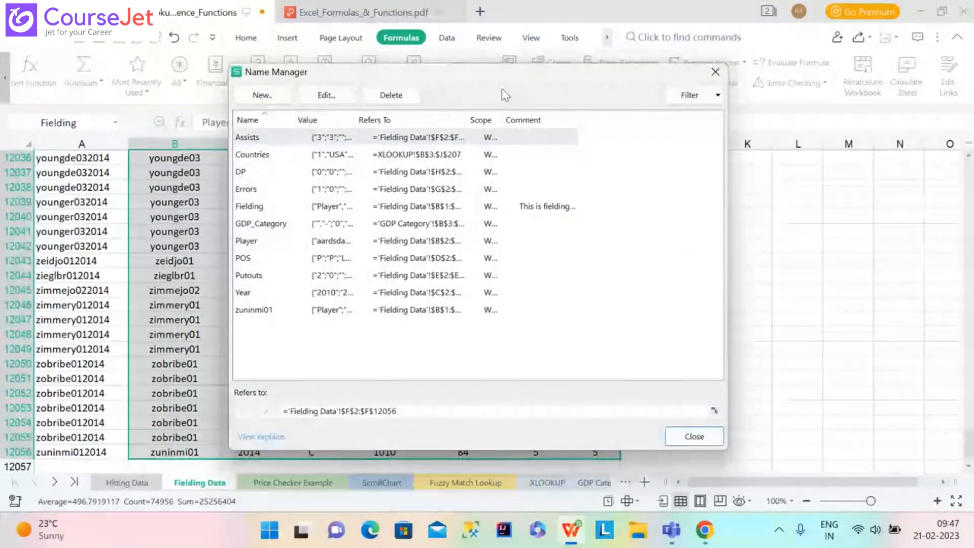
left_click(265, 208)
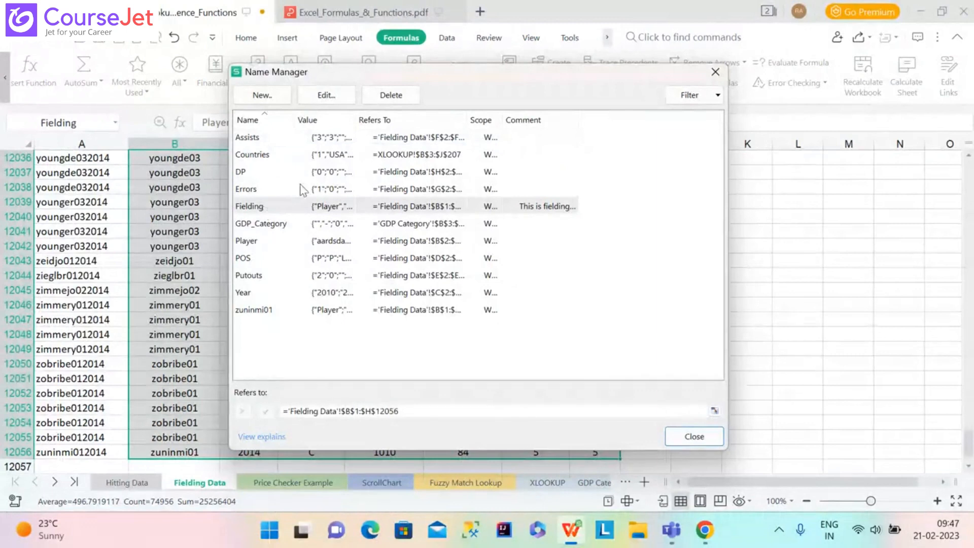
left_click(335, 99)
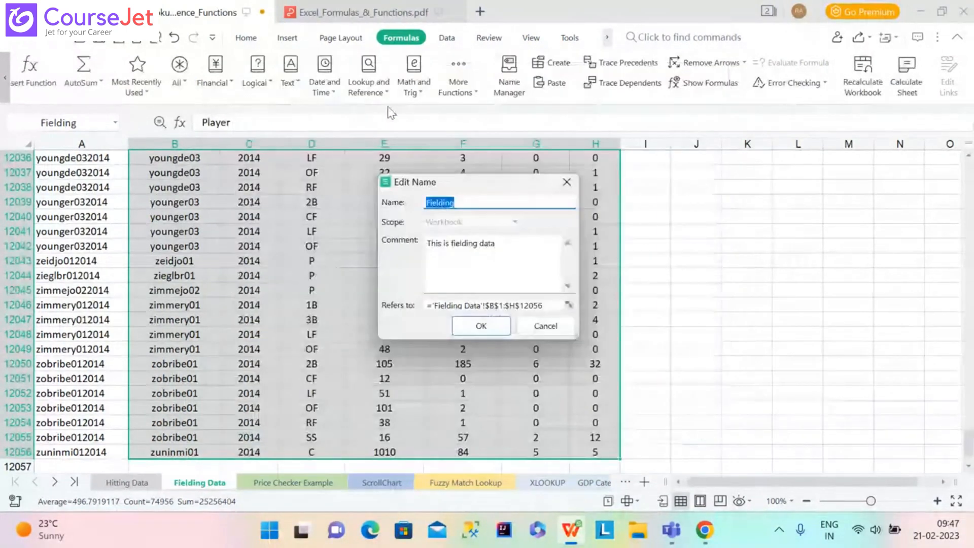
left_click(495, 306)
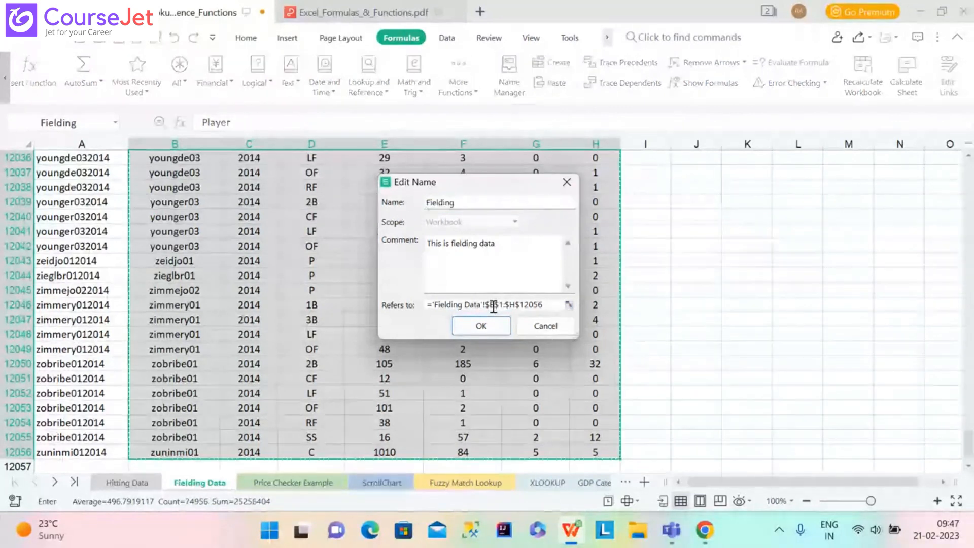
type("A")
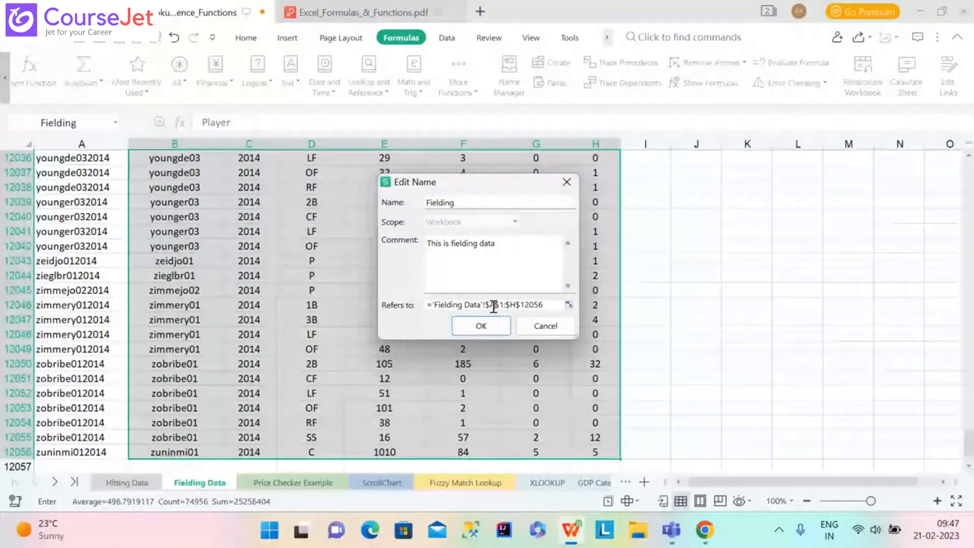
left_click(490, 333)
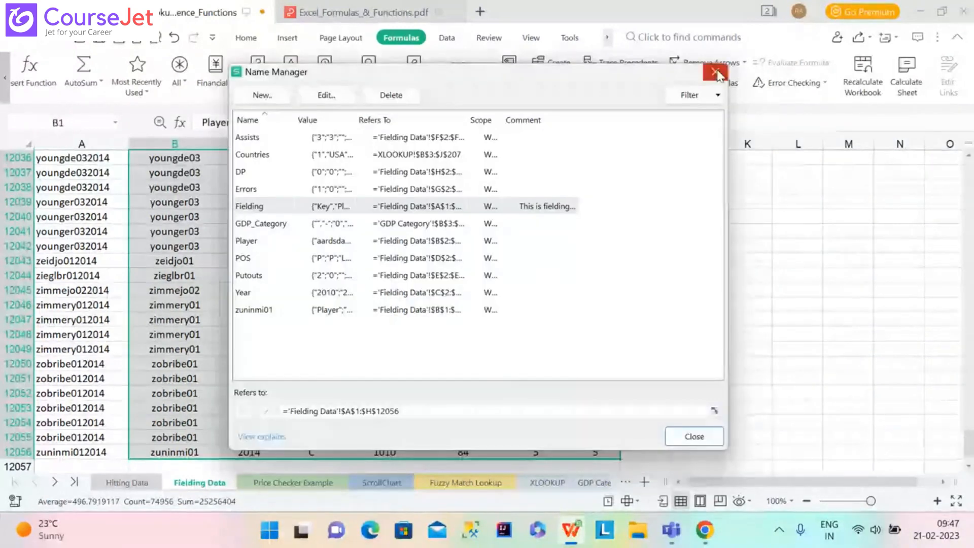
left_click(716, 73)
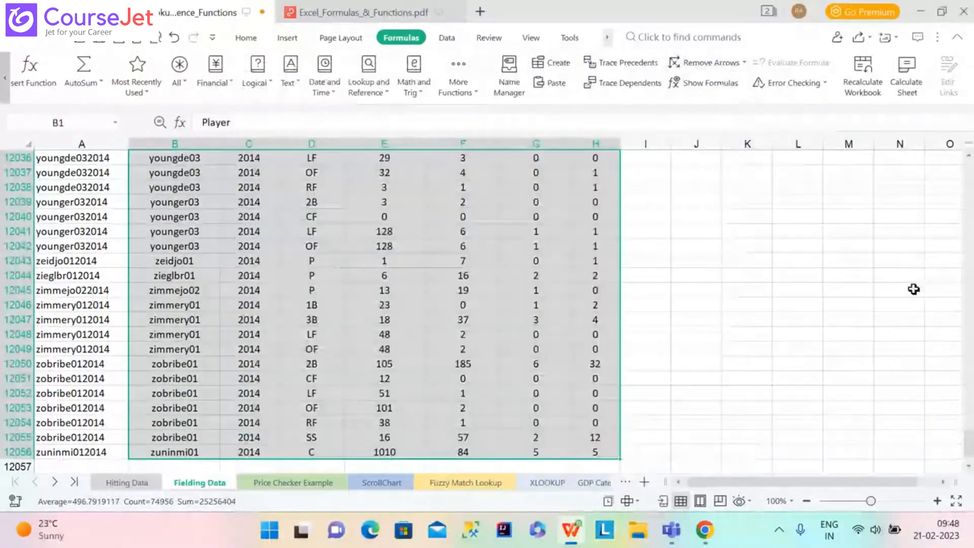
Step: Select the Fielding Data table from the Key header through the last DP row to check the range's name
left_click_drag(969, 447, 363, 173)
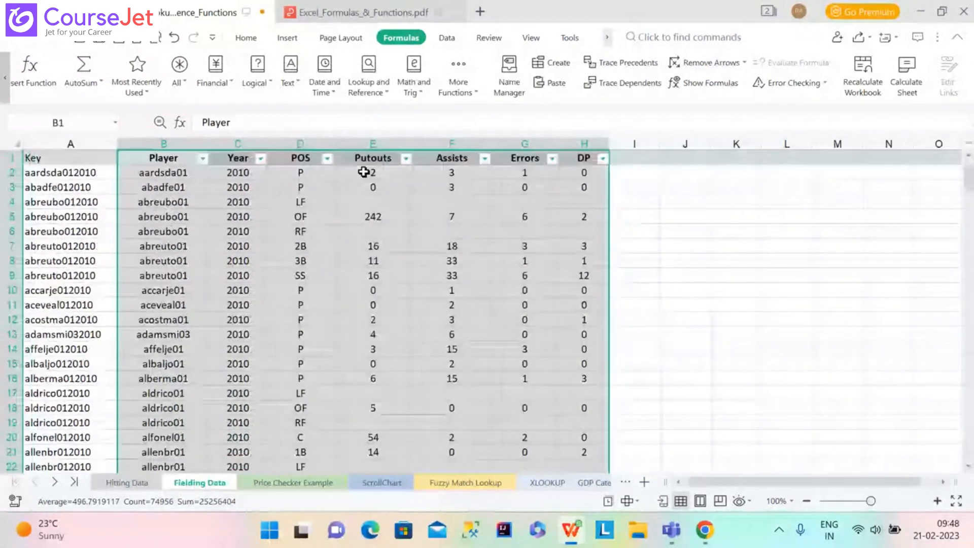
left_click(80, 173)
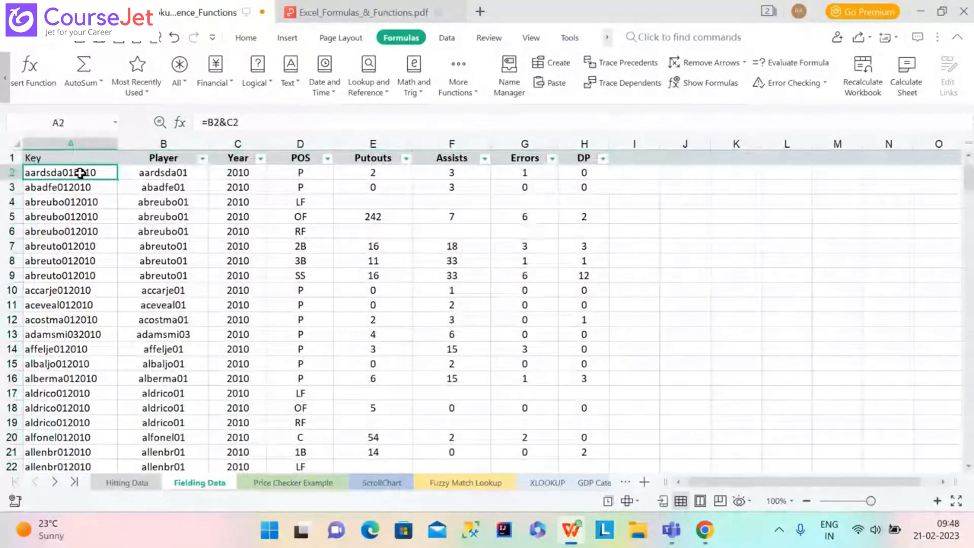
key("ctrl+shift+Right")
key("ctrl+shift+Down")
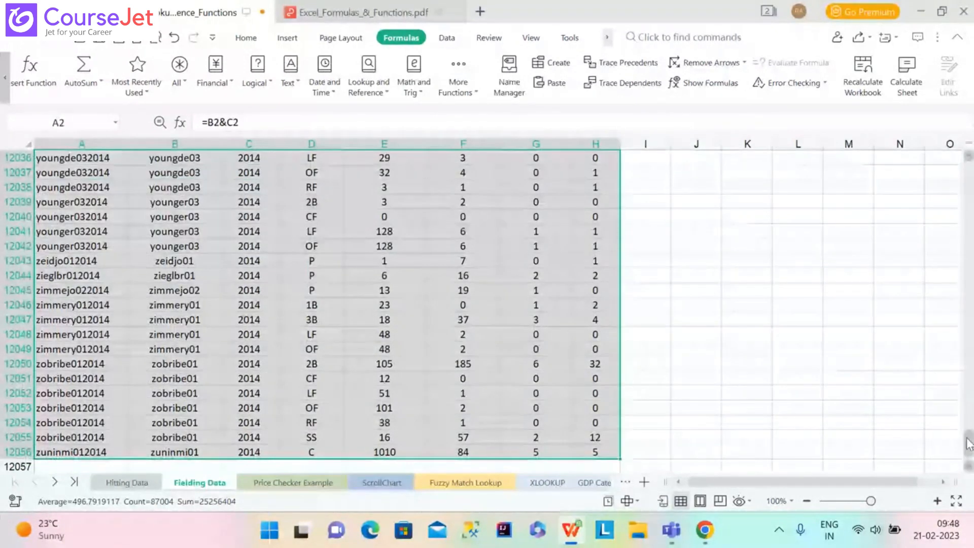
left_click_drag(969, 444, 970, 169)
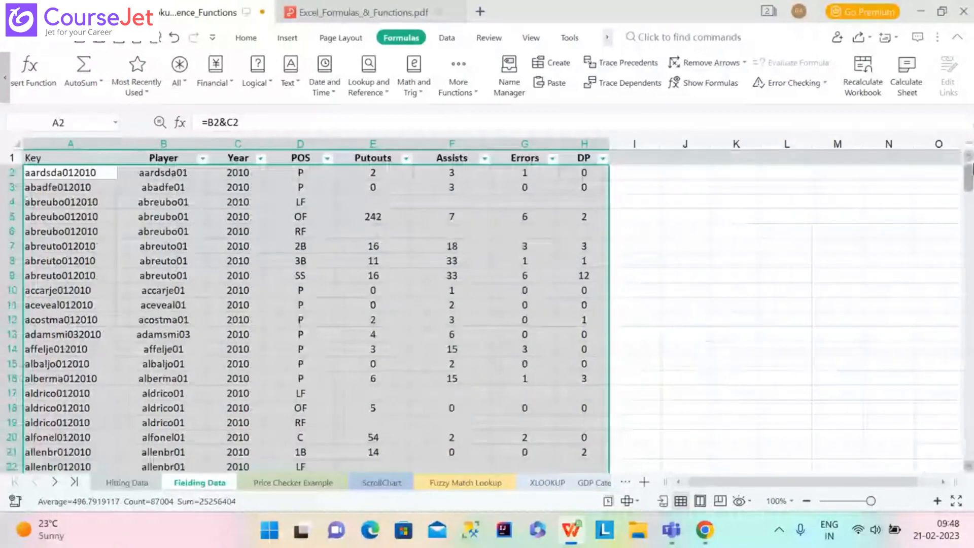
left_click(838, 349)
left_click(95, 155)
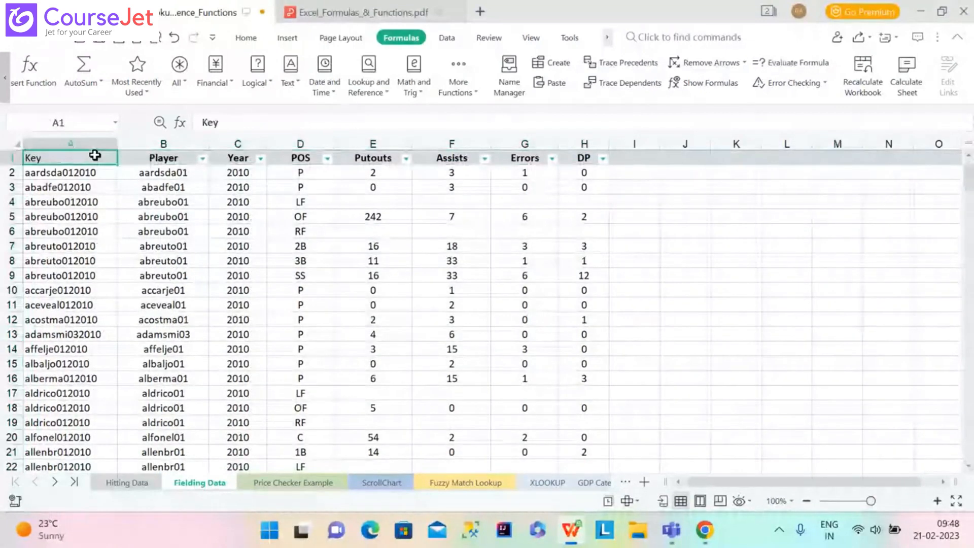
key("ctrl+shift+Right")
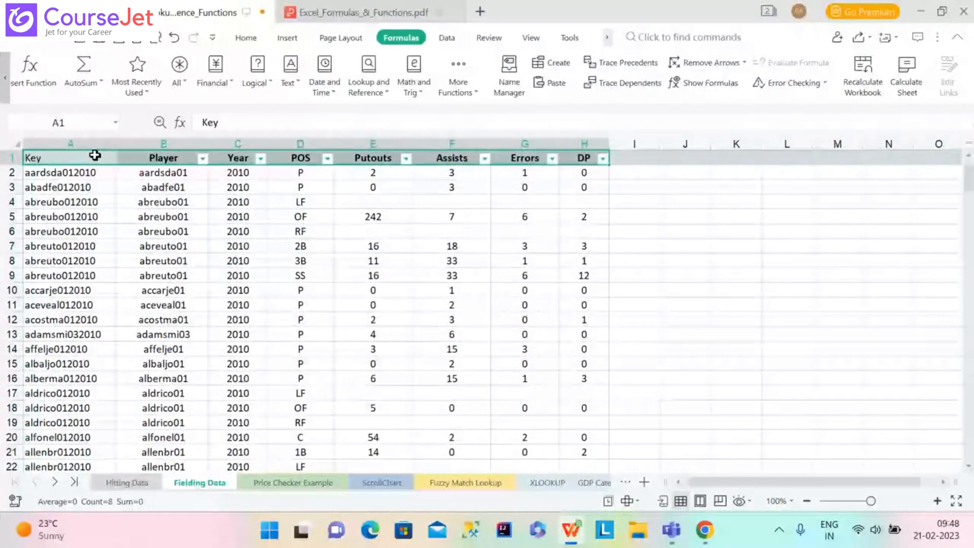
key("ctrl+shift+Down")
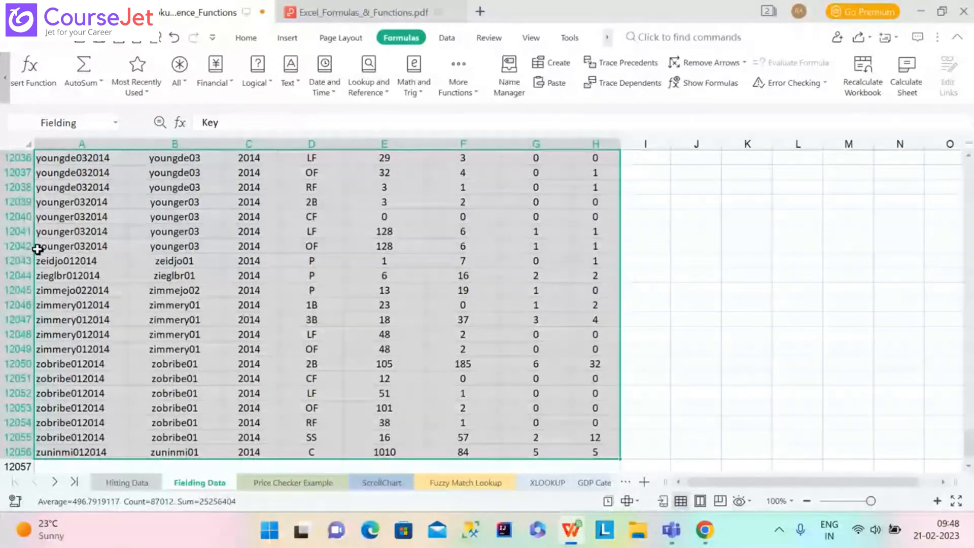
Step: Replace the table array in Hitting Data's T2 formula with the named range, giving =IFERROR(VLOOKUP(A2,Fielding,8,0),"Other")
left_click(150, 485)
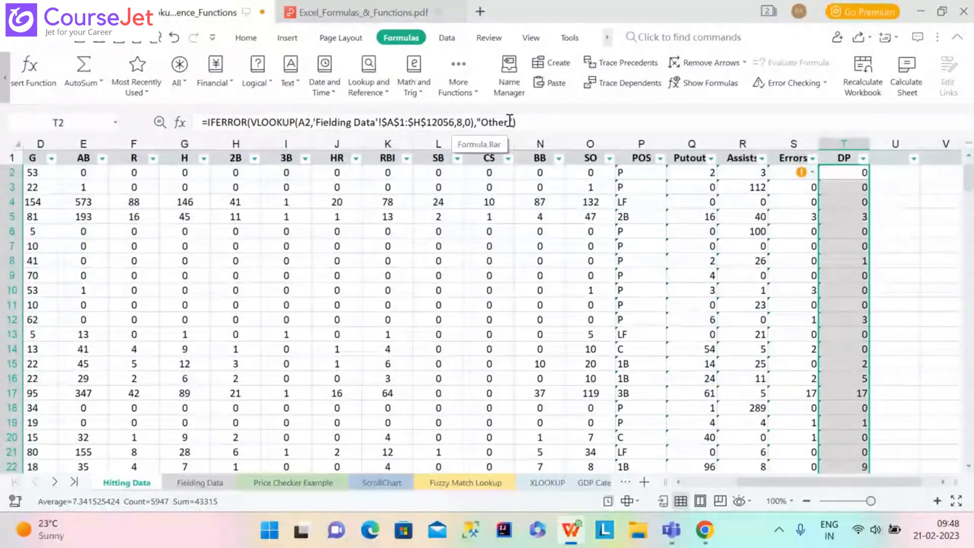
left_click(453, 124)
key("BackSpace")
key("BackSpace")
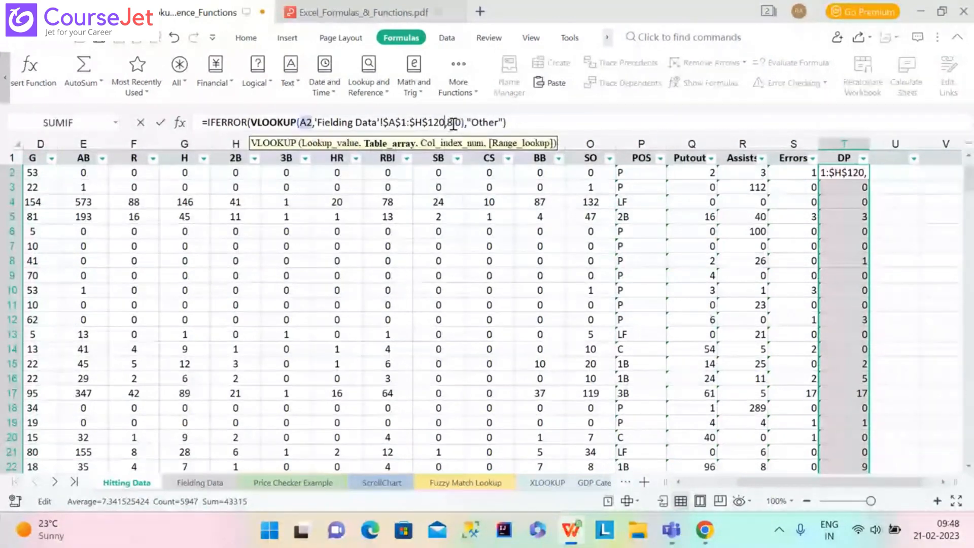
key("BackSpace")
key("BackSpace")
key("BackSpace")
key("BackSpace")
key("BackSpace")
key("BackSpace")
key("BackSpace")
key("BackSpace")
key("BackSpace")
key("BackSpace")
key("BackSpace")
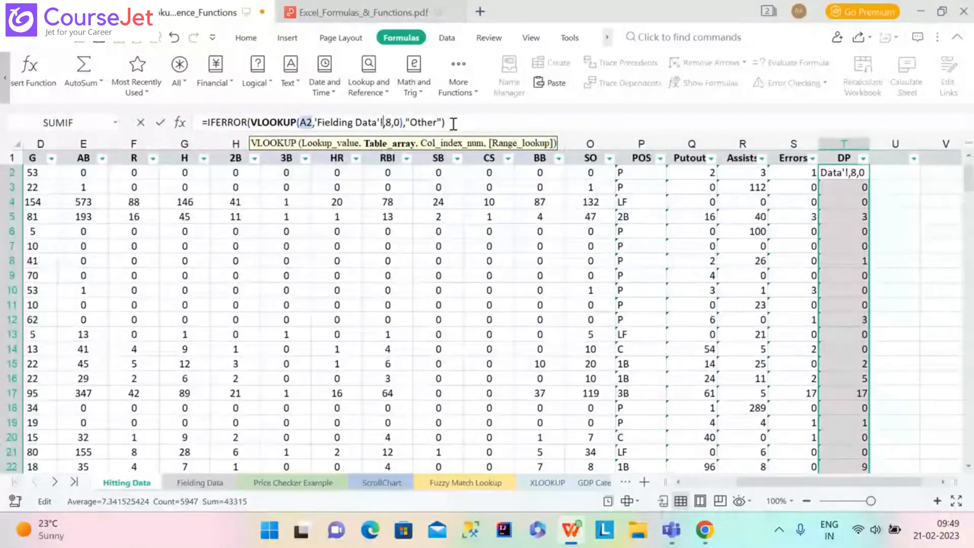
key("BackSpace")
key("BackSpace")
key("BackSpace")
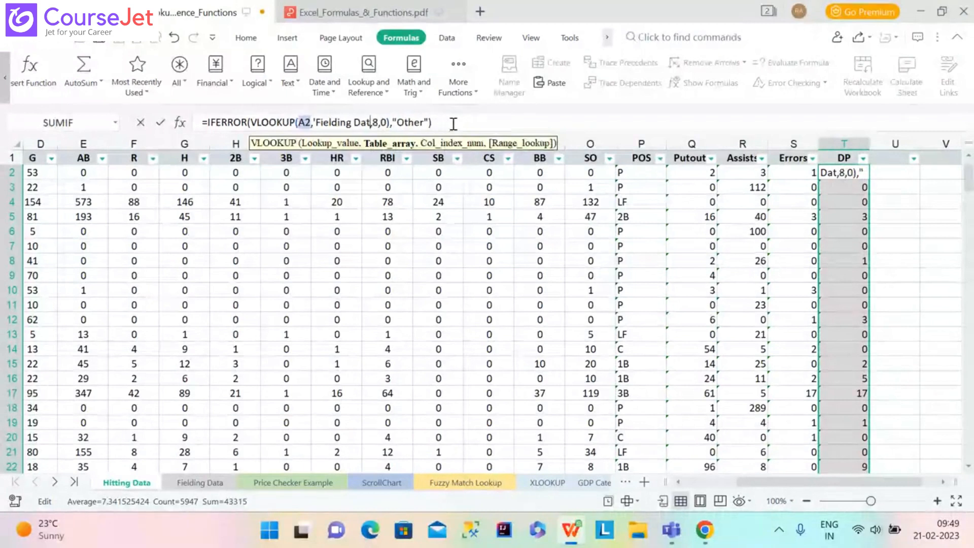
key("BackSpace")
key("BackSpace")
key("BackSpace")
key("BackSpace")
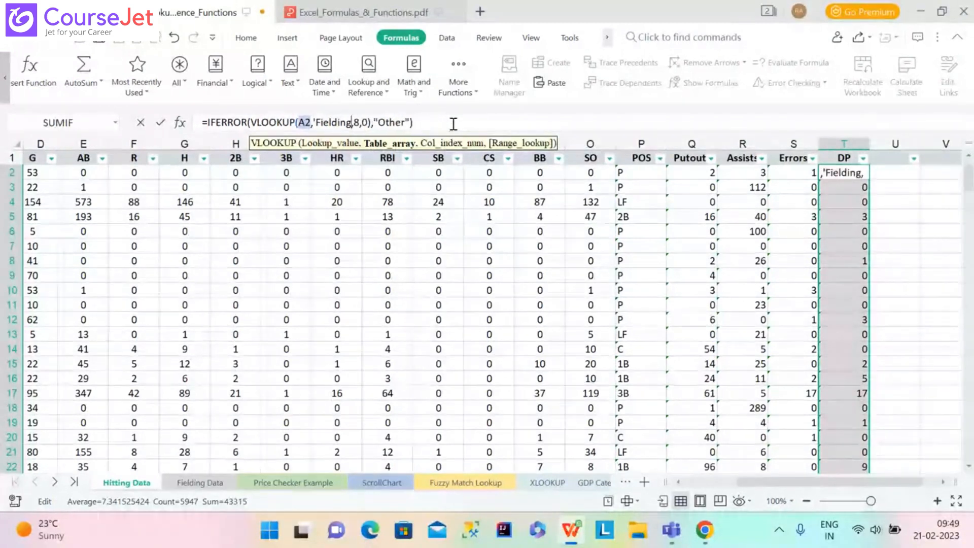
key("BackSpace")
key("BackSpace")
key("BackSpace")
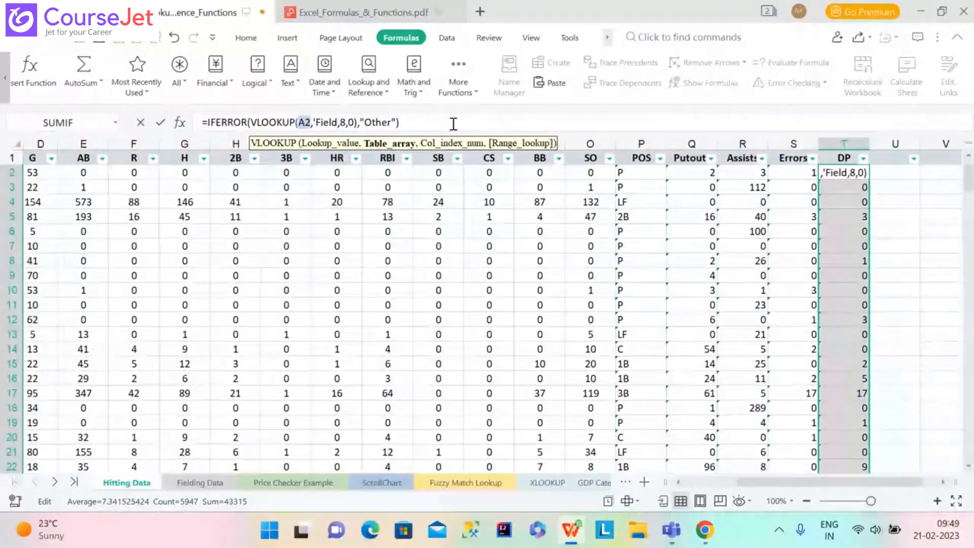
key("BackSpace")
key("BackSpace")
key("BackSpace")
key("BackSpace")
key("BackSpace")
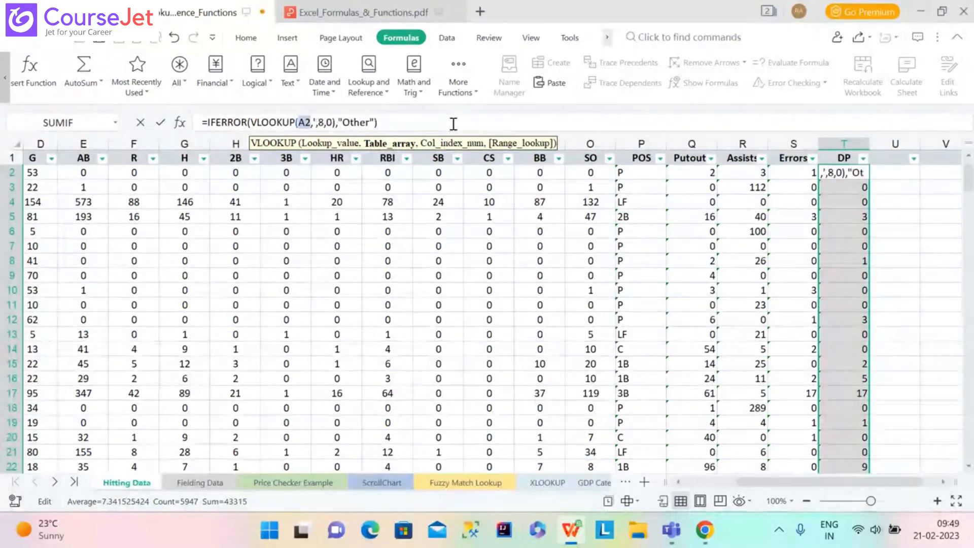
key("BackSpace")
type("F")
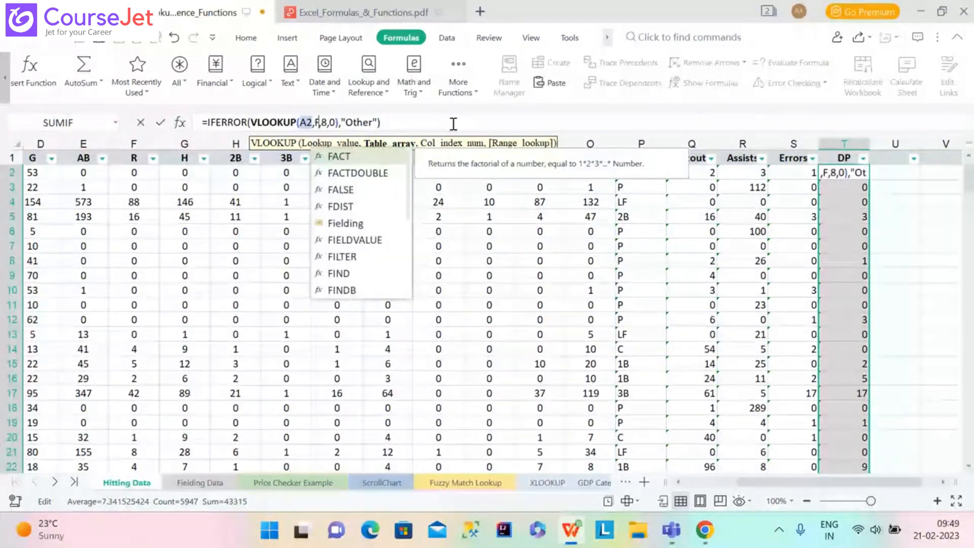
type("ielding")
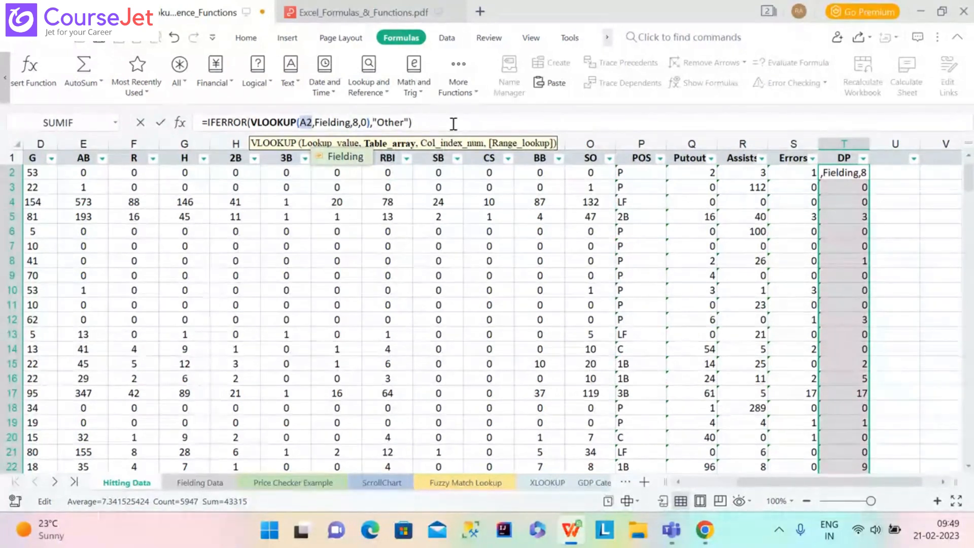
key("Return")
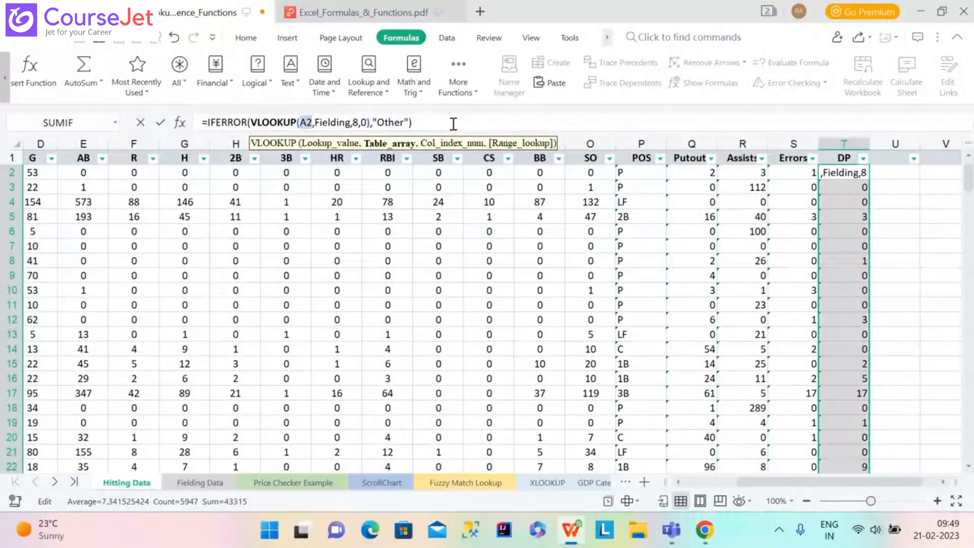
key("Return")
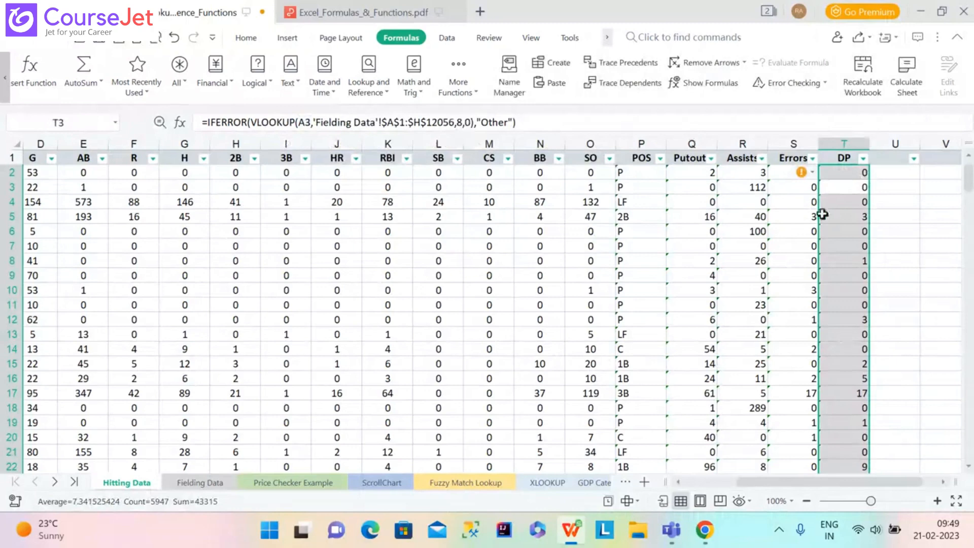
Step: Fill T2's named-range lookup formula down the whole DP column
left_click(866, 175)
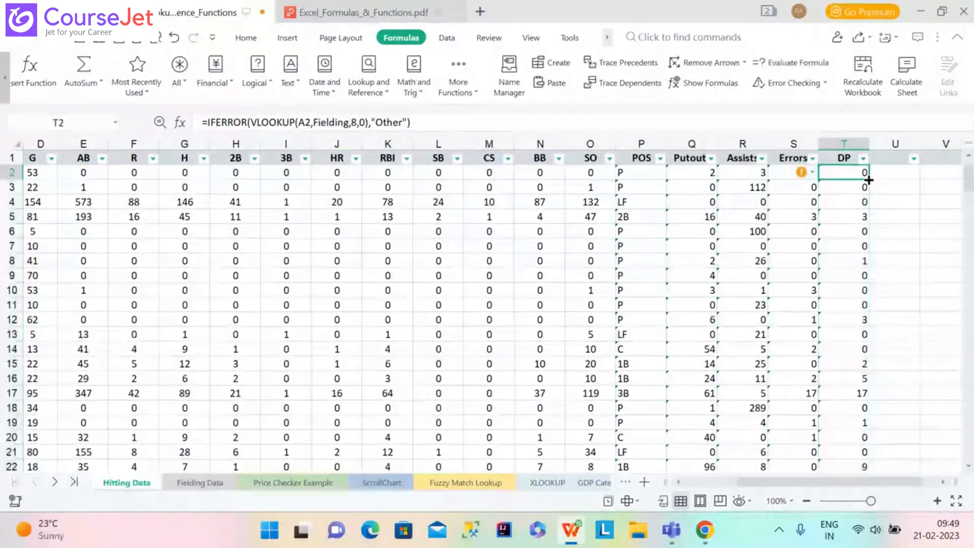
scroll(870, 181, "down", 1)
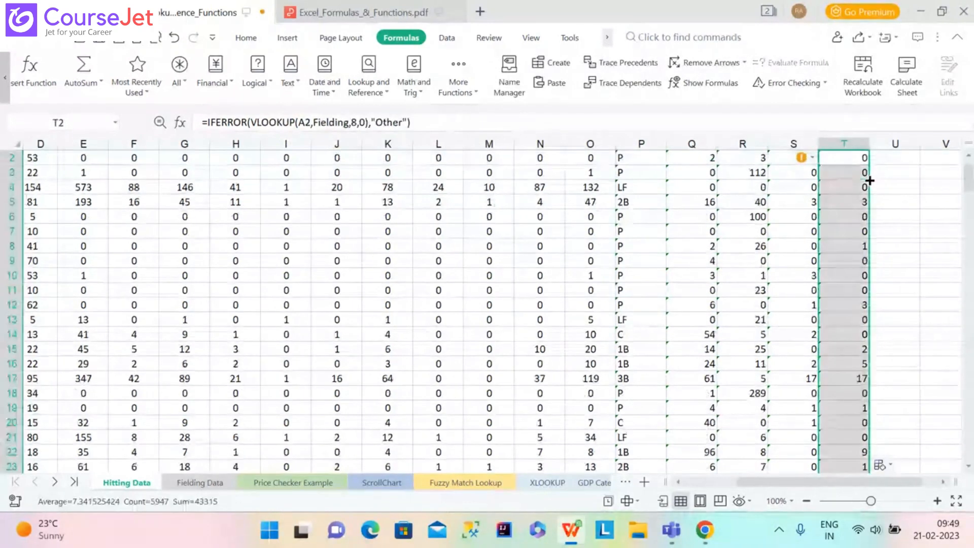
scroll(870, 181, "up", 1)
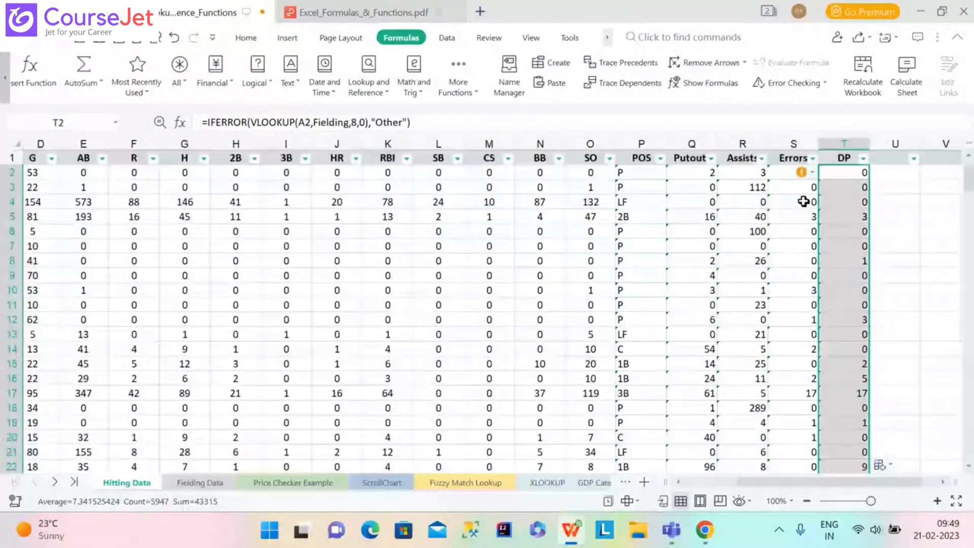
Step: Try to replace the table array in S2's Errors lookup formula with the Fielding named range
left_click(781, 172)
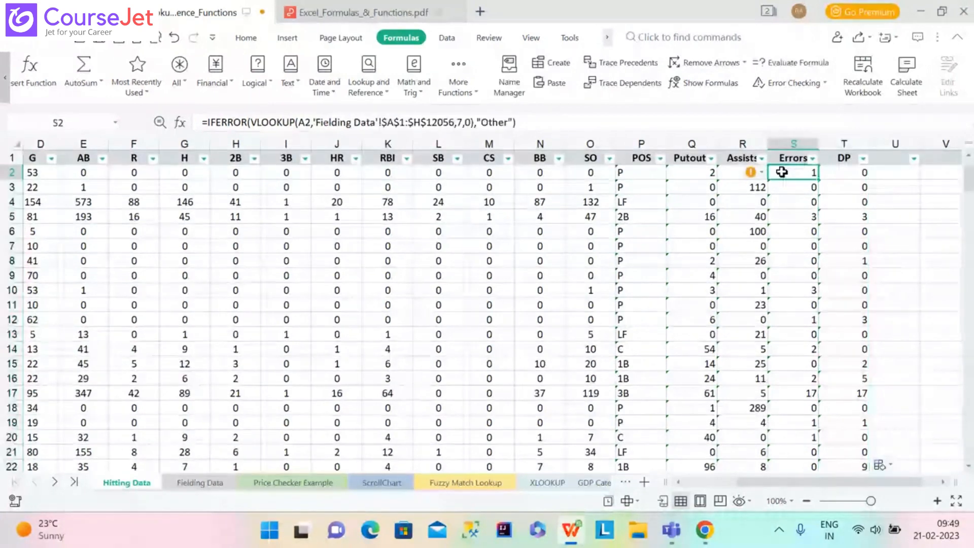
left_click(454, 122)
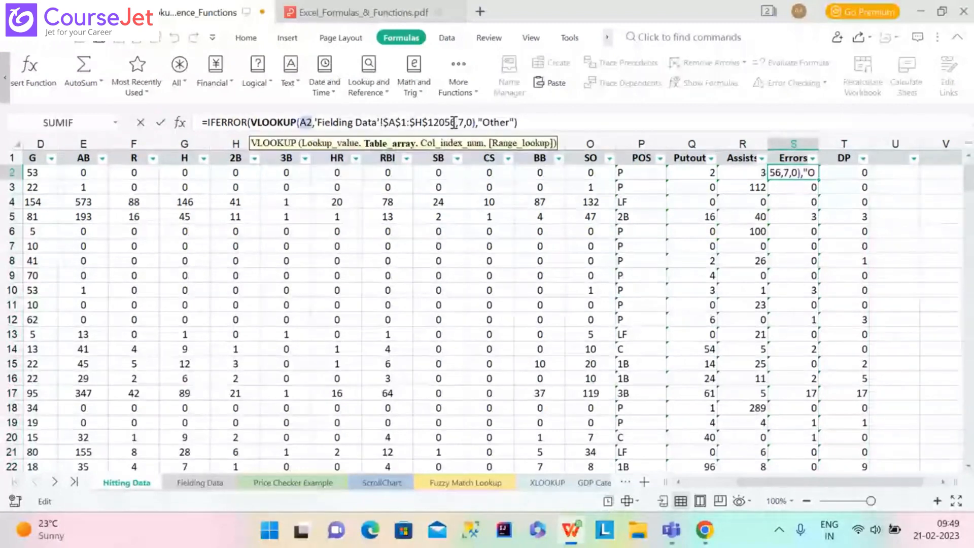
left_click_drag(455, 123, 360, 124)
key("BackSpace")
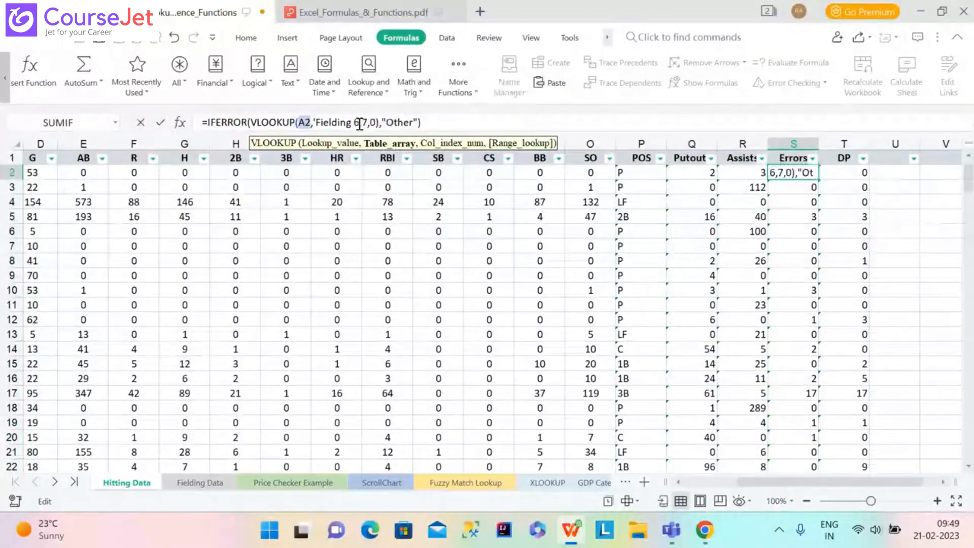
key("BackSpace")
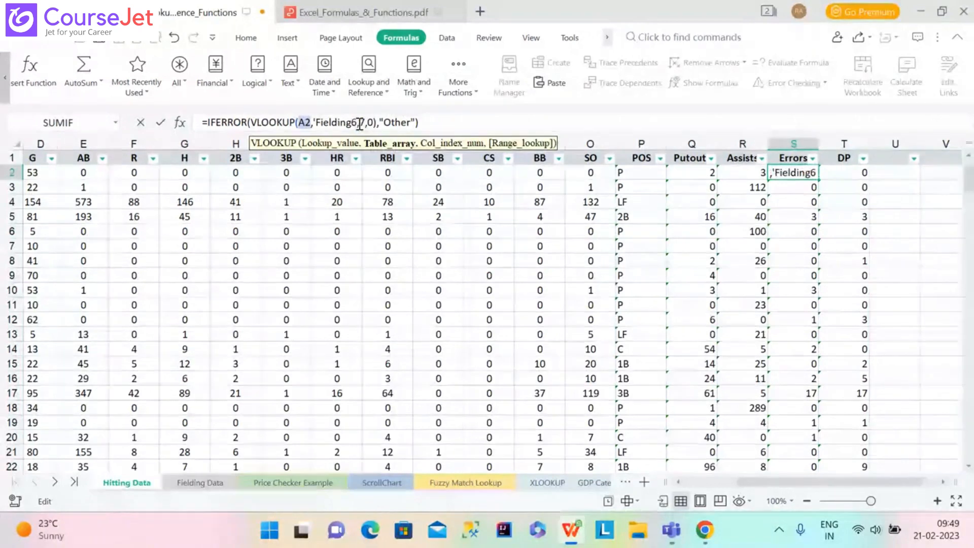
type(",")
left_click(316, 123)
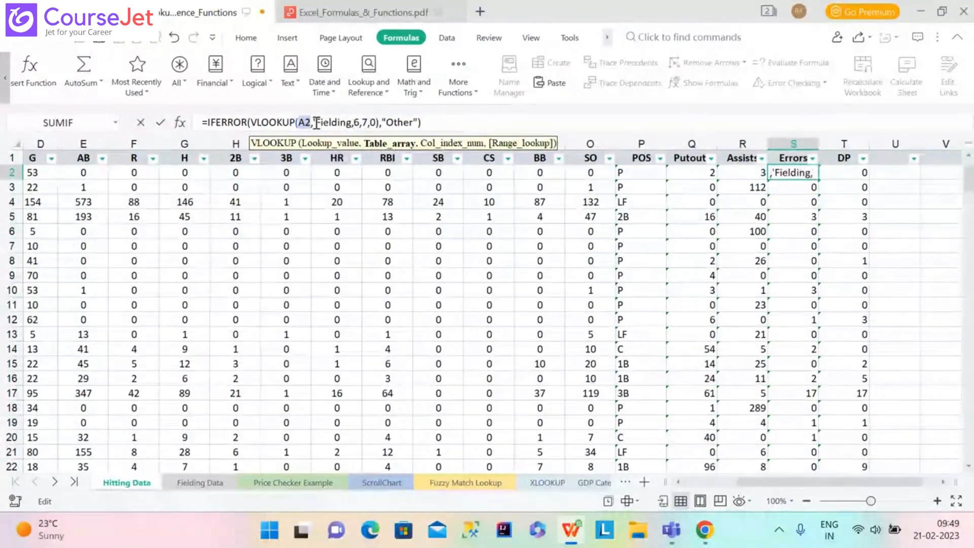
key("BackSpace")
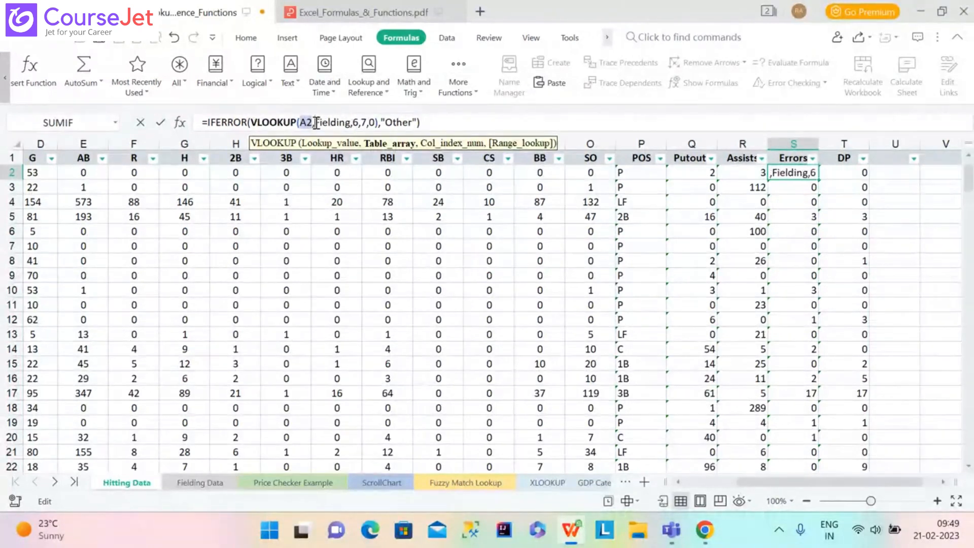
key("Return")
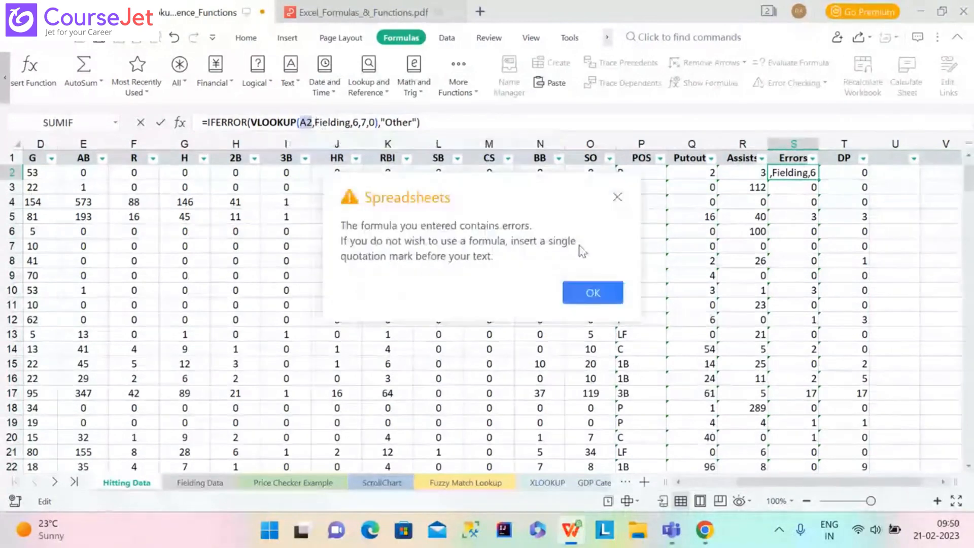
left_click(587, 293)
Step: Try to re-enter the Fielding name in S2's formula and commit =IFERROR(VLOOKUP(A2,Fielding,6,7,0),"Other")
left_click(349, 123)
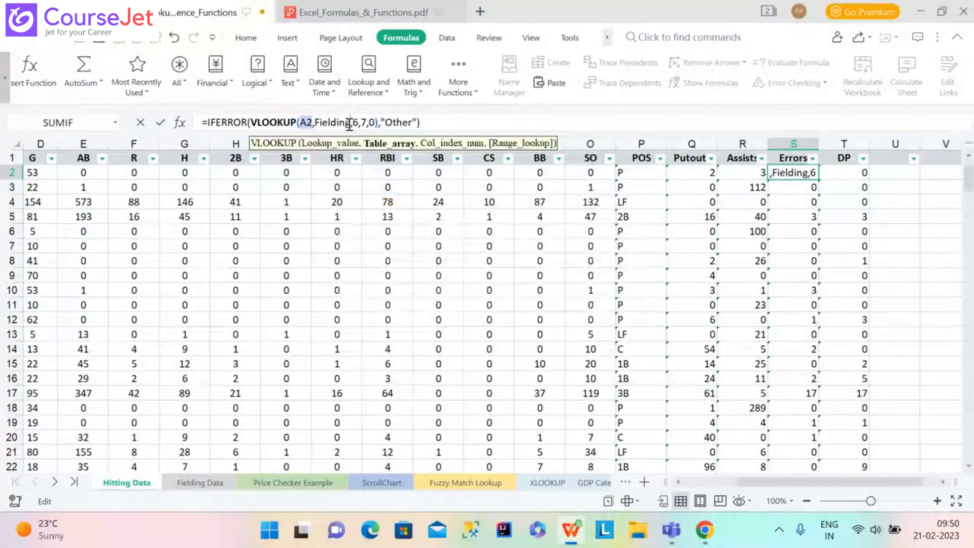
key("BackSpace")
key("BackSpace")
key("BackSpace")
key("BackSpace")
key("BackSpace")
key("BackSpace")
key("BackSpace")
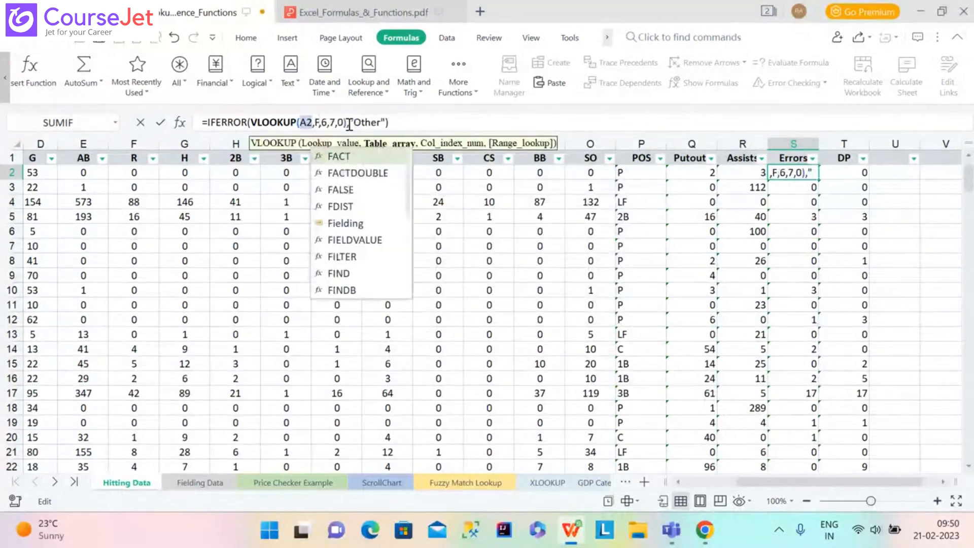
key("BackSpace")
type("Fieldin")
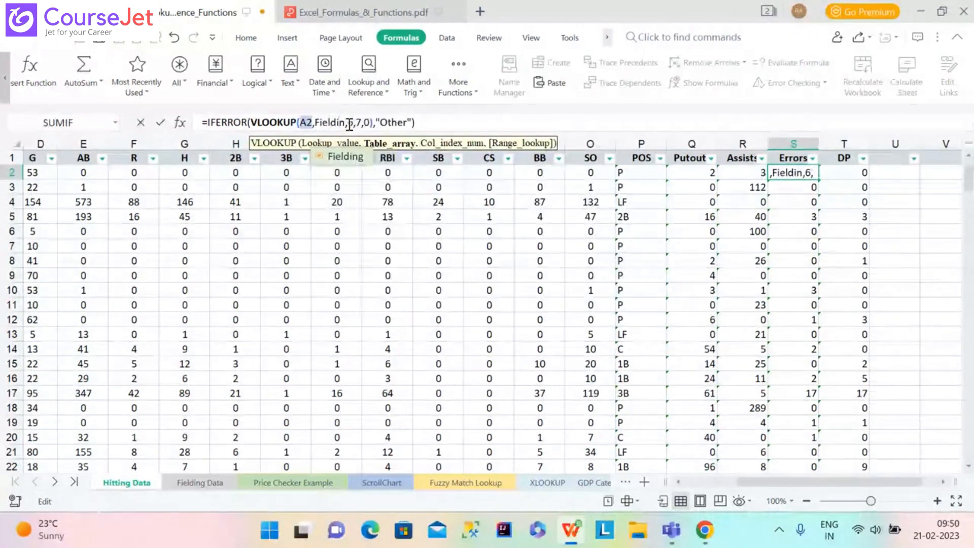
type("g")
left_click(349, 124)
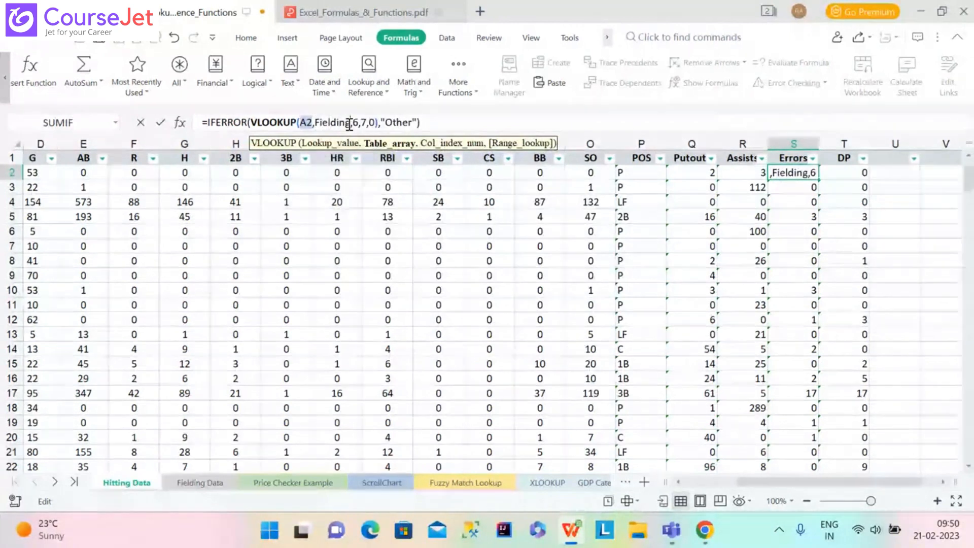
left_click(440, 123)
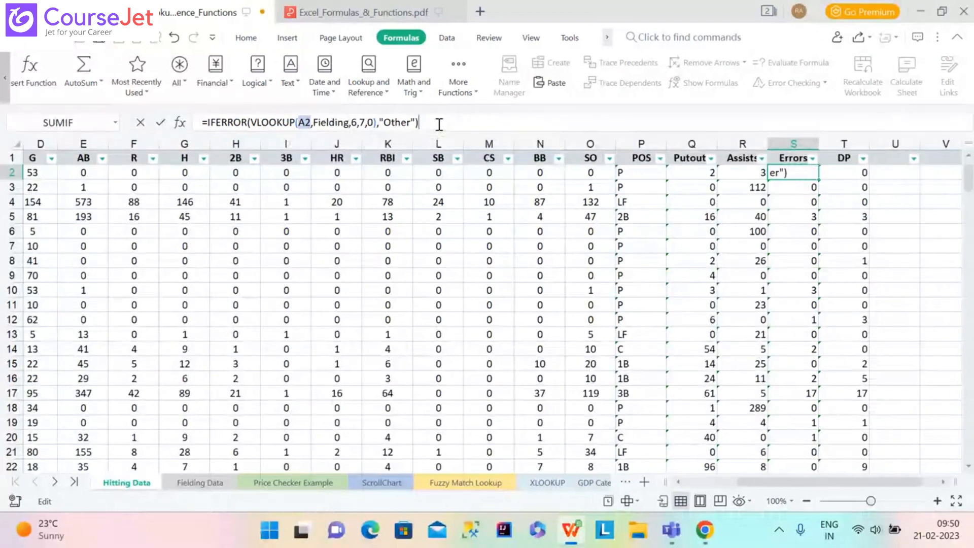
key("Return")
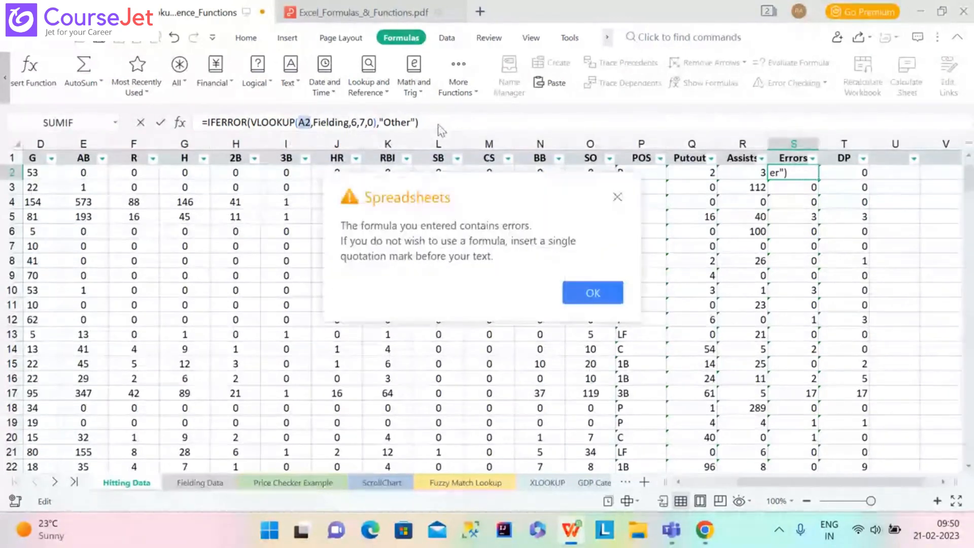
left_click(593, 293)
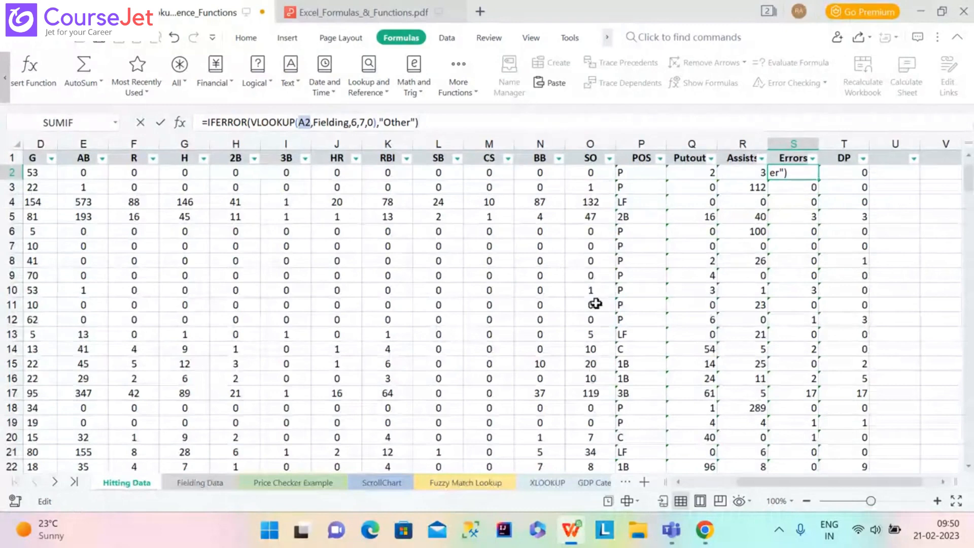
left_click(844, 171)
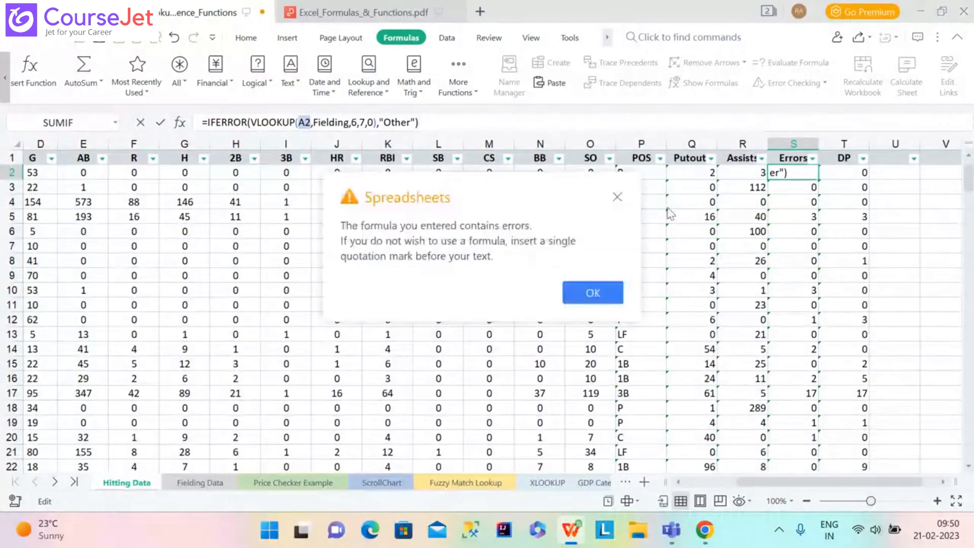
left_click(617, 197)
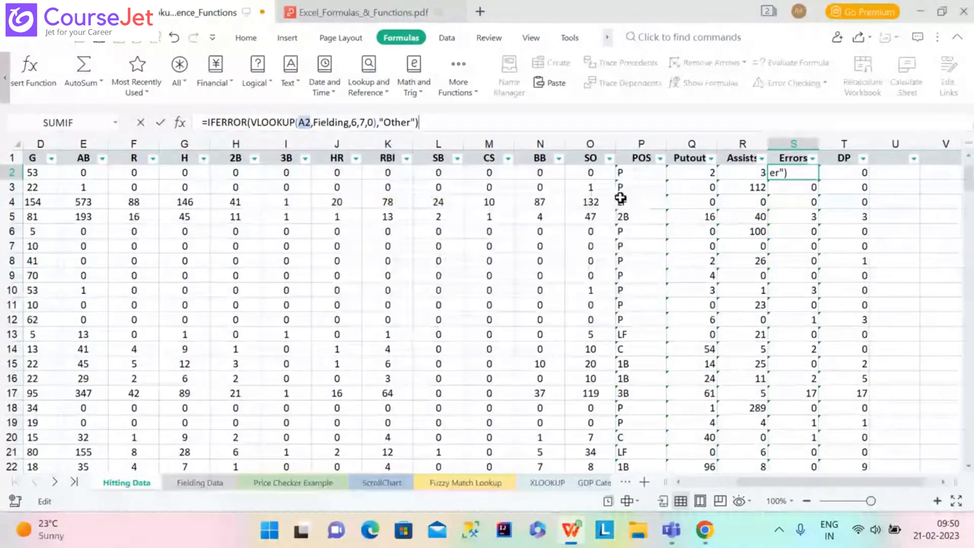
left_click(845, 177)
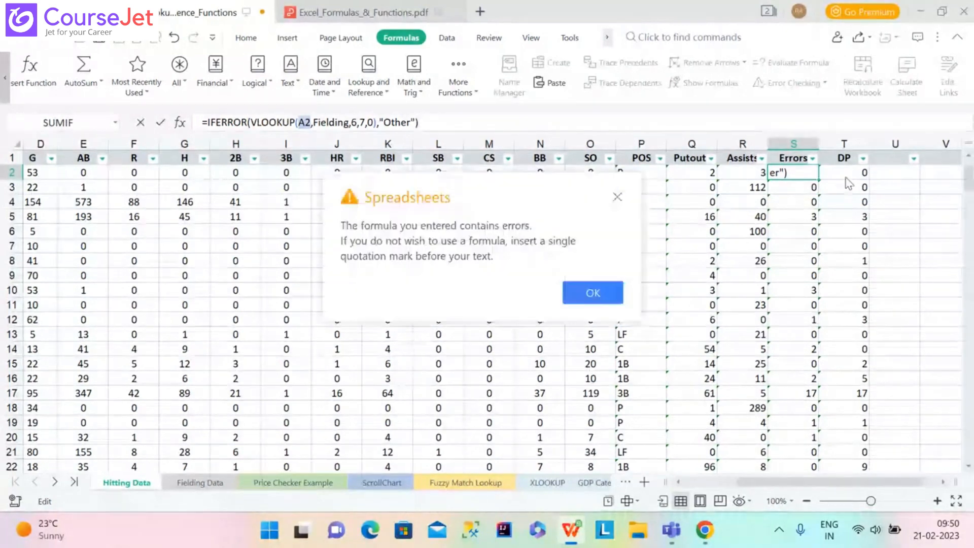
left_click(582, 297)
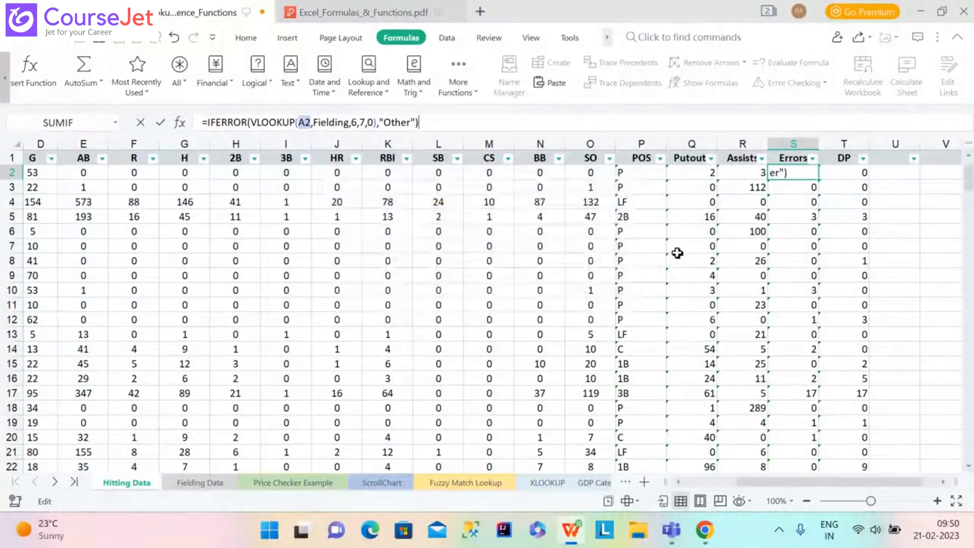
left_click(483, 164)
left_click(582, 290)
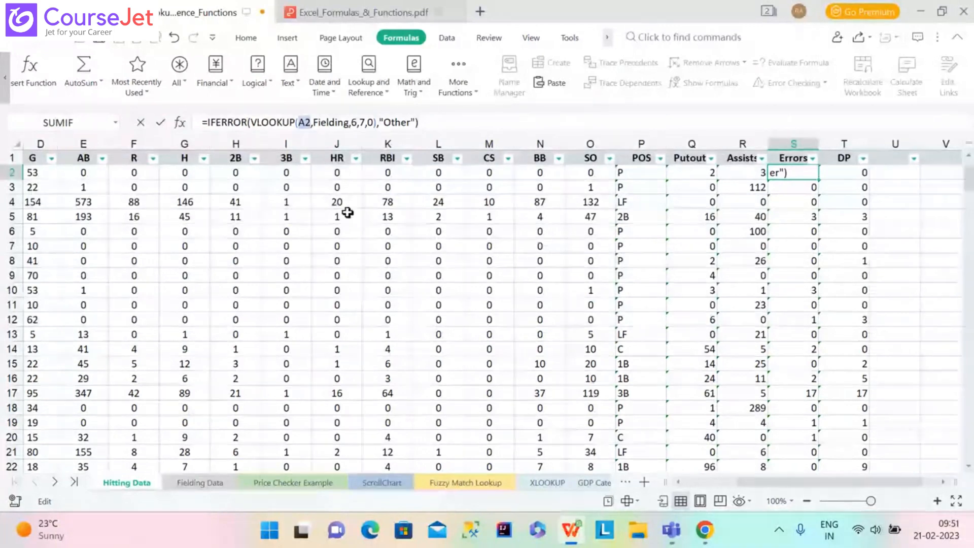
key("Return")
left_click(618, 199)
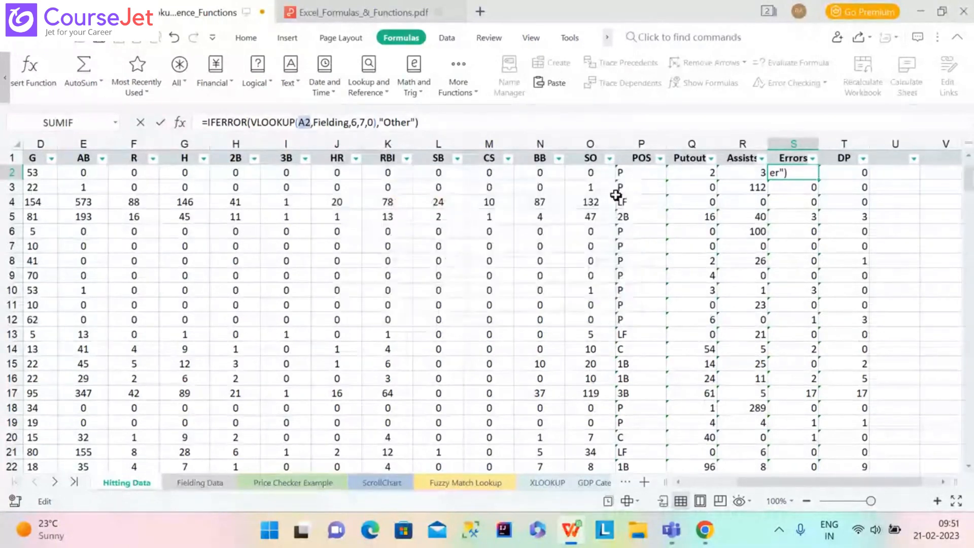
left_click(806, 202)
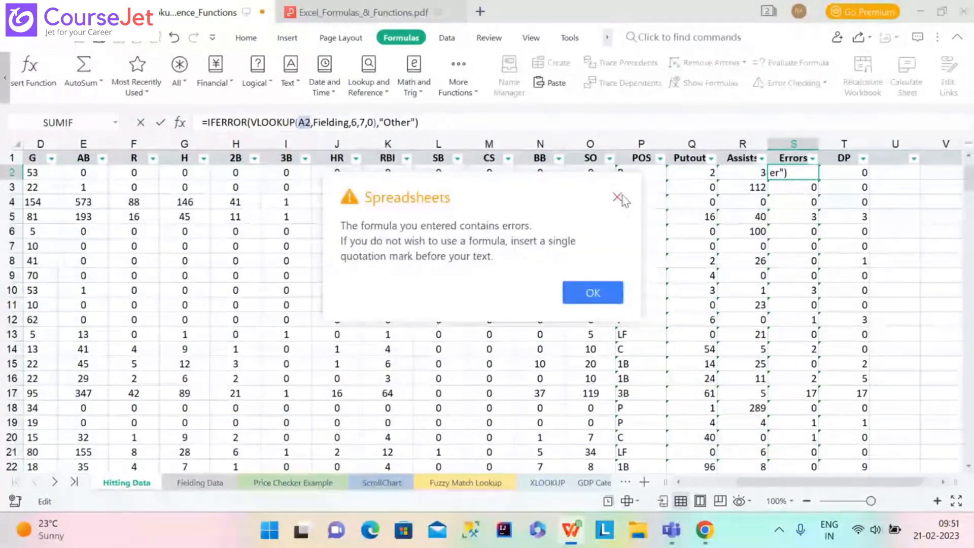
left_click(619, 197)
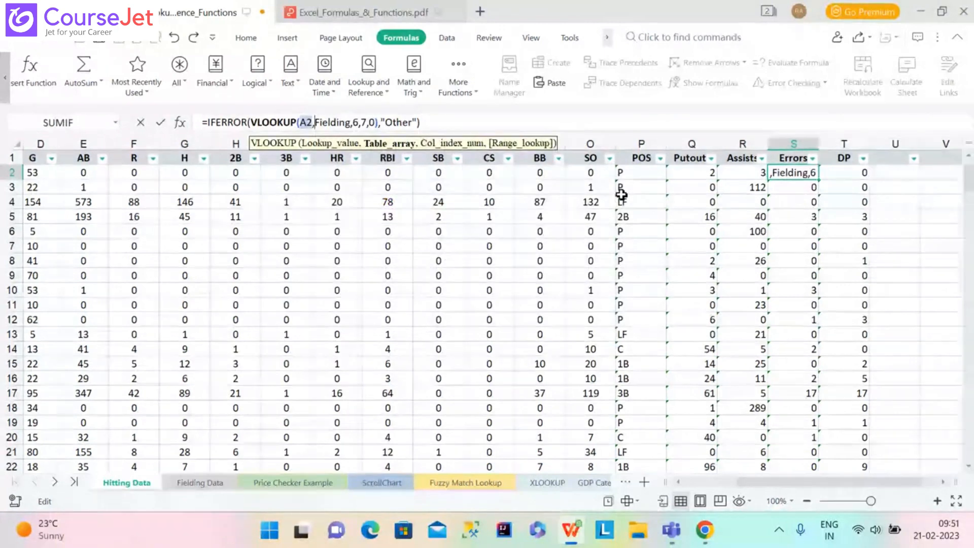
key("Return")
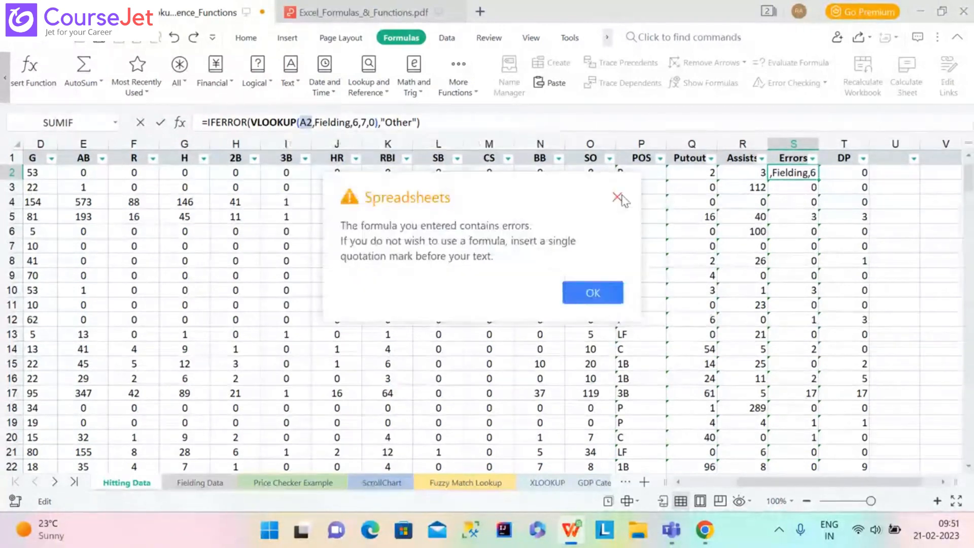
left_click(592, 293)
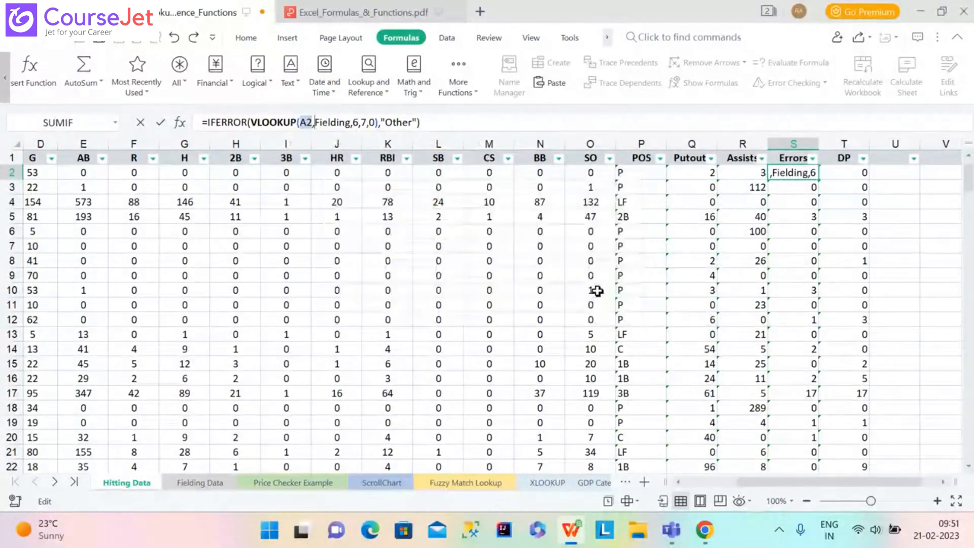
left_click(795, 194)
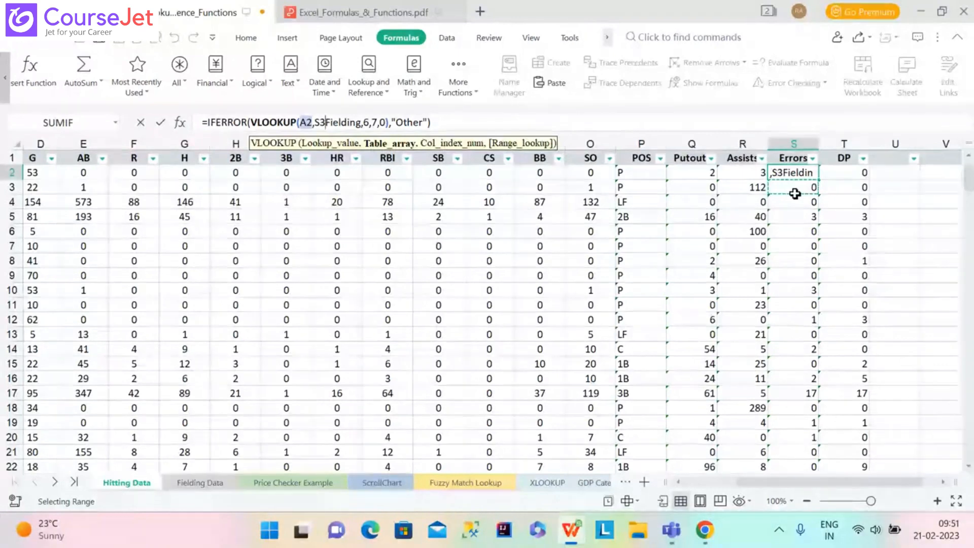
key("BackSpace")
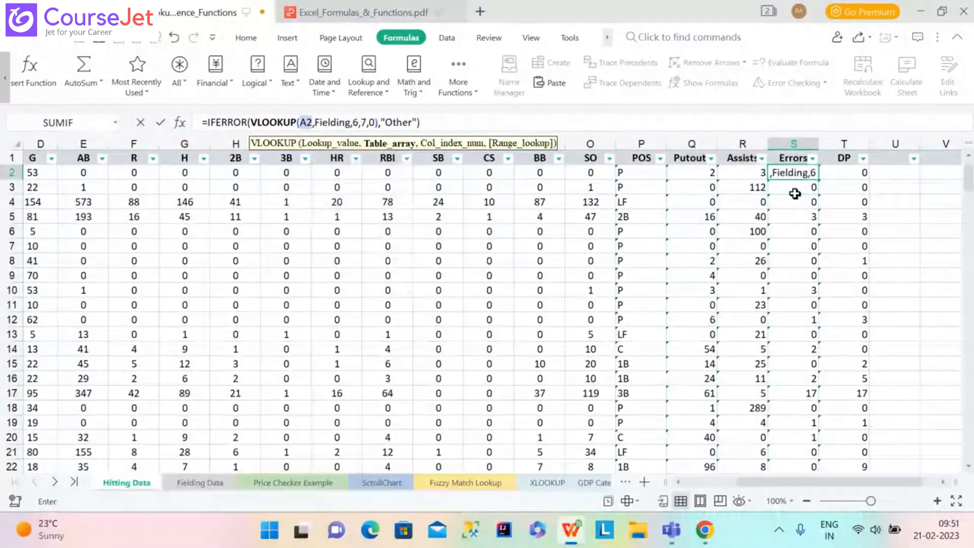
key("Return")
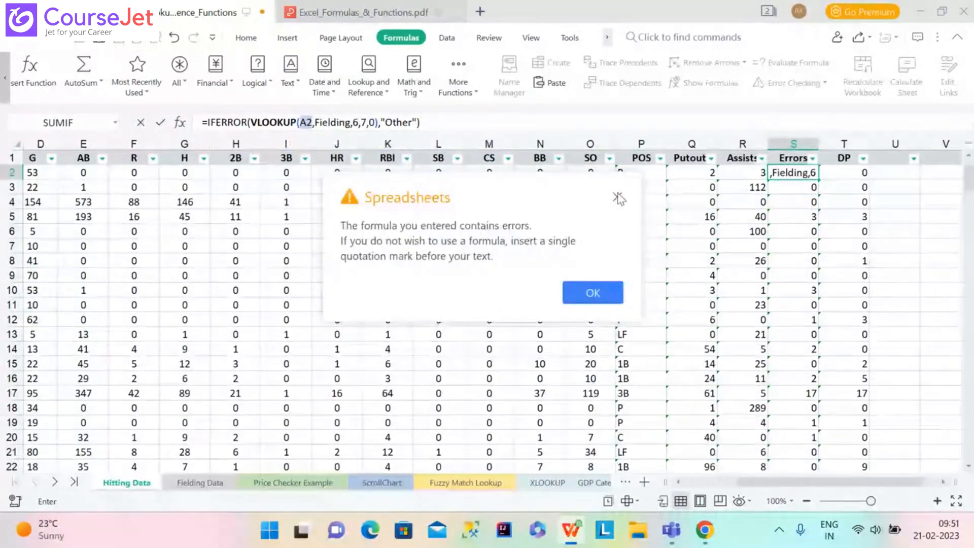
left_click(618, 198)
left_click(788, 204)
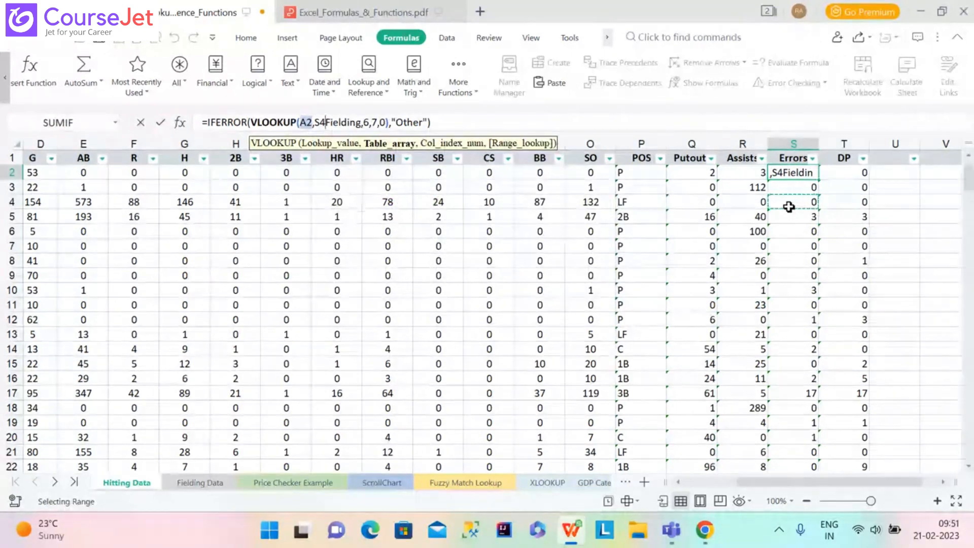
left_click(844, 170)
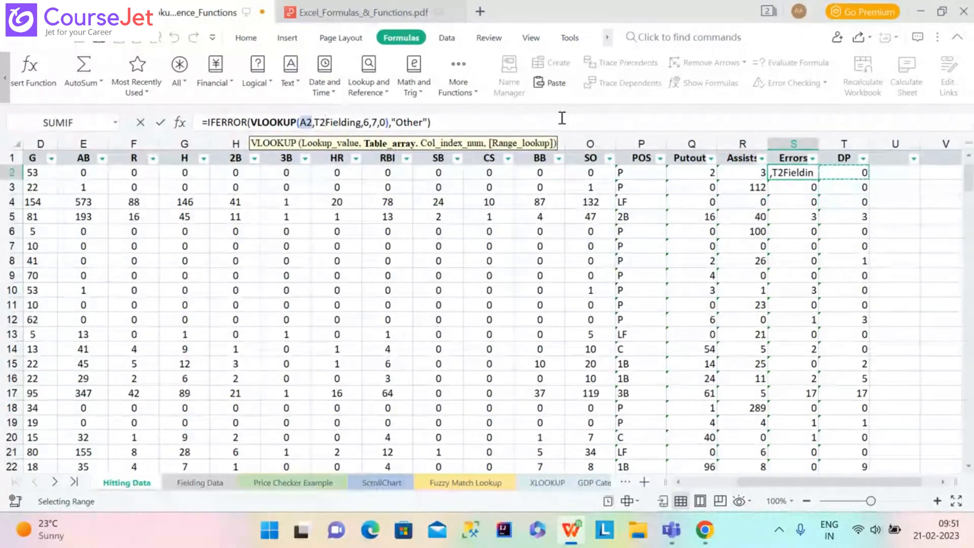
left_click(907, 337)
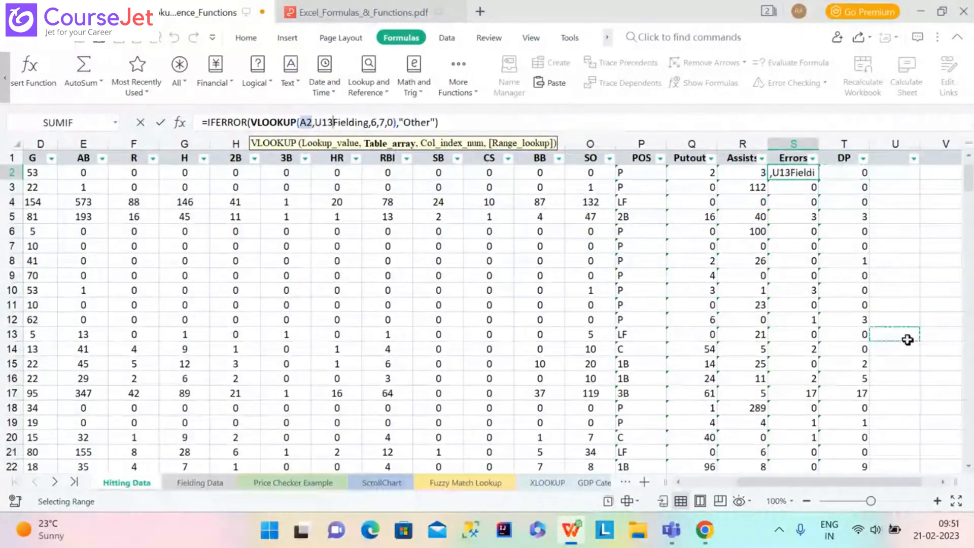
left_click(593, 482)
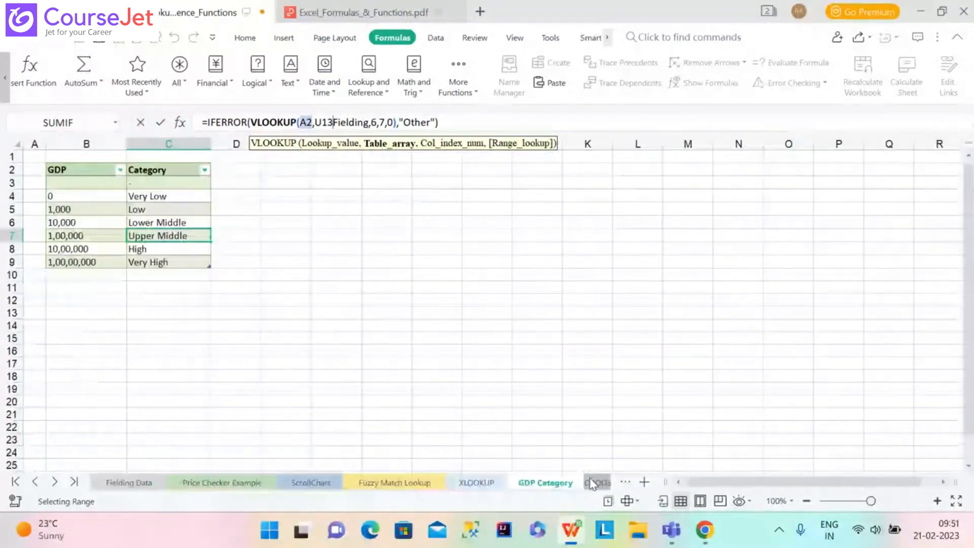
Step: Clear the entire lookup formula from Errors cell S2 and select DP cell T2
left_click_drag(438, 123, 180, 117)
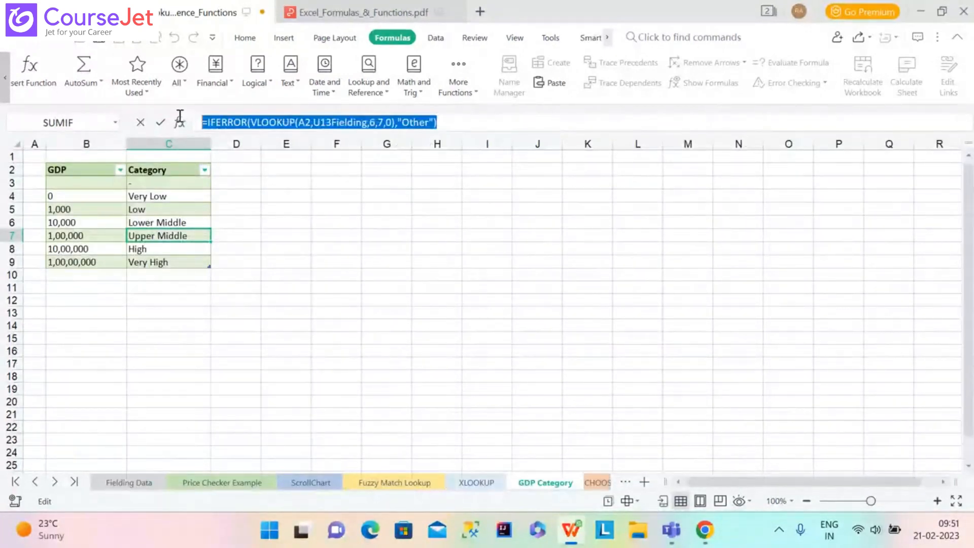
key("BackSpace")
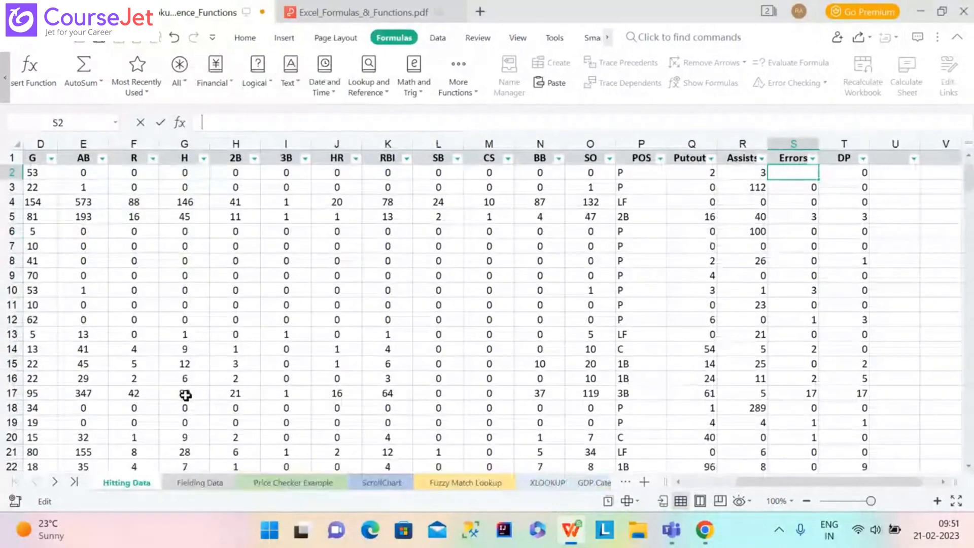
left_click(734, 173)
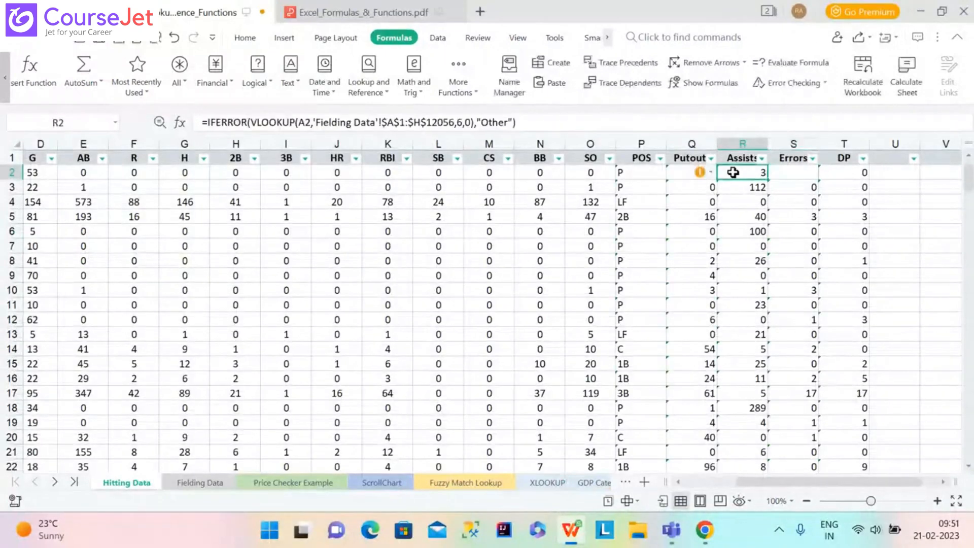
left_click(852, 175)
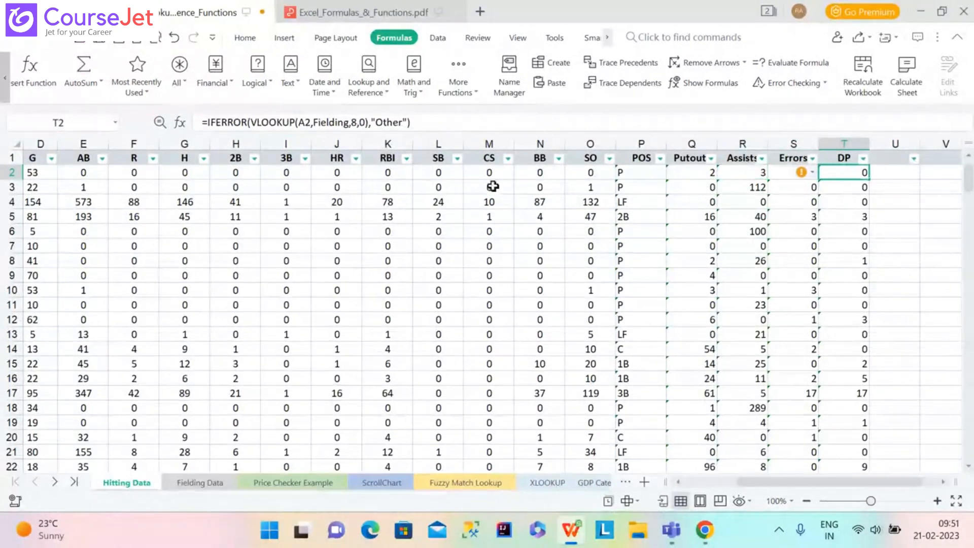
Step: Copy T2's complete IFERROR lookup formula text and paste it into the empty Errors cell S2
left_click(484, 126)
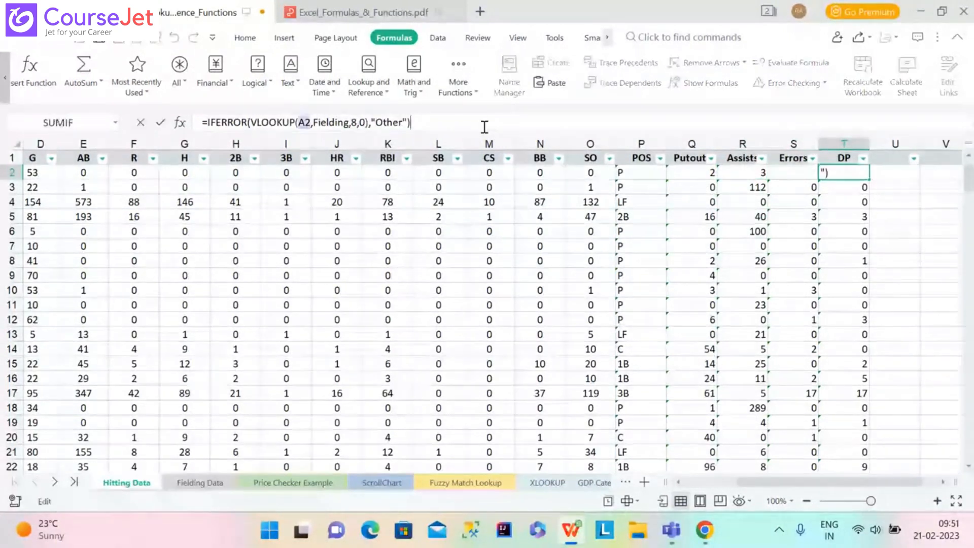
key("ctrl+a")
key("ctrl+c")
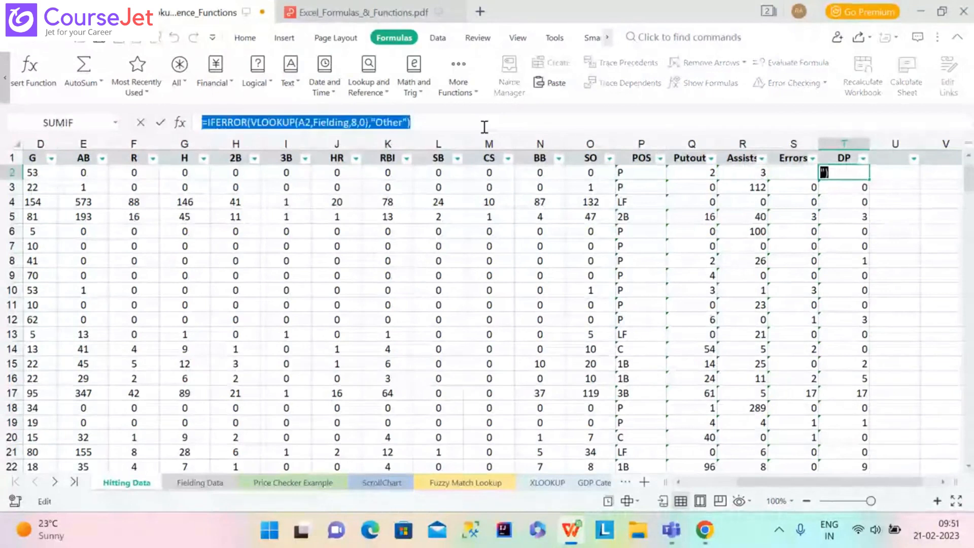
left_click(800, 174)
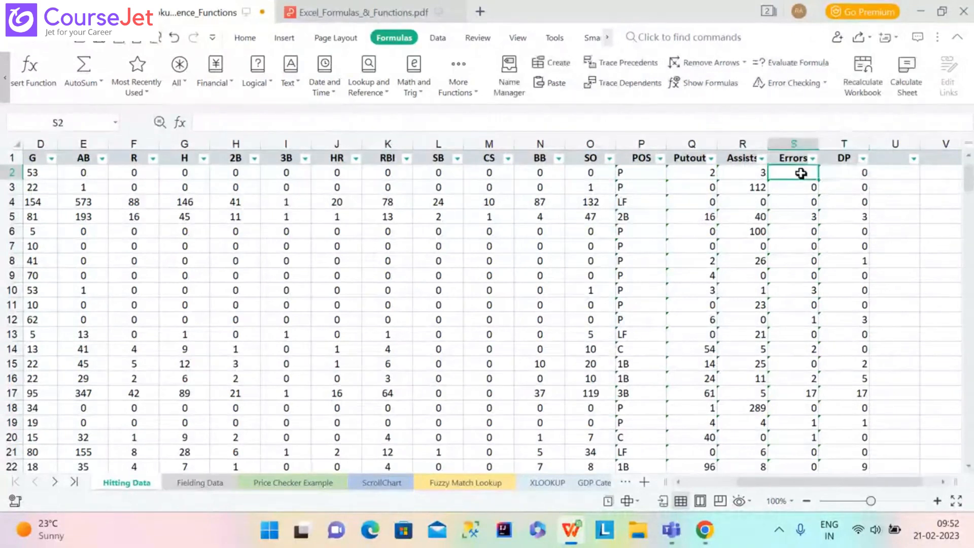
left_click(753, 123)
key("ctrl+v")
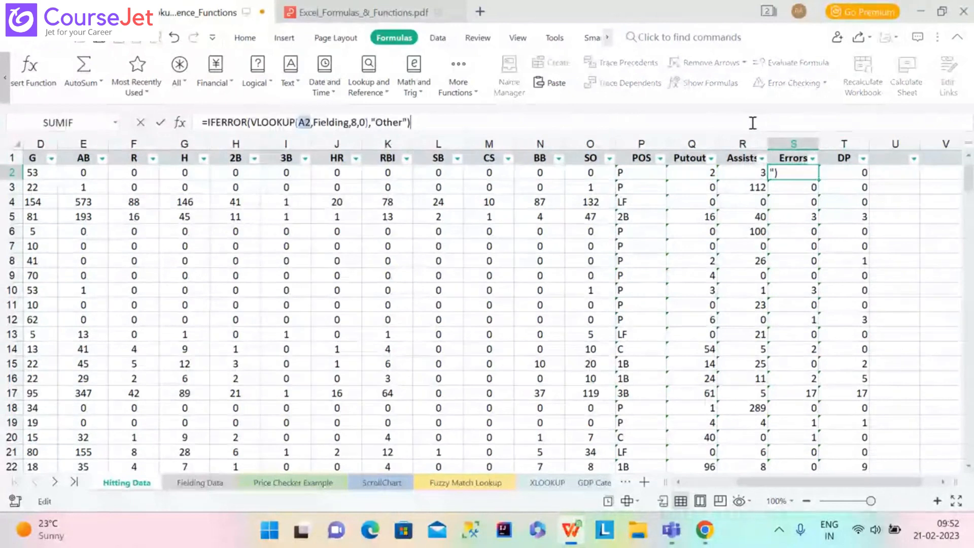
Step: Set the VLOOKUP column index in S2's formula to 7 and commit it
left_click(358, 123)
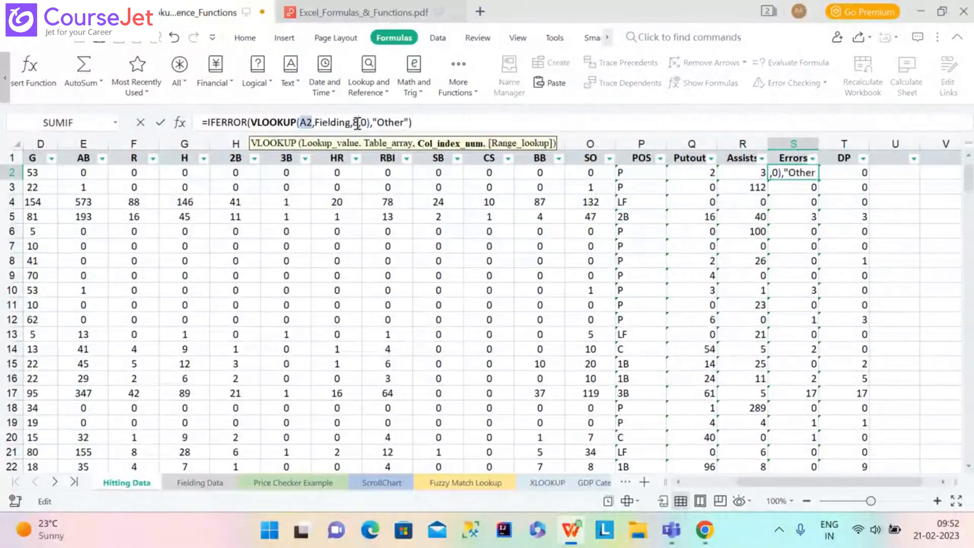
key("BackSpace")
type("7")
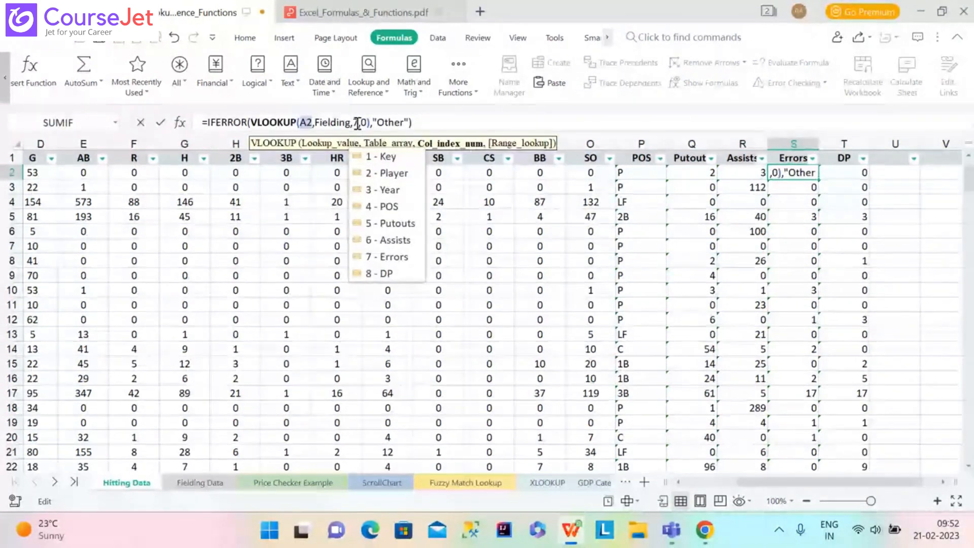
key("Return")
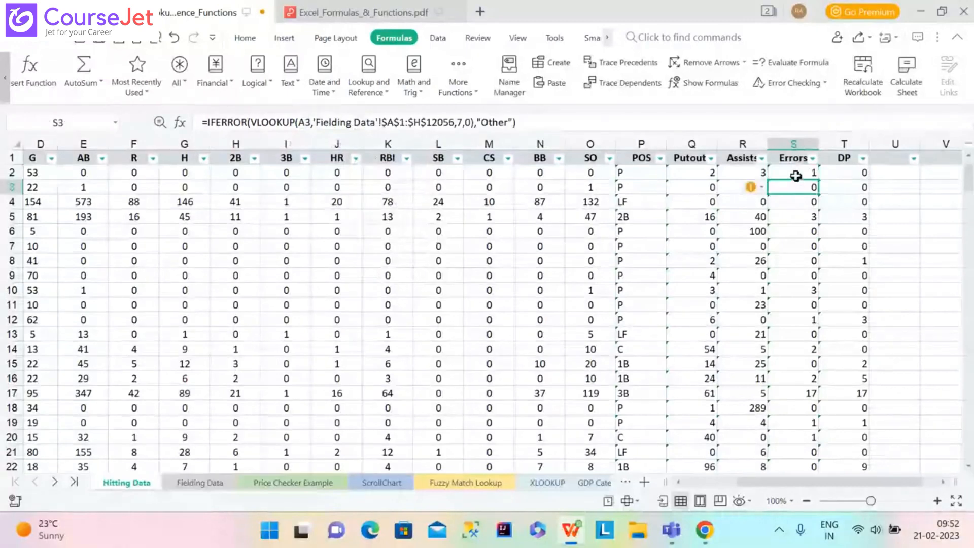
Step: Fill S2's named-range lookup formula down the whole Errors column
left_click(814, 175)
double_click(818, 179)
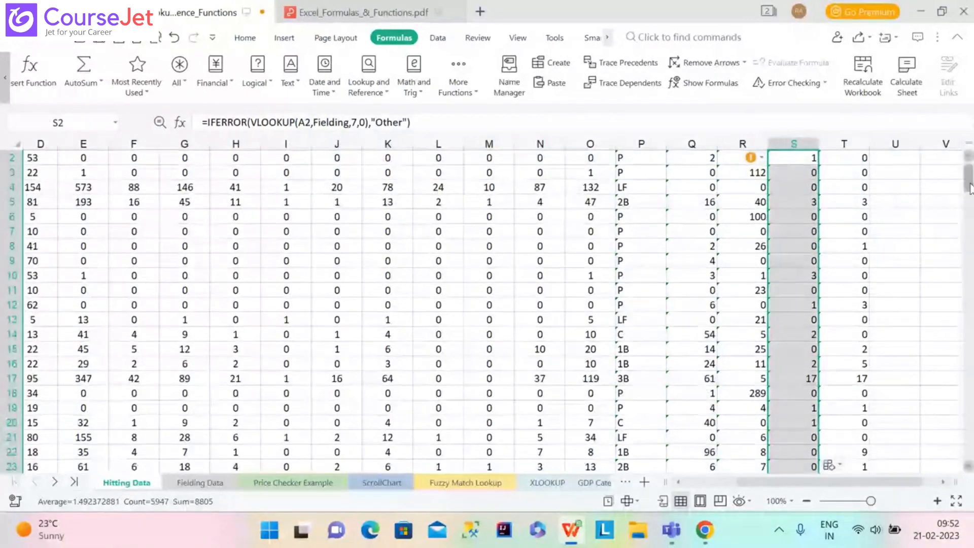
scroll(970, 189, "down", 3)
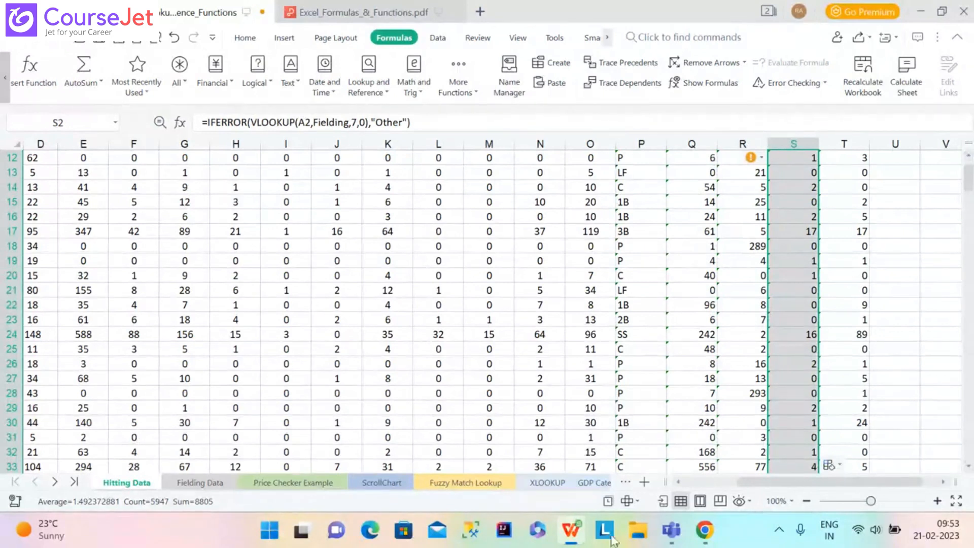
Step: Open the Fuzzy Match Lookup sheet and look through its order list down to the last row
left_click(55, 483)
left_click(55, 483)
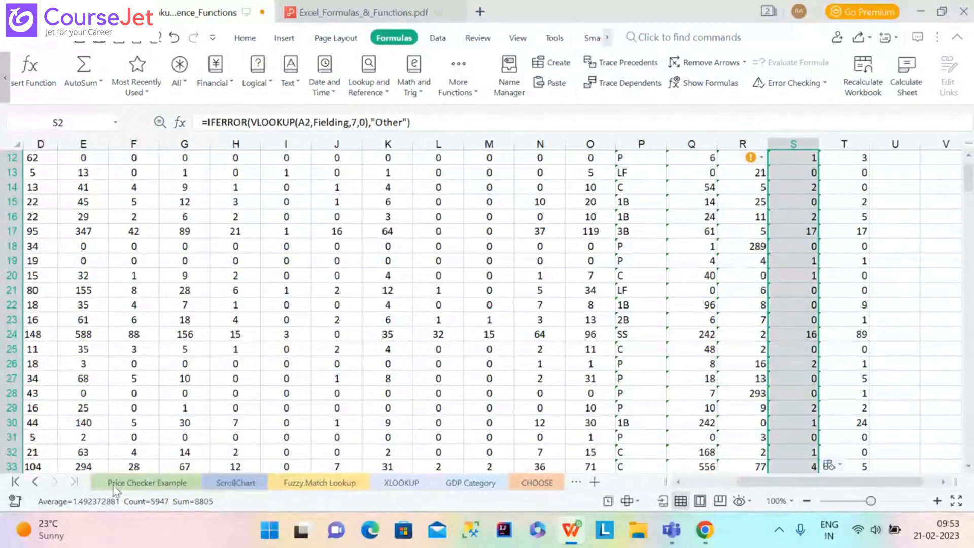
left_click(341, 485)
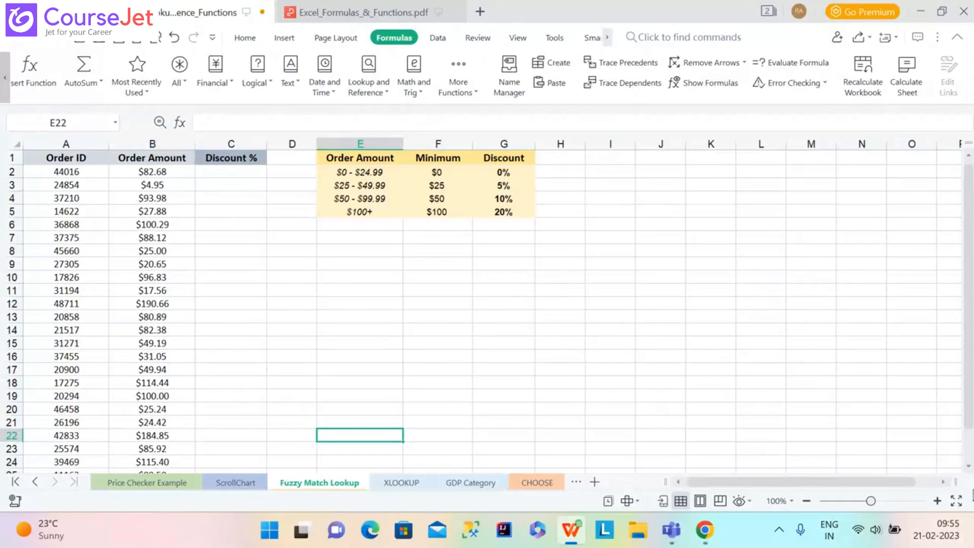
left_click(969, 466)
left_click(969, 465)
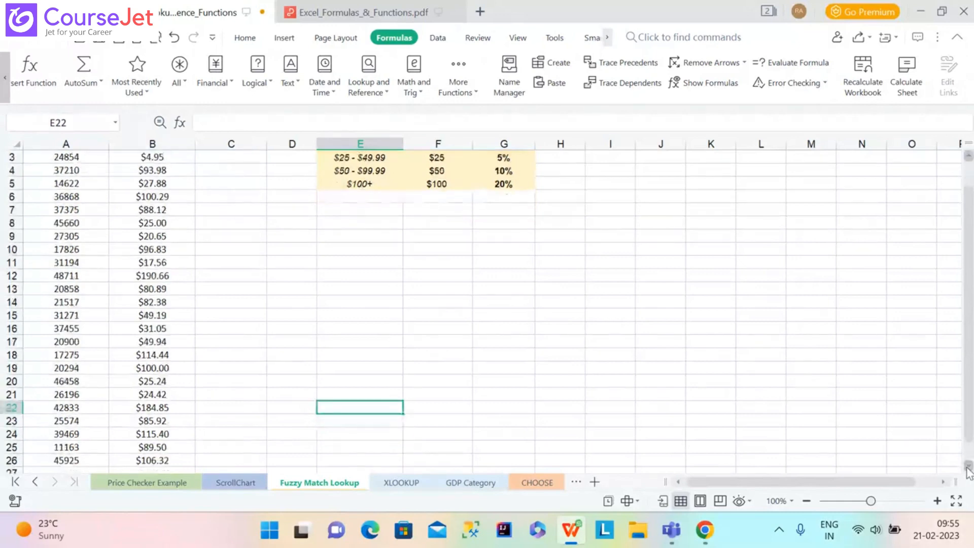
left_click(968, 467)
left_click(968, 467)
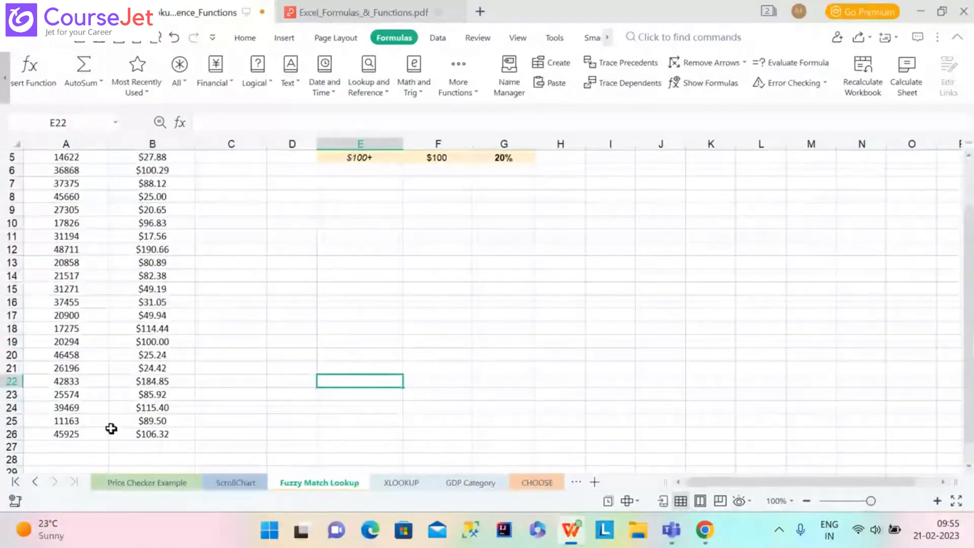
left_click_drag(968, 437, 959, 295)
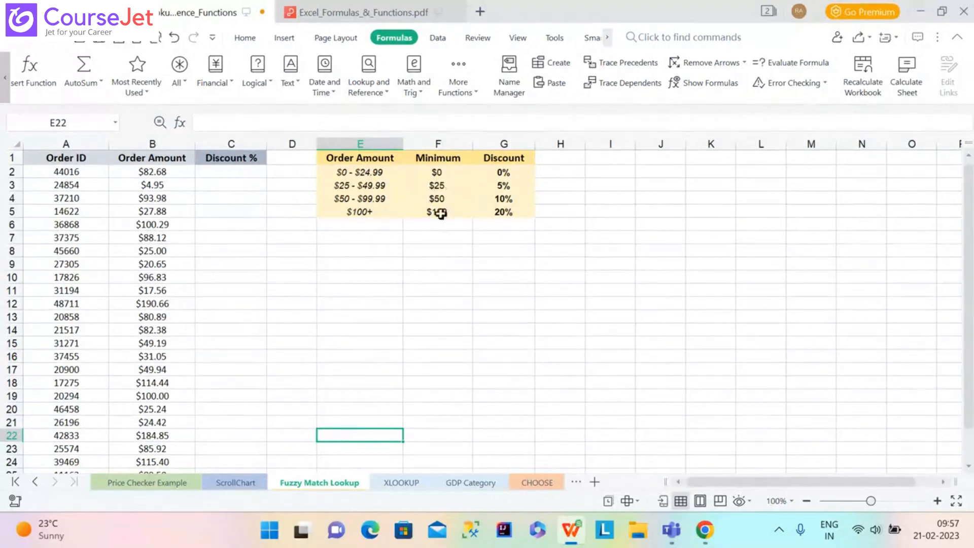
Step: Start a VLOOKUP formula in Discount % cell C2 with order amount B2 as the lookup value
left_click(245, 173)
type("=v")
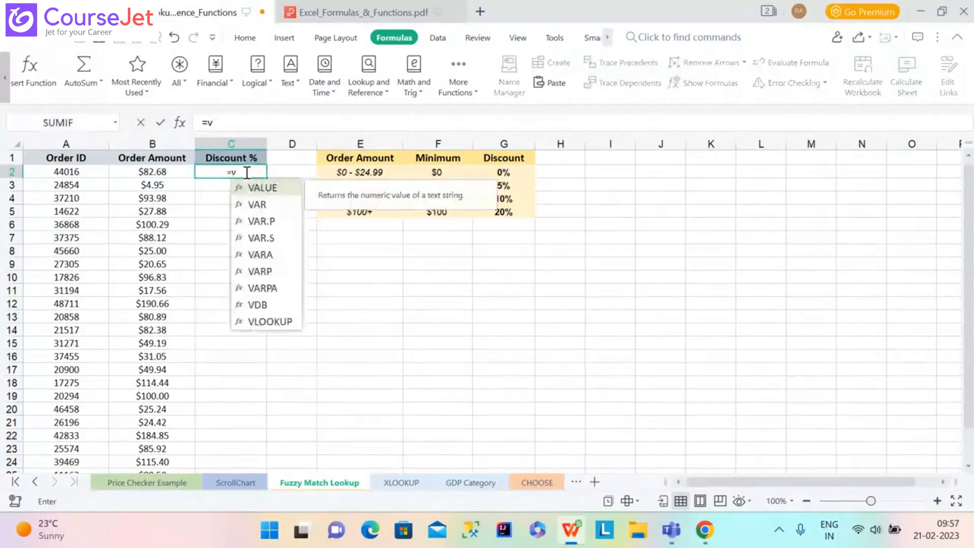
type("lookup")
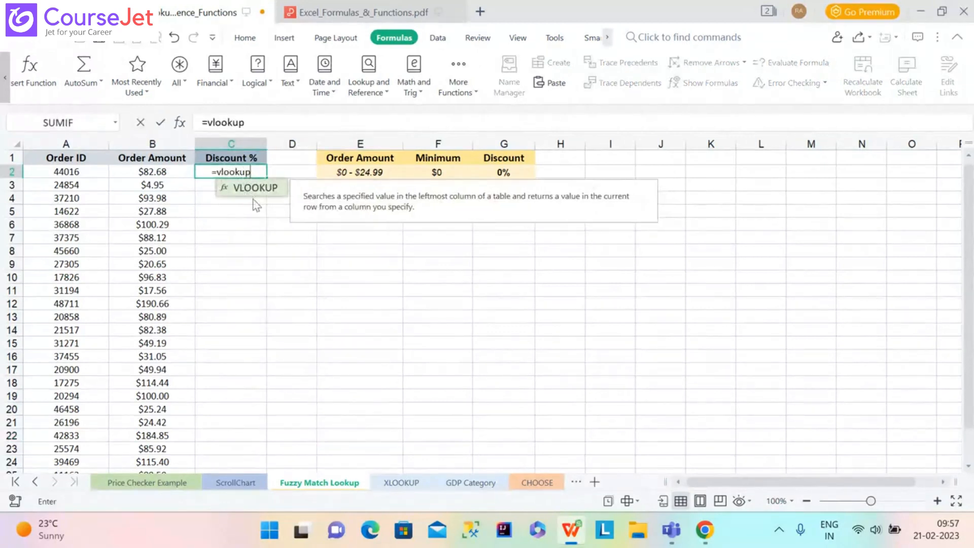
double_click(255, 193)
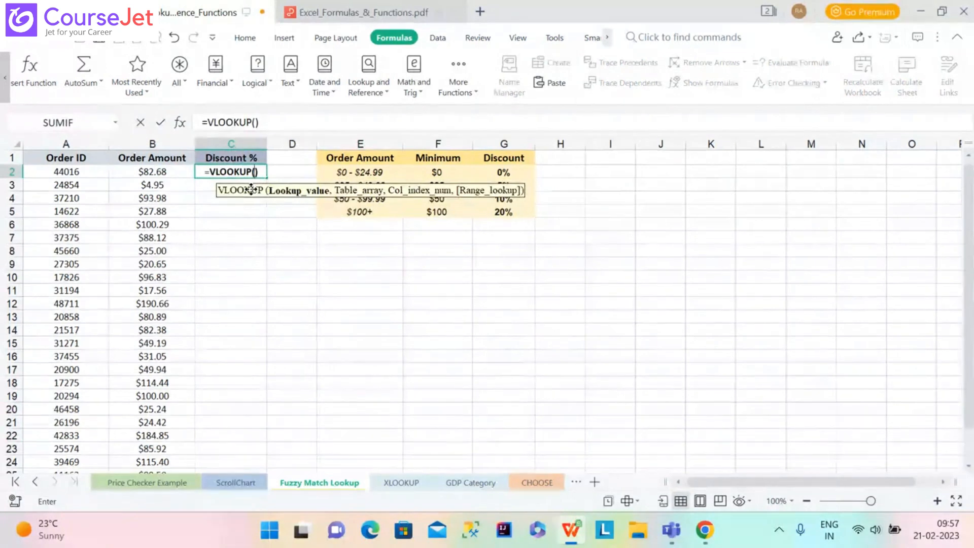
left_click(158, 172)
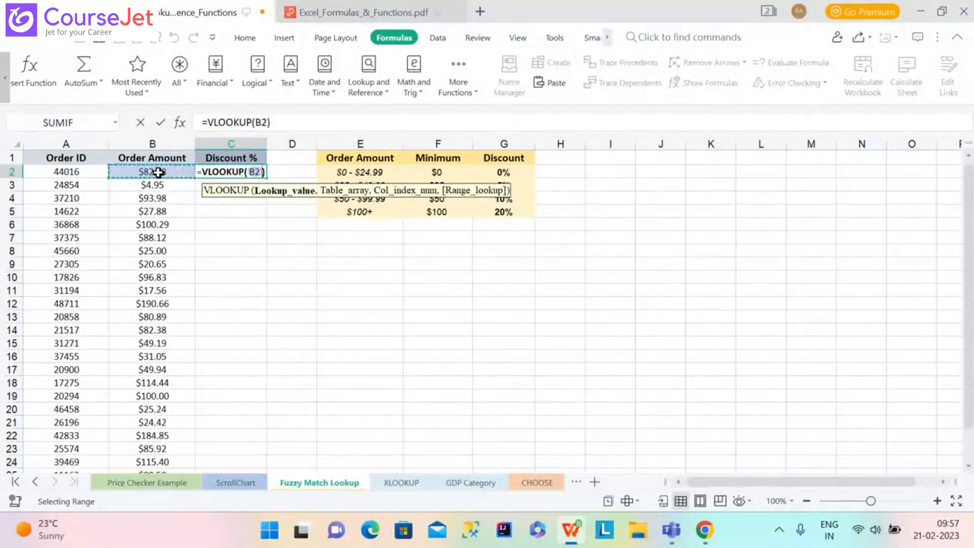
type(",")
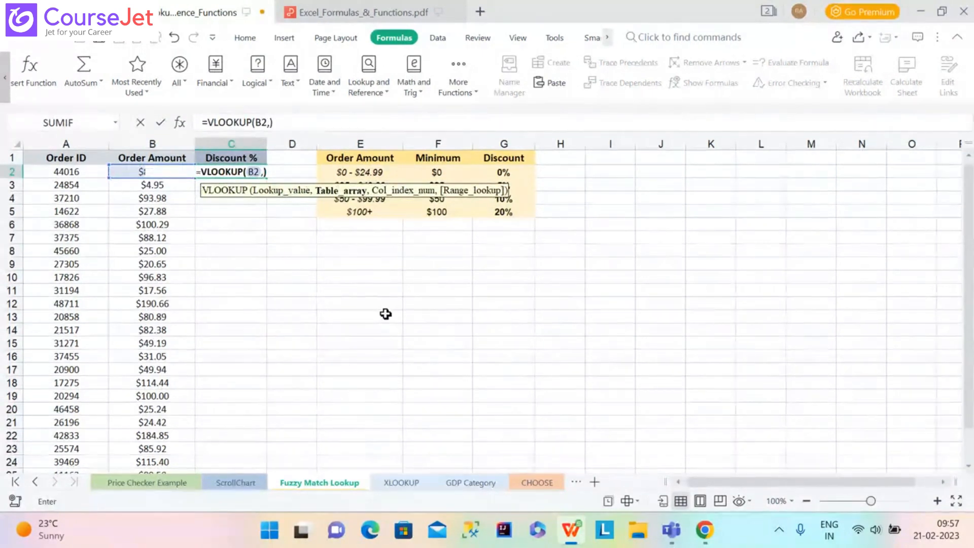
Step: Set the formula's table array to the Minimum and Discount values as the absolute range $F$2:$G$5
left_click(437, 172)
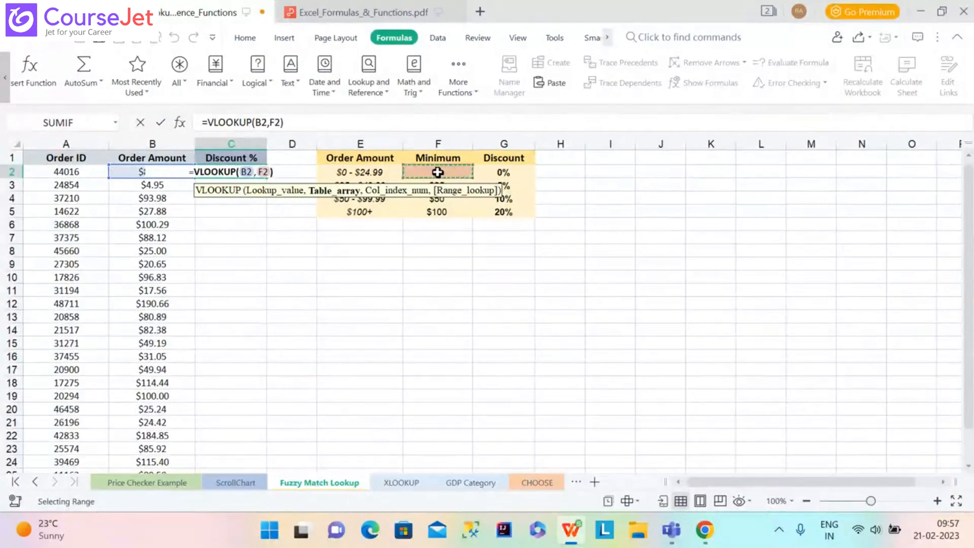
key("shift+Right")
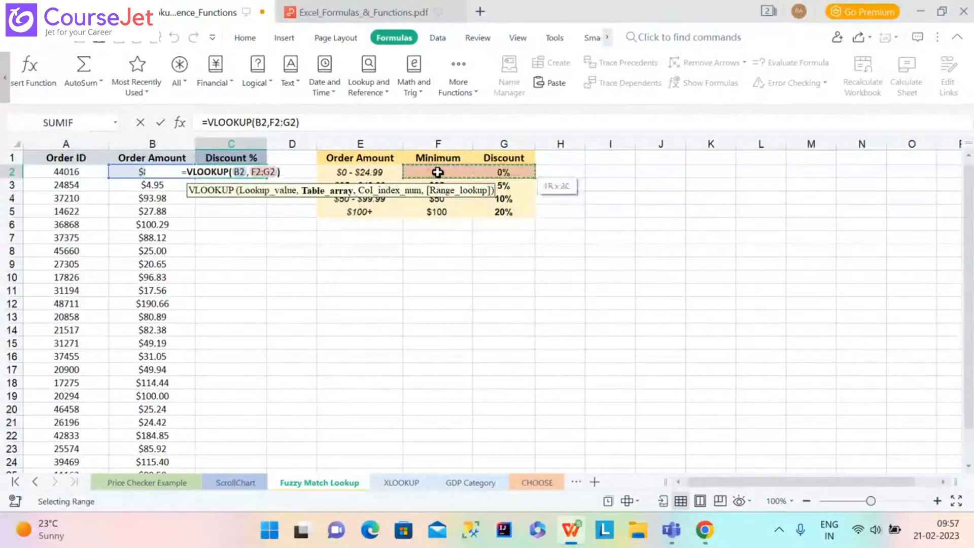
key("shift+Down")
key("shift+Down")
key("shift+Down")
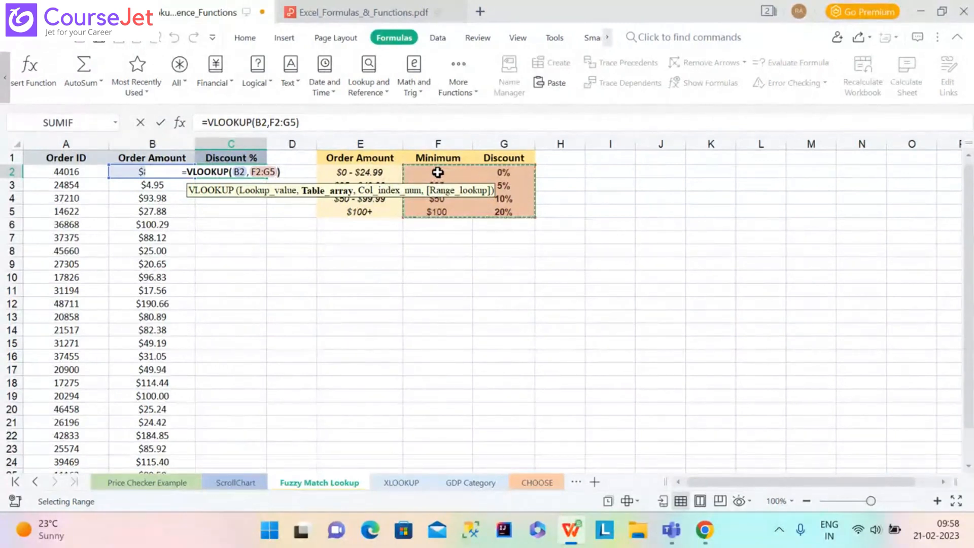
key("F4")
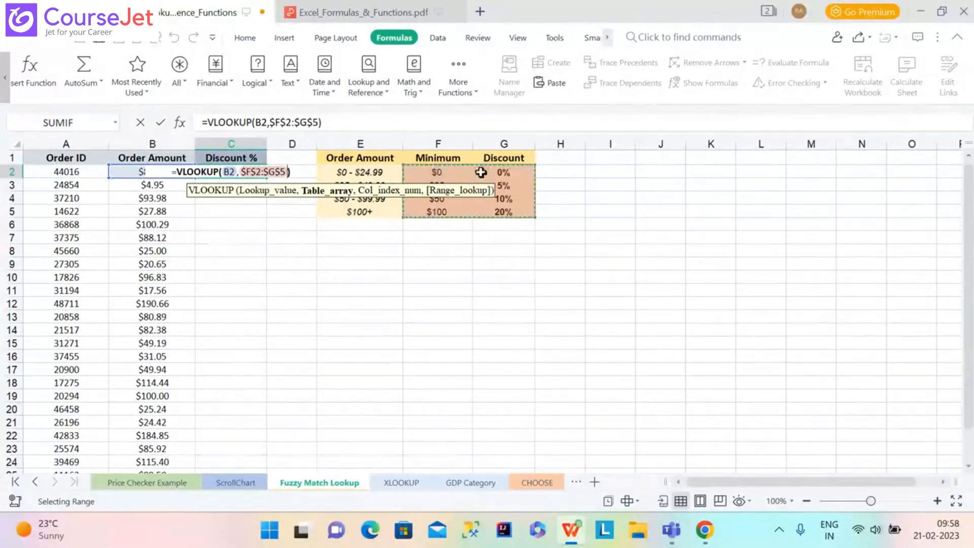
Step: Complete C2's VLOOKUP with column index 2 and exact match 0, and commit it
type(",2")
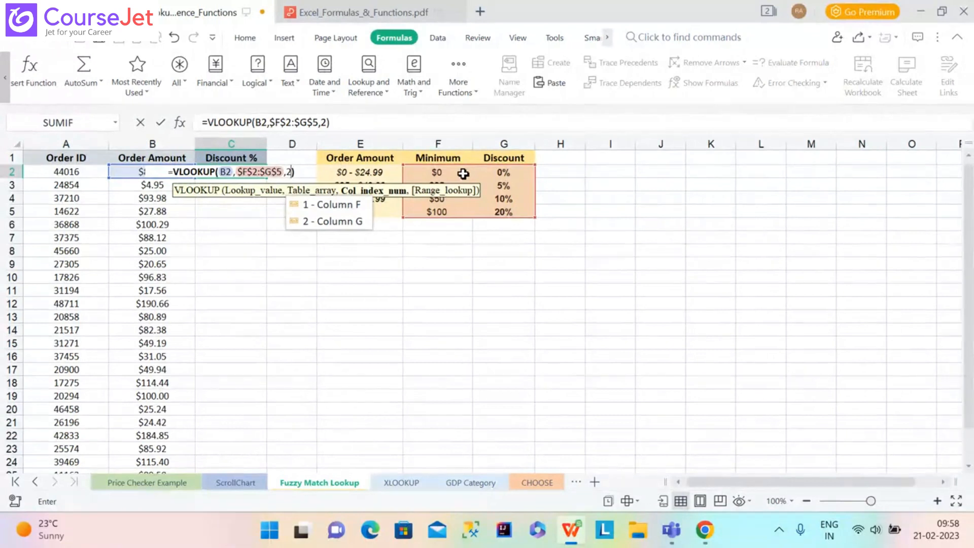
type(",0")
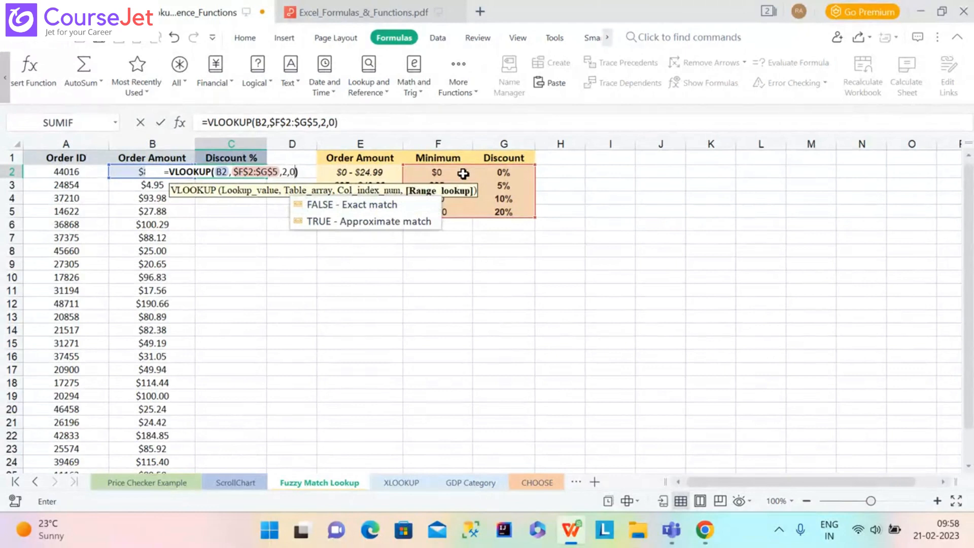
key("Return")
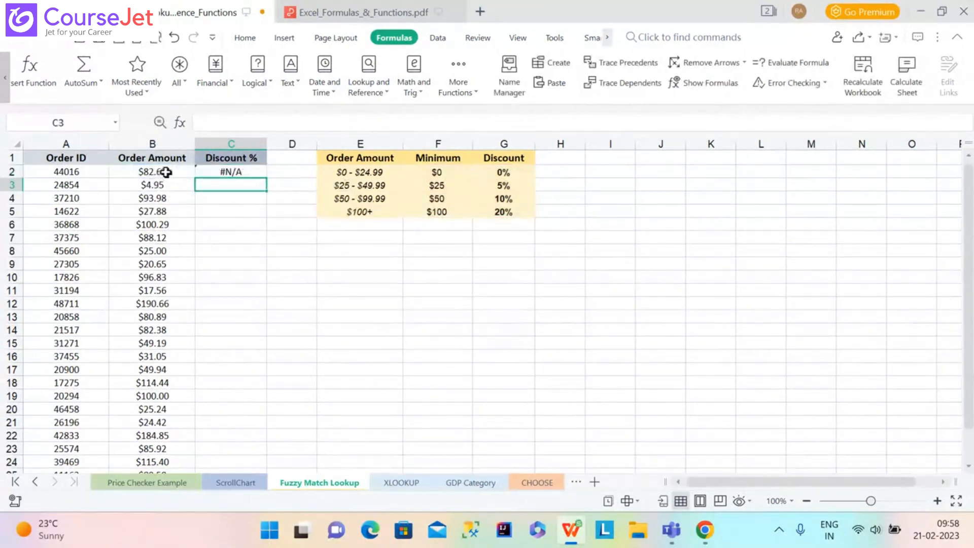
Step: Change the range lookup argument in C2's formula to 1 for an approximate match
left_click(219, 172)
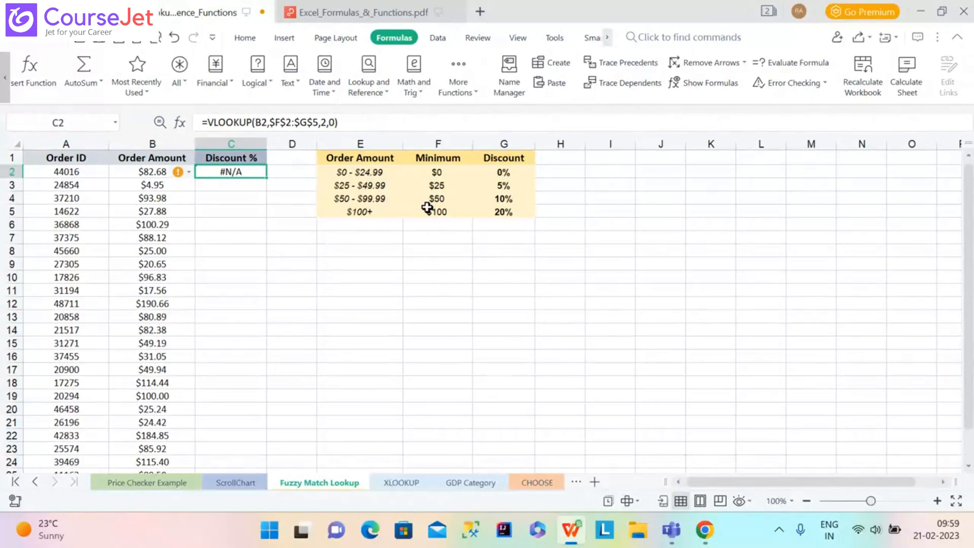
left_click(335, 122)
key("BackSpace")
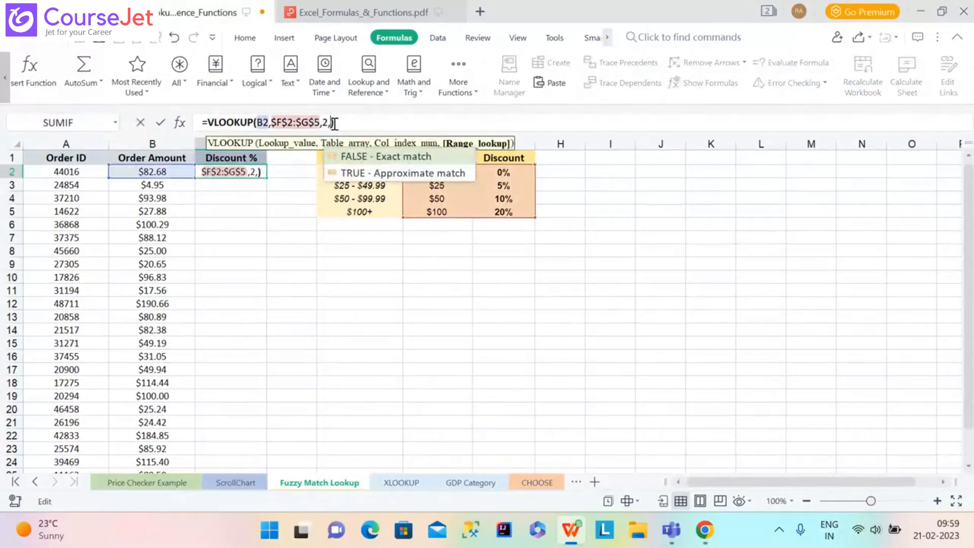
type("1")
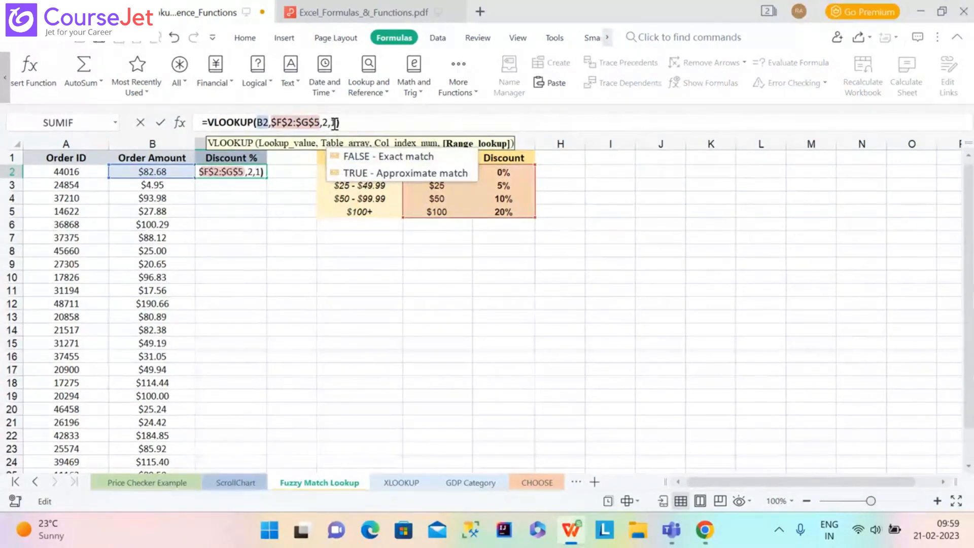
key("Return")
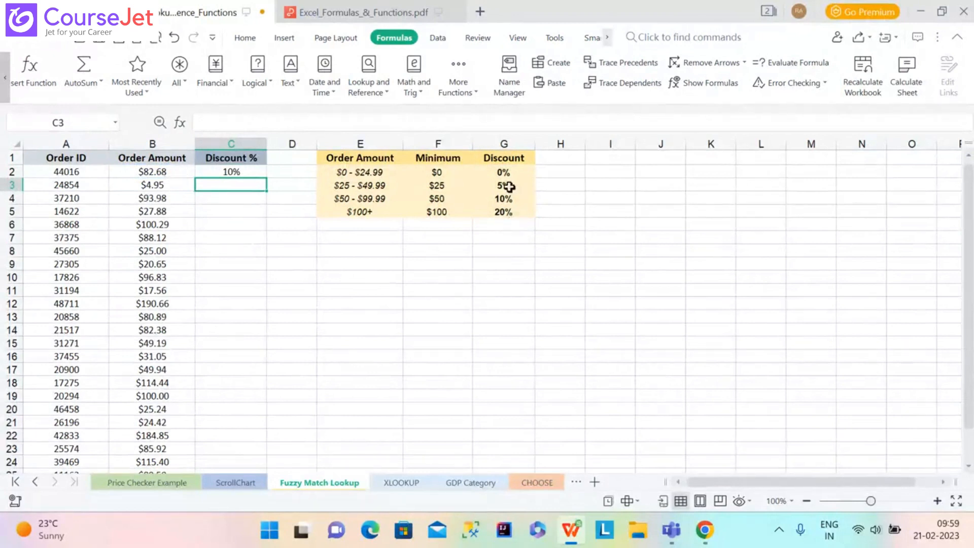
Step: Fill C2's approximate-match formula down the Discount % column and check cells C3 and C6
left_click(242, 174)
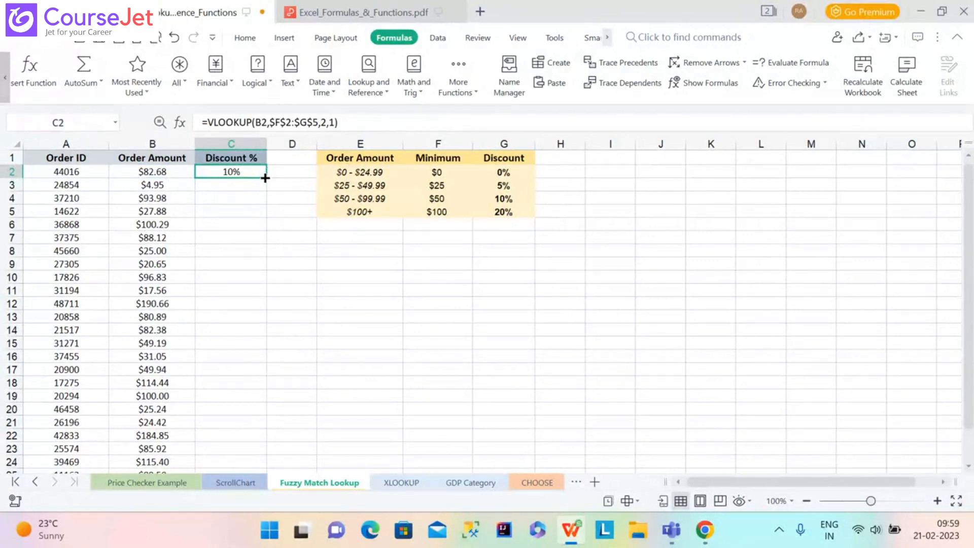
double_click(264, 177)
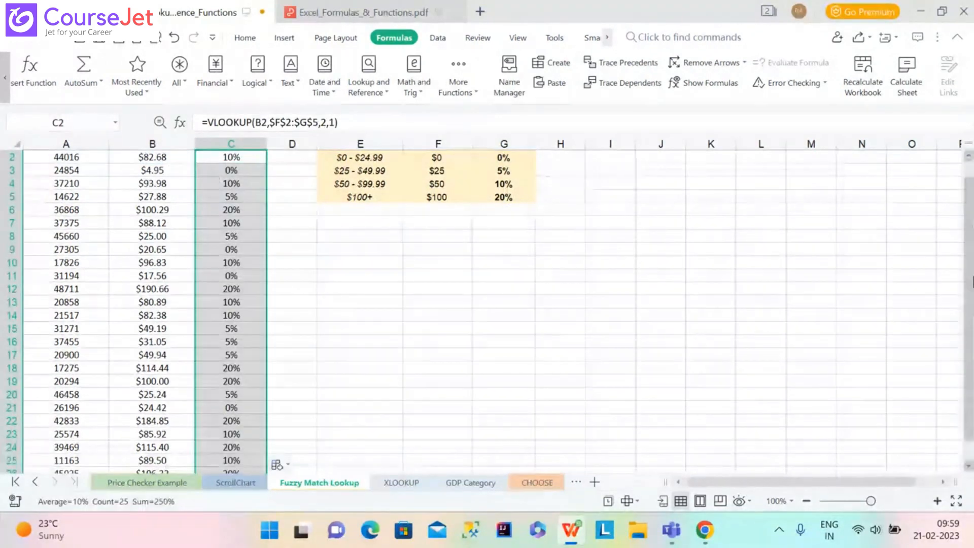
scroll(505, 289, "up", 1)
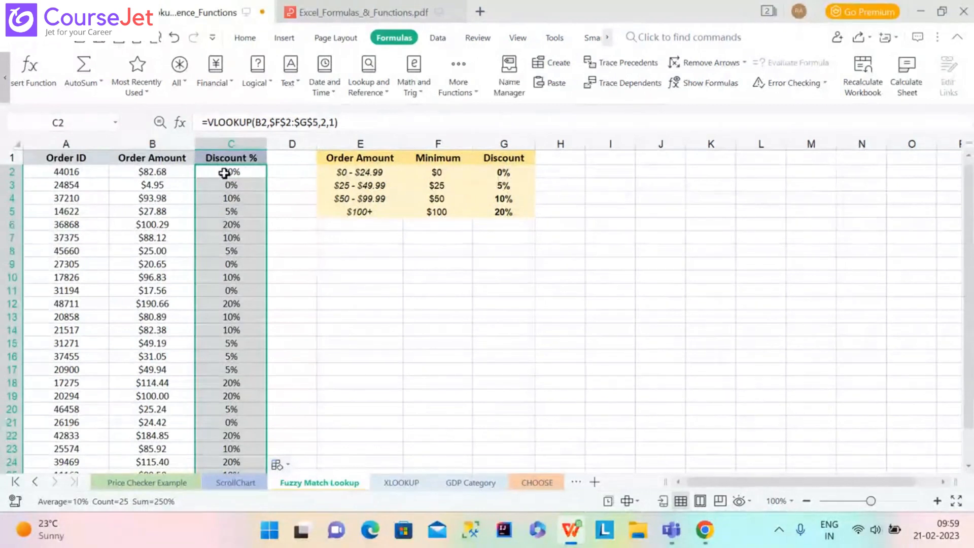
left_click(232, 187)
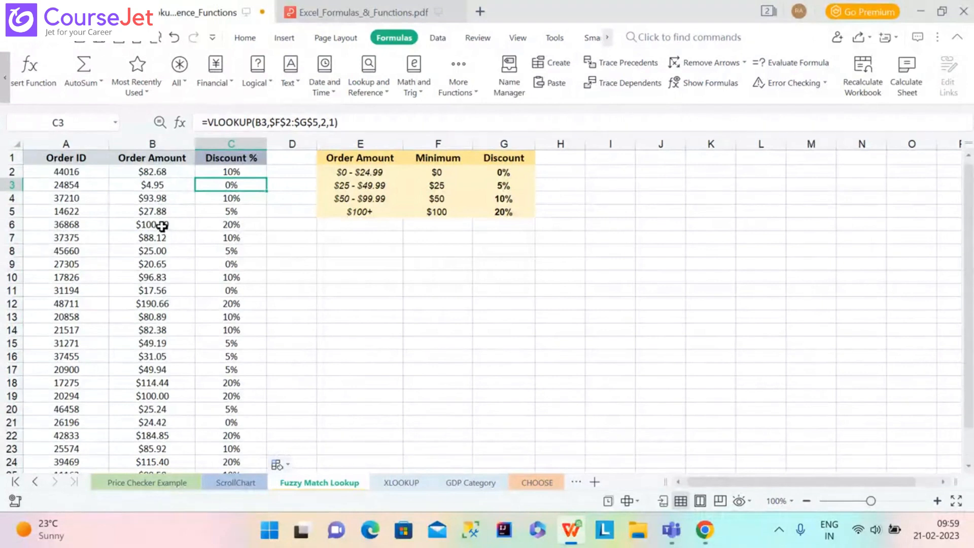
left_click(257, 226)
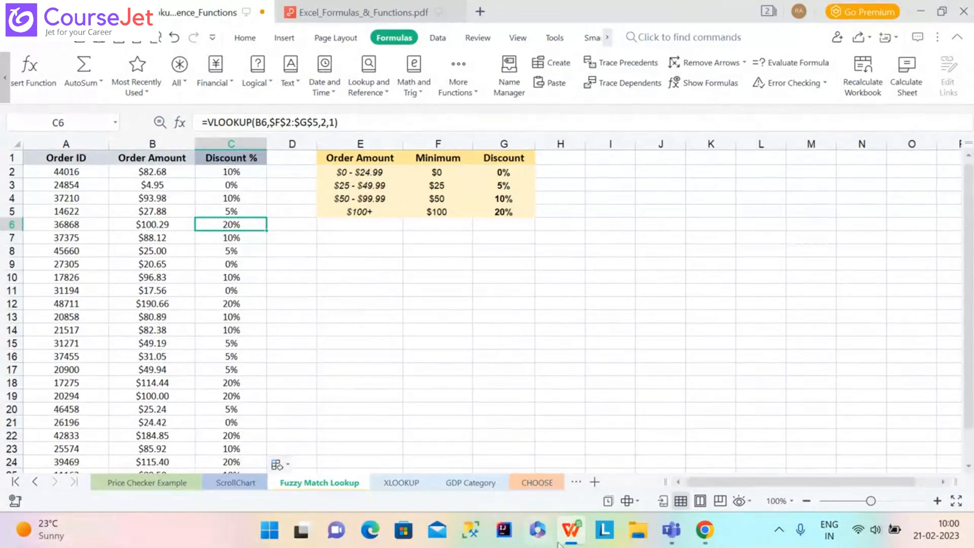
Step: Switch to the Excel_Formulas_&_Functions PDF and go to page 42 on the INDEX function
mouse_move(559, 545)
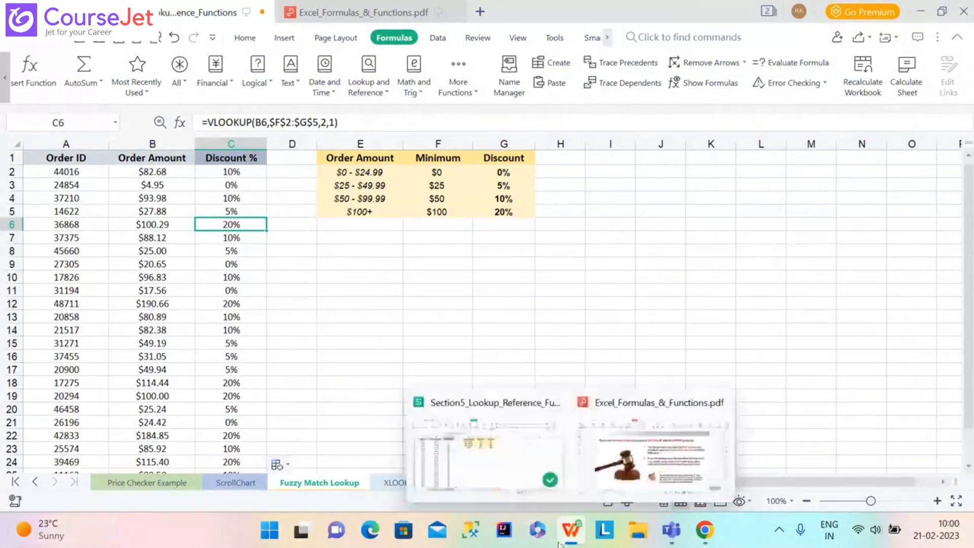
left_click(660, 439)
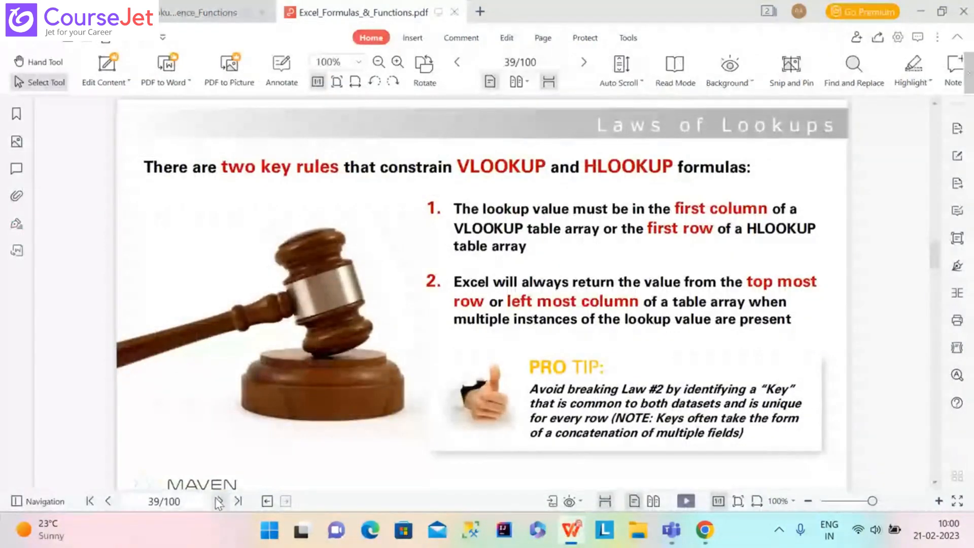
left_click(218, 501)
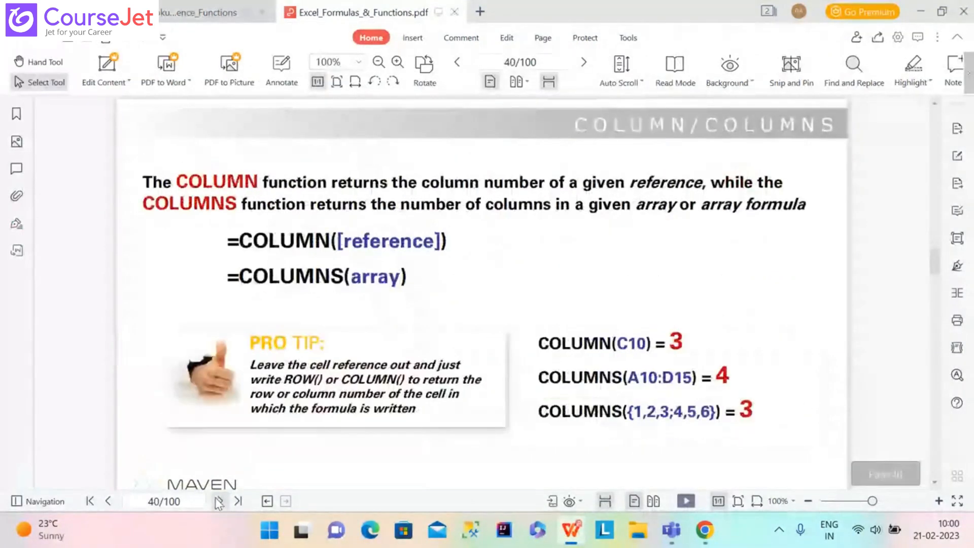
left_click(218, 502)
left_click(218, 501)
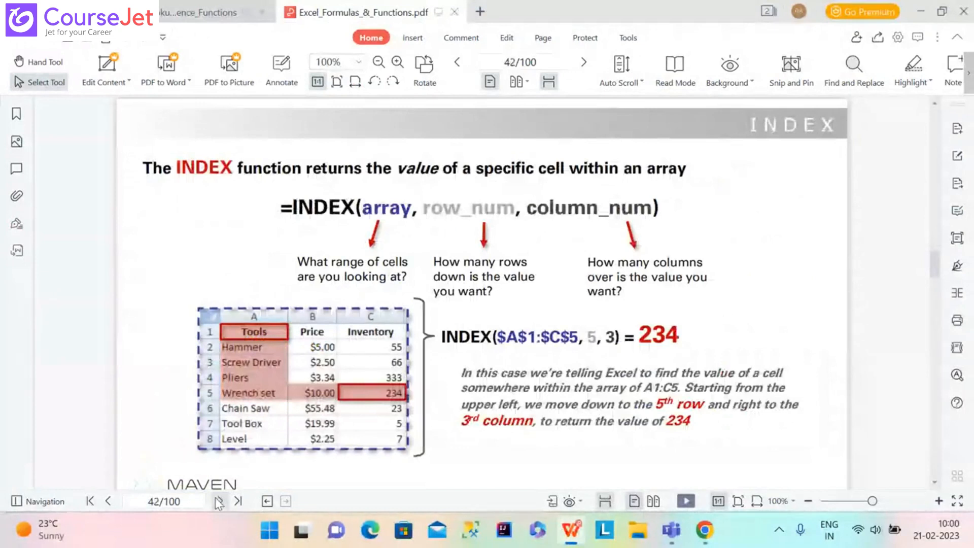
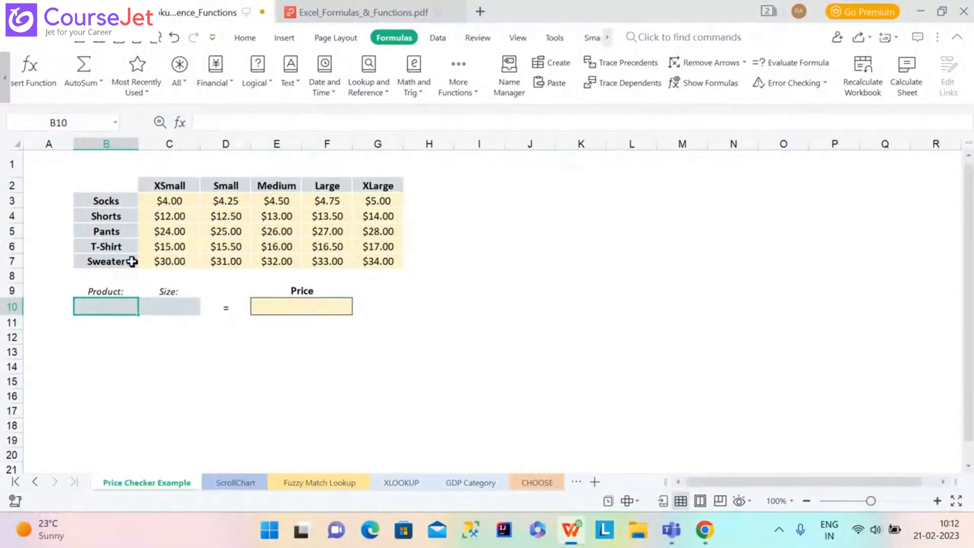
Step: Enter Pants as the product in B10 and Medium as the size in C10 on the Price Checker Example sheet
type("Pants")
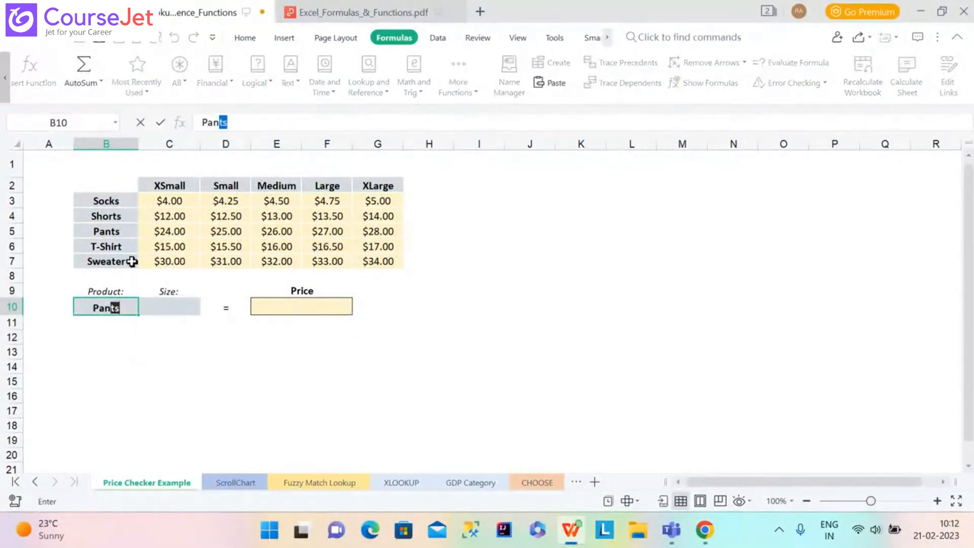
left_click(178, 314)
type("Me")
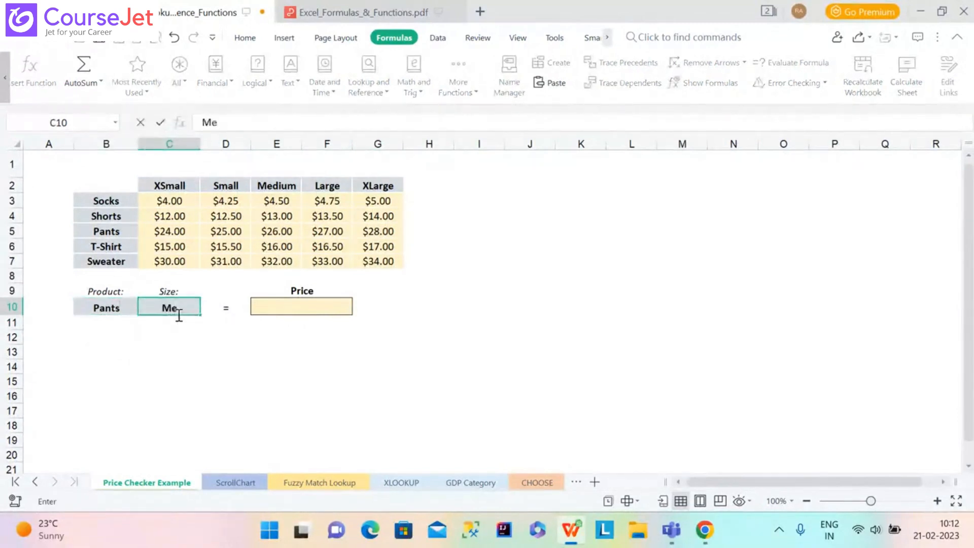
type("ium")
left_click(169, 308)
type("d")
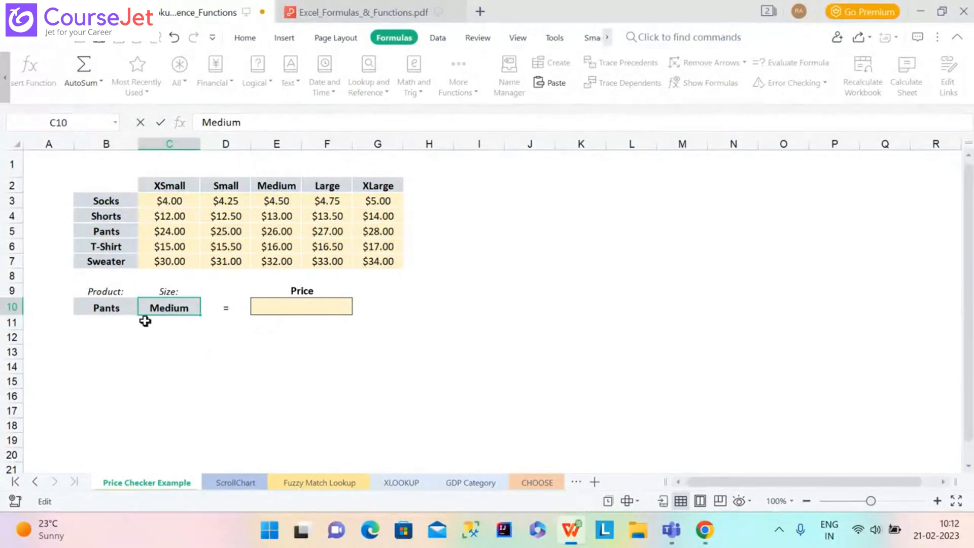
Step: Clear the manually entered product in B10 and size in C10
left_click(116, 303)
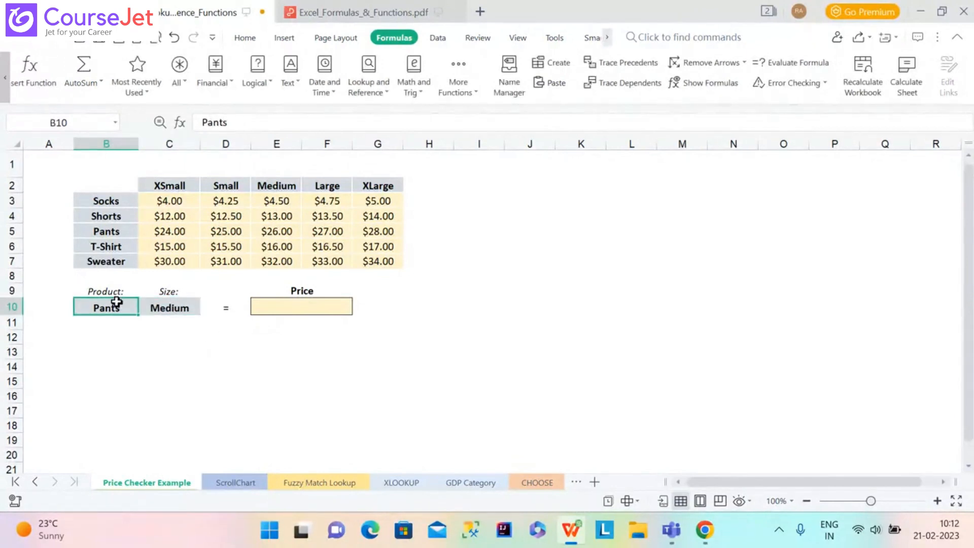
key("Delete")
left_click(173, 308)
key("Delete")
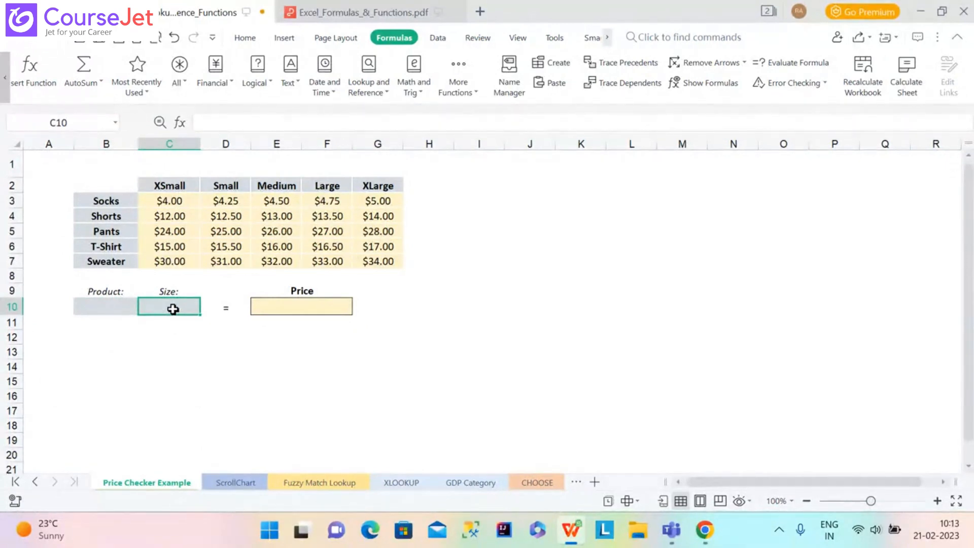
Step: Start a data validation rule on product cell B10 and set the allowed type to List
left_click(103, 312)
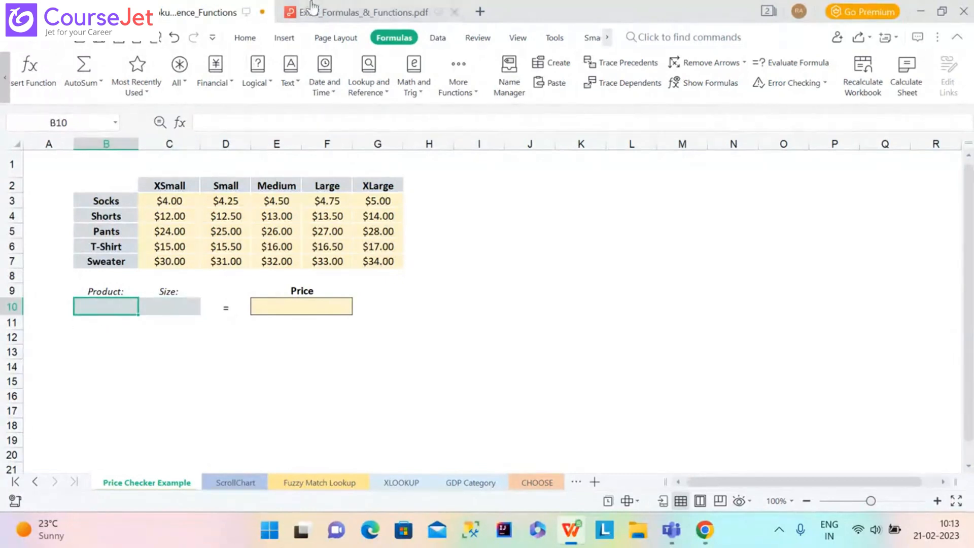
left_click(439, 41)
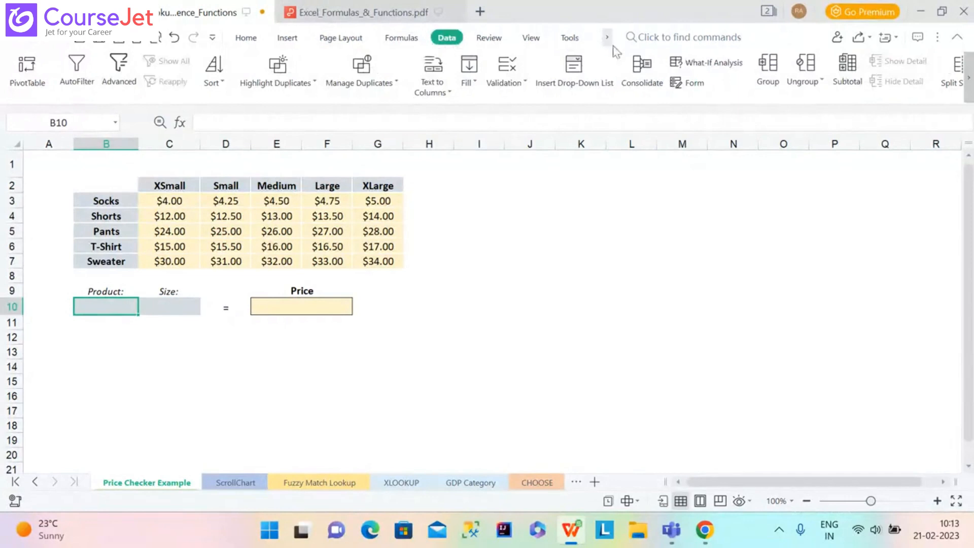
left_click(516, 85)
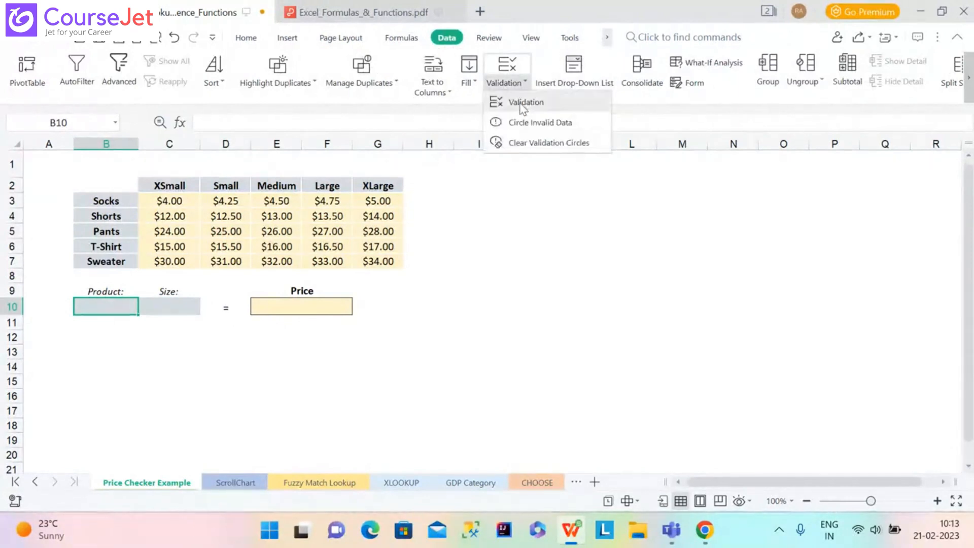
left_click(523, 103)
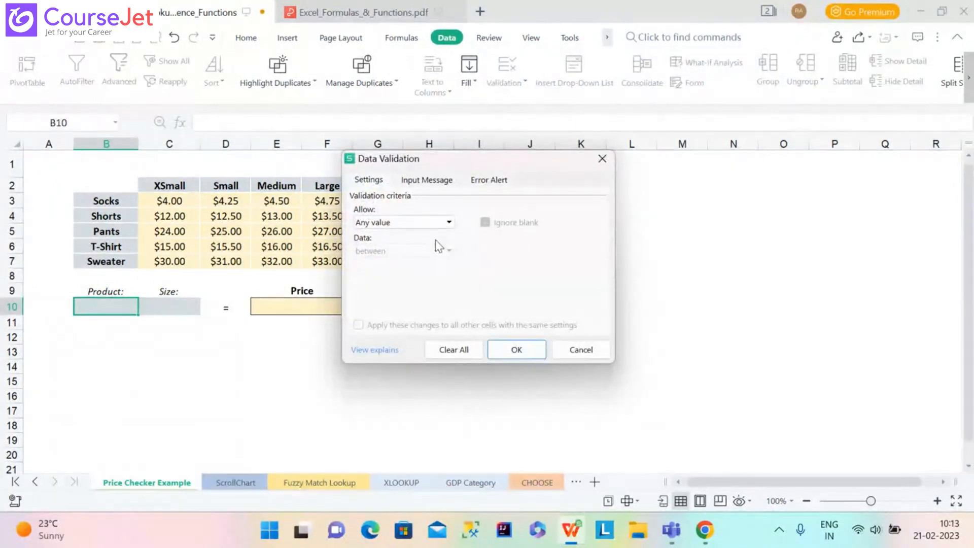
left_click(436, 227)
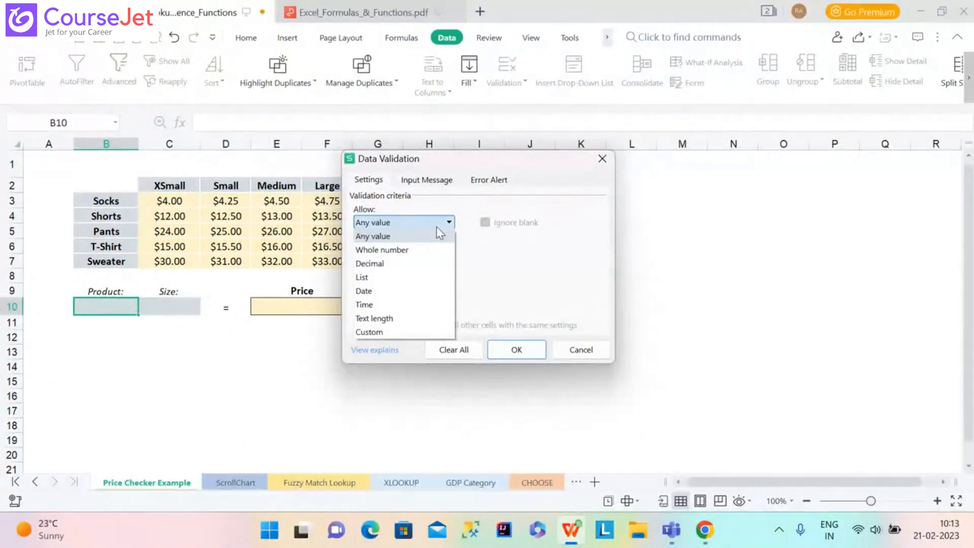
left_click(436, 226)
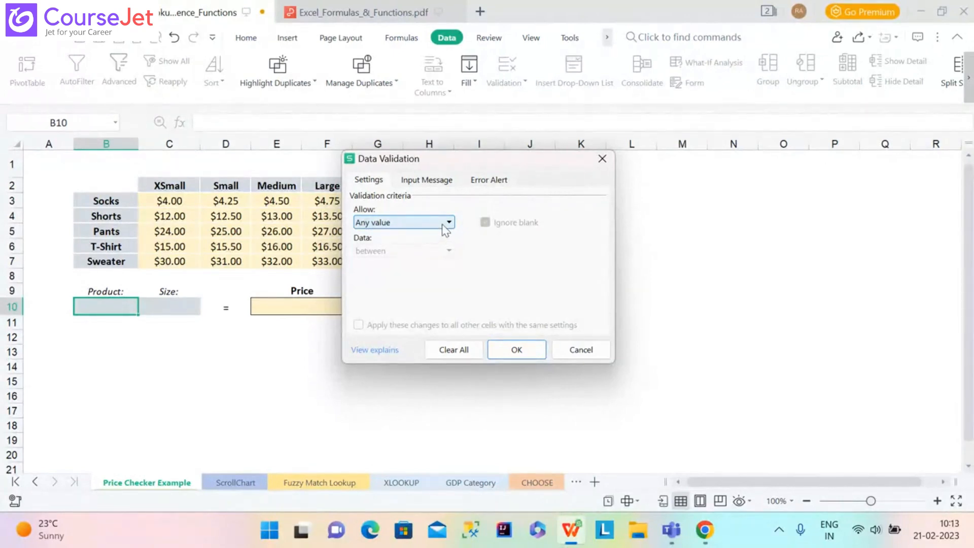
left_click(442, 223)
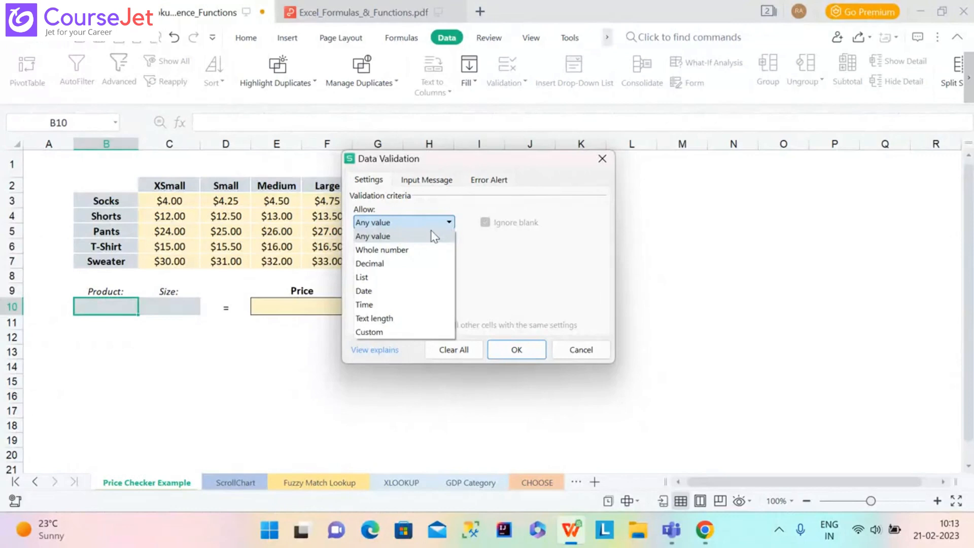
left_click(398, 278)
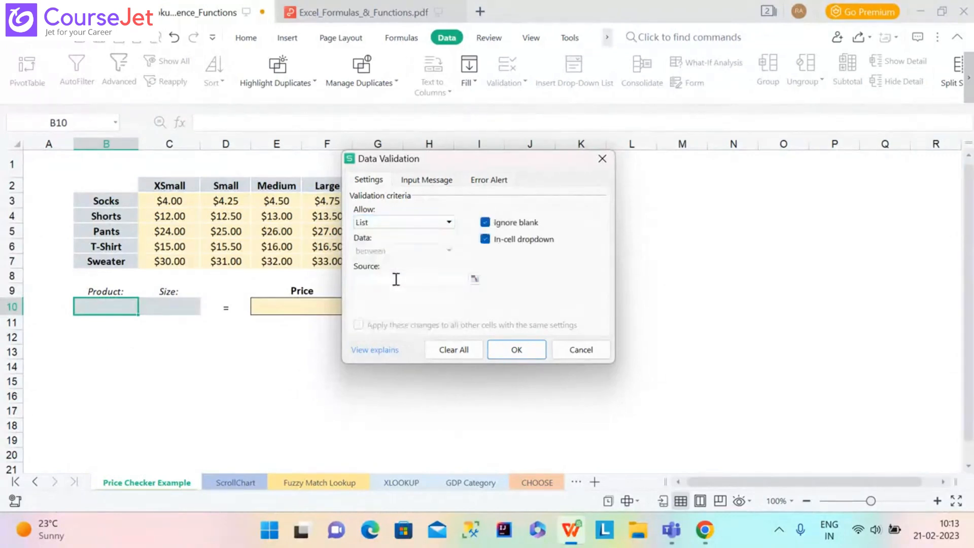
Step: Set the list source to the product names in $B$3:$B$7, apply the rule, and check the dropdown in B10
left_click(475, 280)
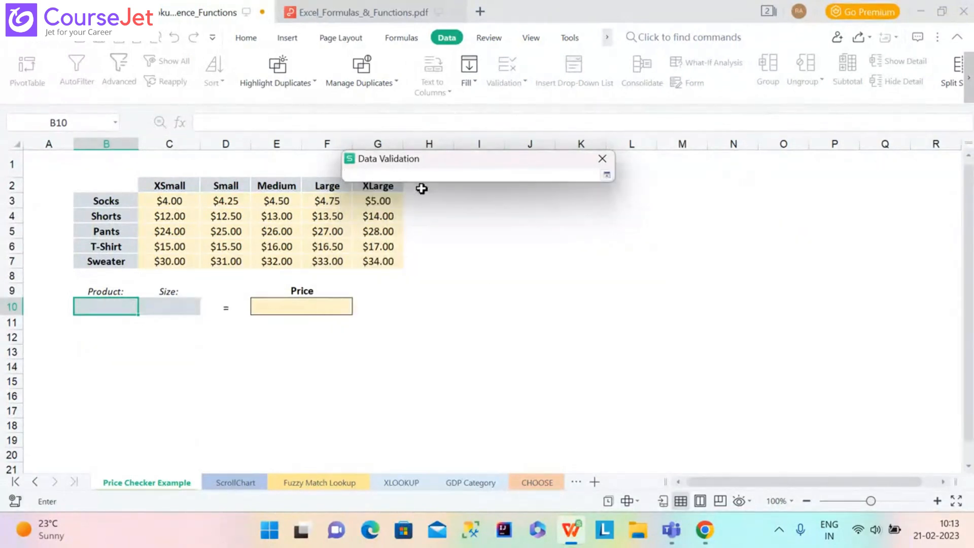
left_click(126, 202)
left_click_drag(126, 202, 126, 261)
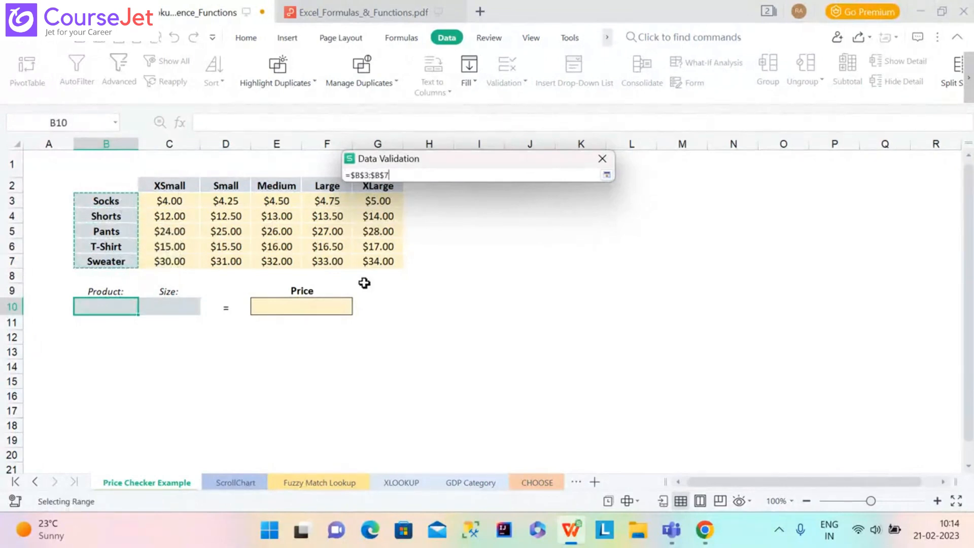
left_click(606, 175)
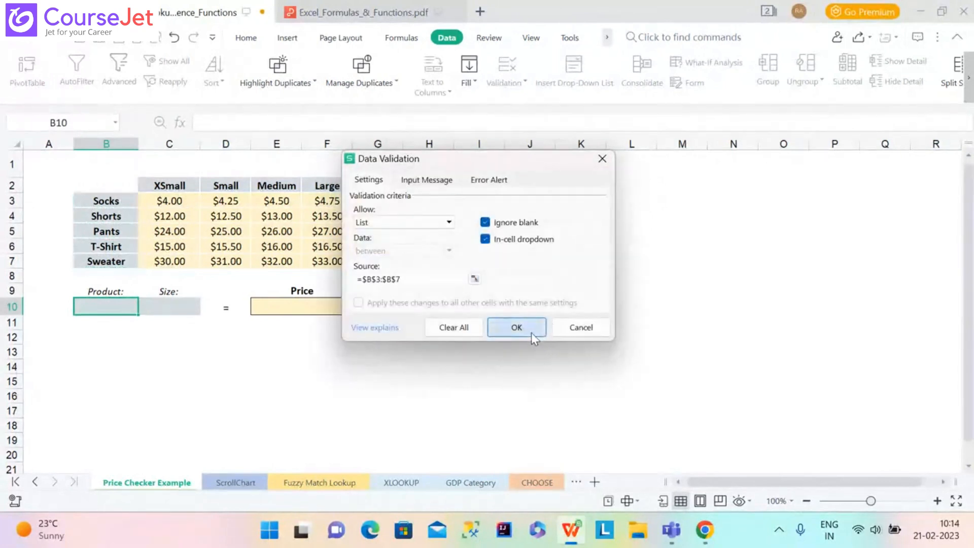
left_click(530, 331)
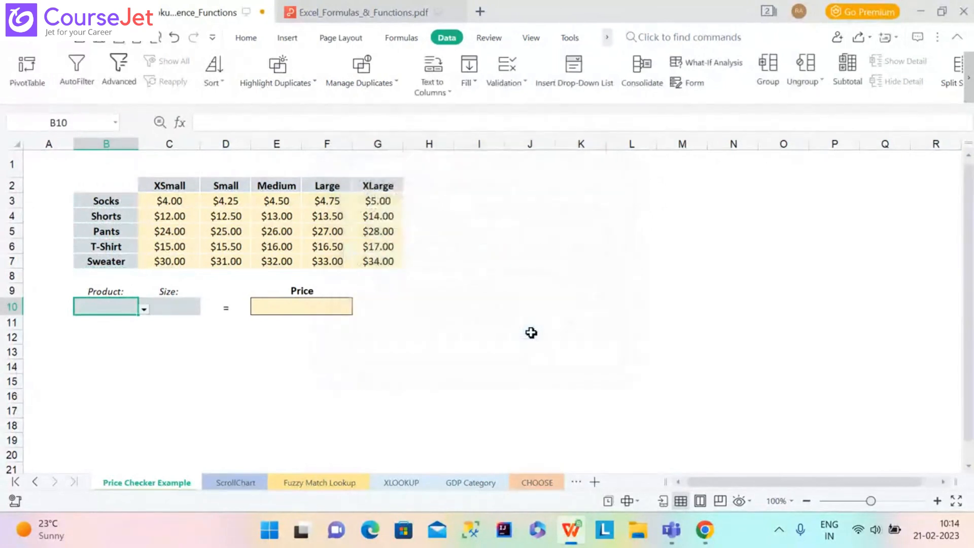
left_click(144, 310)
Step: Add List data validation to size cell C10 with the size headers $C$2:$G$2 as source, and check its dropdown
left_click(175, 308)
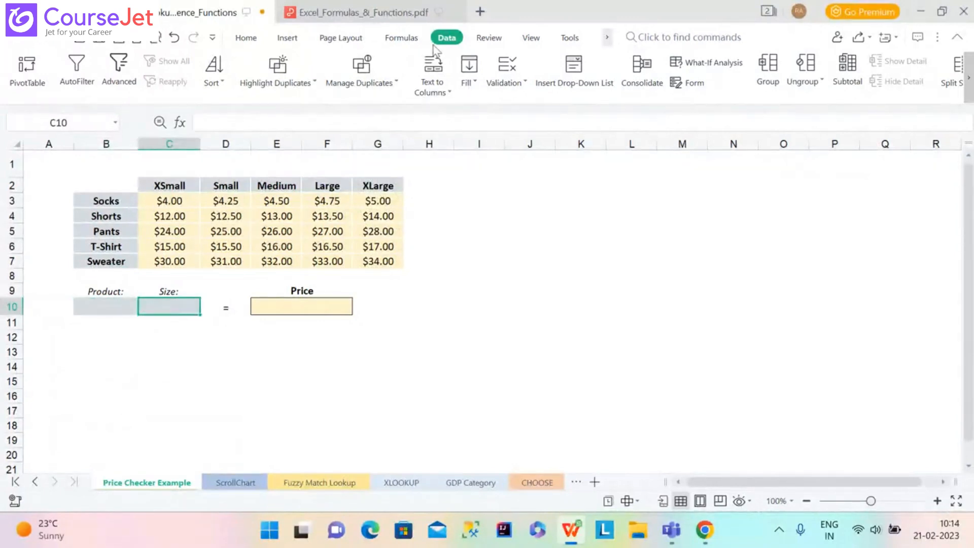
left_click(523, 83)
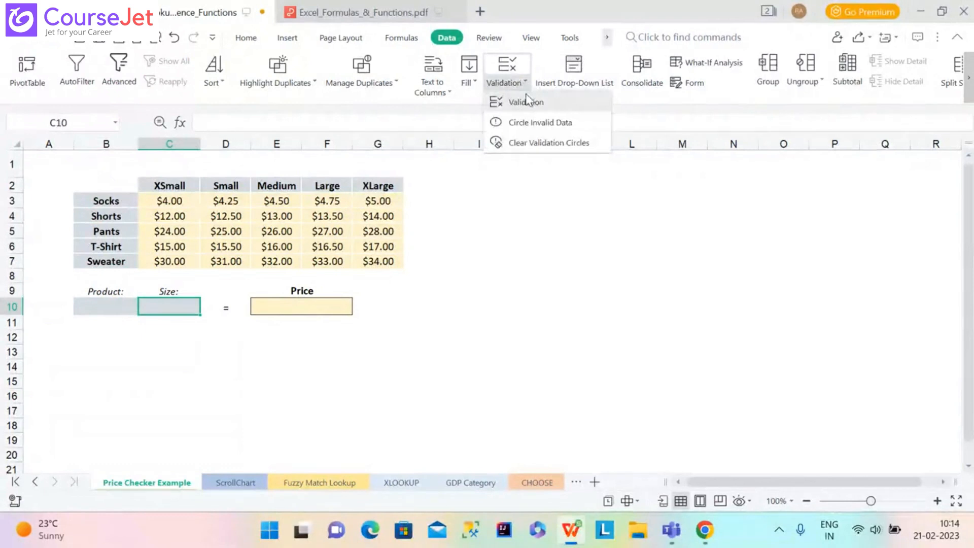
left_click(526, 102)
left_click(447, 224)
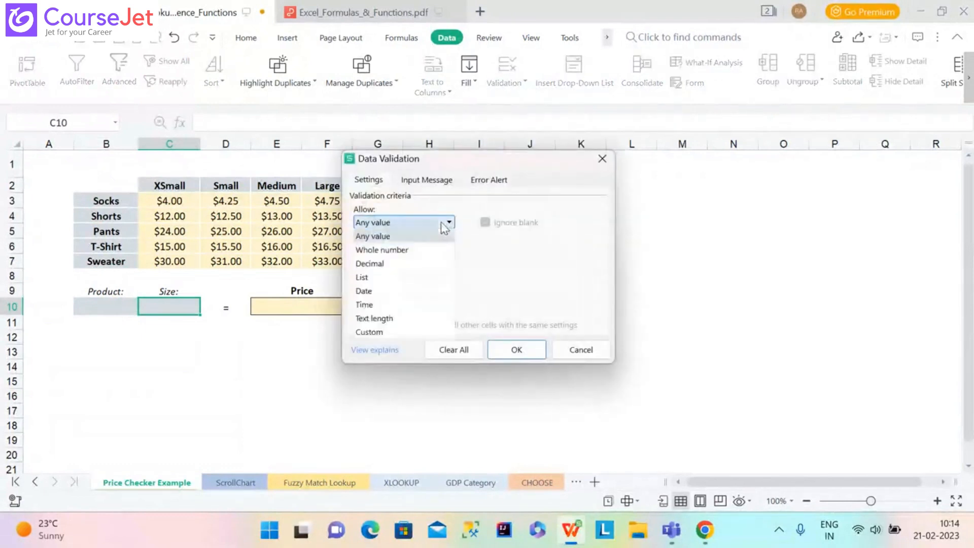
left_click(407, 279)
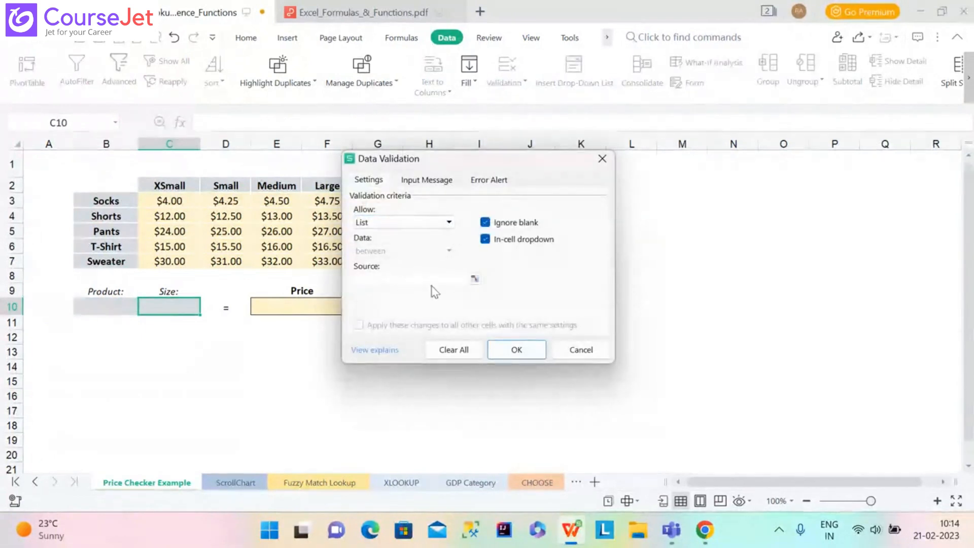
left_click(475, 279)
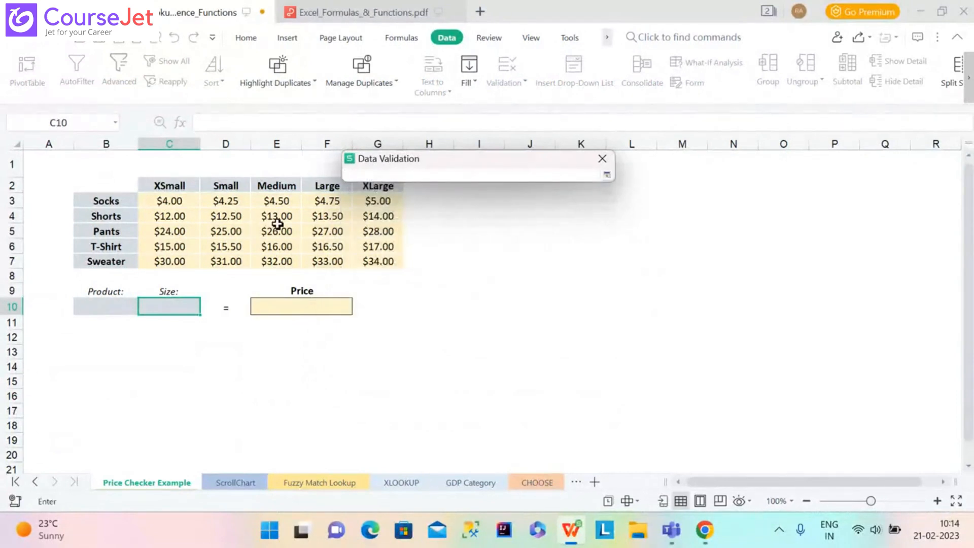
left_click_drag(170, 185, 374, 186)
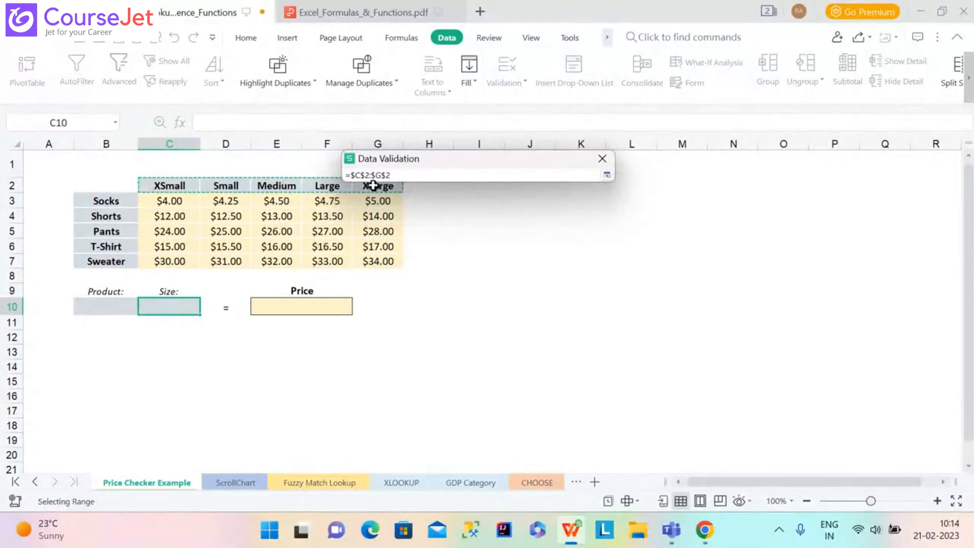
left_click(607, 175)
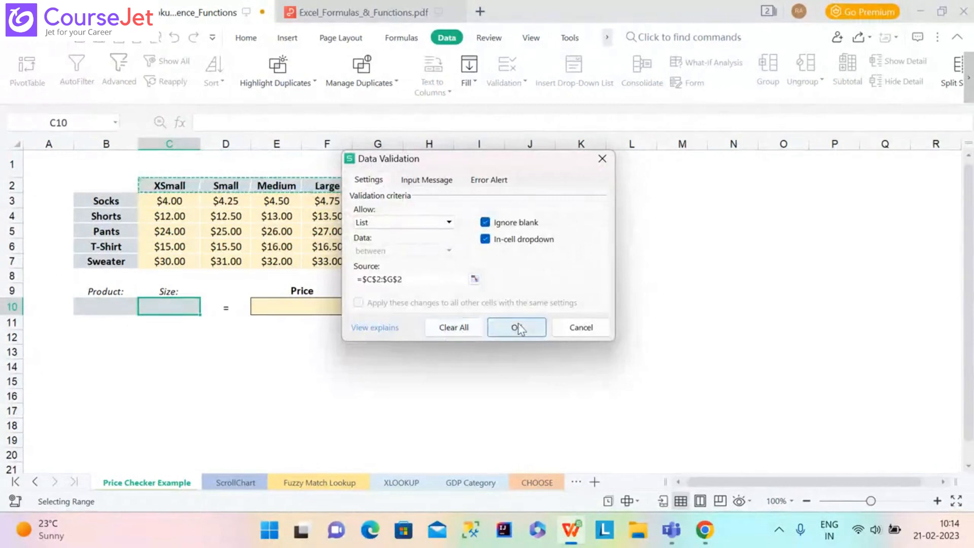
left_click(515, 328)
left_click(206, 311)
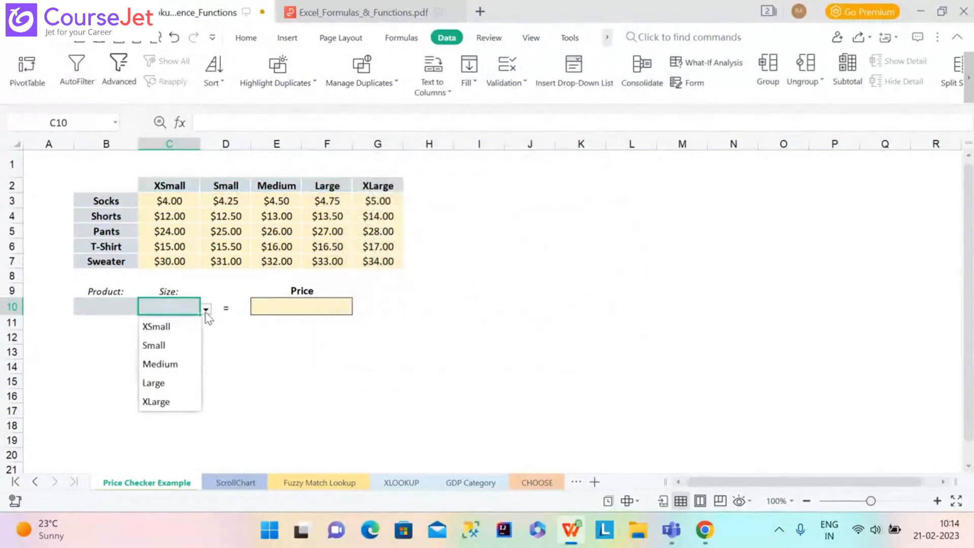
Step: Choose Socks from the product dropdown in B10 and Small from the size dropdown in C10
left_click(120, 311)
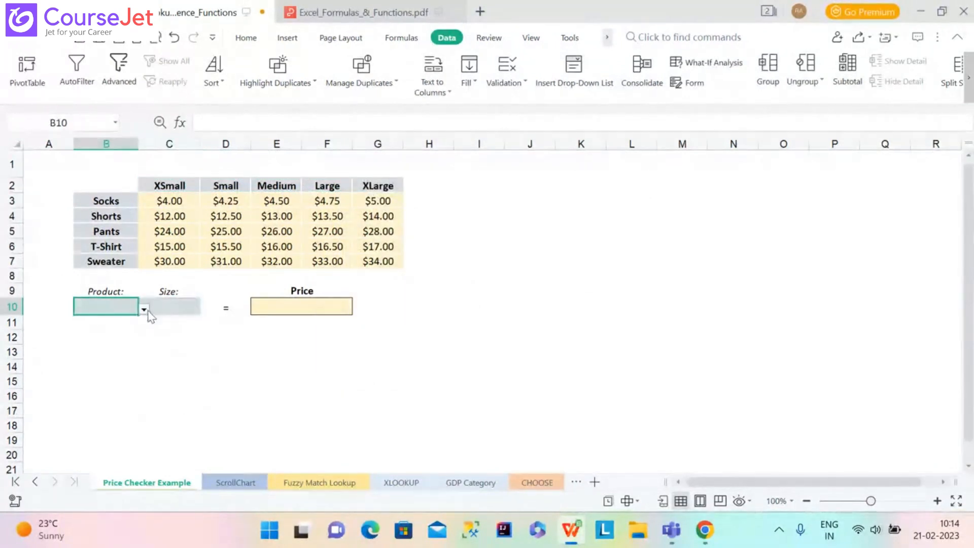
left_click(145, 310)
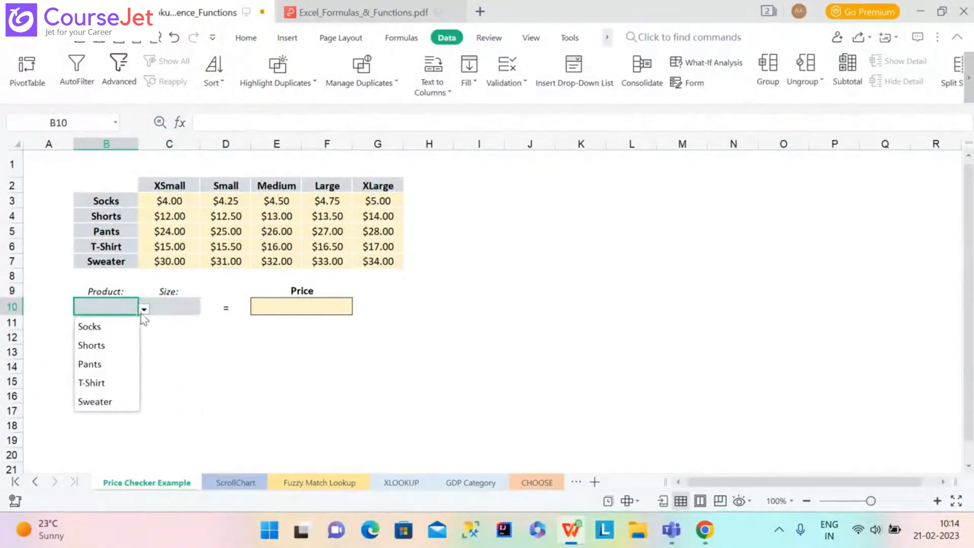
left_click(129, 332)
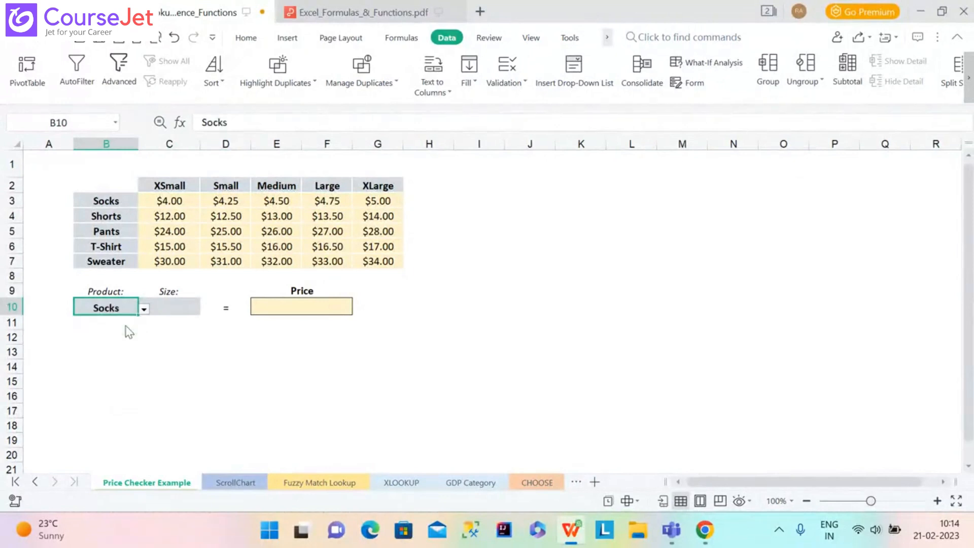
left_click(173, 311)
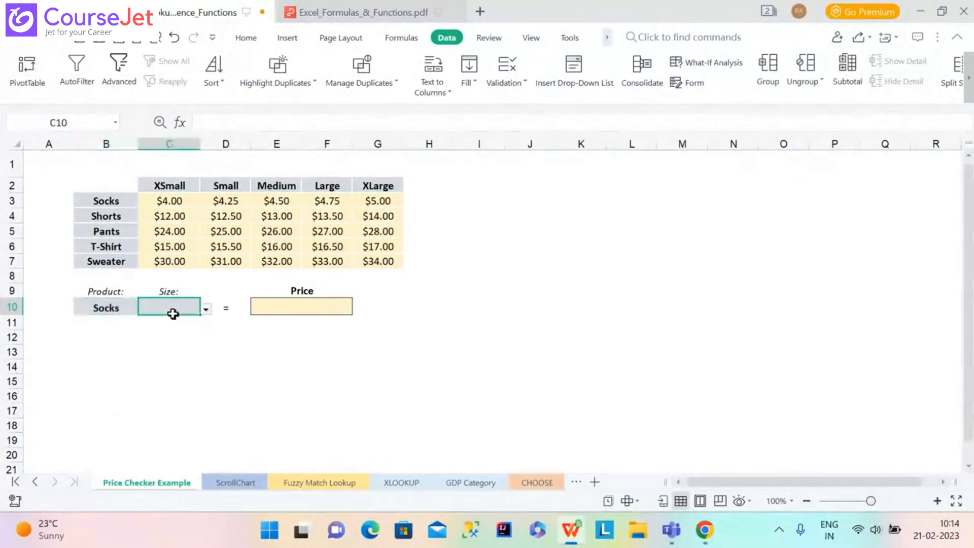
left_click(206, 311)
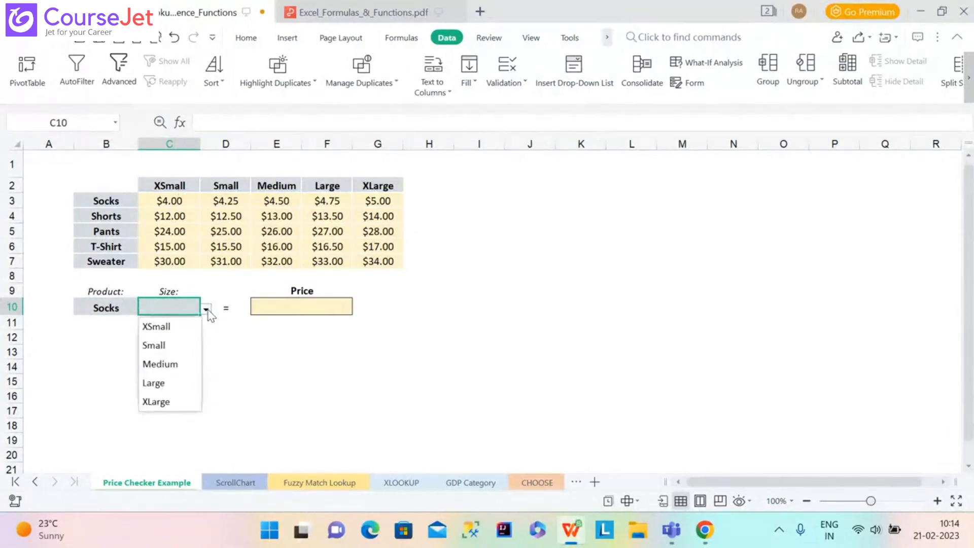
left_click(173, 346)
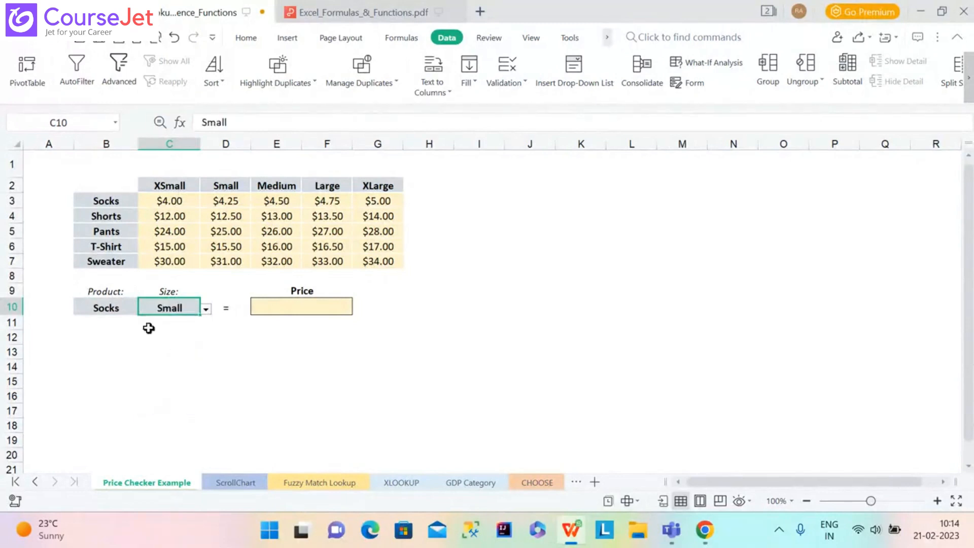
Step: Try the dropdowns with another combination, choosing Shorts in B10 and Medium in C10
mouse_move(131, 306)
left_mouse_down()
mouse_move(159, 311)
mouse_move(147, 310)
left_mouse_up()
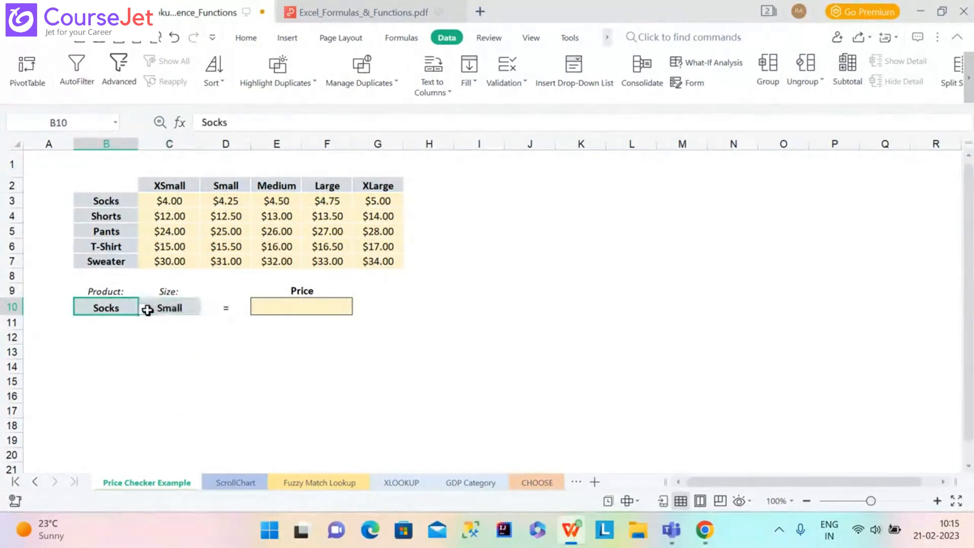
left_click(145, 308)
left_click(108, 348)
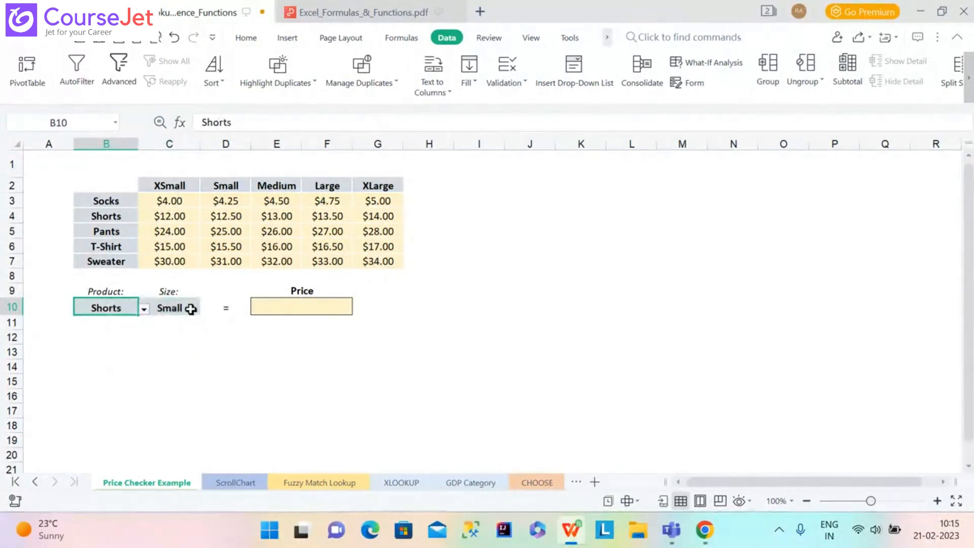
left_click(191, 310)
left_click(206, 310)
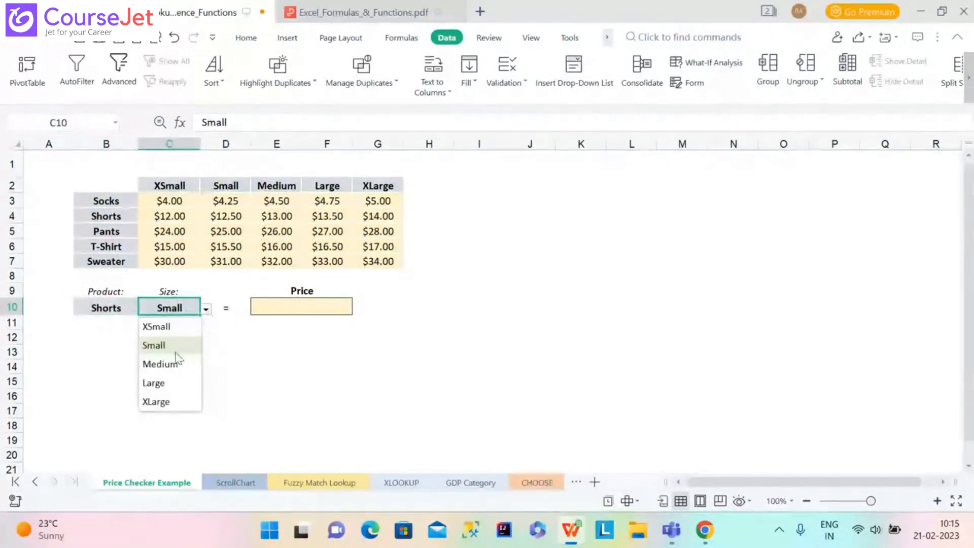
left_click(162, 364)
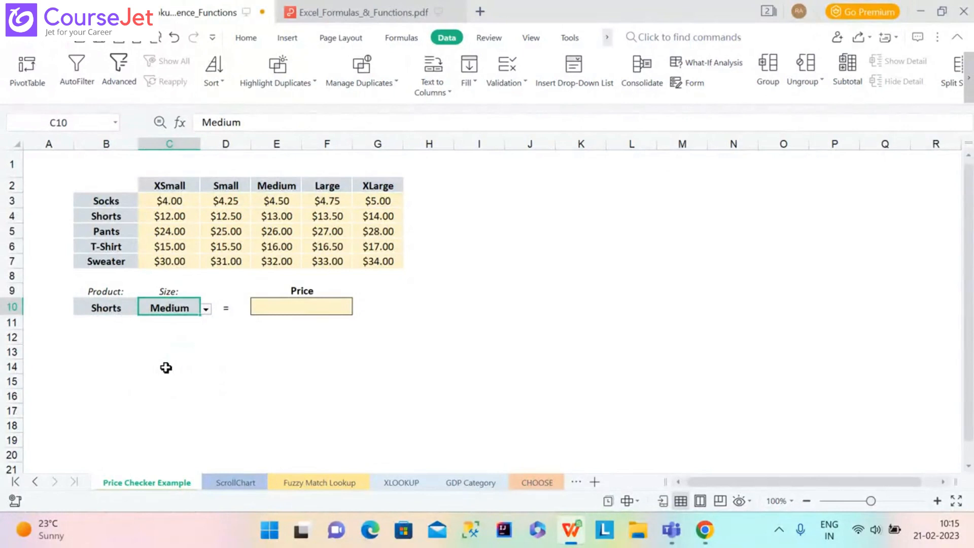
Step: Set the product in B10 back to Socks and the size in C10 back to Small
left_click(116, 312)
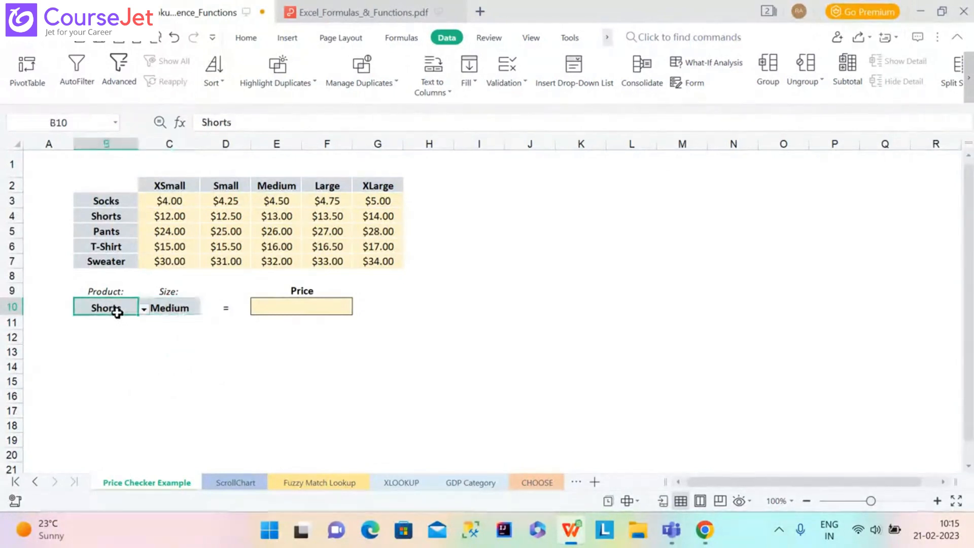
left_click(144, 309)
left_click(127, 327)
left_click(156, 314)
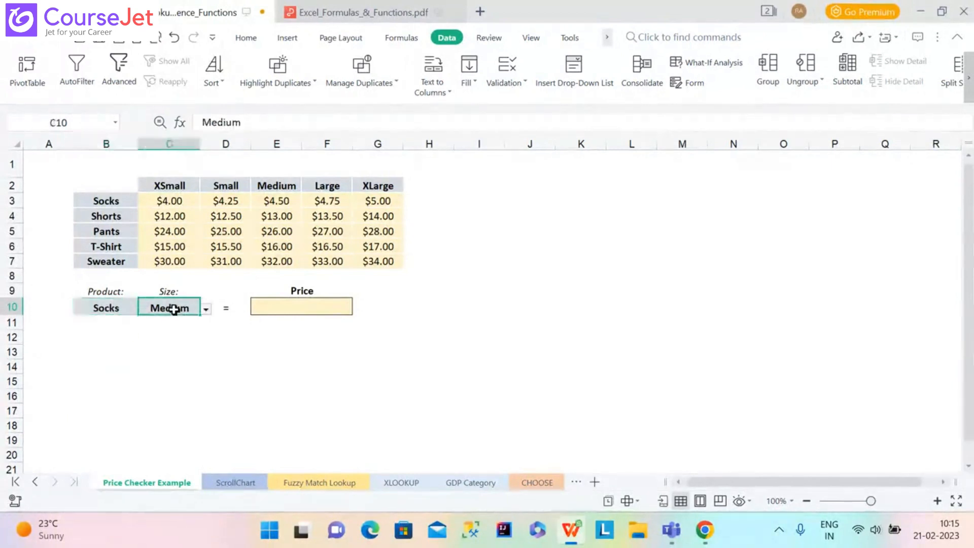
left_click(206, 310)
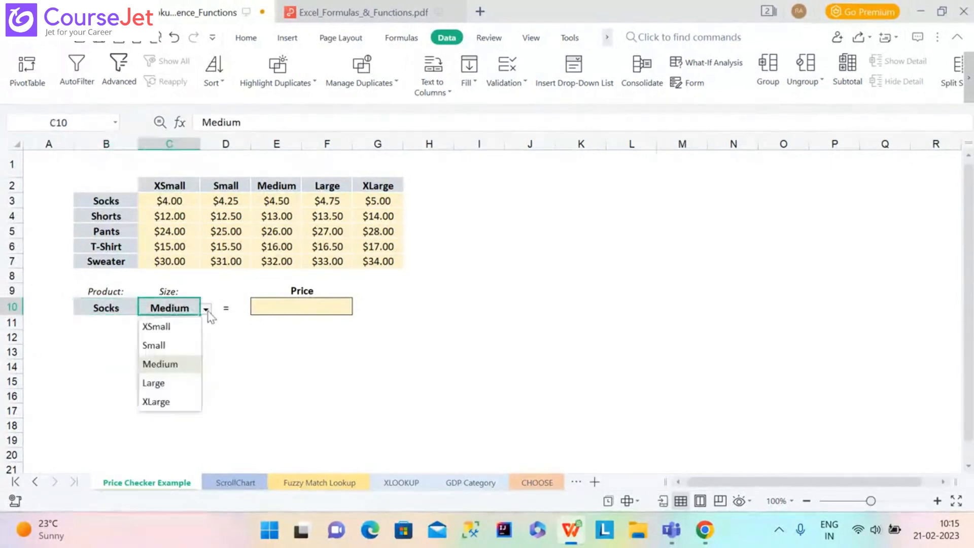
left_click(172, 345)
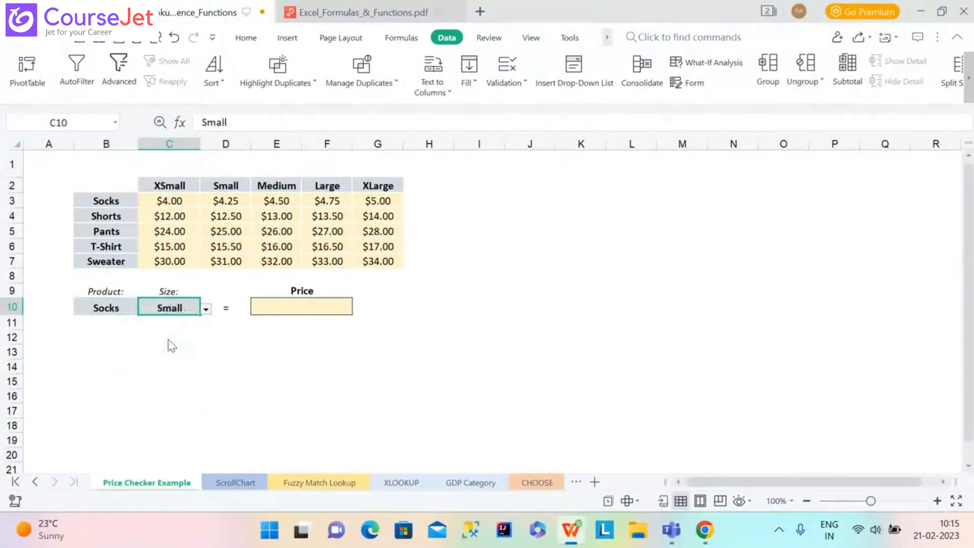
Step: Start an INDEX formula in price cell E10 with the absolute price range $C$3:$G$7 as its array
left_click(310, 308)
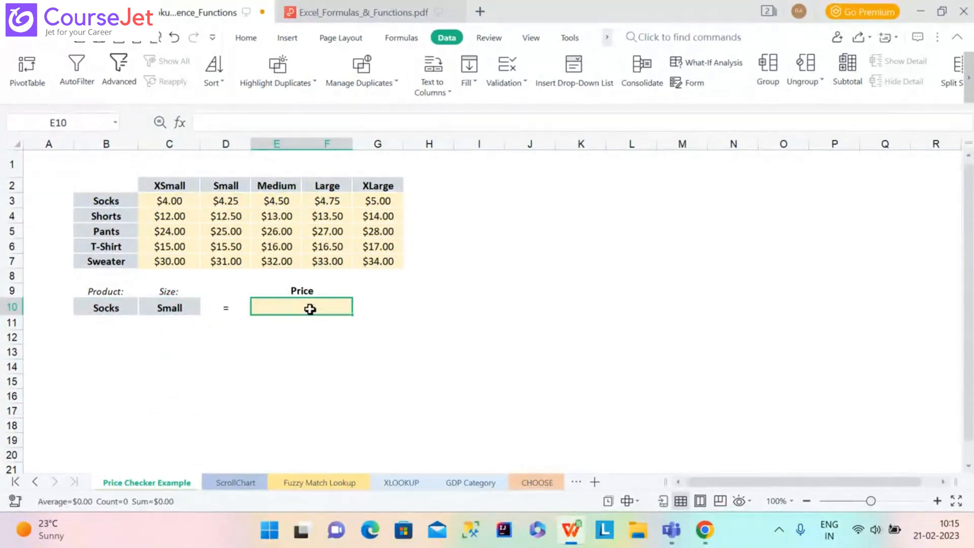
type("=")
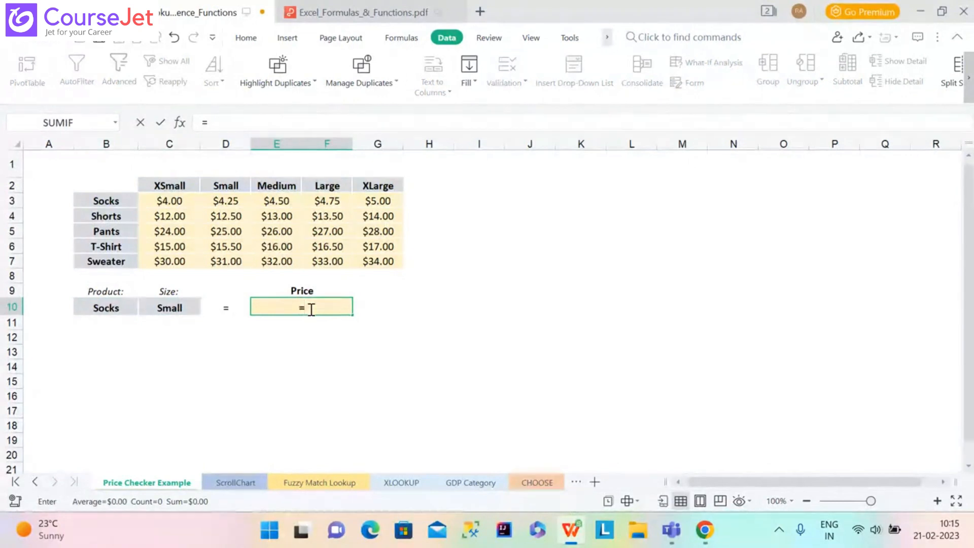
type("INDEX")
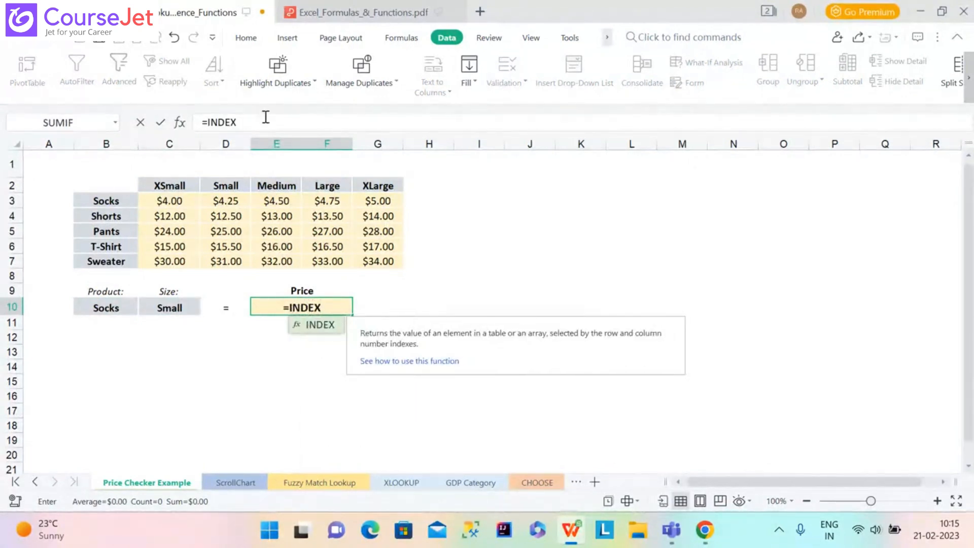
left_click(300, 324)
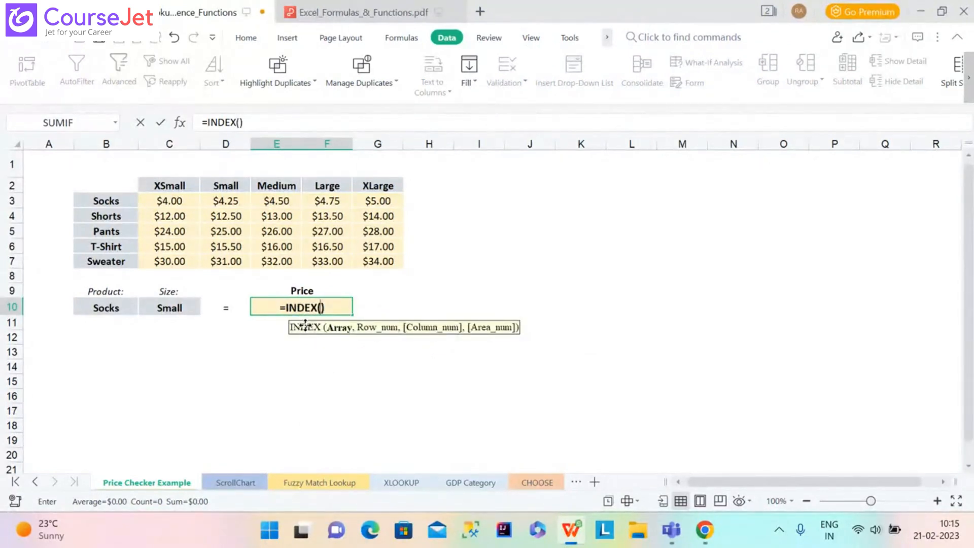
left_click(186, 200)
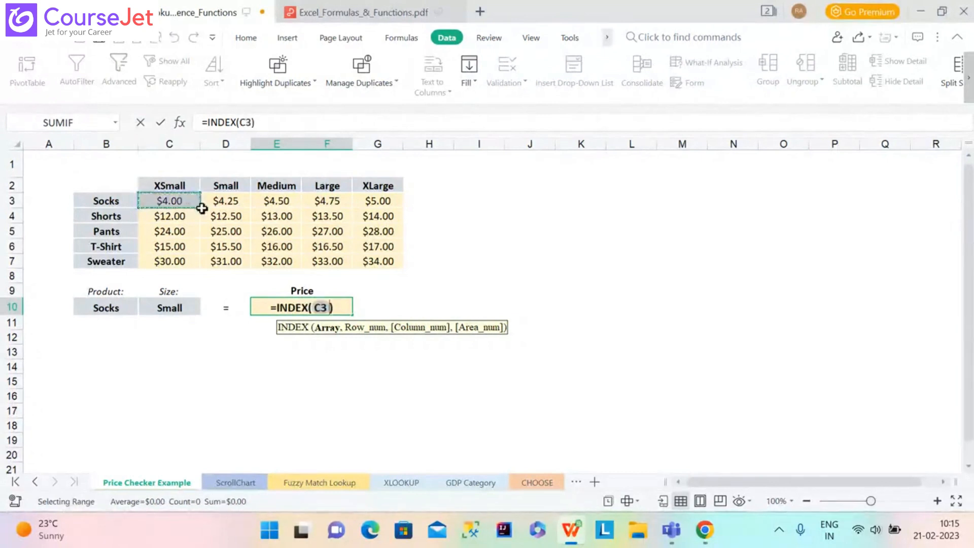
left_click_drag(186, 200, 383, 264)
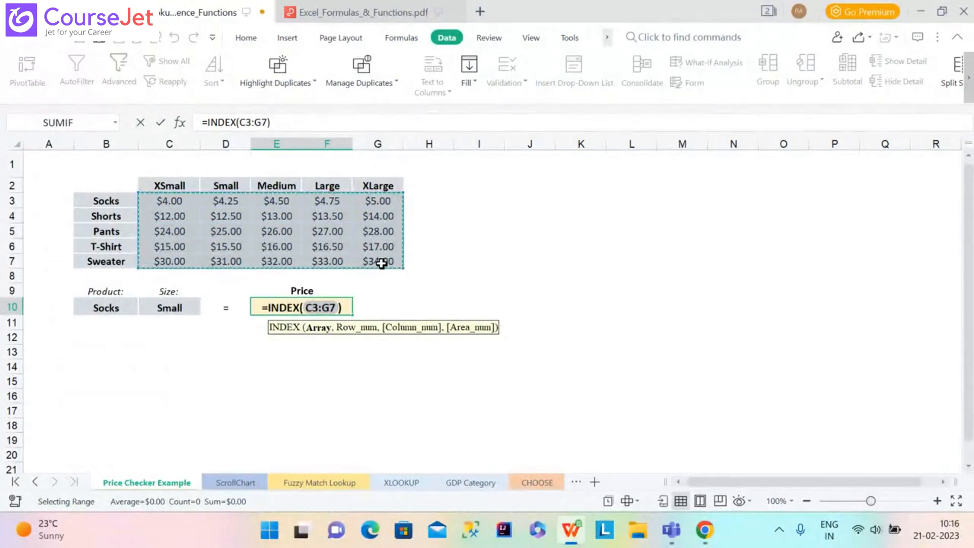
key("F4")
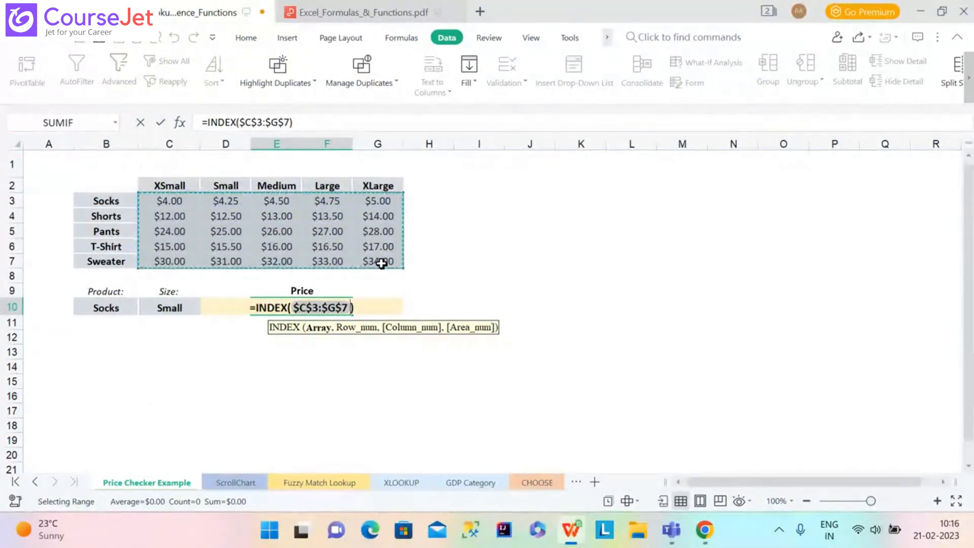
Step: Add a nested MATCH as INDEX's row number, with product cell B10 as its lookup value
type(",")
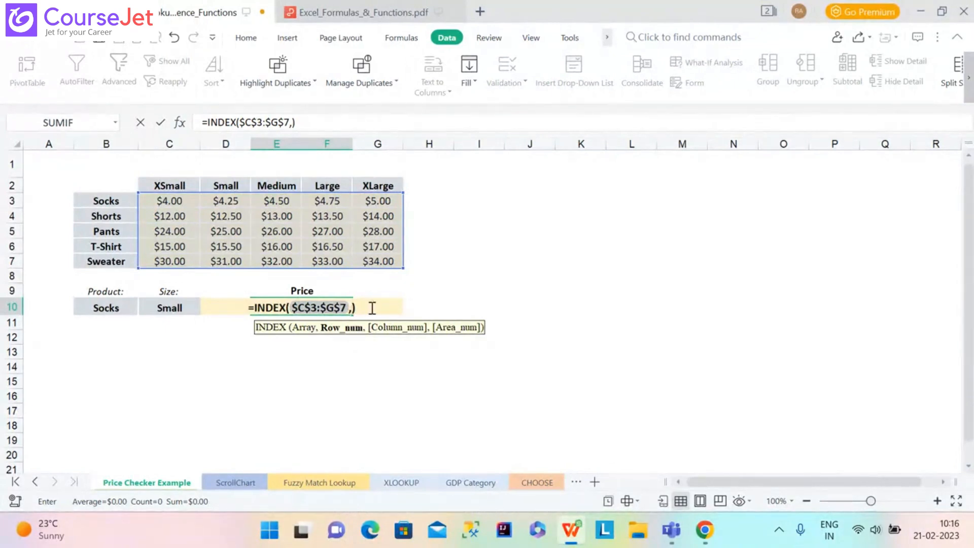
type("MATCH")
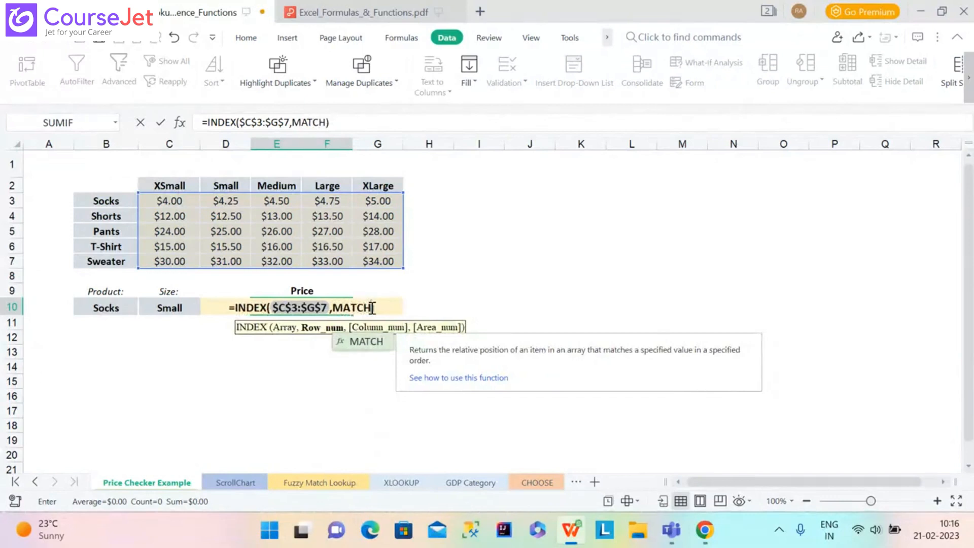
double_click(380, 343)
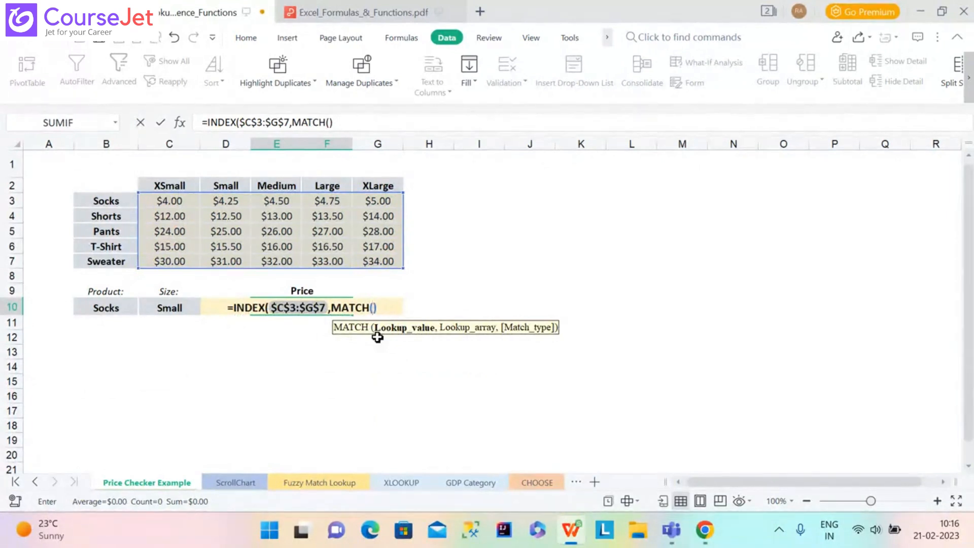
left_click(127, 307)
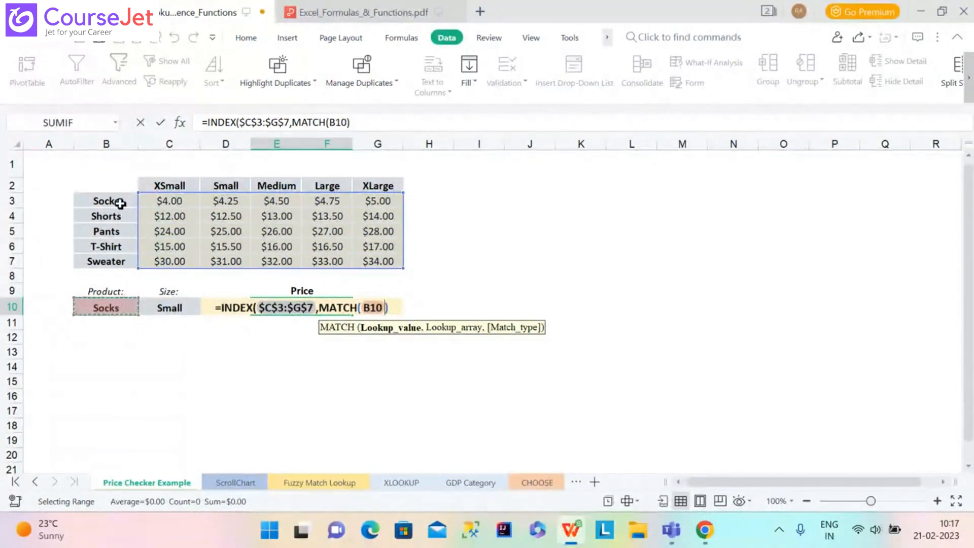
type(",")
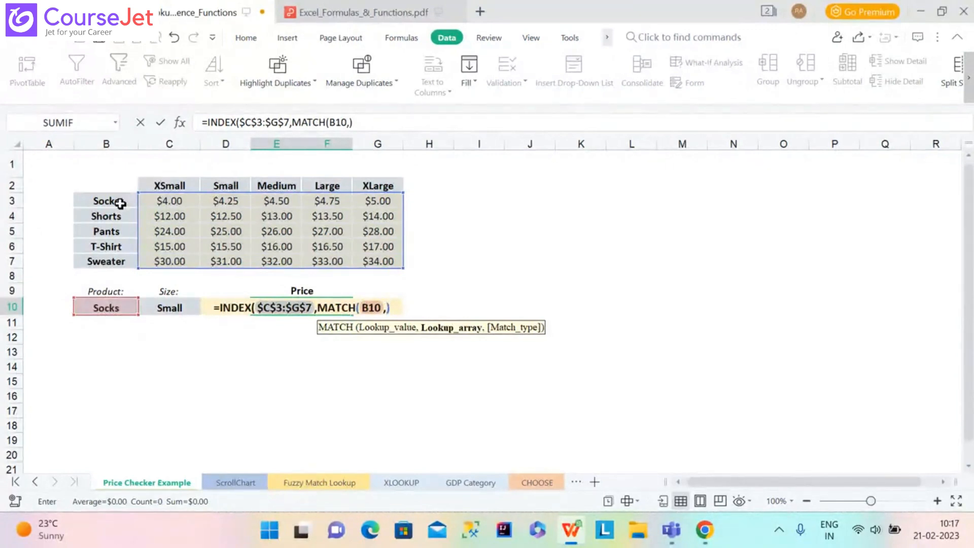
Step: Try to select the product names from B3 downward as MATCH's lookup array
left_click(131, 204)
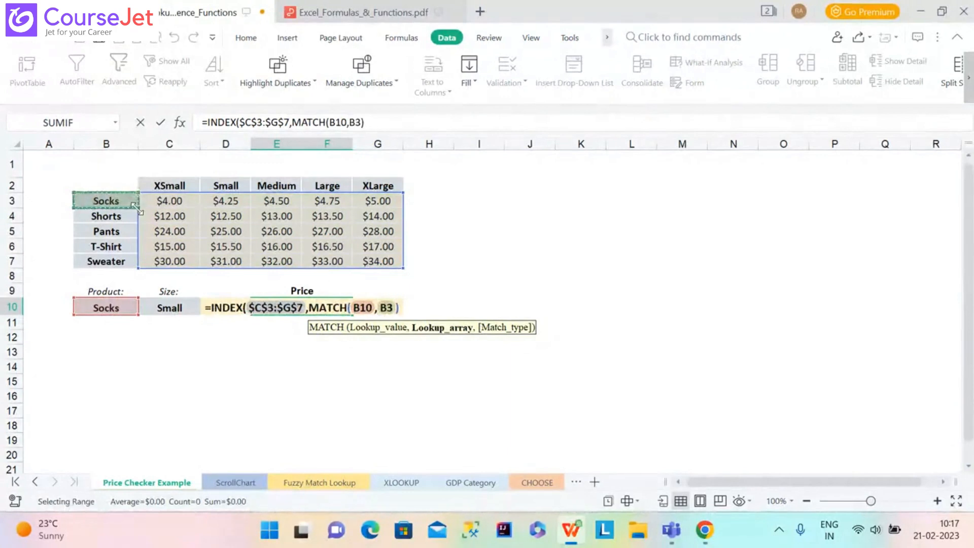
key("Down")
key("Down")
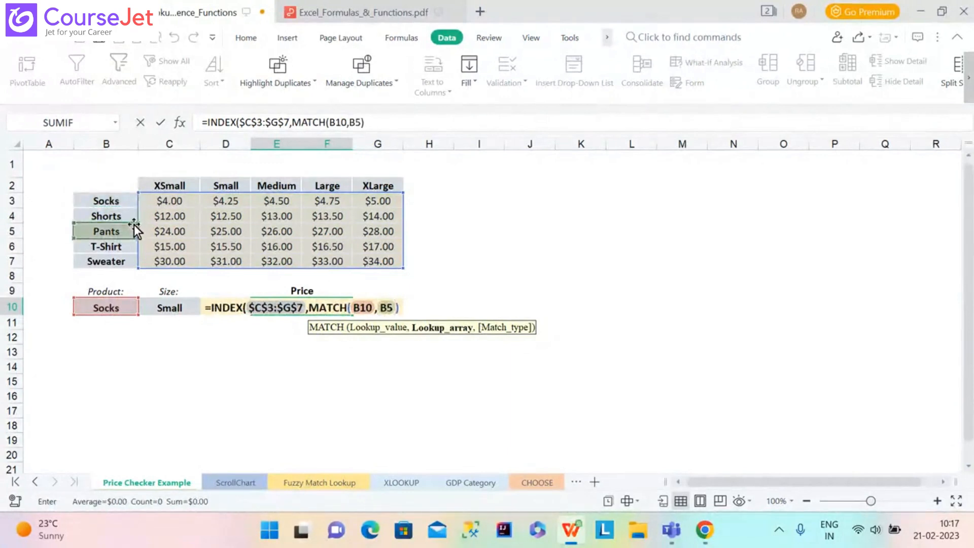
left_click(122, 203)
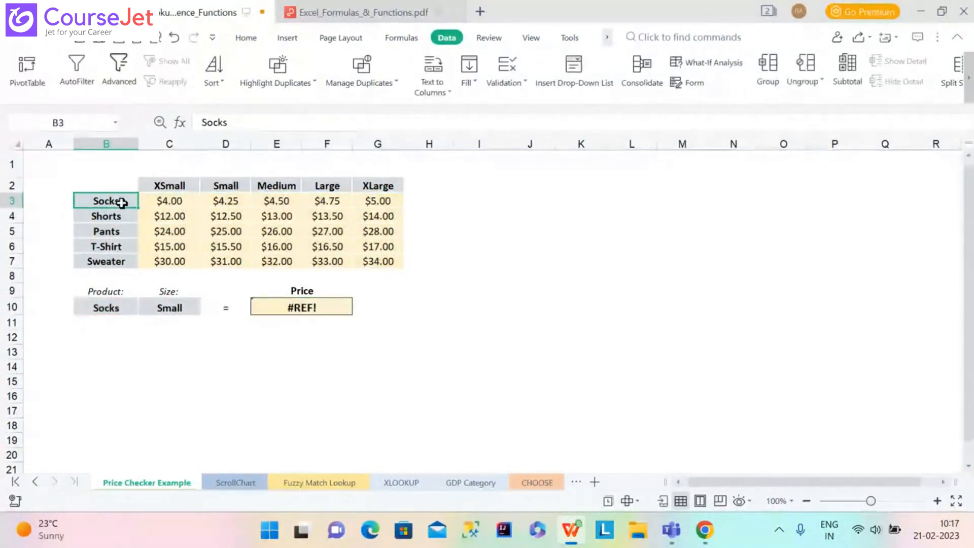
Step: Correct MATCH's lookup array in the E10 formula to the product names B3:B7 and set the match type to 0
left_click(294, 308)
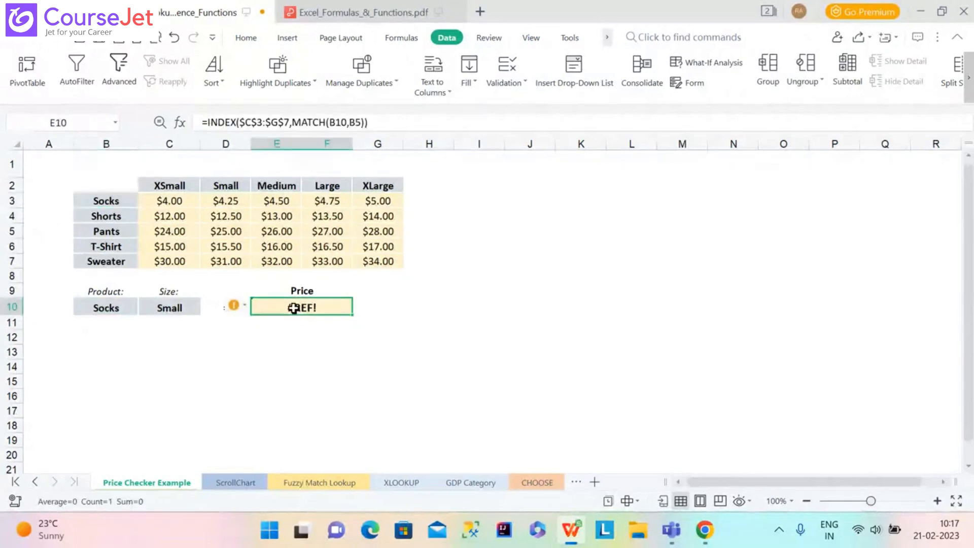
left_click(360, 120)
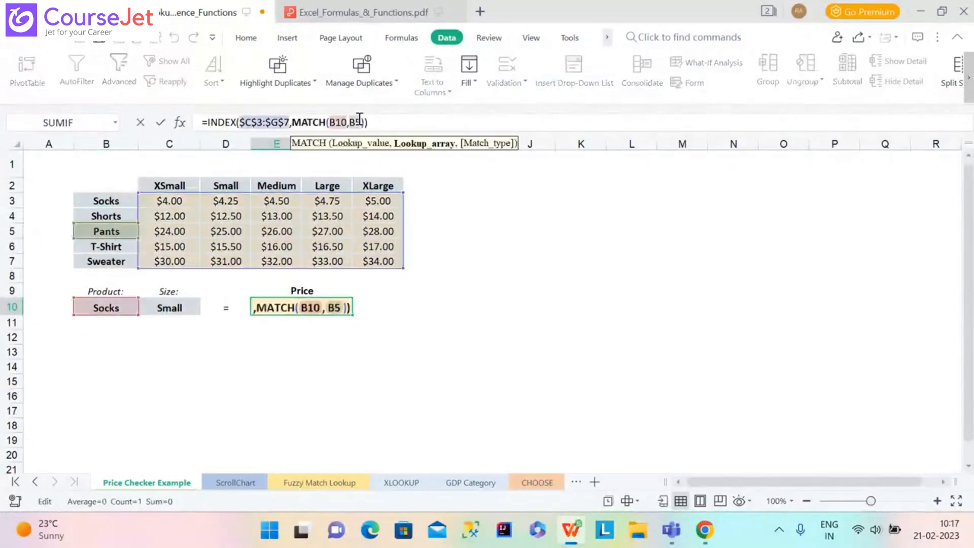
key("BackSpace")
key("BackSpace")
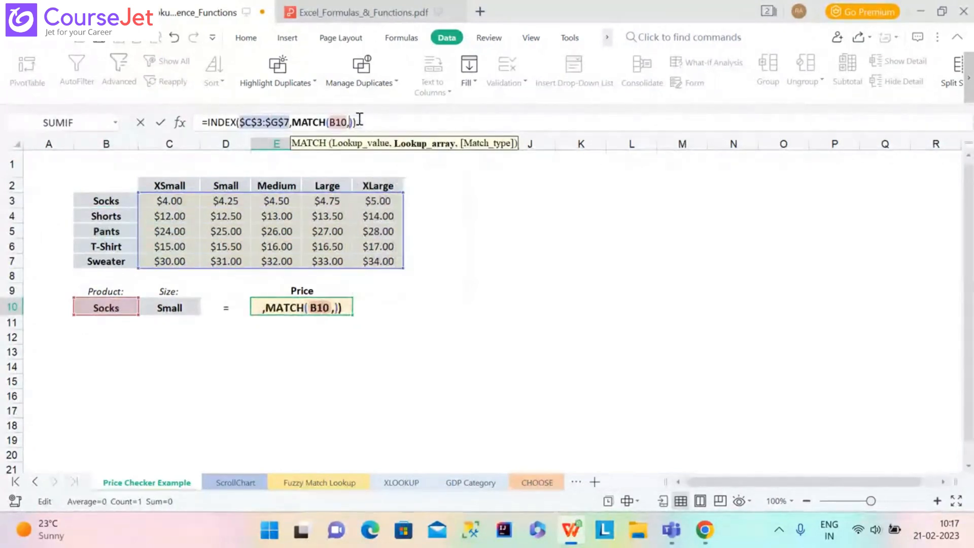
left_click_drag(118, 204, 117, 262)
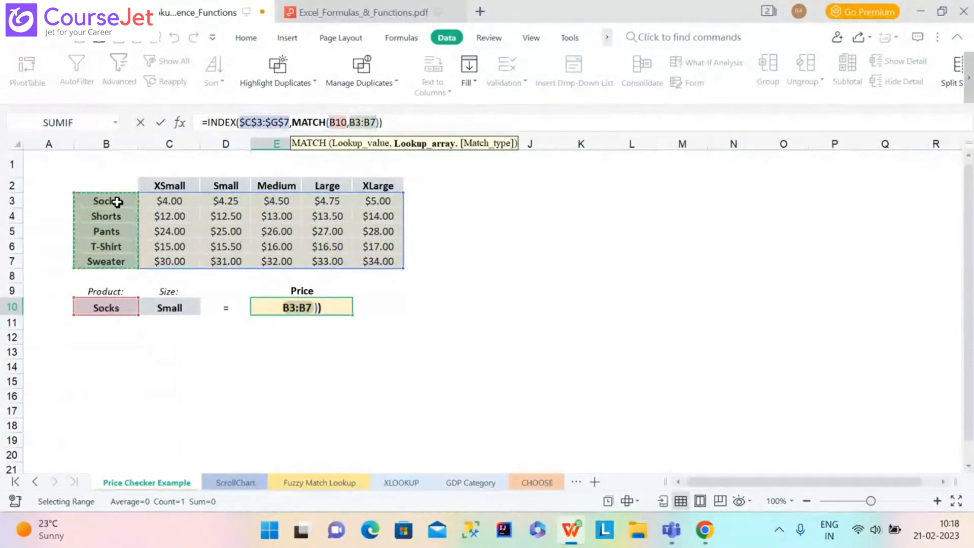
type(",")
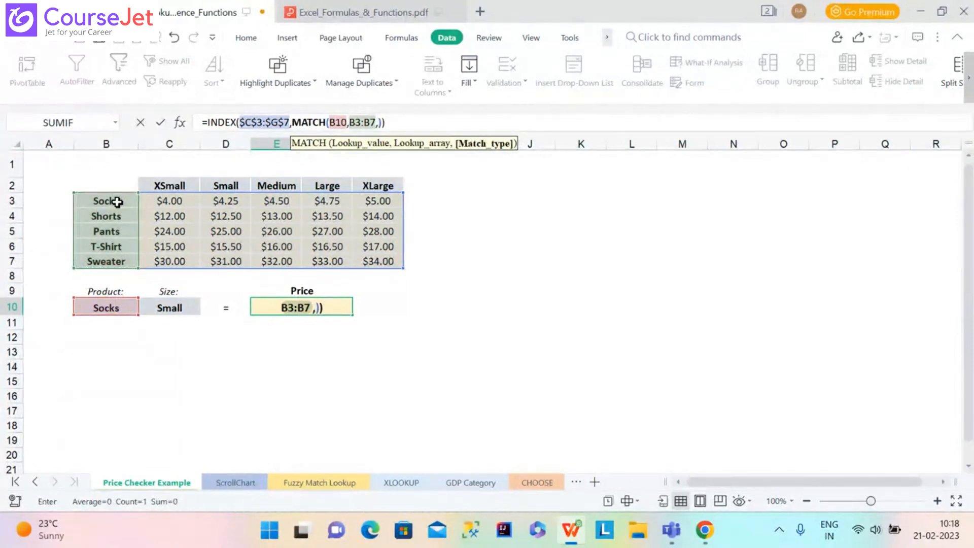
type("0")
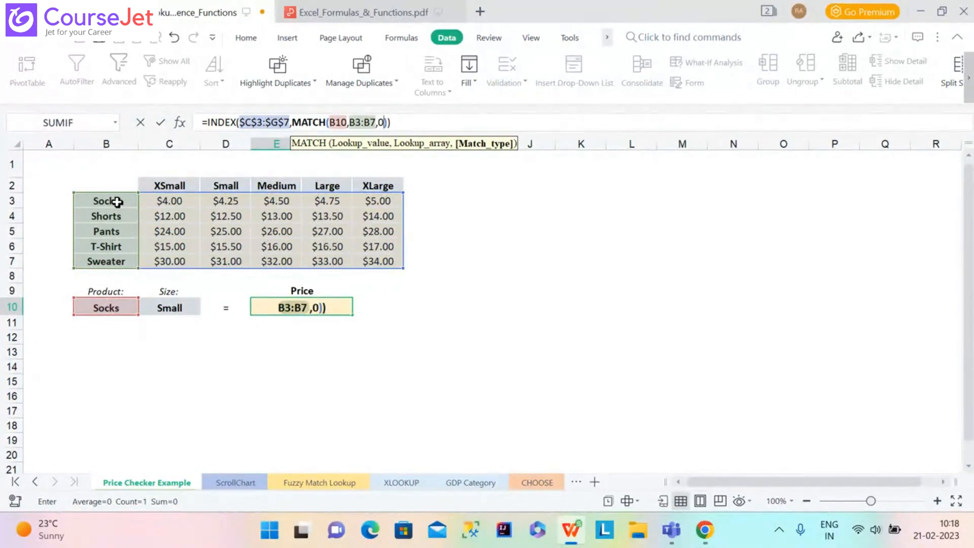
Step: Add a second nested MATCH as INDEX's column number in the E10 formula, with size cell C10 as its lookup value
key("Tab")
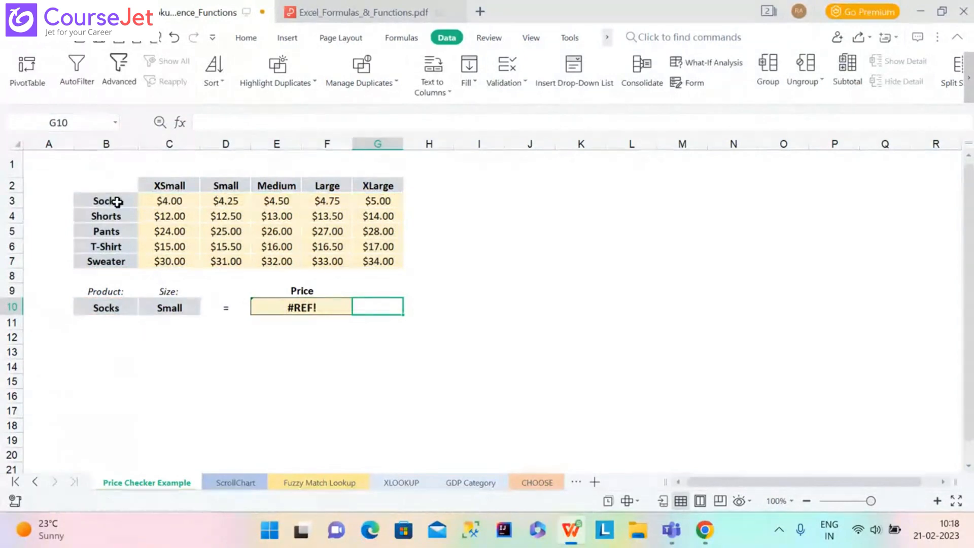
left_click(290, 306)
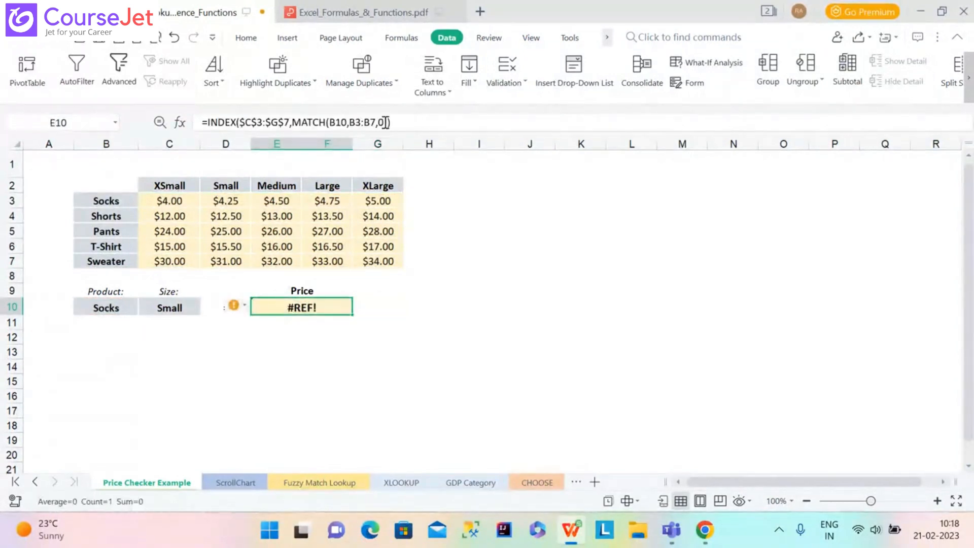
left_click(389, 122)
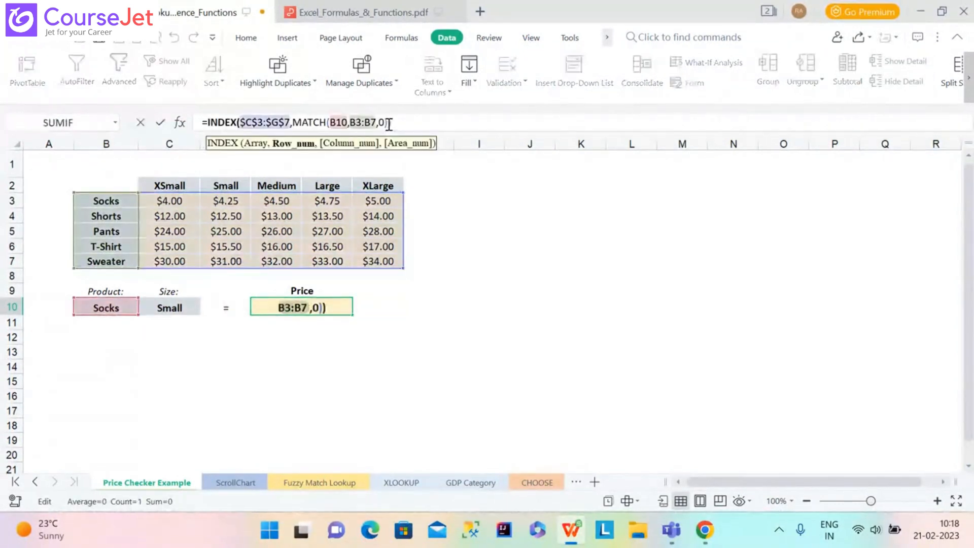
type(",")
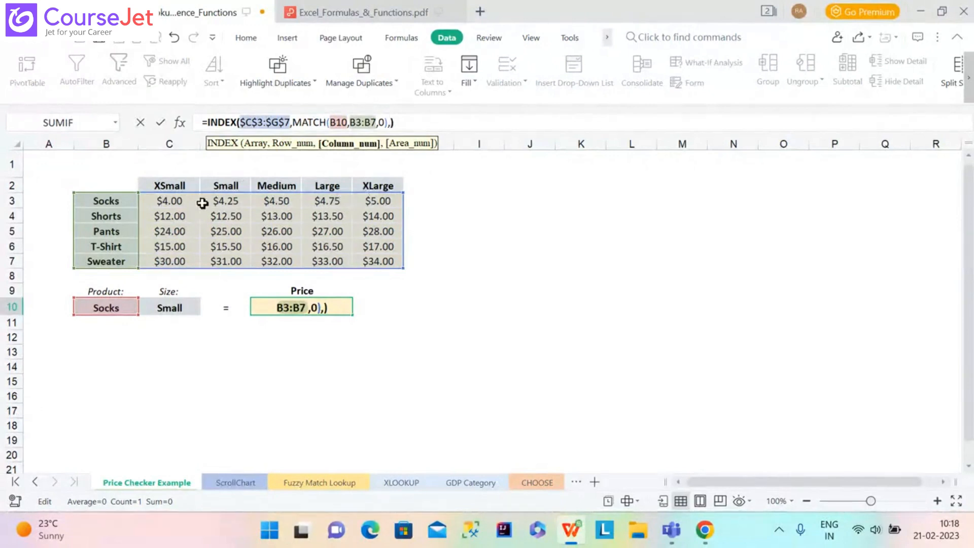
type("match")
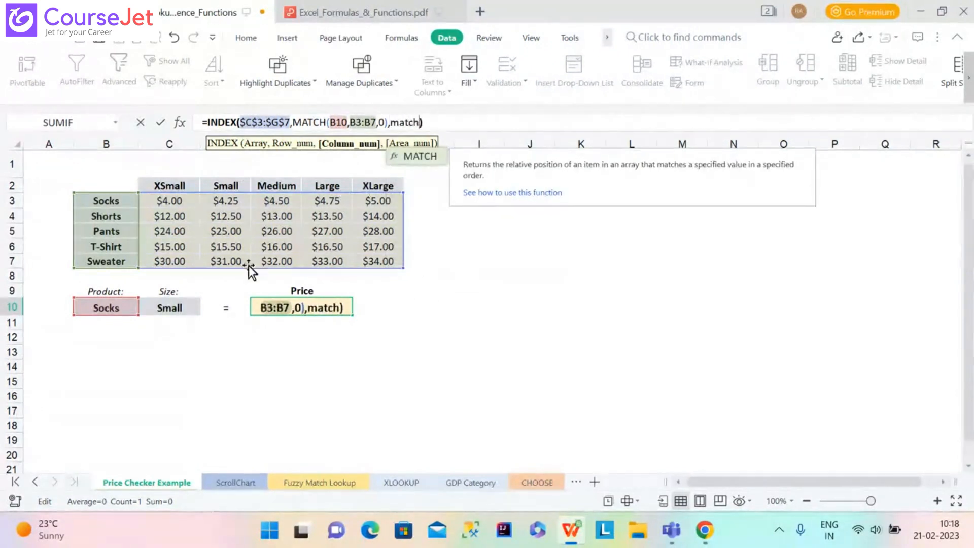
double_click(412, 156)
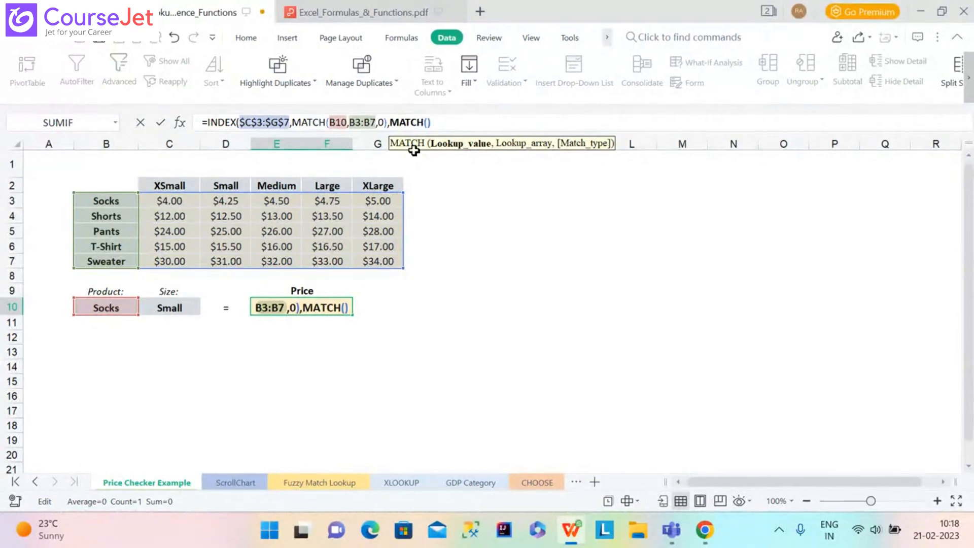
left_click(189, 309)
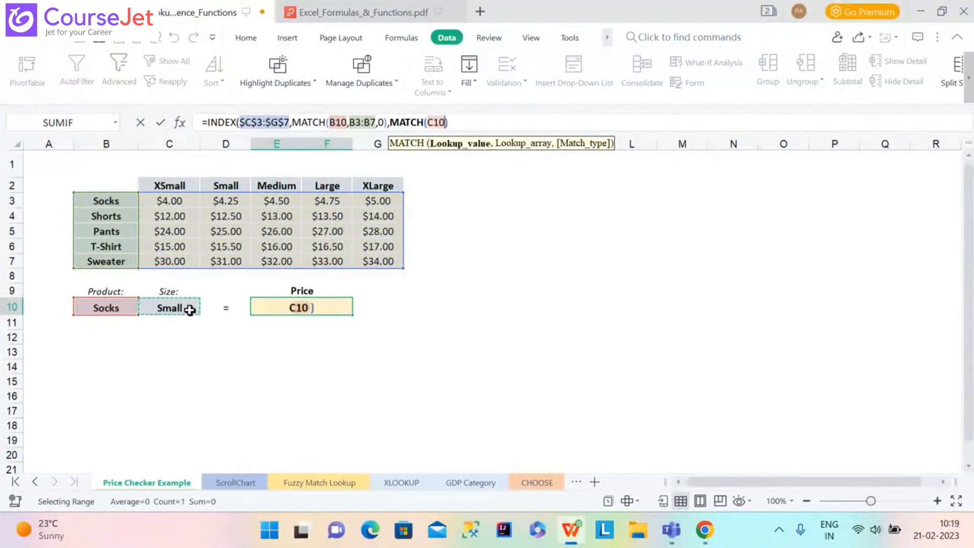
Step: Set the second MATCH's lookup array to the size headers C2:G2 with match type 0, and commit the E10 formula
type(",")
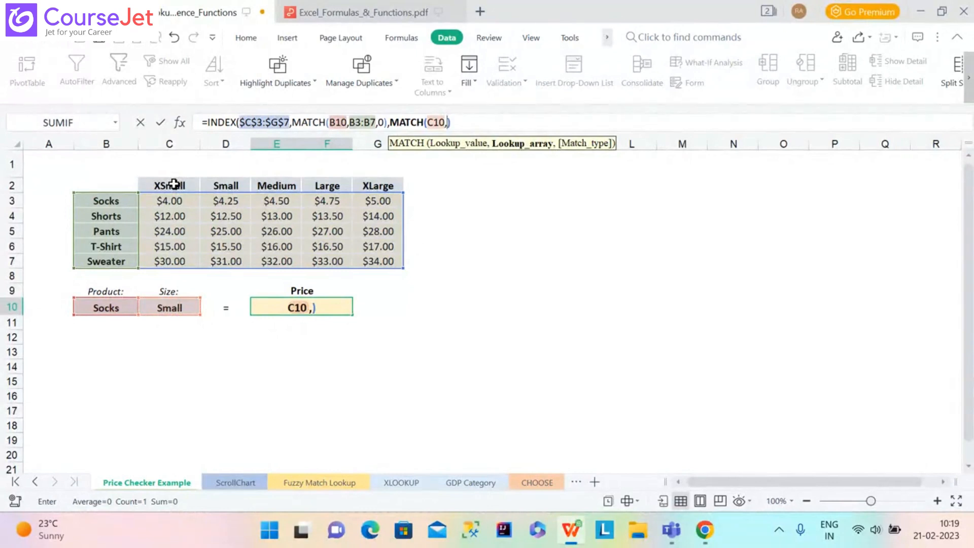
left_click(174, 184)
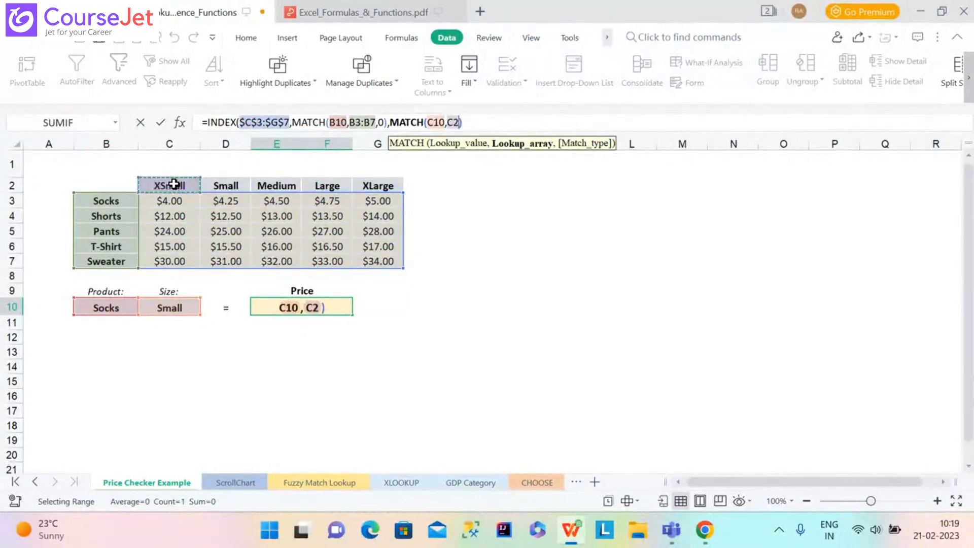
key("shift+Right")
key("shift+Right")
key("shift+Right")
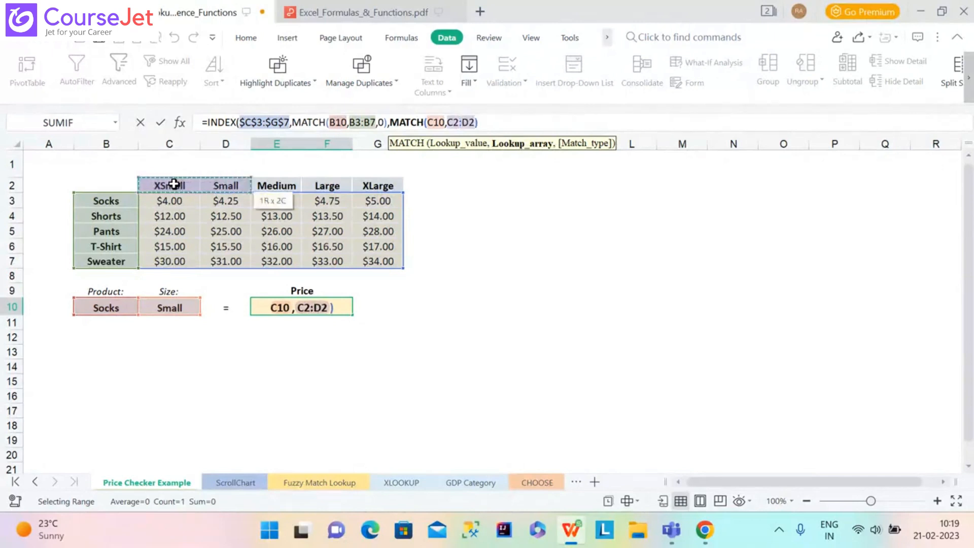
key("shift+Right")
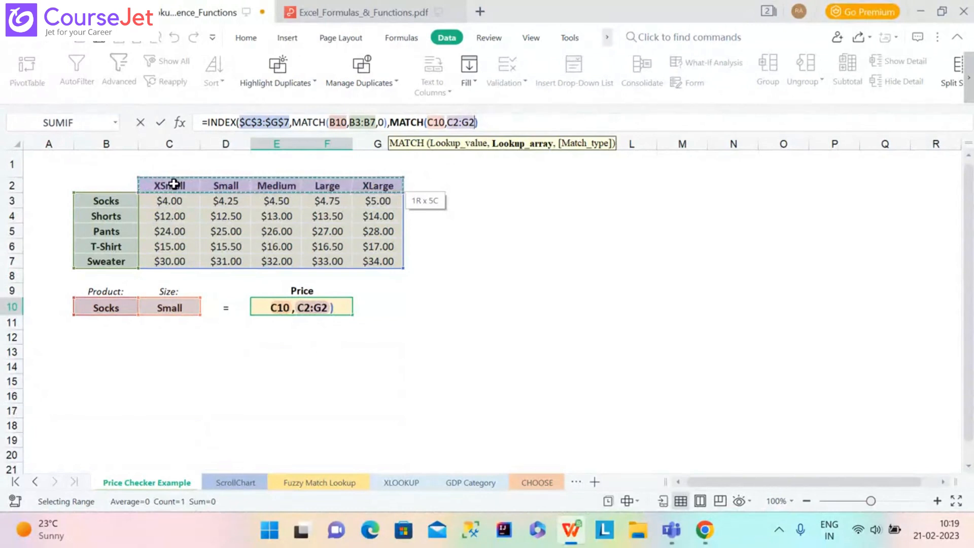
type(",0")
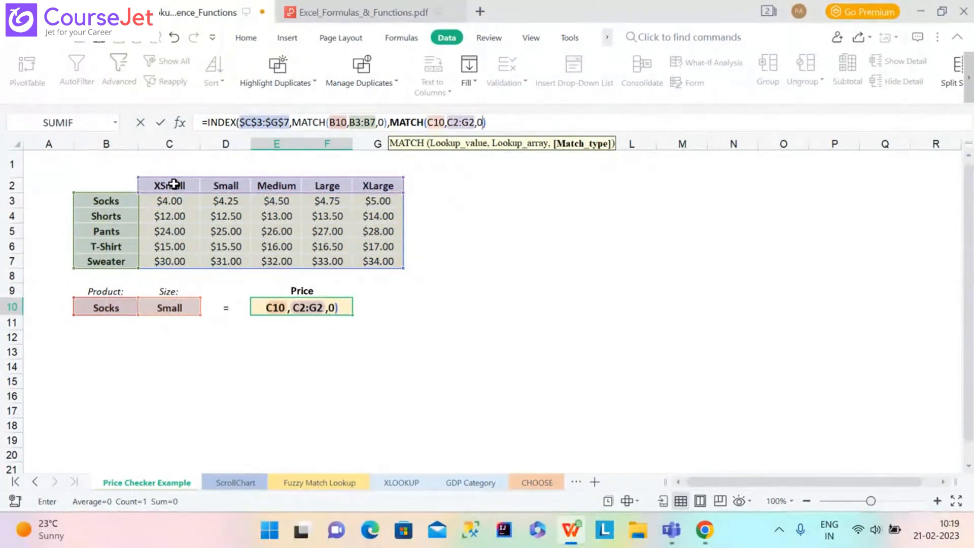
key("Tab")
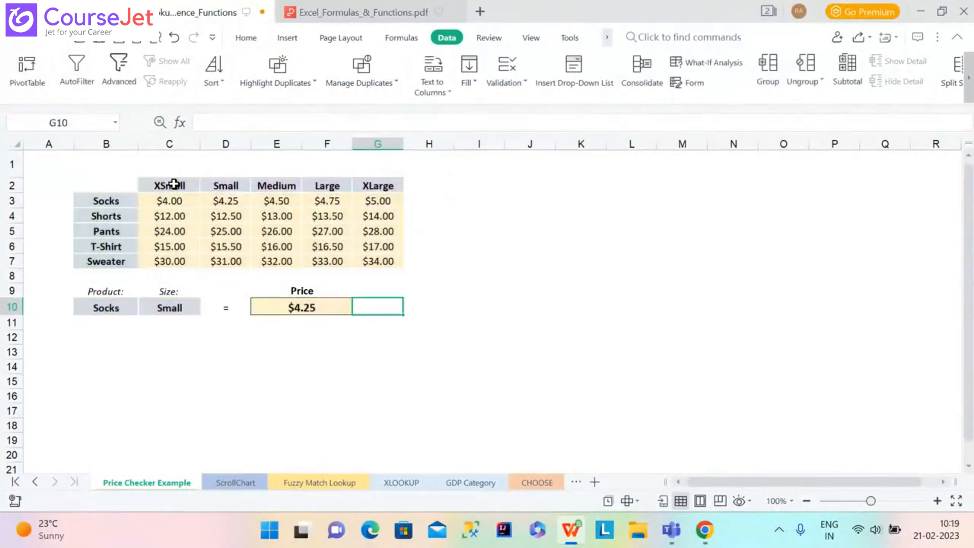
Step: Step through the E10 price formula with Evaluate Formula for Socks in Small until fully evaluated, and close the evaluation
left_click(317, 313)
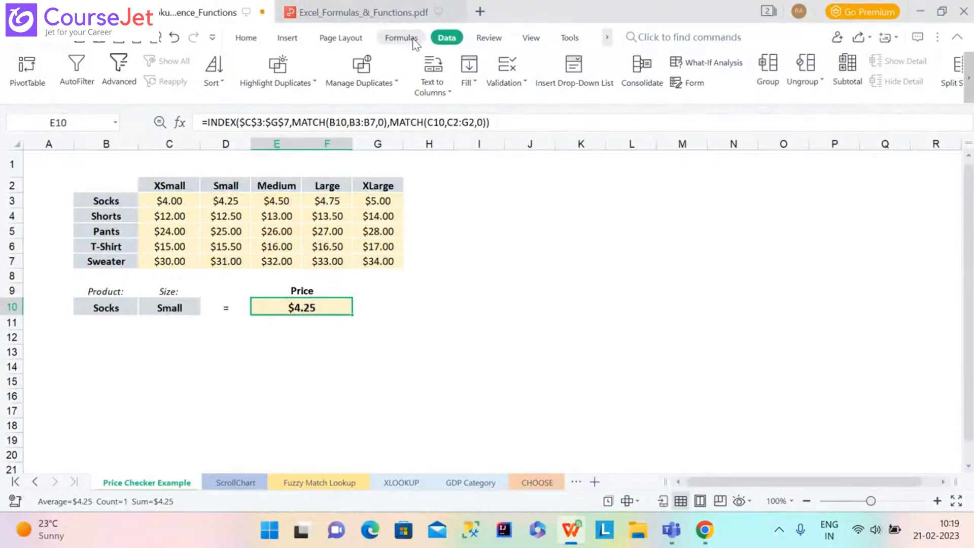
left_click(414, 41)
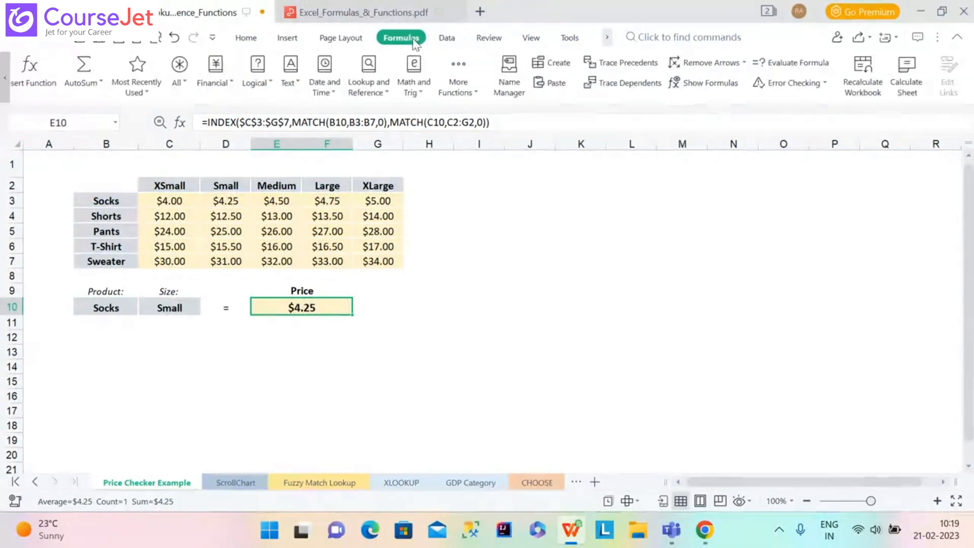
left_click(801, 64)
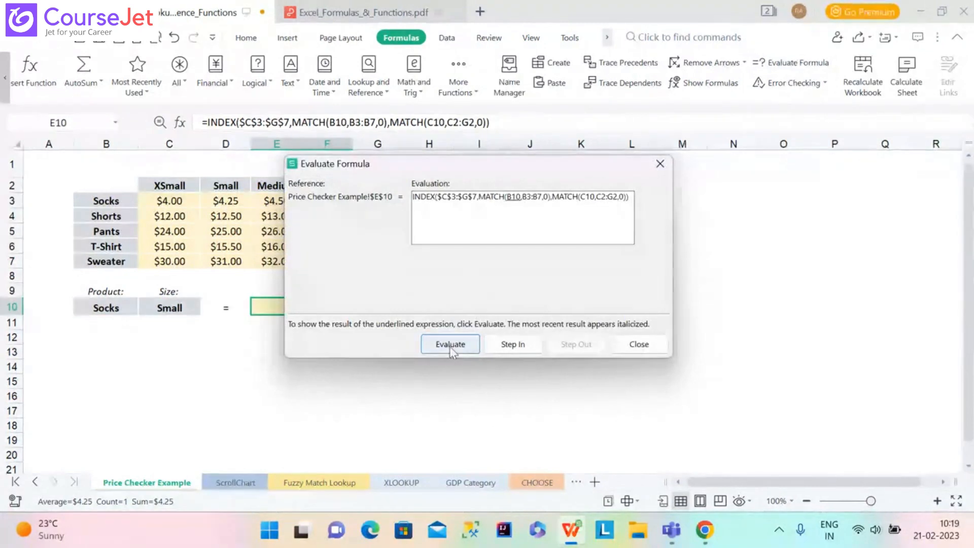
left_click(463, 347)
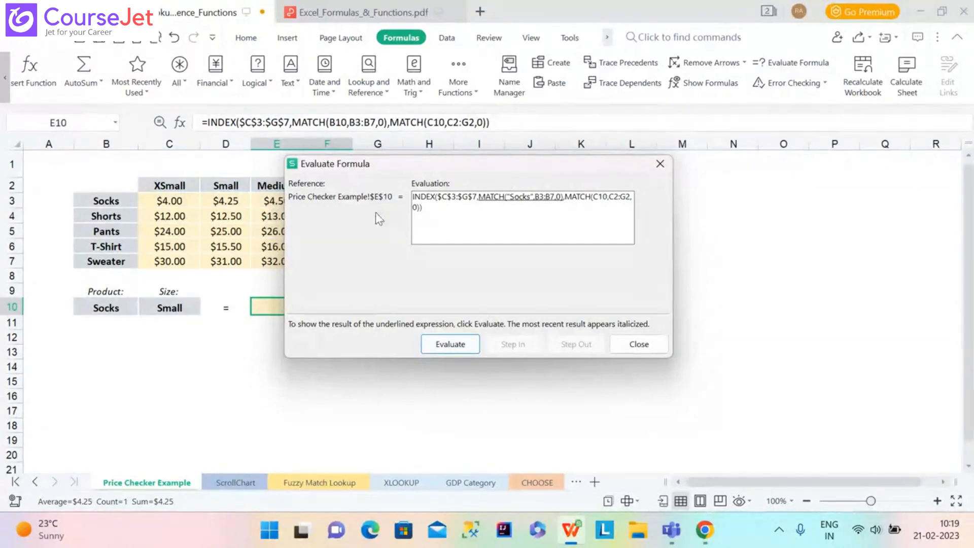
left_click_drag(305, 168, 497, 216)
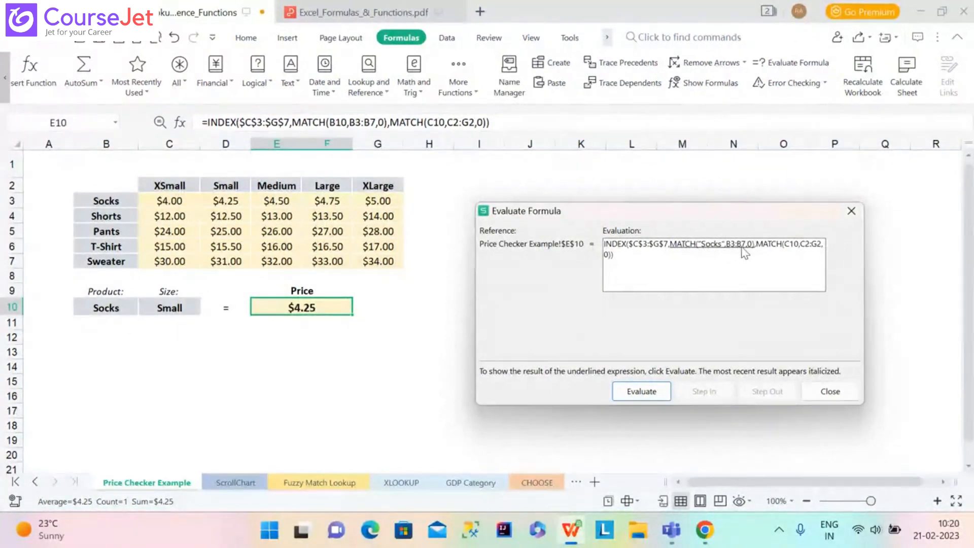
left_click(642, 391)
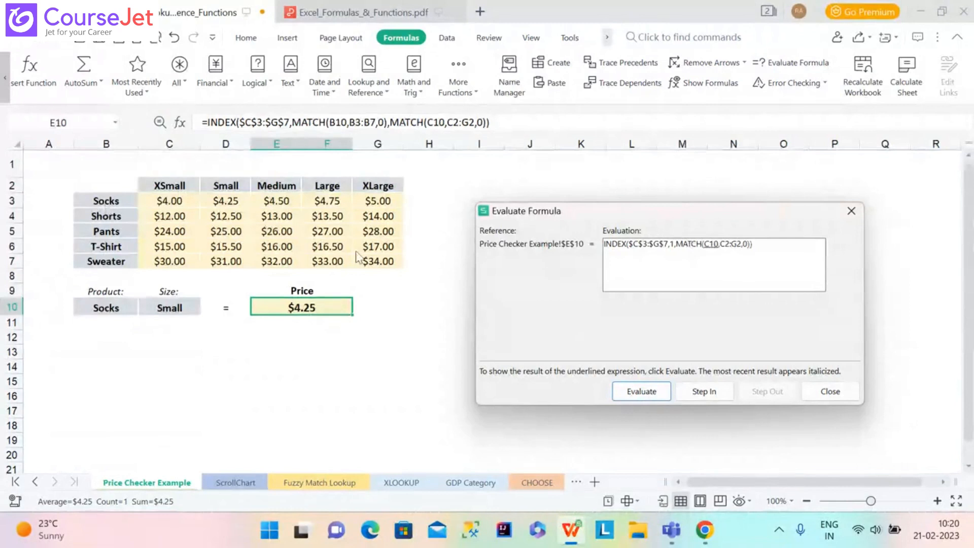
left_click(644, 388)
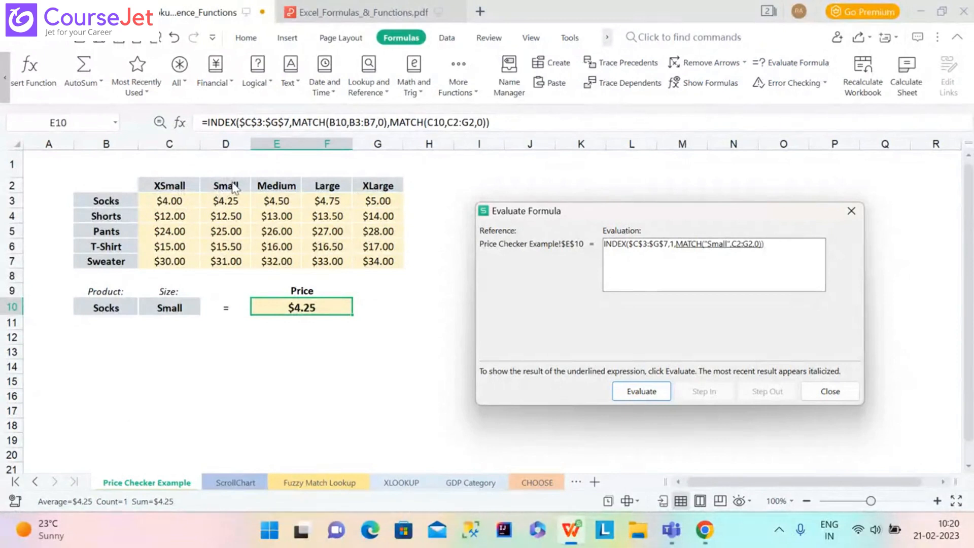
left_click(642, 394)
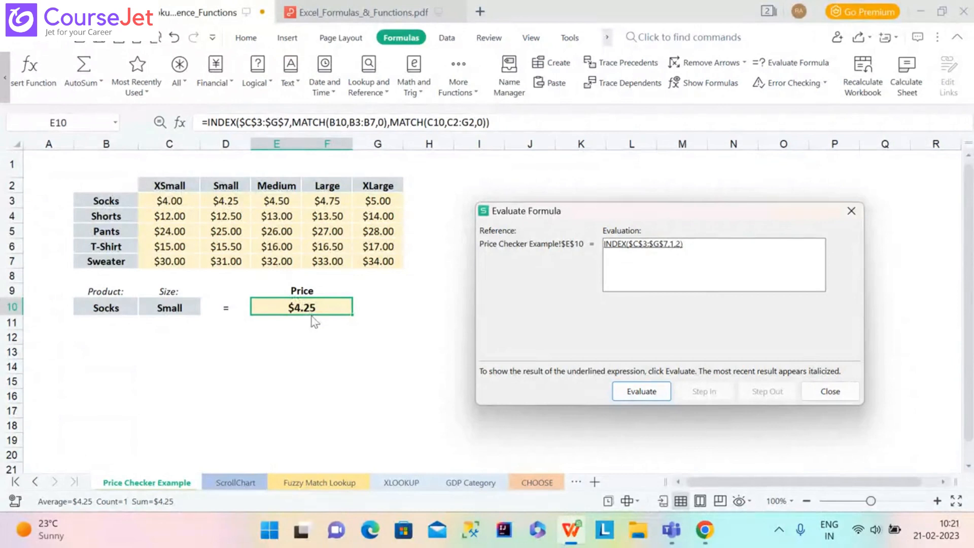
left_click(652, 395)
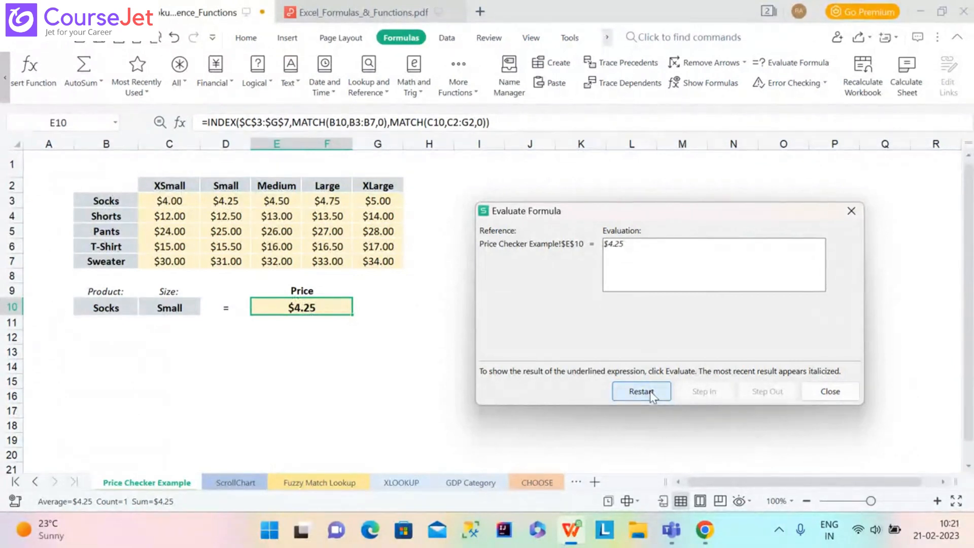
left_click(861, 217)
Step: Choose Shorts as the product in B10 and Large as the size in C10
left_click(133, 305)
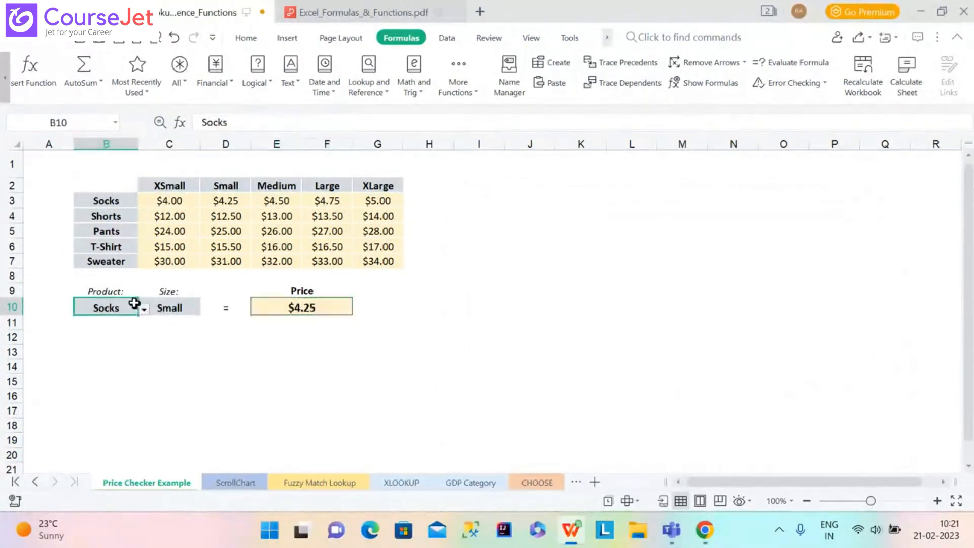
left_click(144, 309)
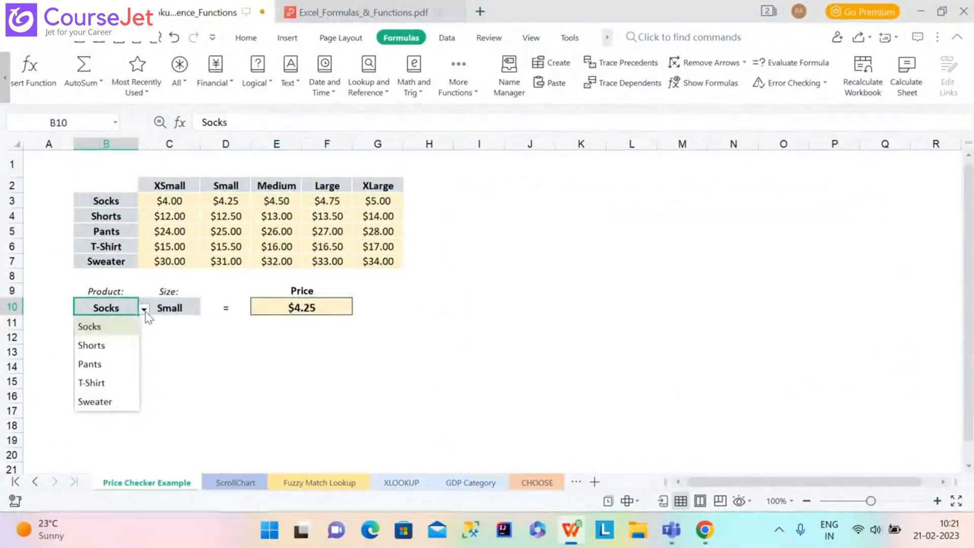
left_click(109, 349)
left_click(177, 308)
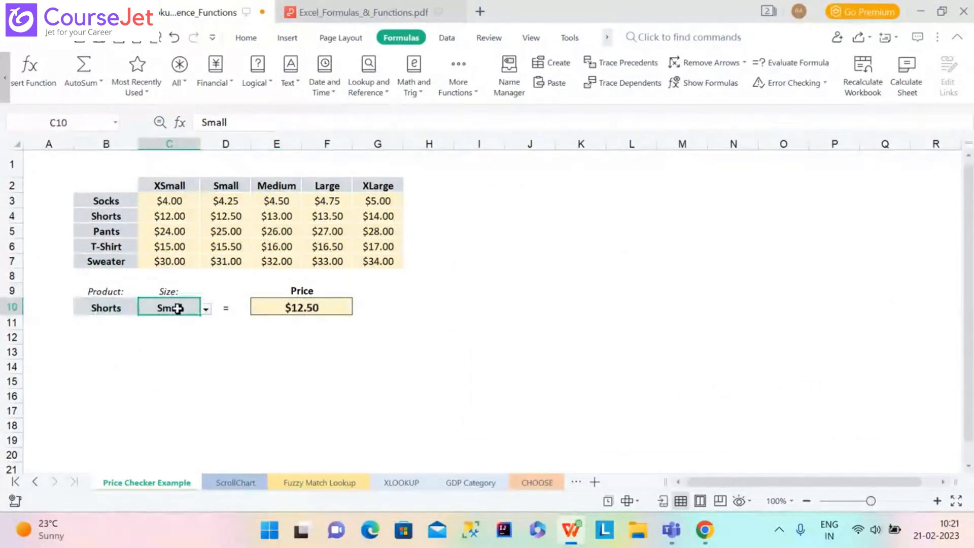
left_click(205, 309)
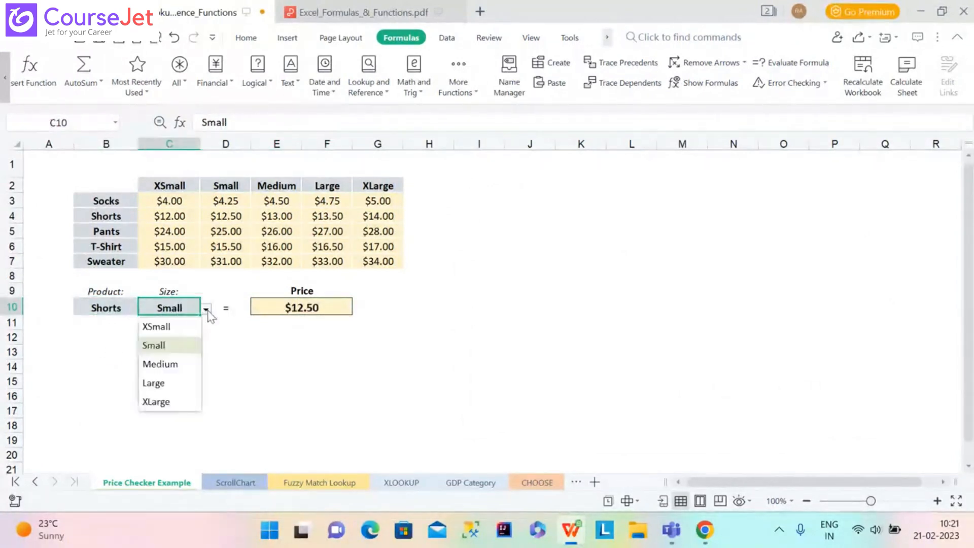
left_click(171, 379)
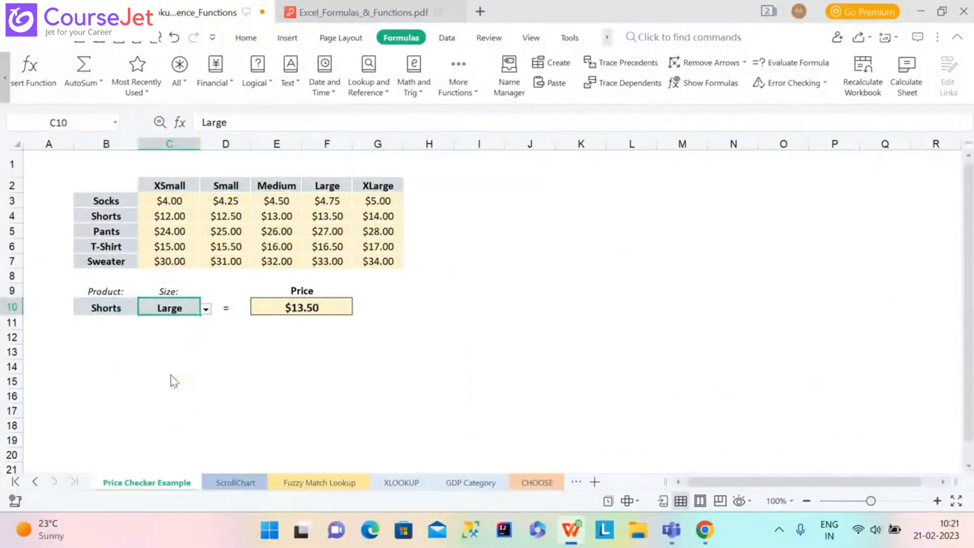
Step: Evaluate the E10 formula step by step for Shorts in Large, close the evaluation, and review the product and price cells
left_click(325, 307)
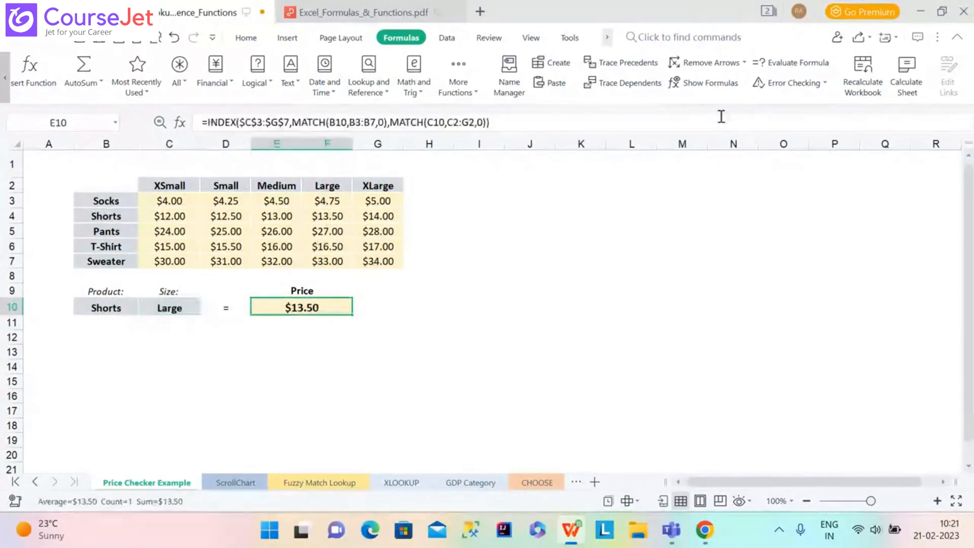
left_click(798, 63)
left_click(448, 344)
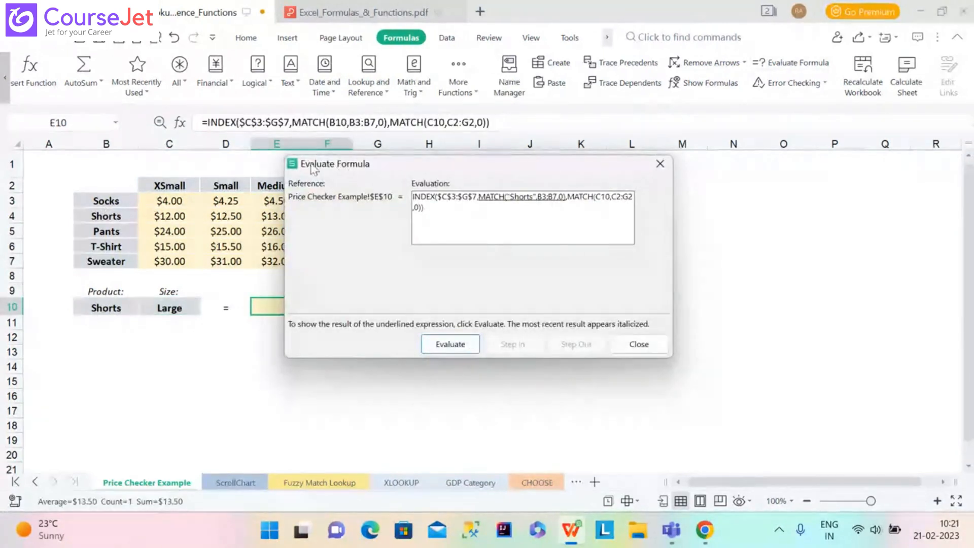
left_click_drag(311, 163, 490, 227)
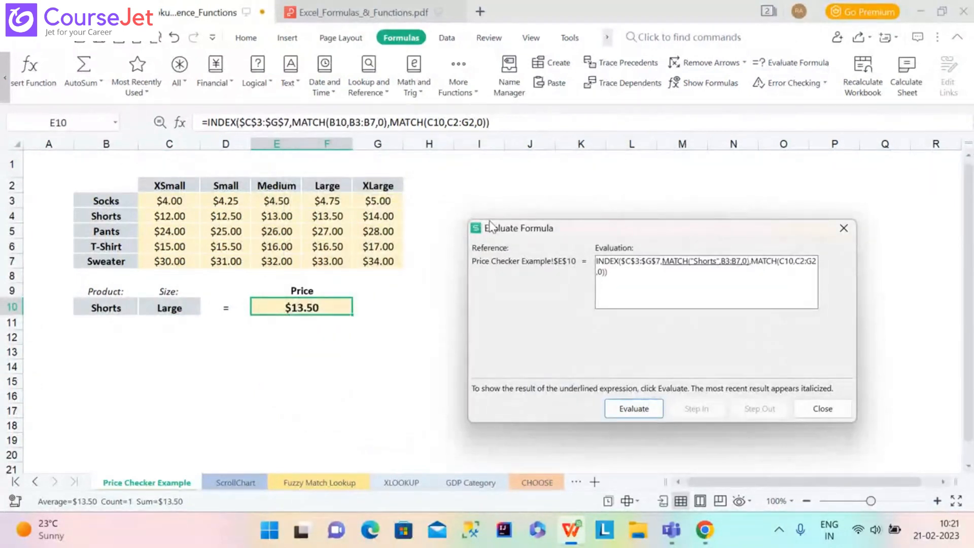
left_click(634, 409)
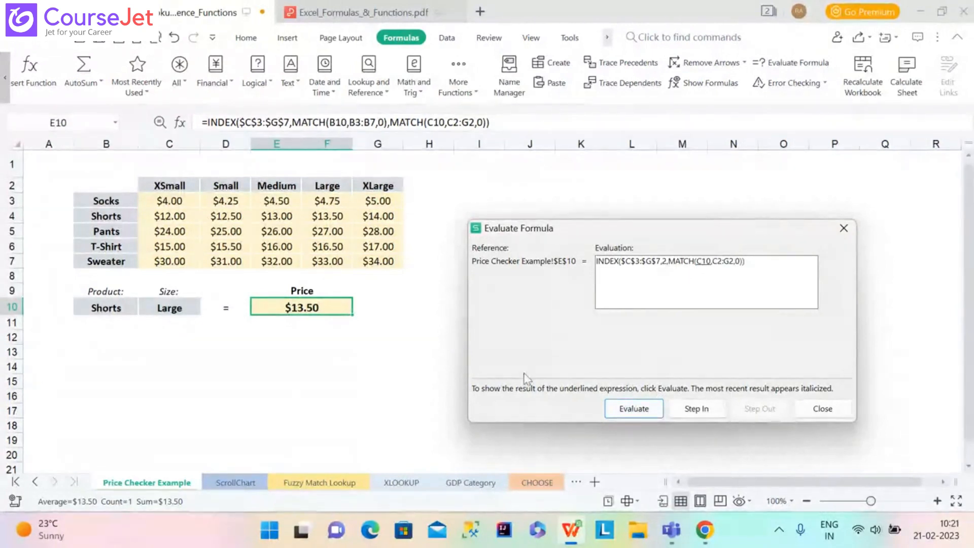
left_click(633, 409)
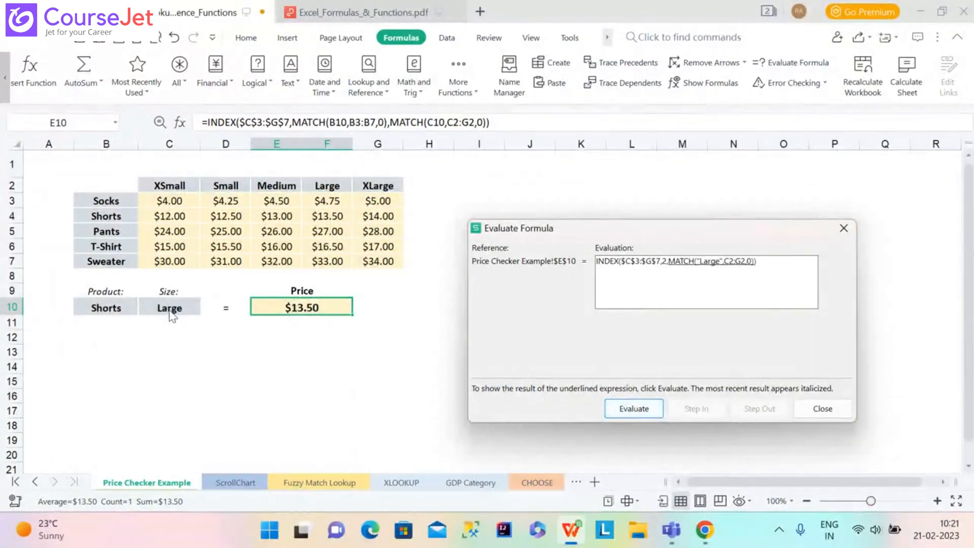
left_click(632, 412)
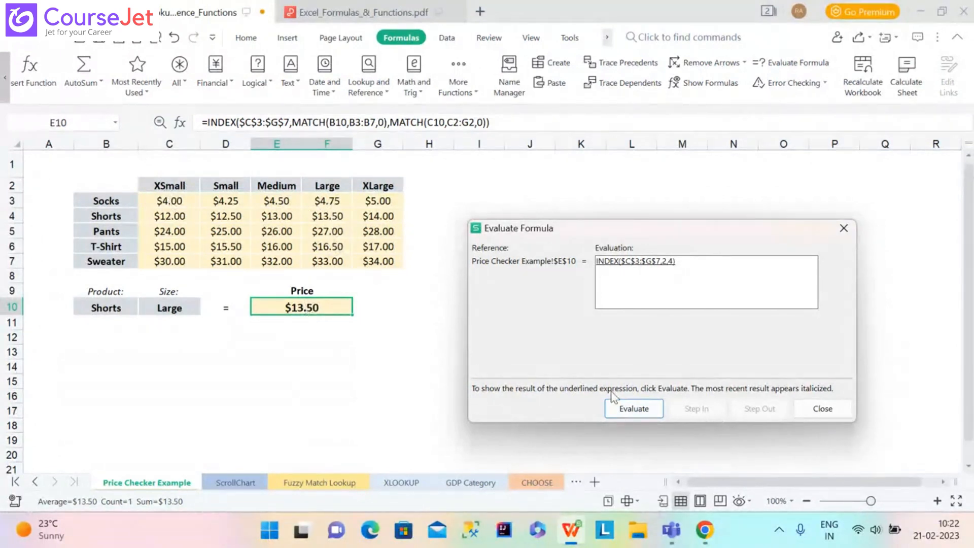
left_click(633, 411)
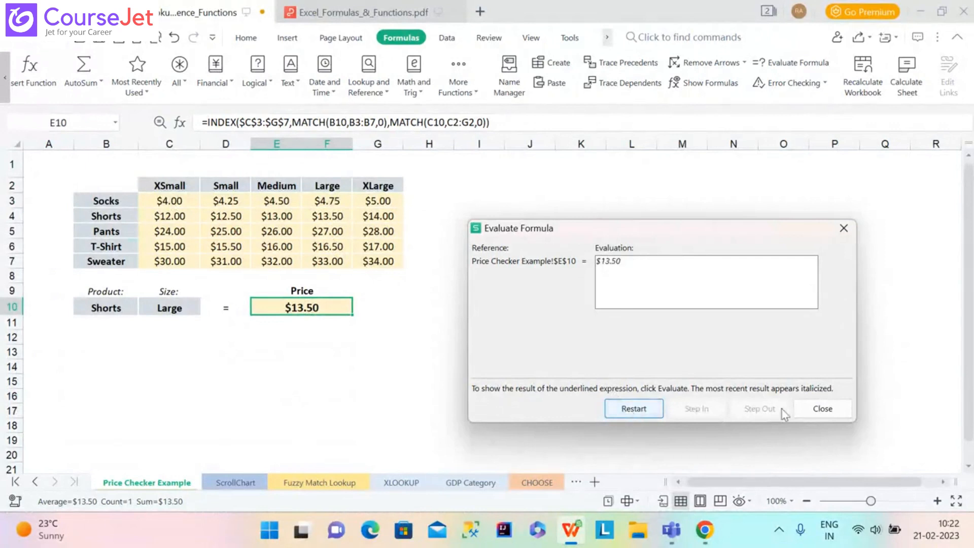
left_click(823, 409)
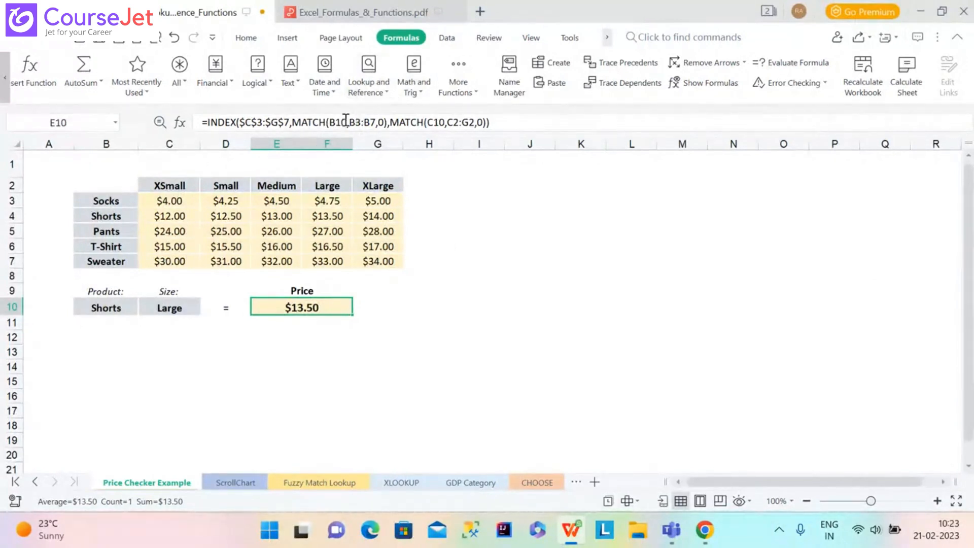
left_click(111, 311)
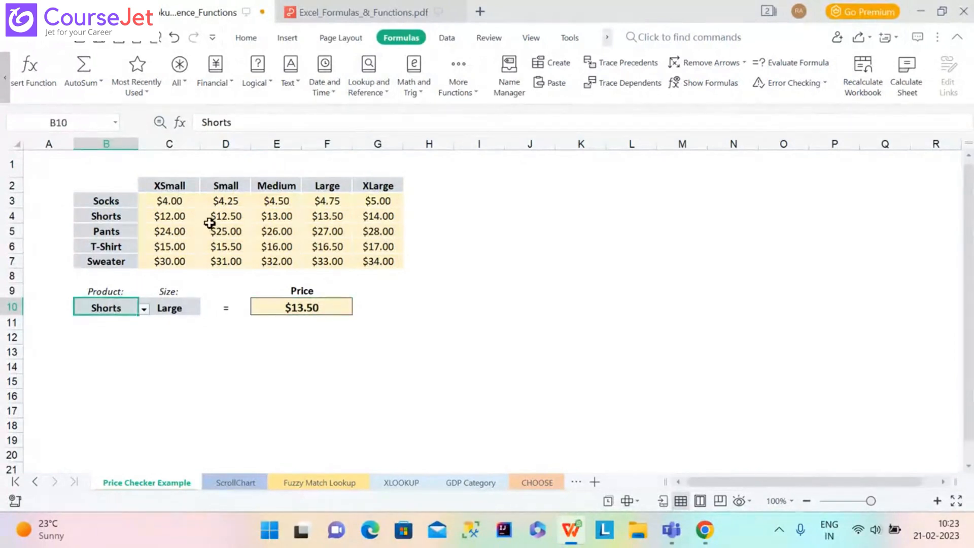
left_click(301, 308)
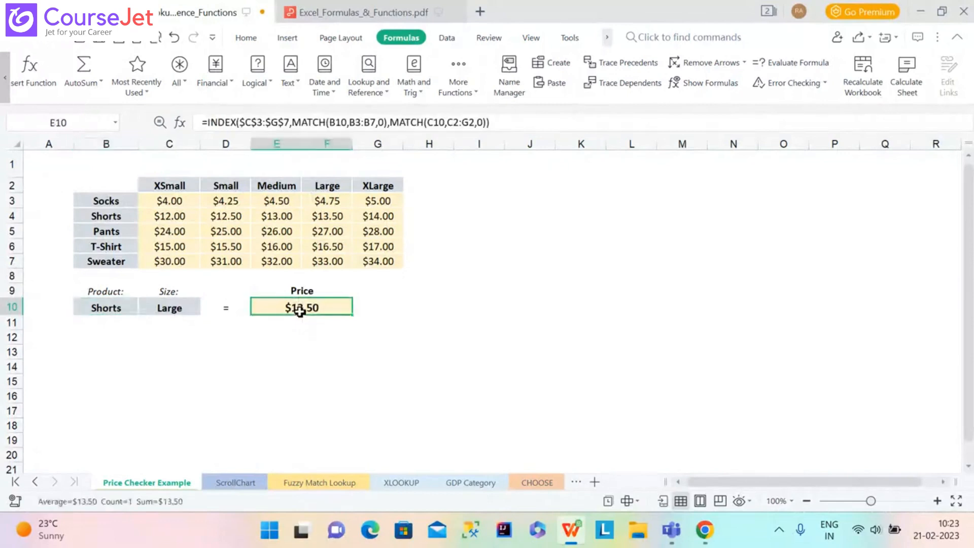